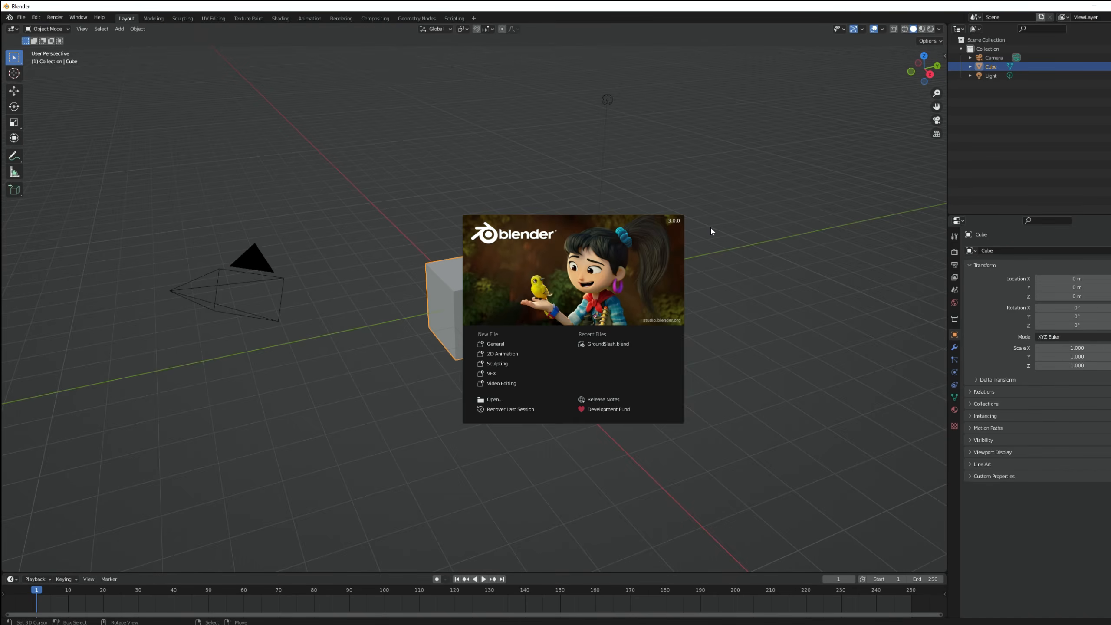
# Clear the default scene by deleting the camera, cube and light
pyautogui.click(584, 263)
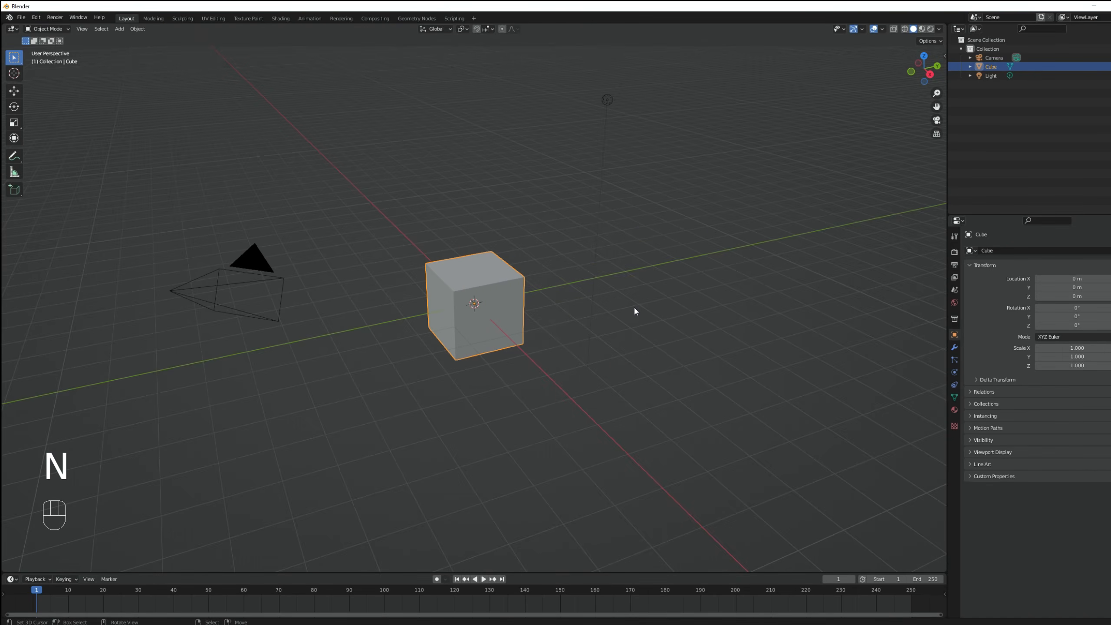
pyautogui.press('a')
pyautogui.press('a')
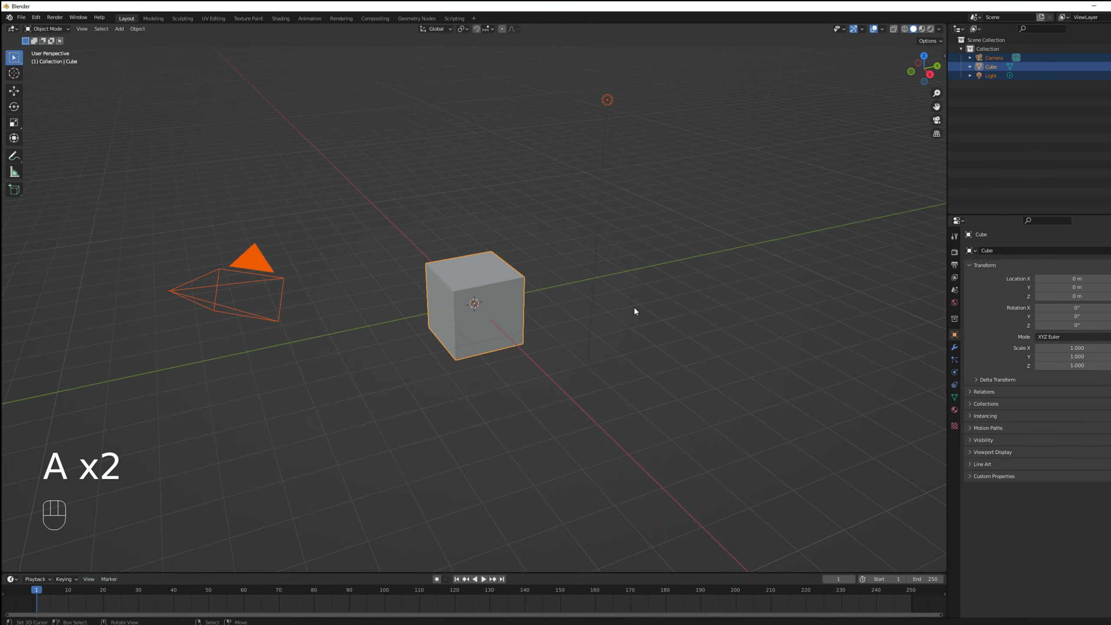
pyautogui.press('Delete')
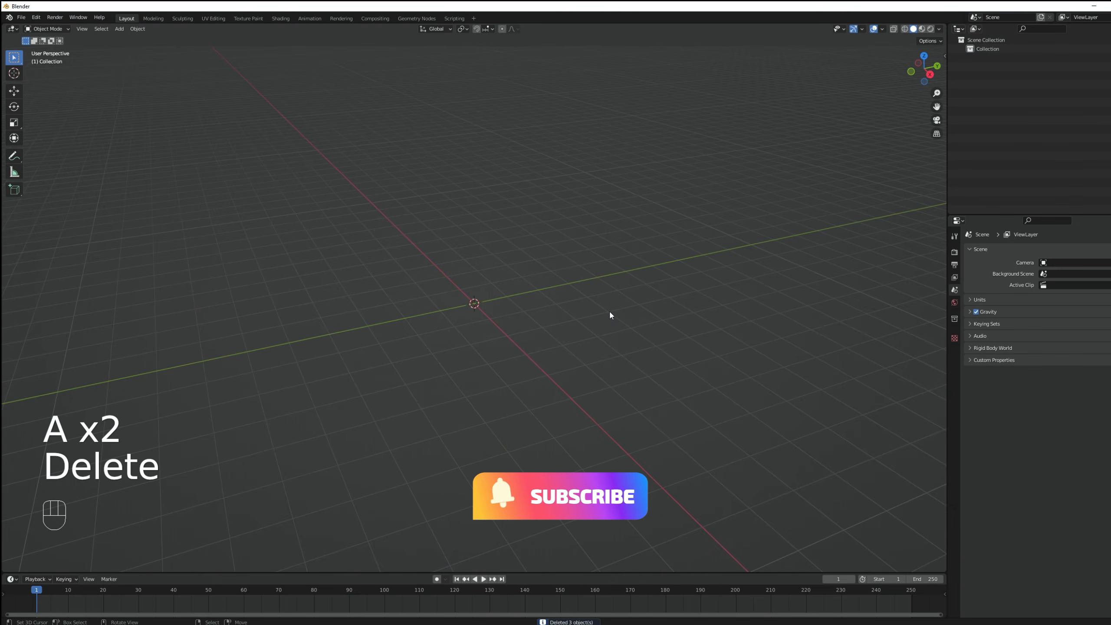
# Add a Bezier curve at the origin and rotate it -90° around the Z axis
pyautogui.hotkey('shift', 'a')
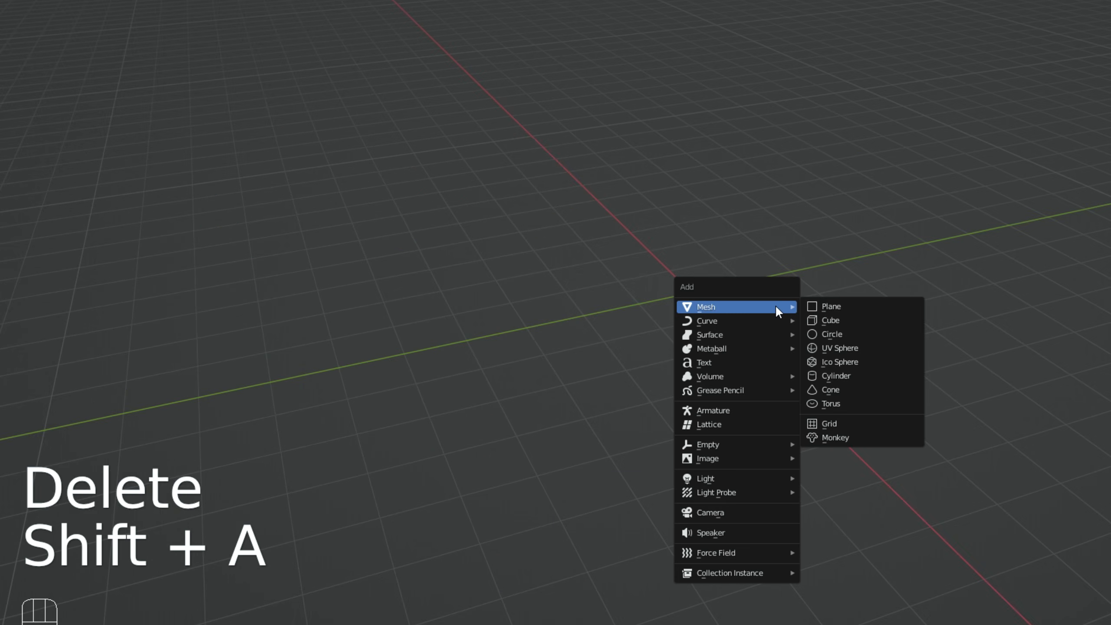
pyautogui.moveTo(770, 320)
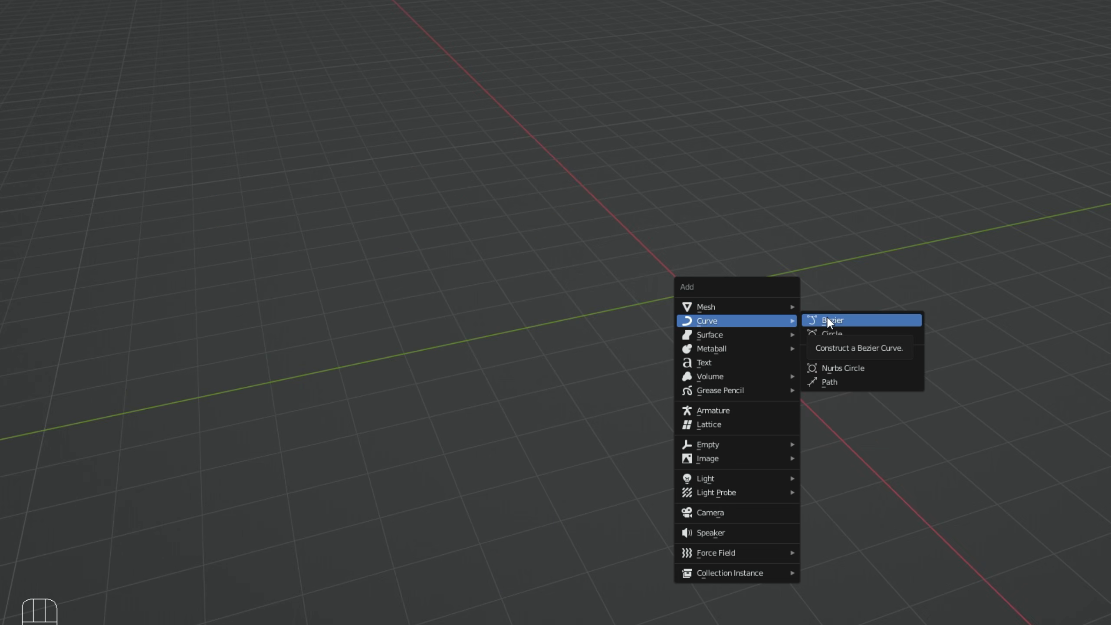
pyautogui.click(828, 320)
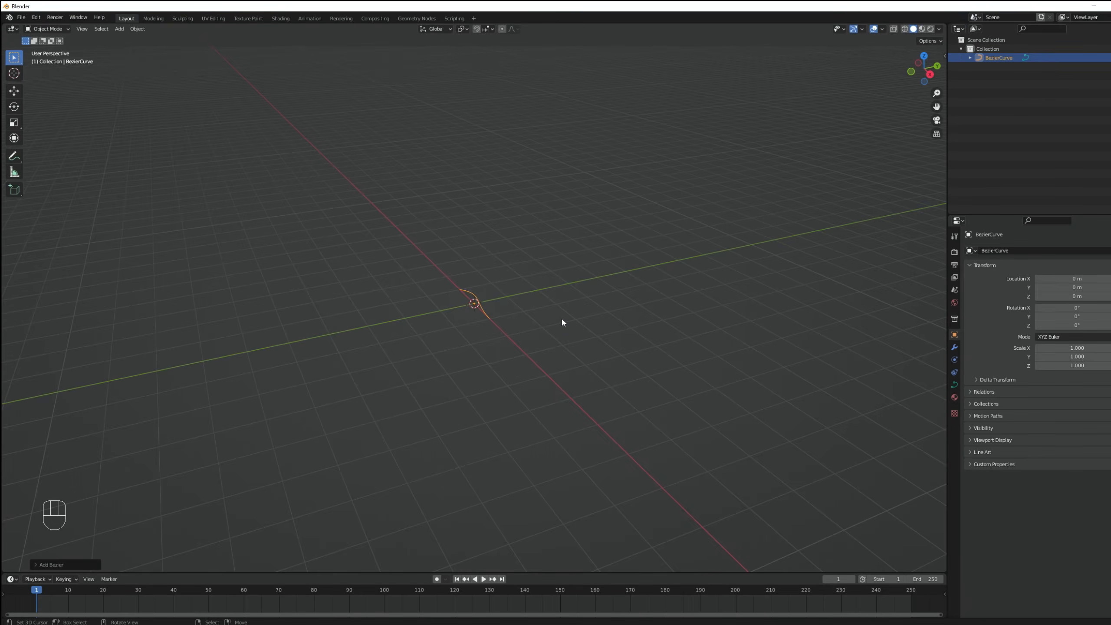
pyautogui.press('KP_7')
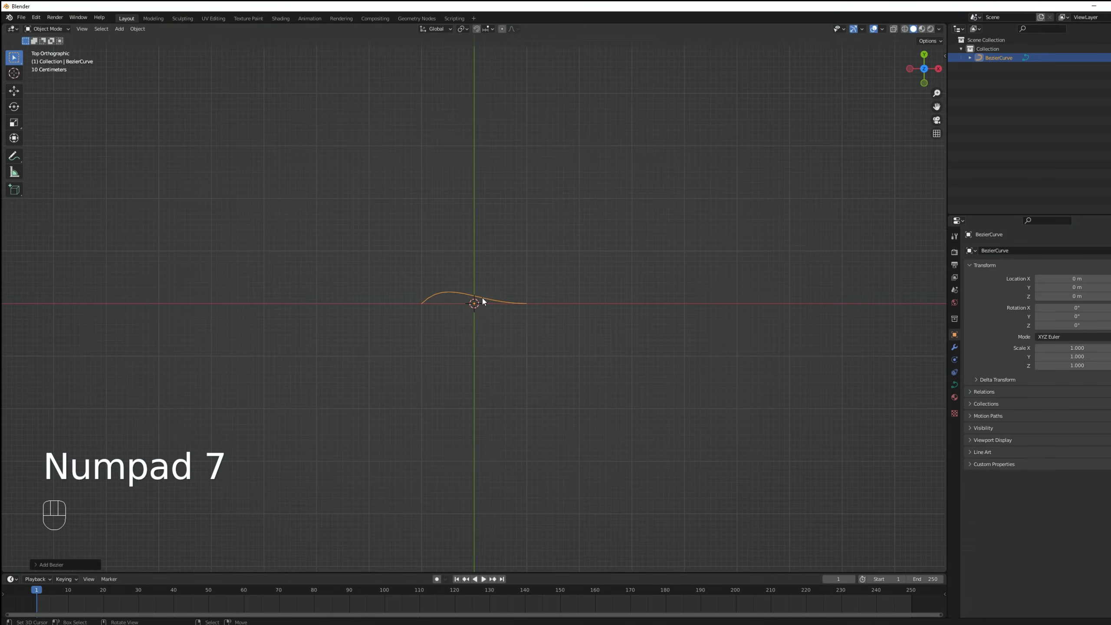
pyautogui.press('r')
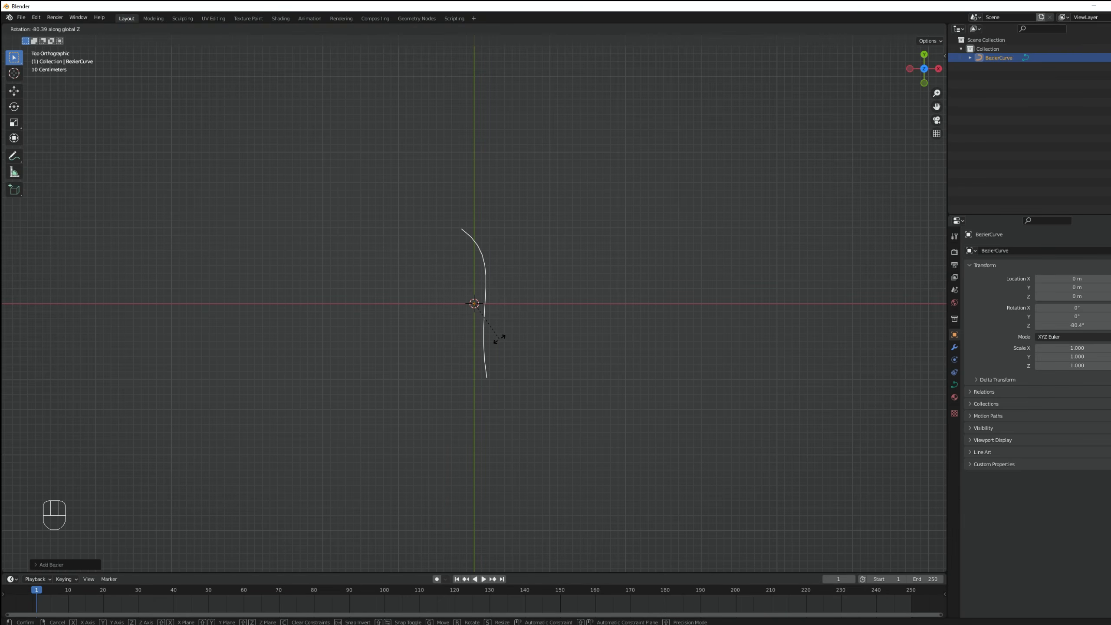
pyautogui.press('Return')
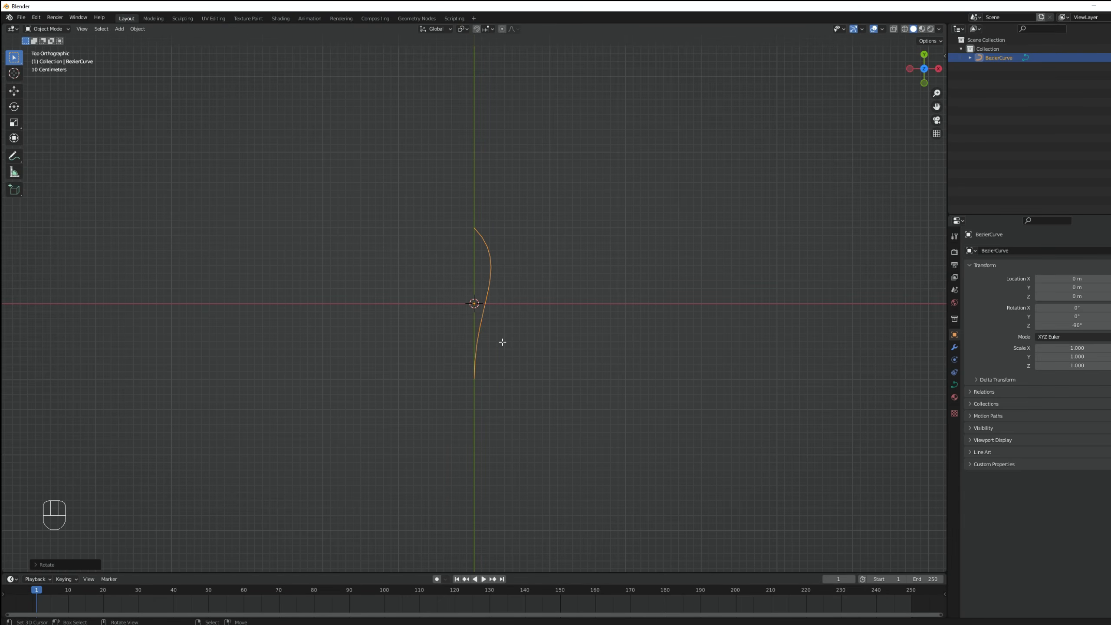
# Bow the curve outward by moving the selected end point's handle about 1.35 m along X and -0.55 m along Y
pyautogui.press('Tab')
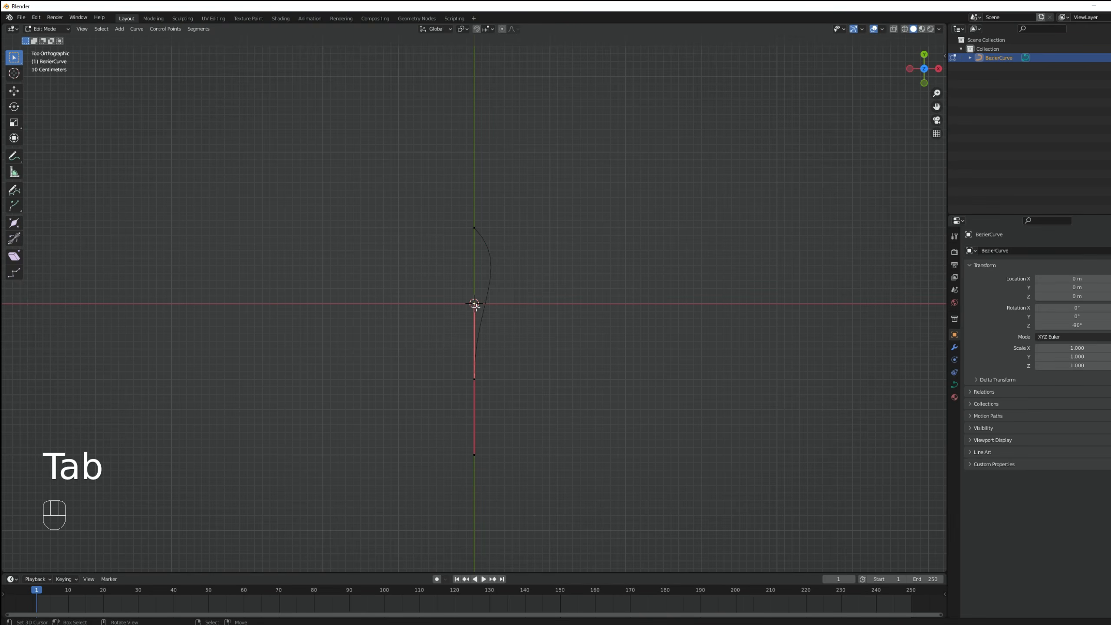
pyautogui.press('g')
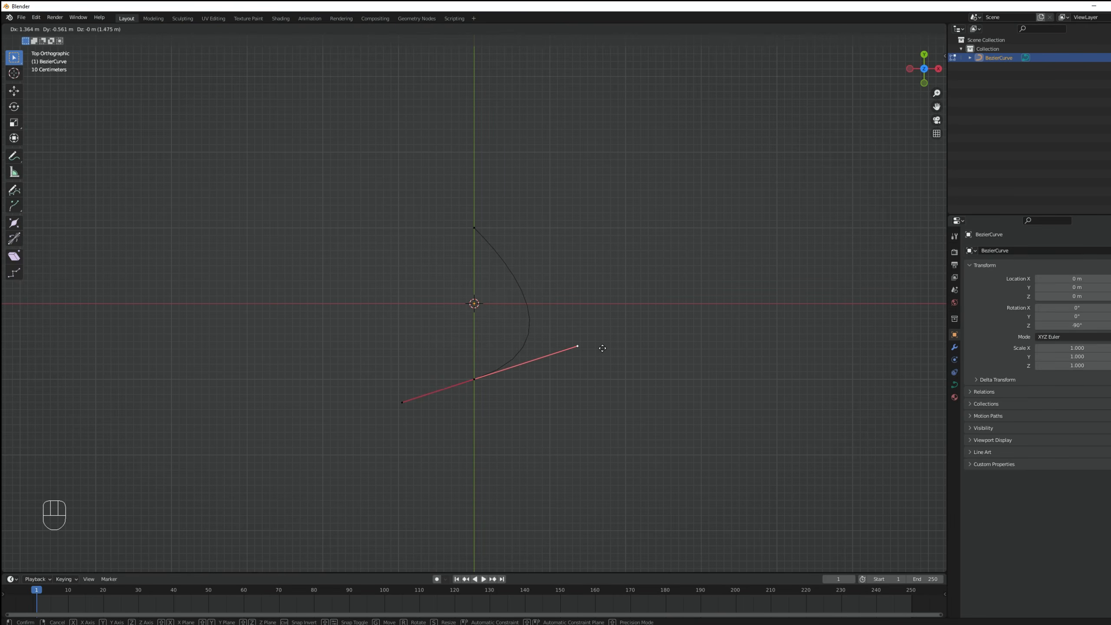
pyautogui.click(589, 344)
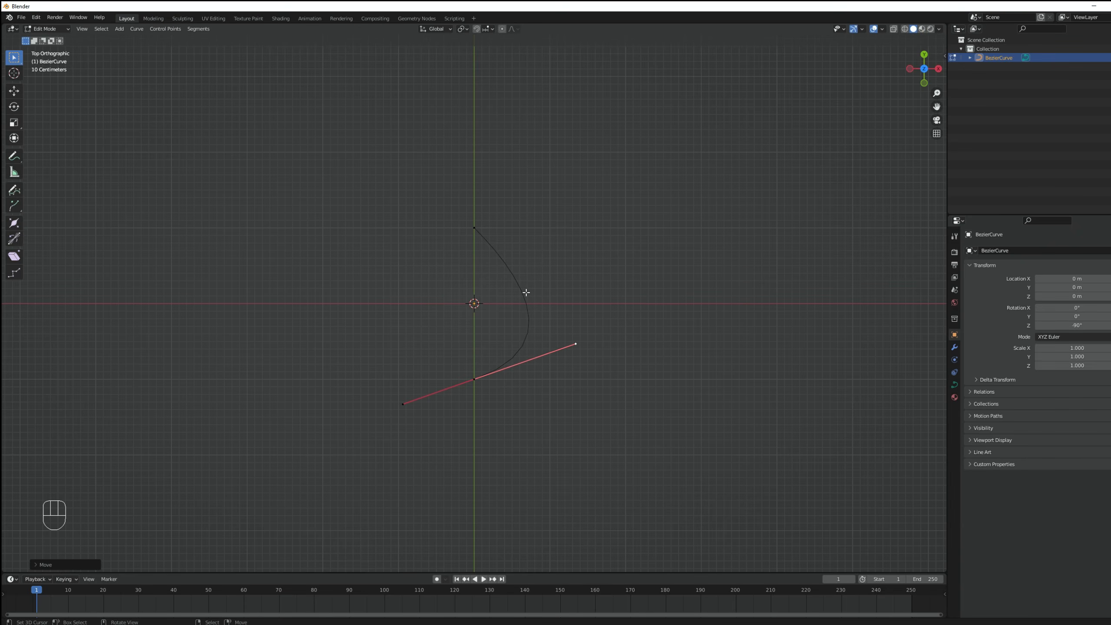
# Turn the curve into a vertical band by setting its geometry Extrude value to 0.3 m
pyautogui.moveTo(559, 328); pyautogui.dragTo(537, 295, button='middle')
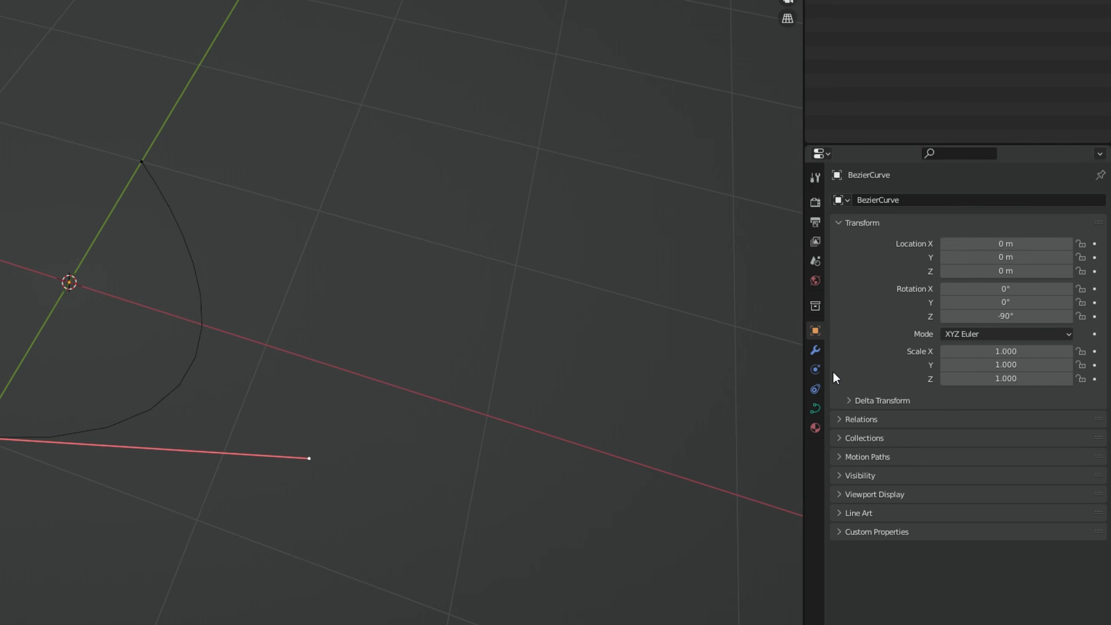
pyautogui.click(815, 407)
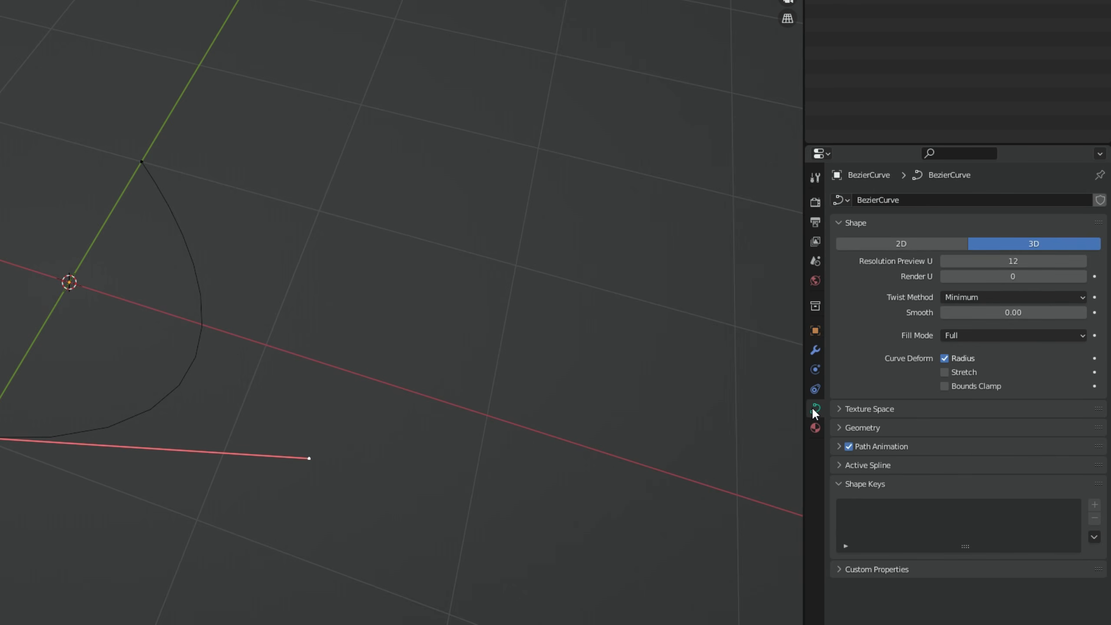
pyautogui.click(862, 428)
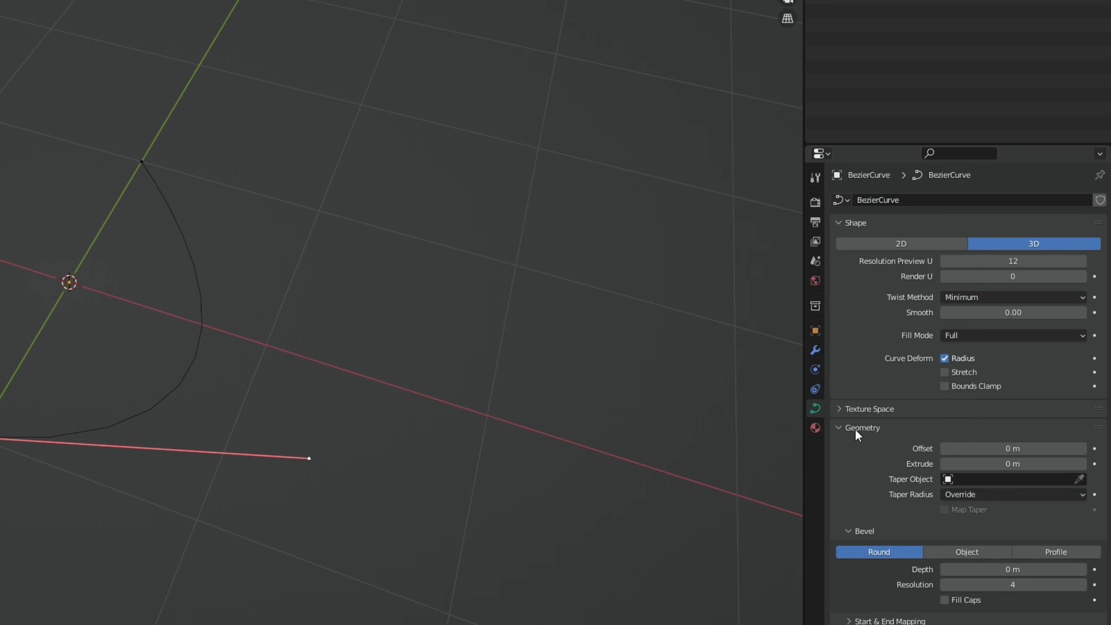
pyautogui.click(1009, 465)
pyautogui.press('BackSpace')
pyautogui.press('Return')
pyautogui.moveTo(505, 378); pyautogui.dragTo(466, 330, button='middle')
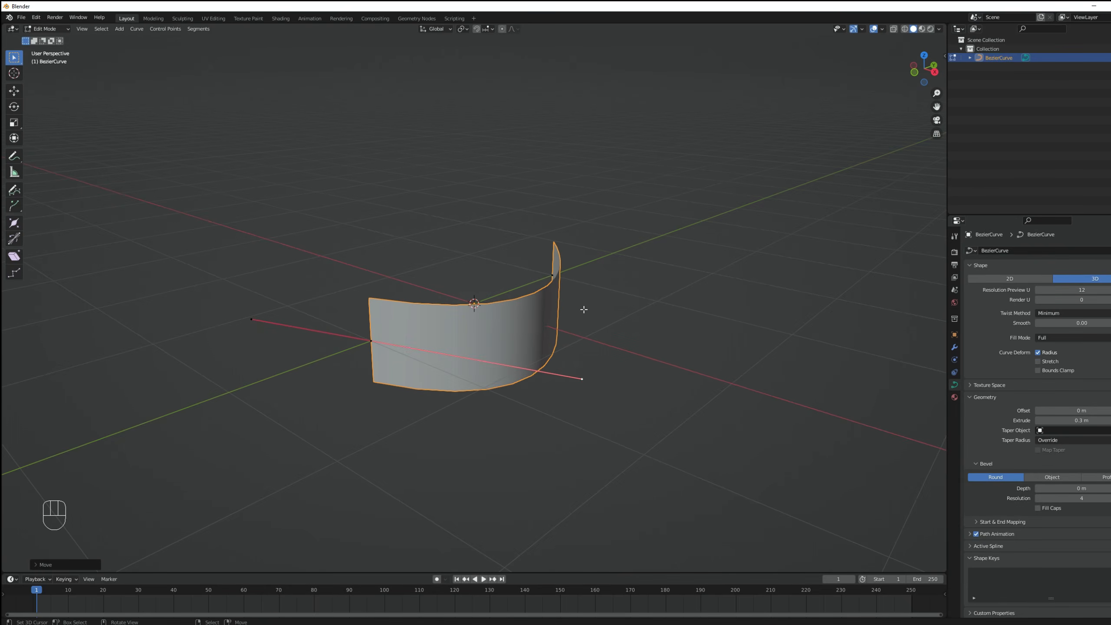
# Leave curve editing and convert the extruded curve to a mesh
pyautogui.press('Tab')
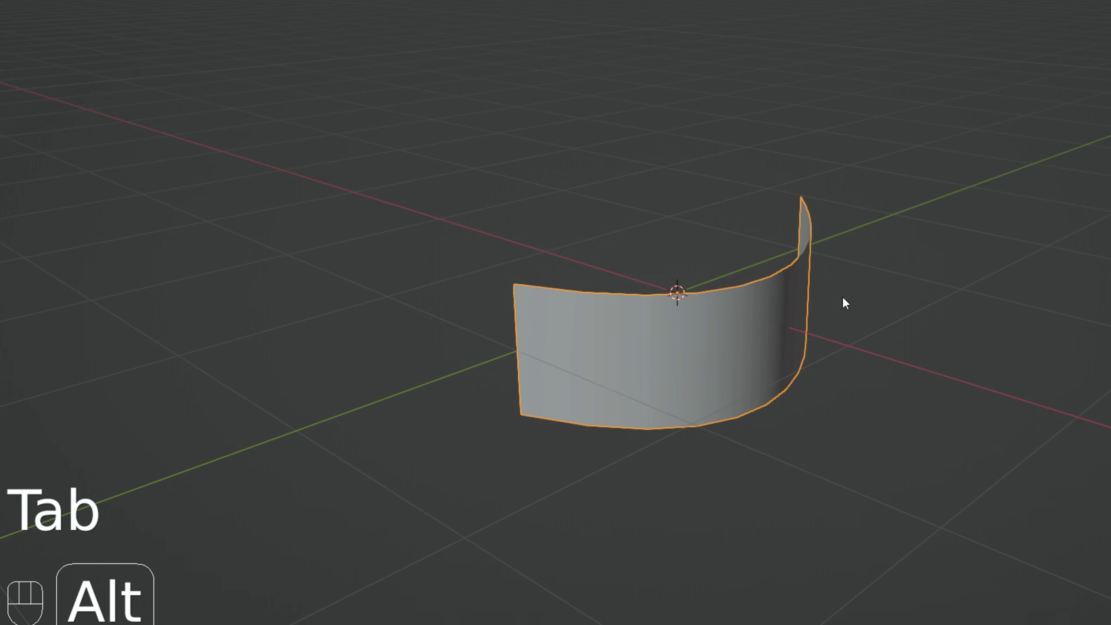
pyautogui.hotkey('alt', 'c')
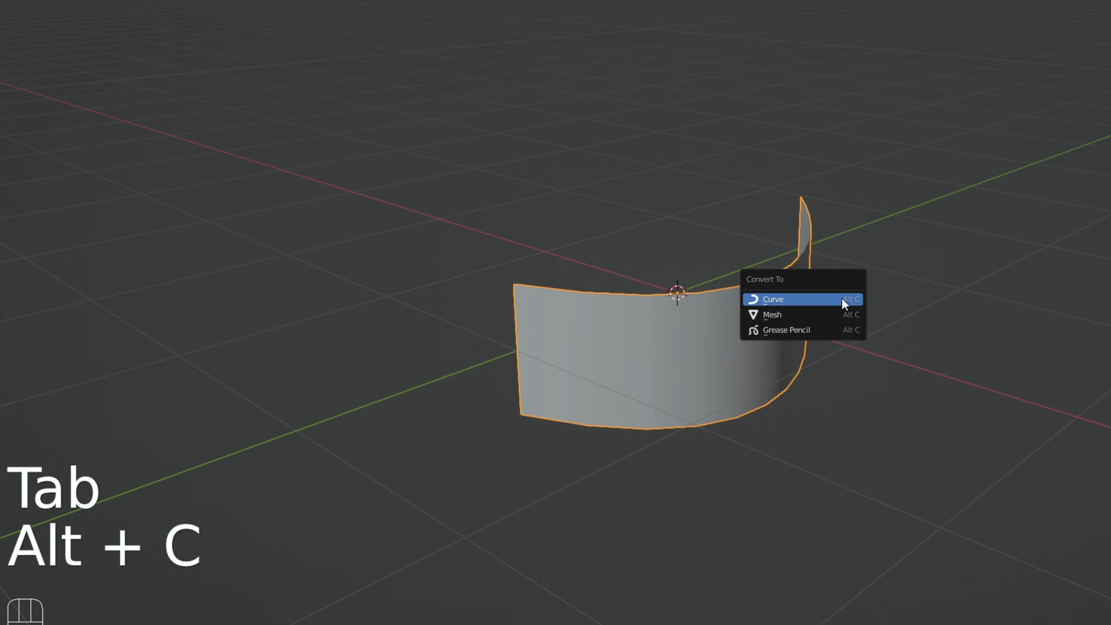
pyautogui.click(800, 316)
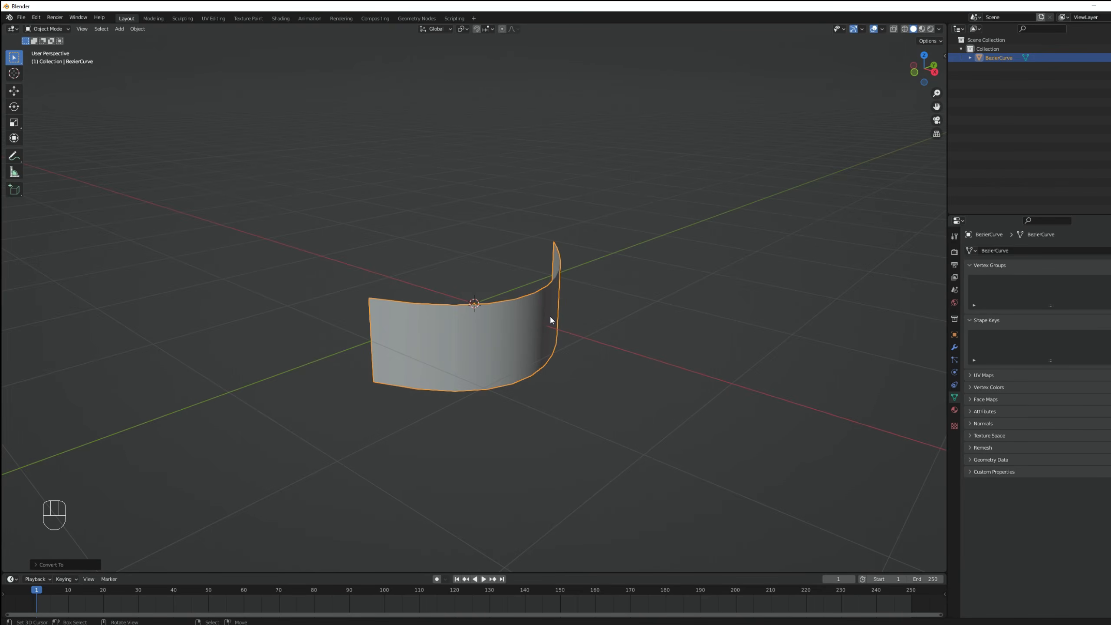
# Add one horizontal loop cut through the middle of the curved band, without sliding it
pyautogui.press('Tab')
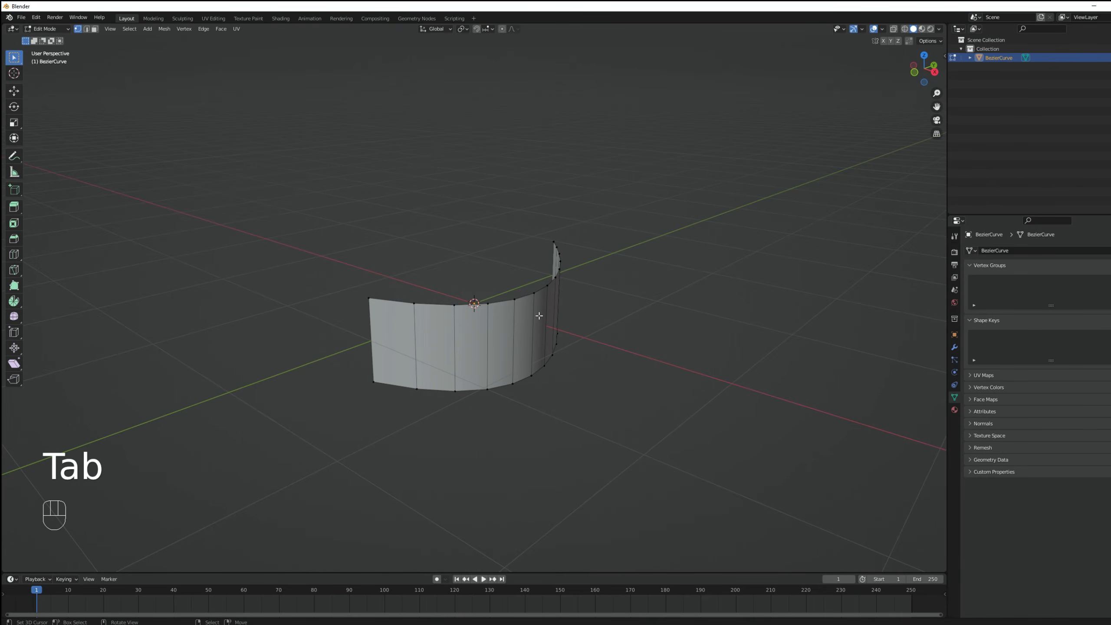
pyautogui.hotkey('ctrl', 'r')
pyautogui.click(551, 326)
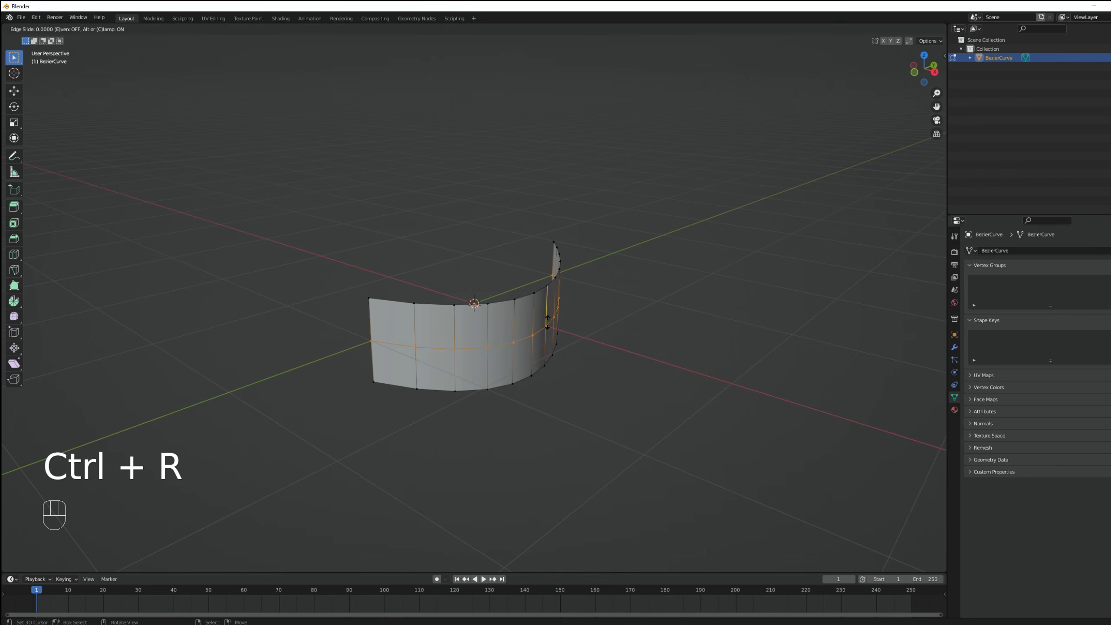
pyautogui.click(551, 326)
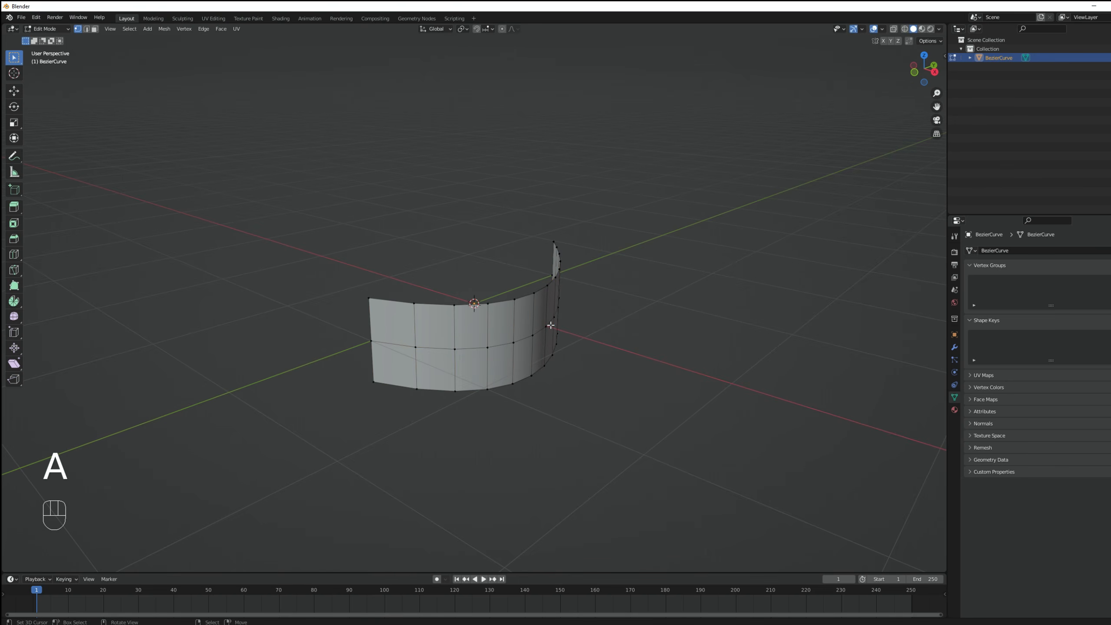
# Select the band's upper and lower edge loops and move them in the negative X direction, leaving the middle loop in place
pyautogui.press('alt')
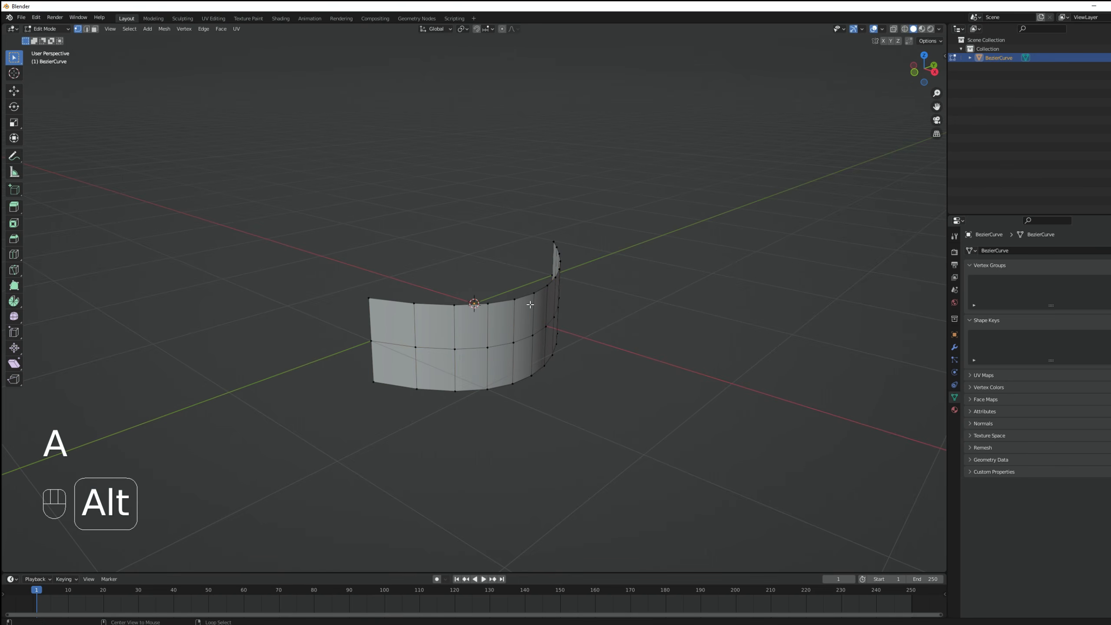
pyautogui.press('shift')
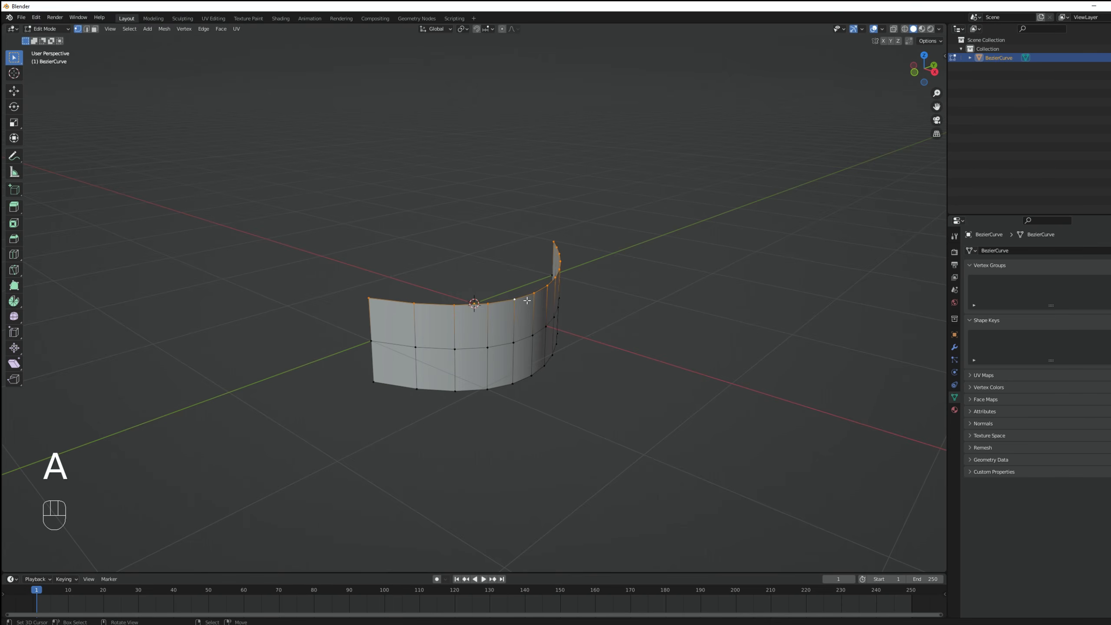
pyautogui.hotkey('shift', 'alt')
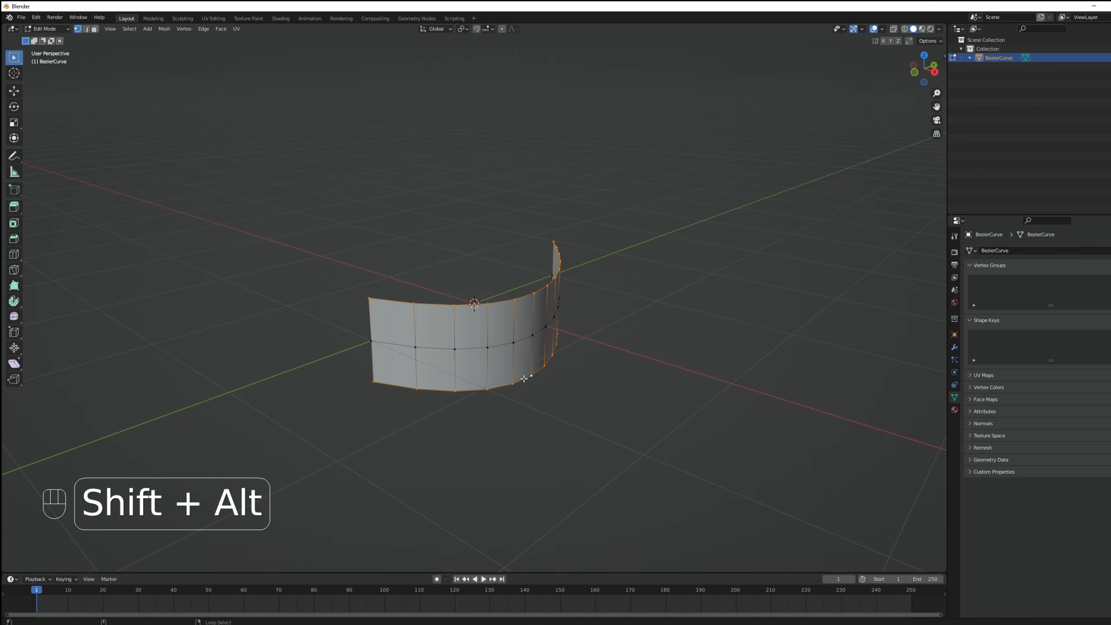
pyautogui.press('KP_7')
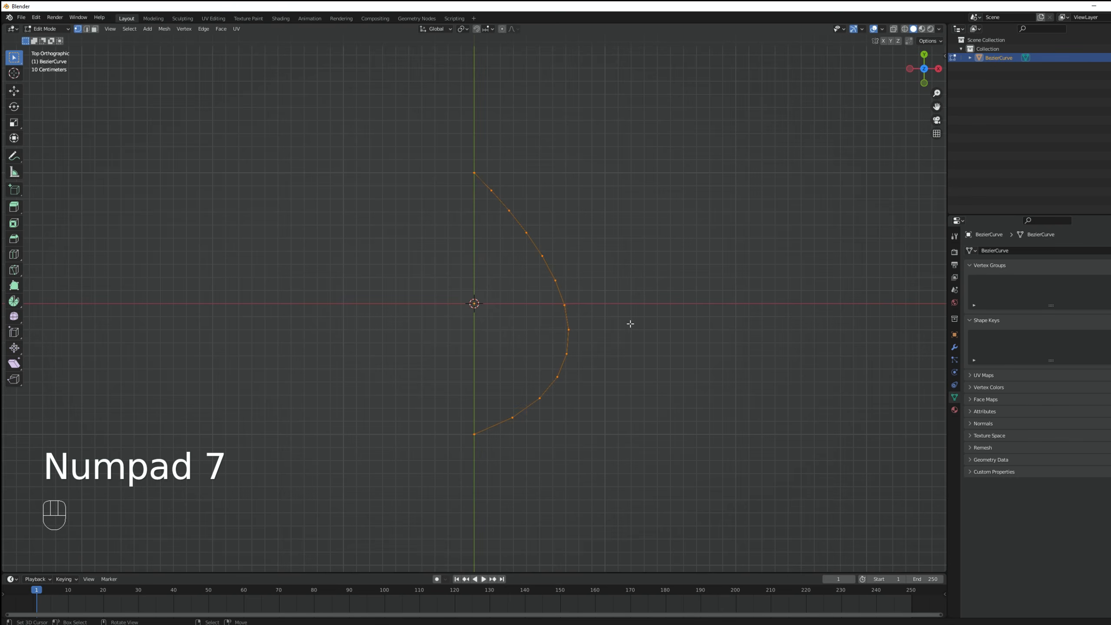
pyautogui.press('g')
pyautogui.press('x')
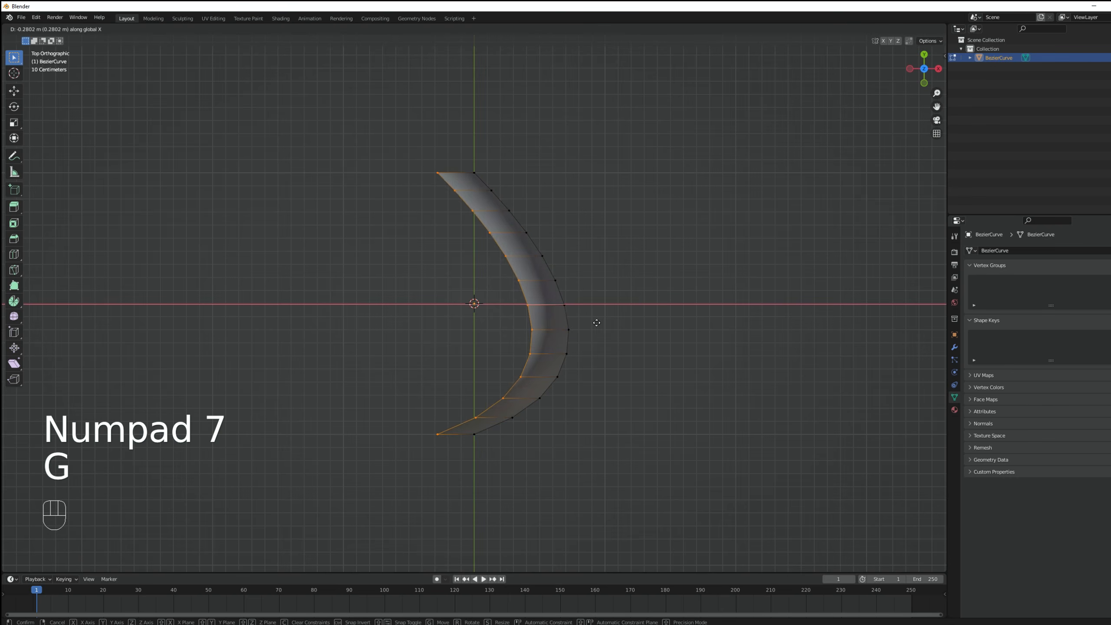
pyautogui.click(571, 323)
# Scale the selected upper and lower edge loops along Z to about 0.46, bringing them closer together
pyautogui.moveTo(603, 355); pyautogui.dragTo(624, 254, button='middle')
pyautogui.press('s')
pyautogui.press('z')
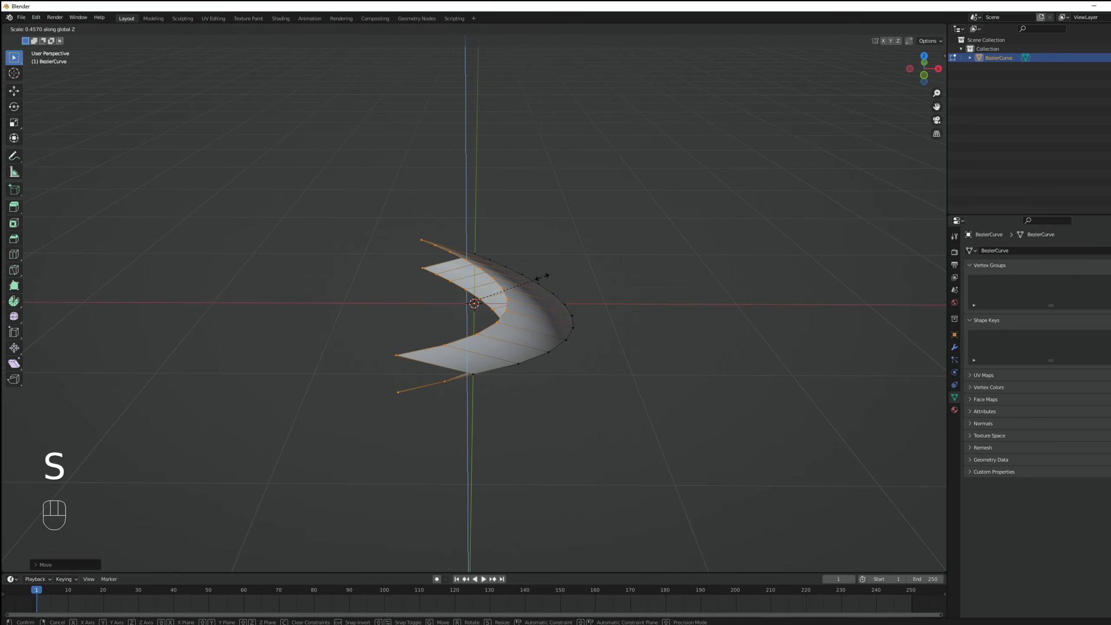
pyautogui.click(546, 280)
pyautogui.moveTo(594, 260); pyautogui.dragTo(653, 325, button='middle')
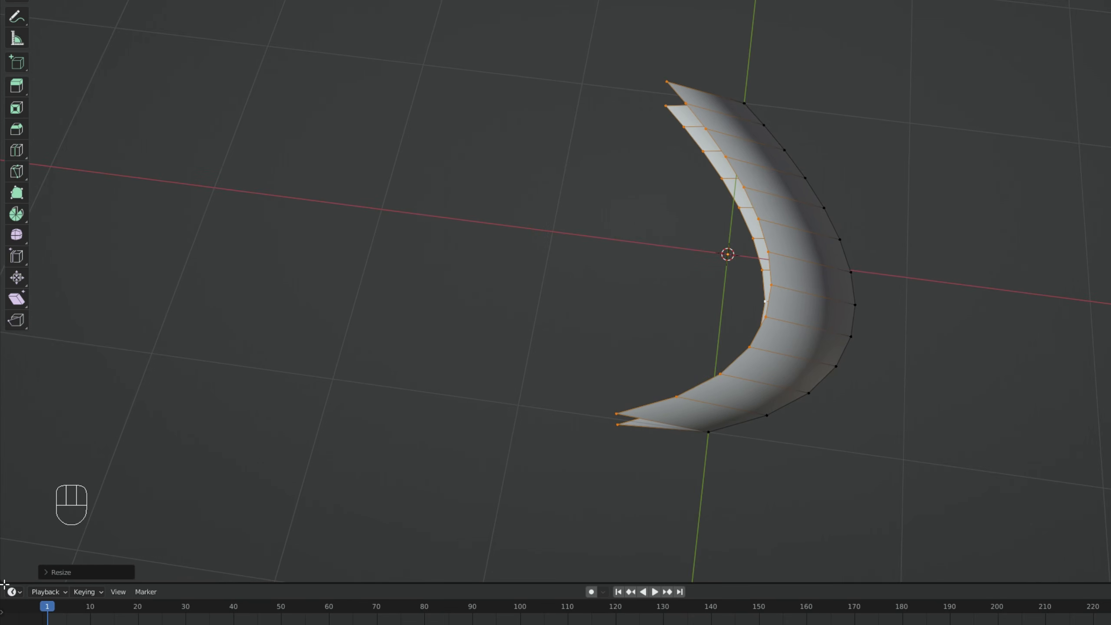
# Split the 3D viewport into two side-by-side areas and switch the new one to the UV Editor
pyautogui.moveTo(31, 586); pyautogui.dragTo(582, 542)
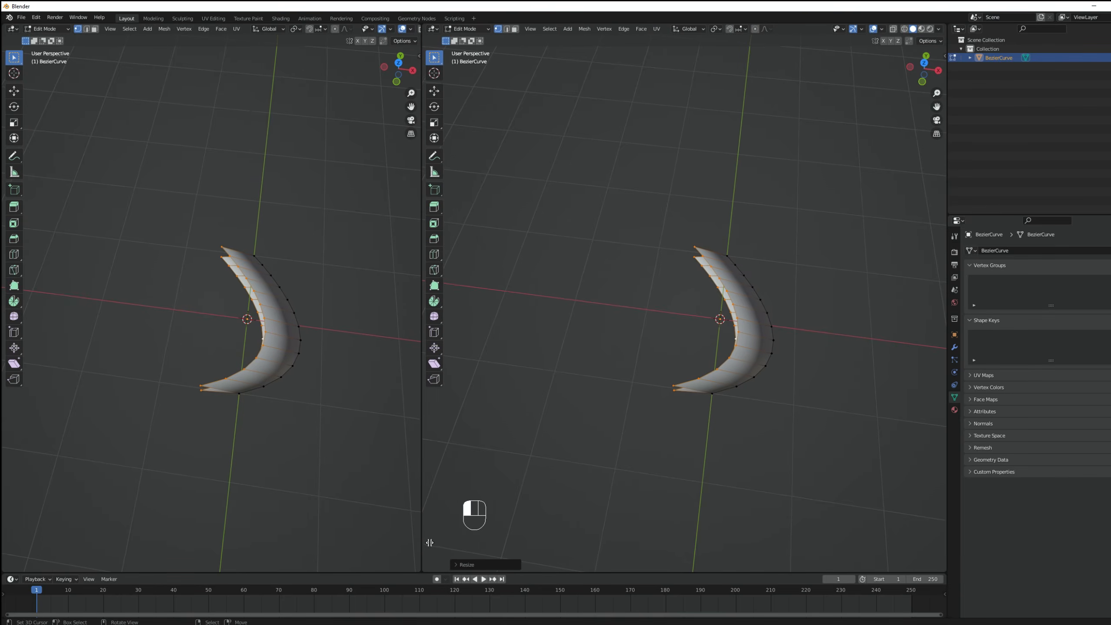
pyautogui.moveTo(429, 542); pyautogui.dragTo(421, 543)
pyautogui.click(12, 29)
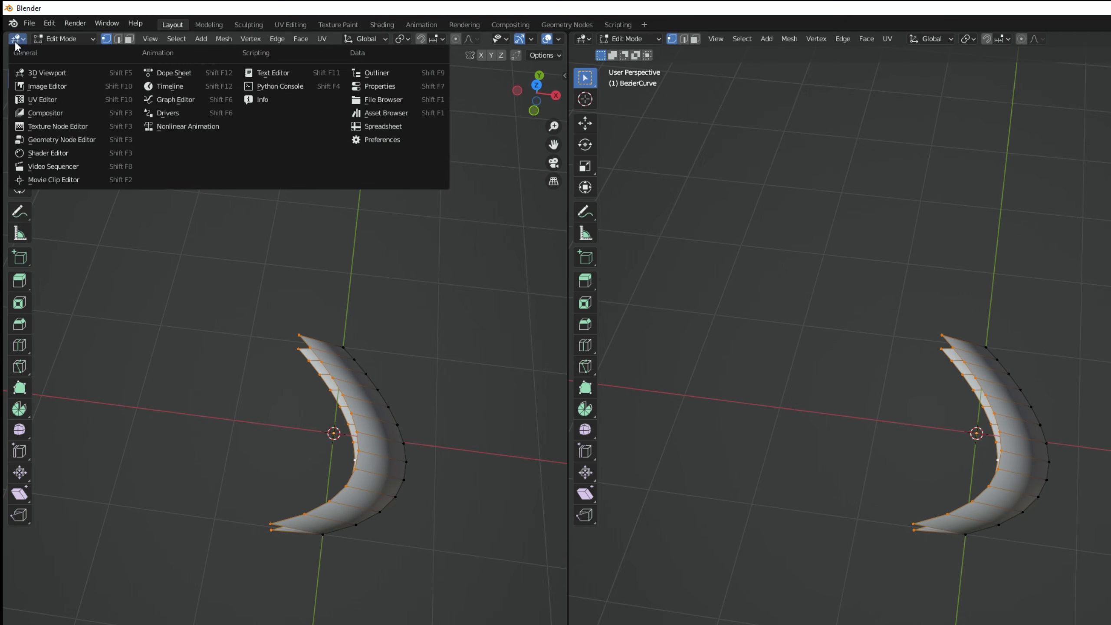
pyautogui.click(26, 100)
# Deselect the whole mesh and enable UV sync selection to display its full UV layout
pyautogui.scroll(3, 296, 259)
pyautogui.hotkey('alt', 'a')
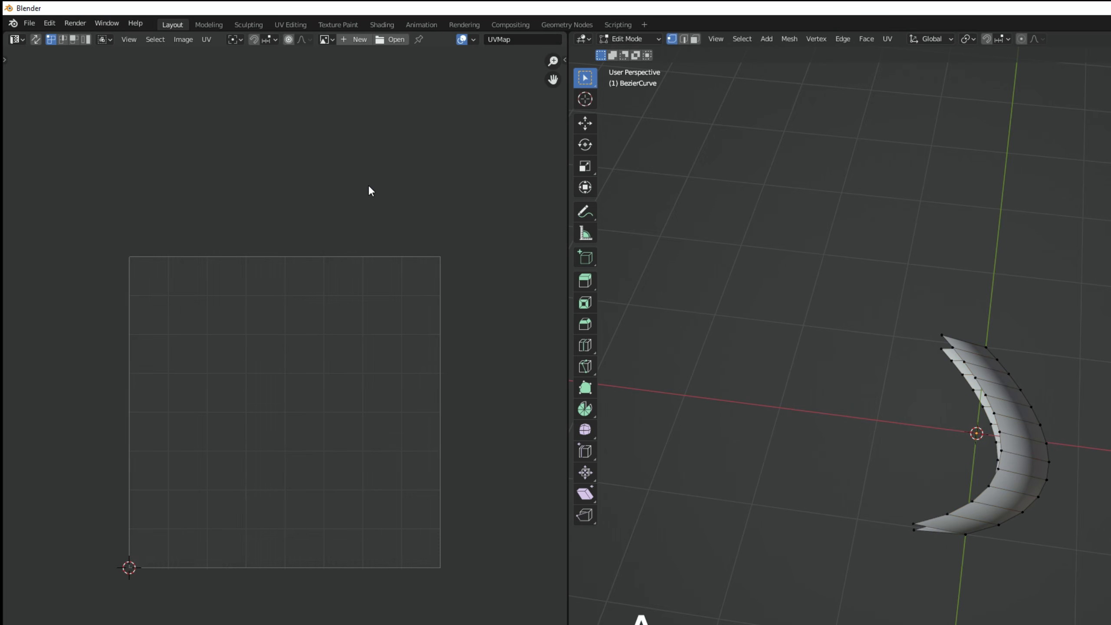
pyautogui.click(35, 41)
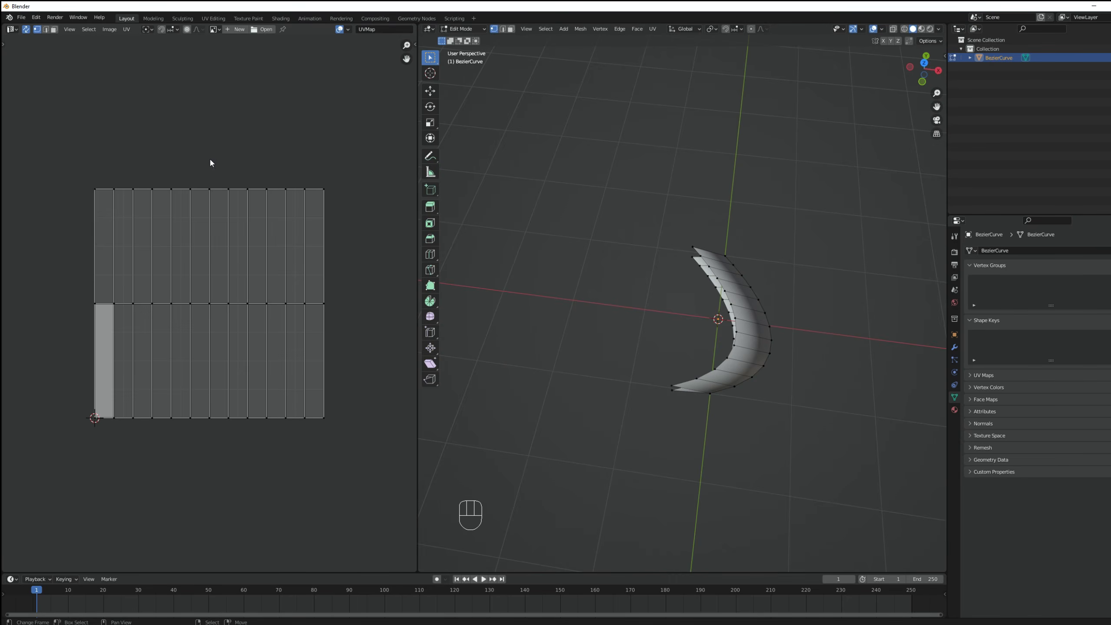
# Box-select the uppermost row of UV vertices and inspect the matching edge on the crescent mesh
pyautogui.press('b')
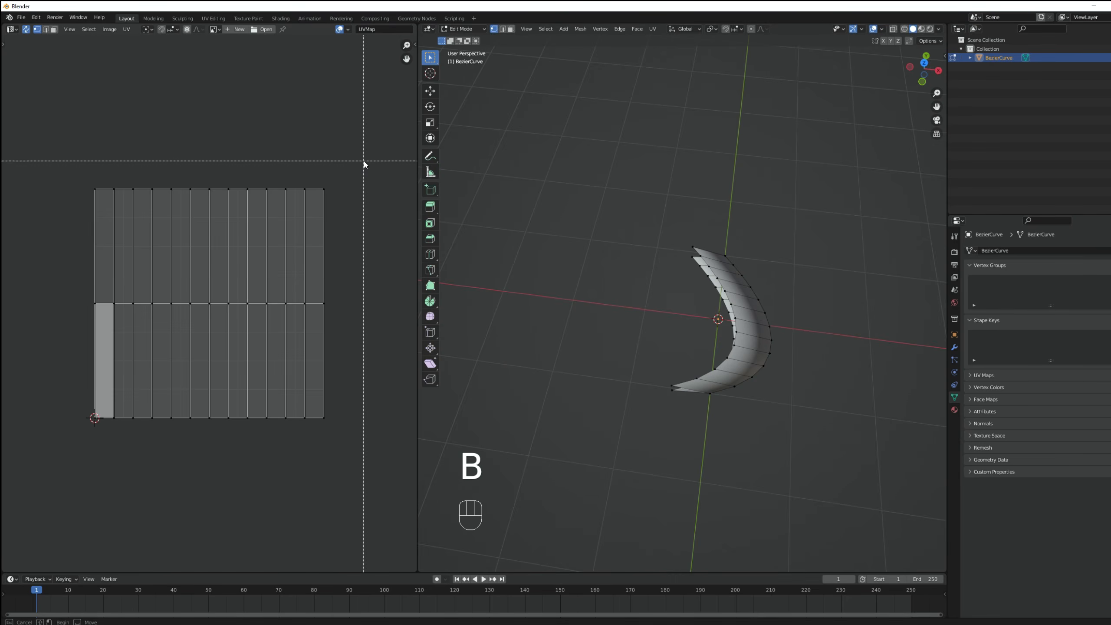
pyautogui.moveTo(277, 175); pyautogui.dragTo(86, 211)
pyautogui.moveTo(620, 275); pyautogui.dragTo(626, 223, button='middle')
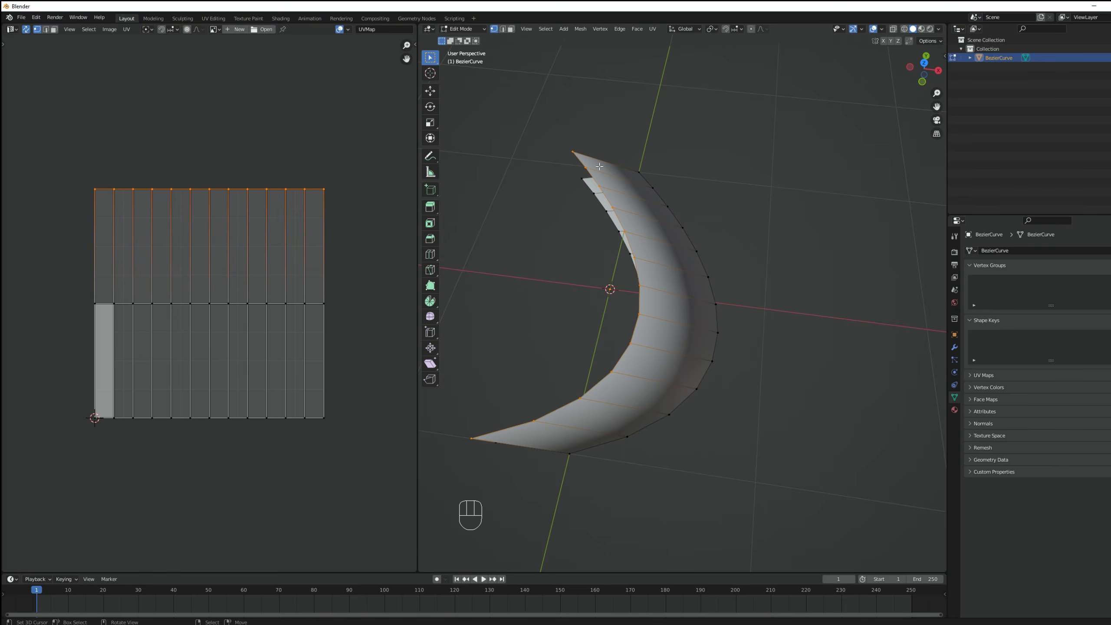
# Select the whole UV layout and rotate it by -90 degrees
pyautogui.press('a')
pyautogui.press('a')
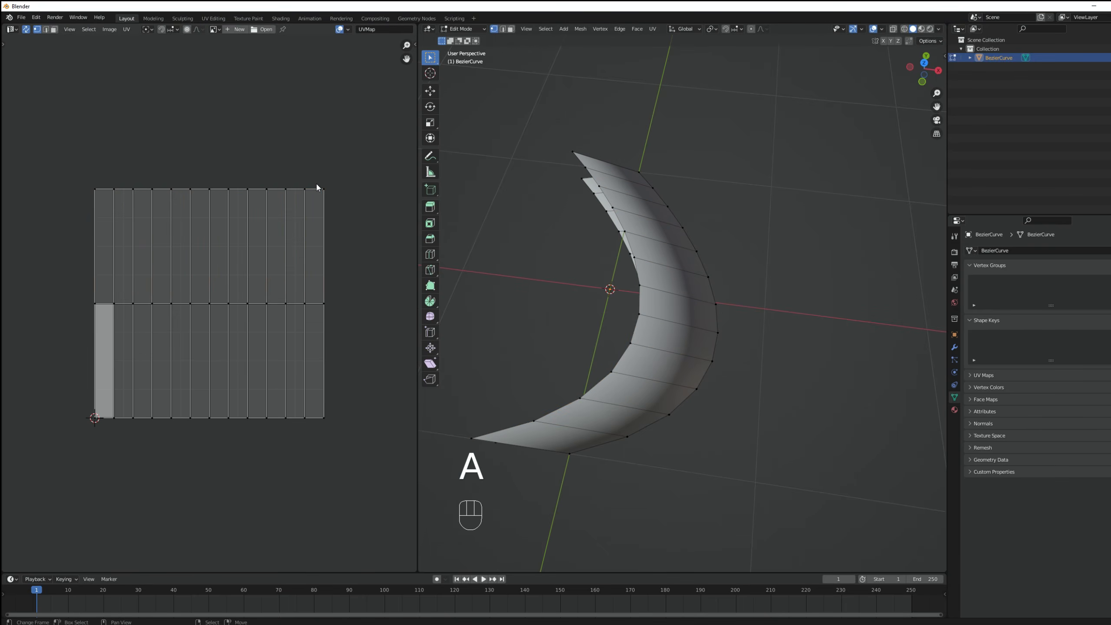
pyautogui.press('r')
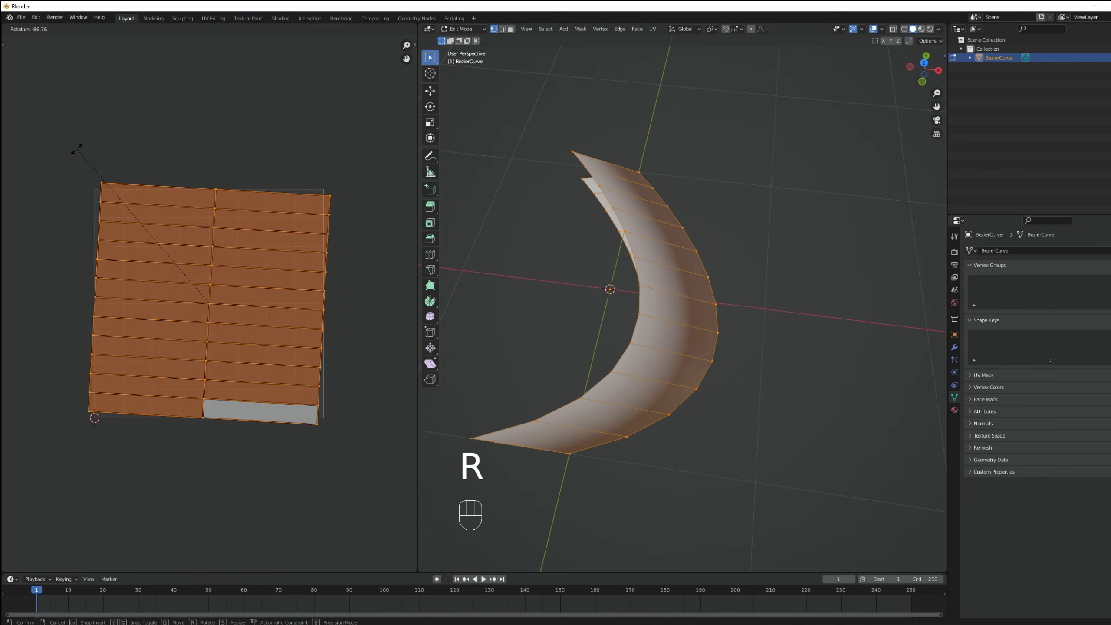
pyautogui.write('-9')
# Check which mesh edge the leftmost UV column belongs to, and box-select the rightmost column of UV vertices
pyautogui.press('a')
pyautogui.press('b')
pyautogui.moveTo(140, 392); pyautogui.dragTo(44, 131)
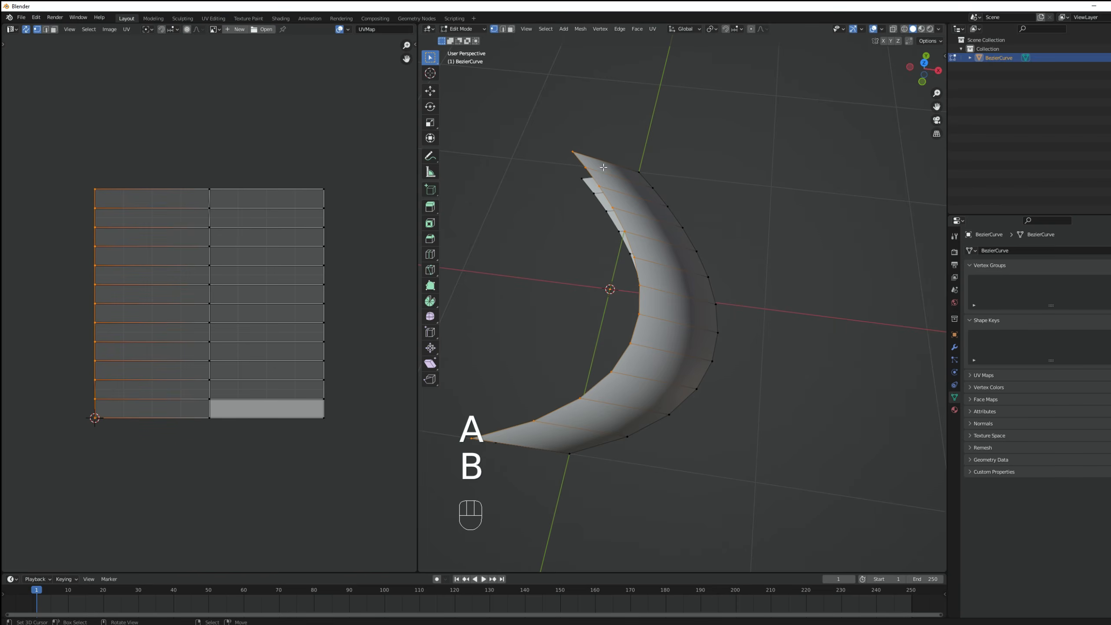
pyautogui.press('a')
pyautogui.press('b')
pyautogui.moveTo(335, 452); pyautogui.dragTo(321, 183)
pyautogui.moveTo(525, 218); pyautogui.dragTo(543, 251, button='middle')
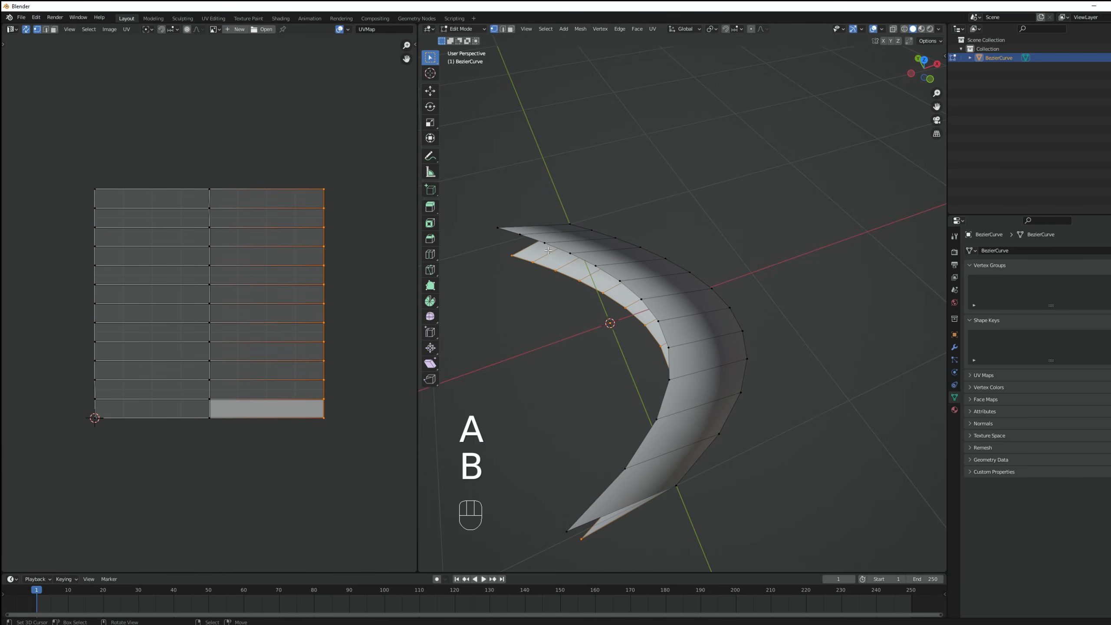
# Enable Constrain to Image Bounds for UV editing
pyautogui.press('g')
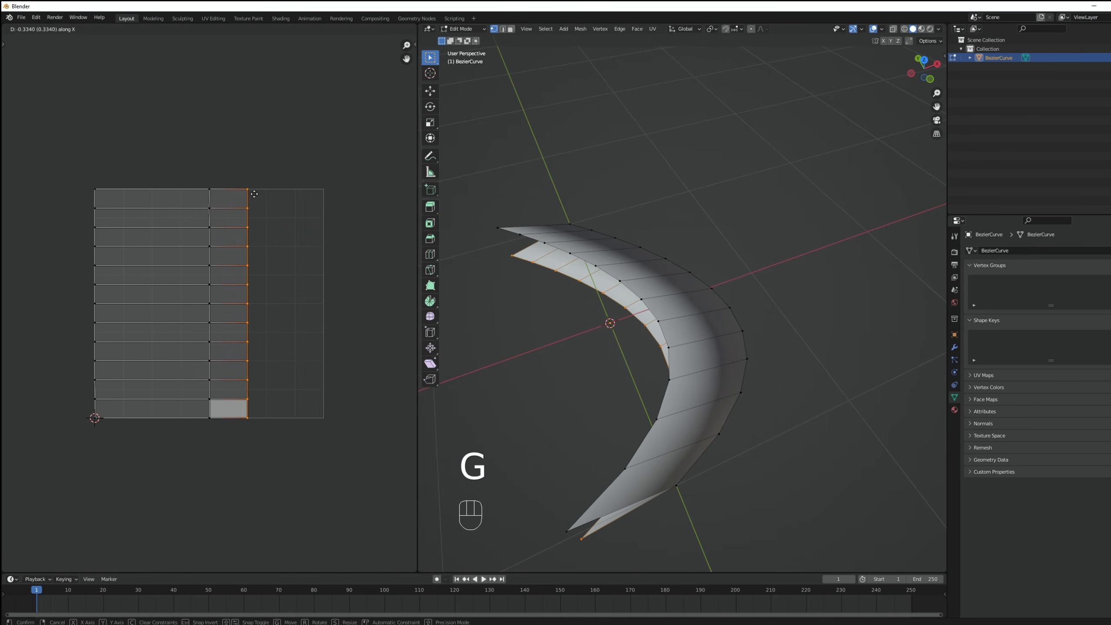
pyautogui.rightClick(179, 197)
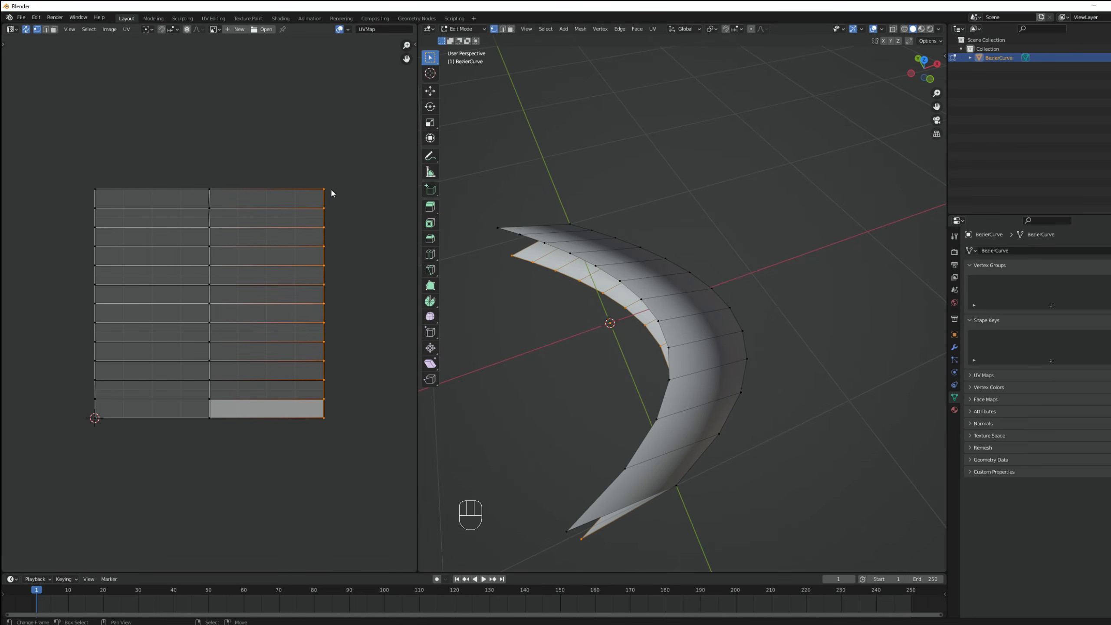
pyautogui.click(127, 30)
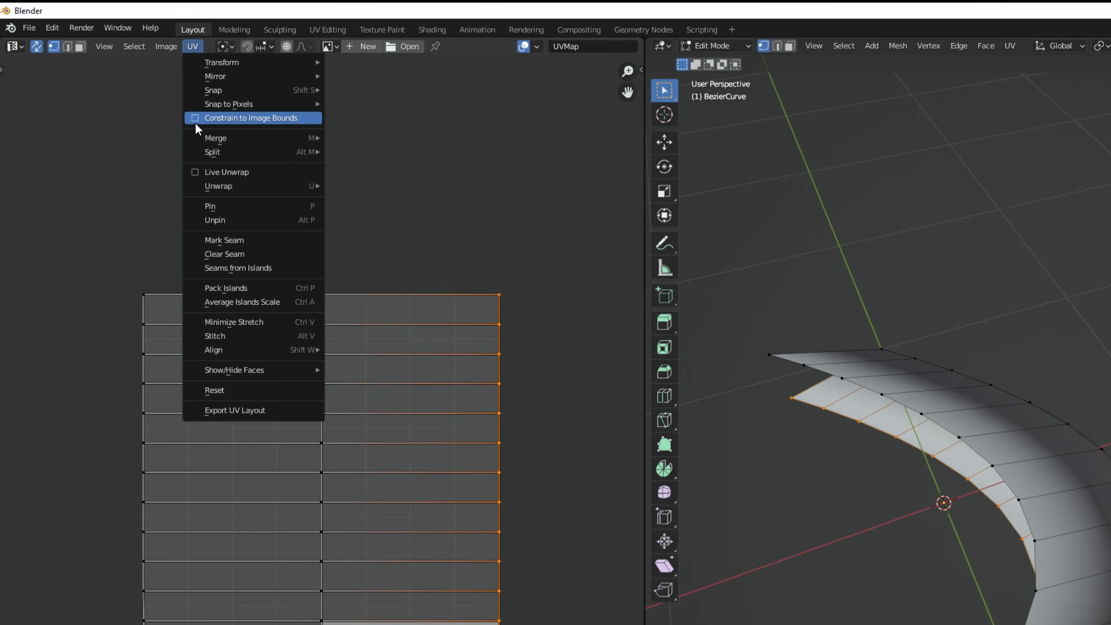
pyautogui.click(195, 117)
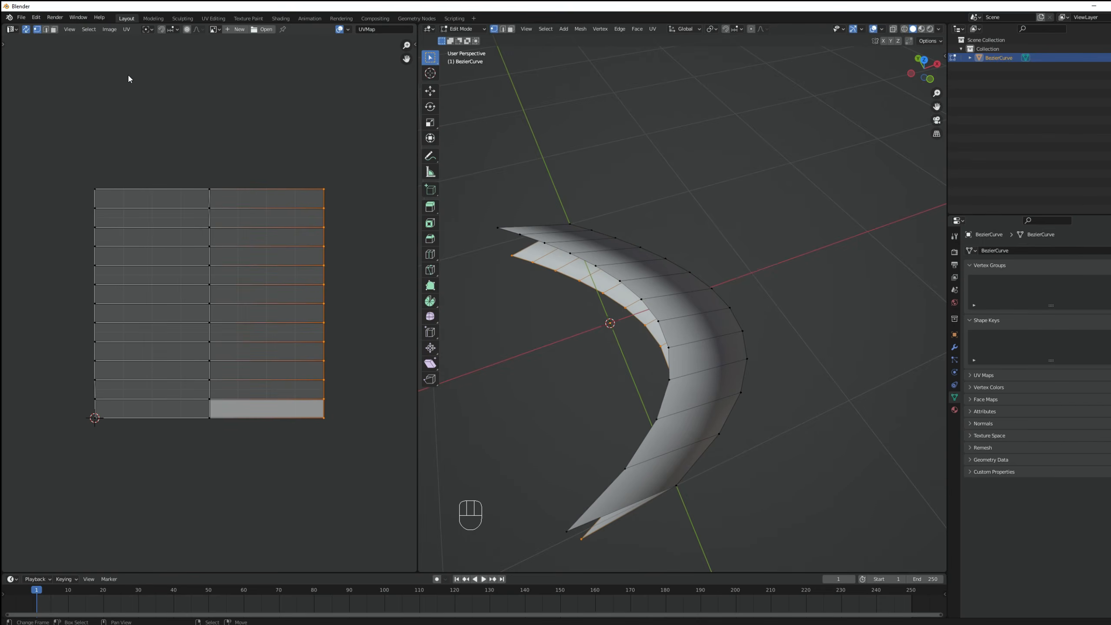
# Move the selected rightmost UV column by -1 along X onto the leftmost column
pyautogui.press('g')
pyautogui.press('x')
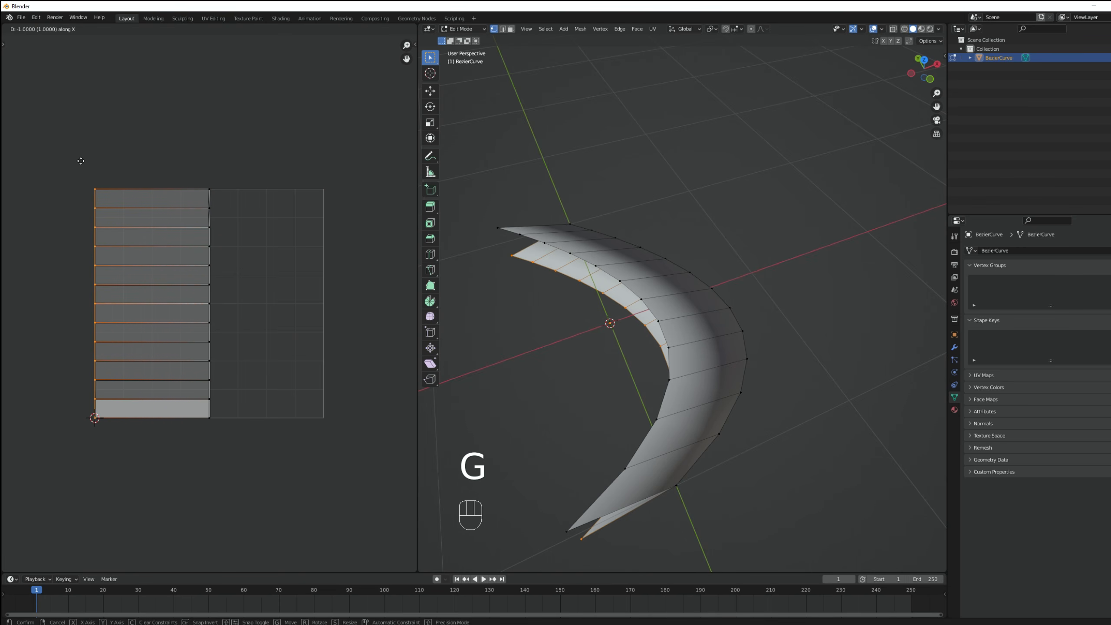
pyautogui.click(67, 160)
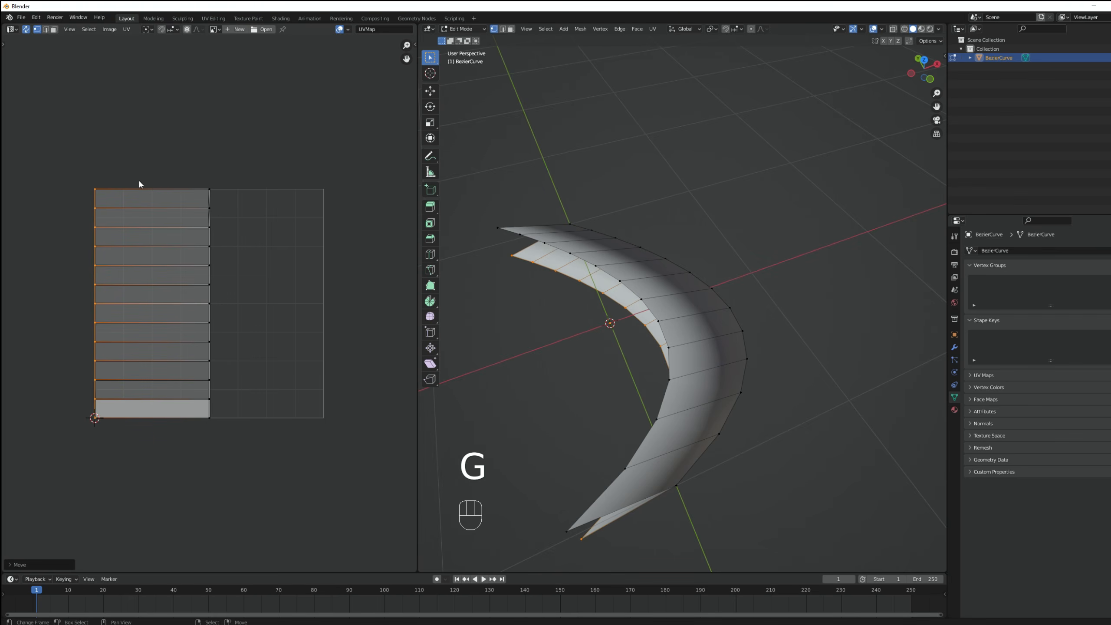
# Box-select the middle column of UV vertices and move it along X to the right border of the UV space
pyautogui.press('a')
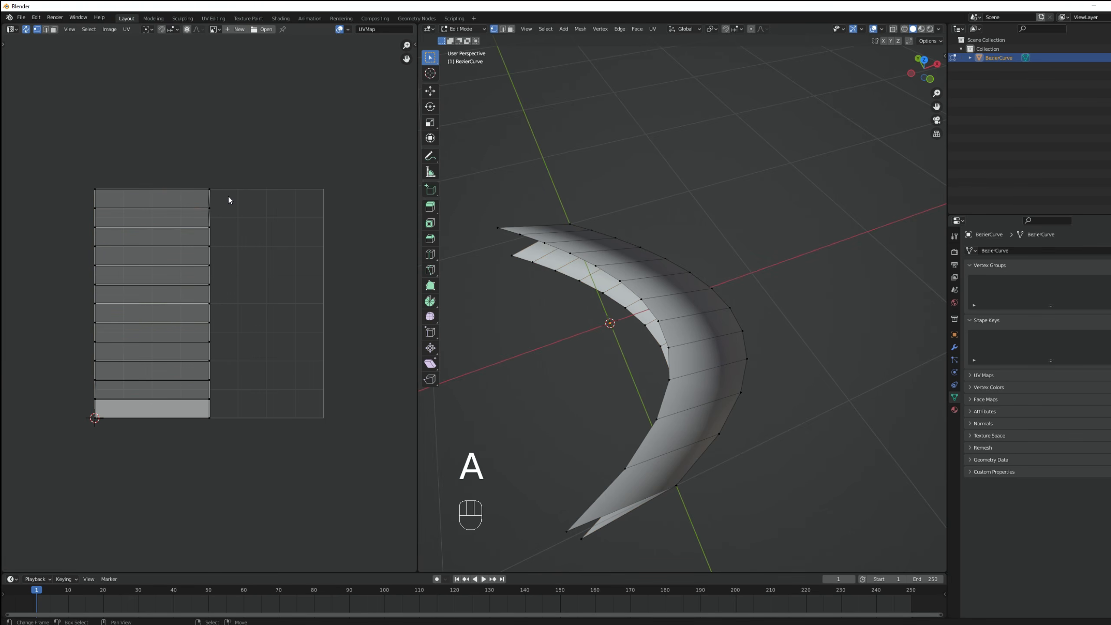
pyautogui.press('b')
pyautogui.moveTo(263, 458); pyautogui.dragTo(163, 155)
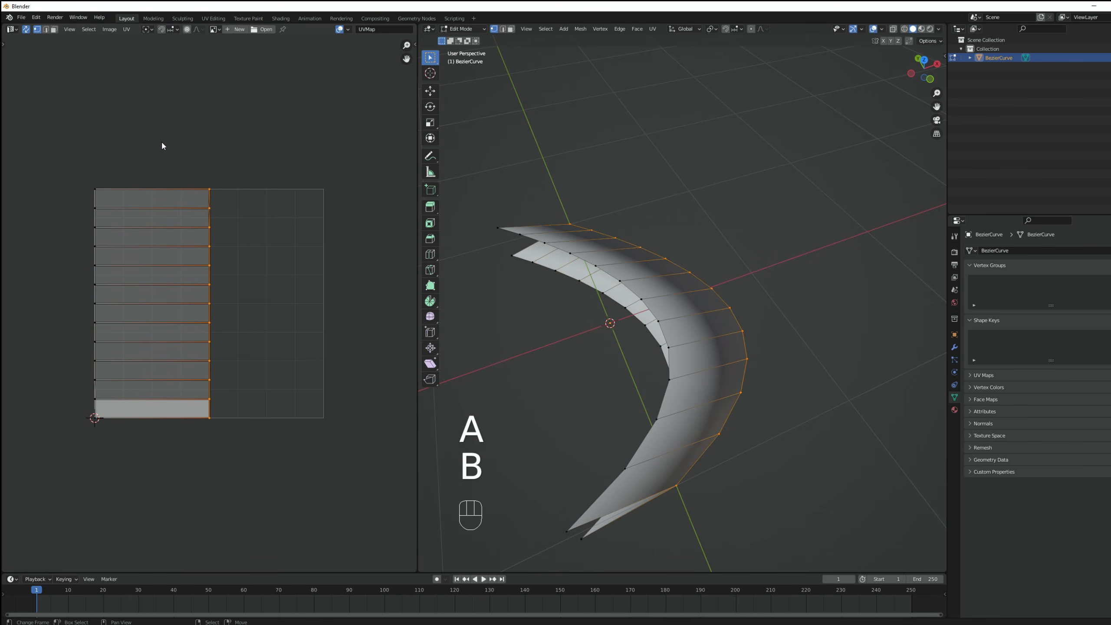
pyautogui.press('g')
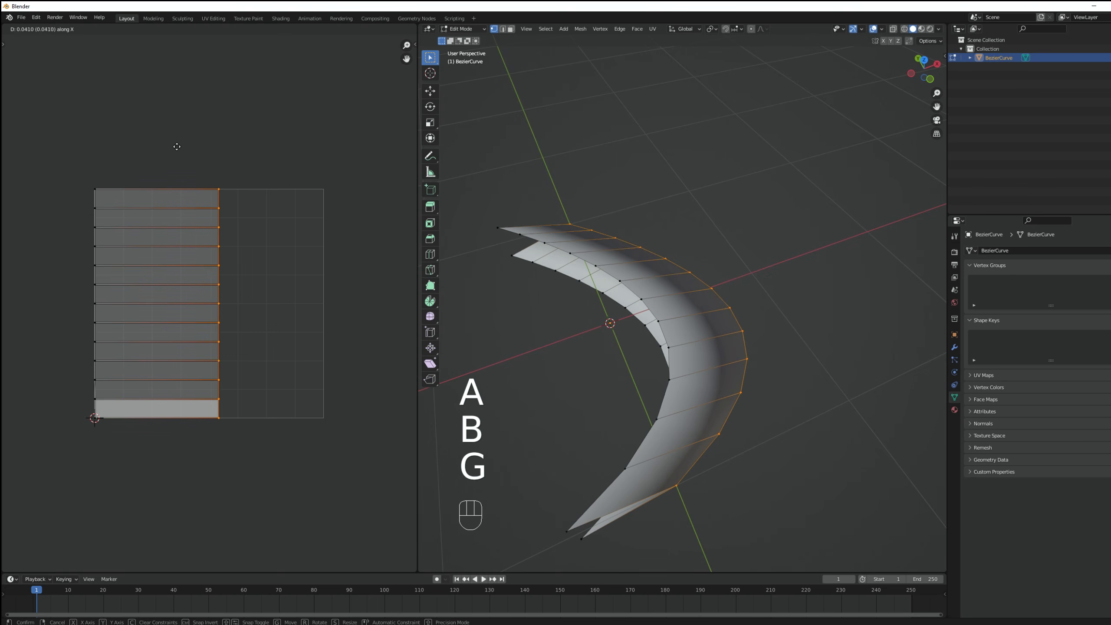
pyautogui.click(346, 152)
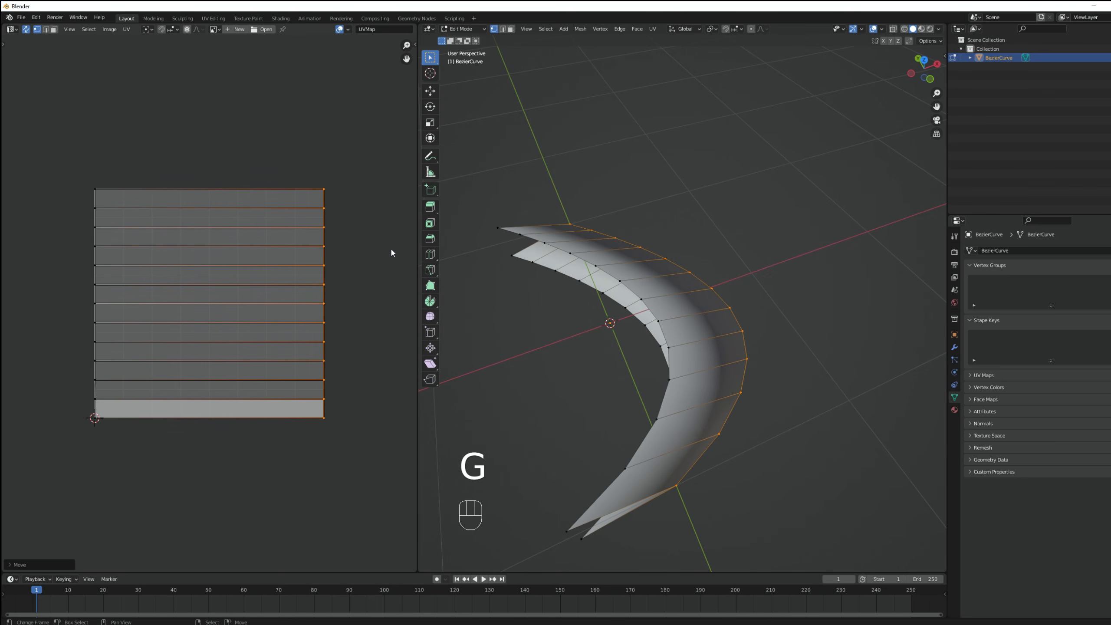
# Box-select the left and right UV columns in turn and examine which crescent edges they correspond to
pyautogui.moveTo(647, 314); pyautogui.dragTo(634, 310, button='middle')
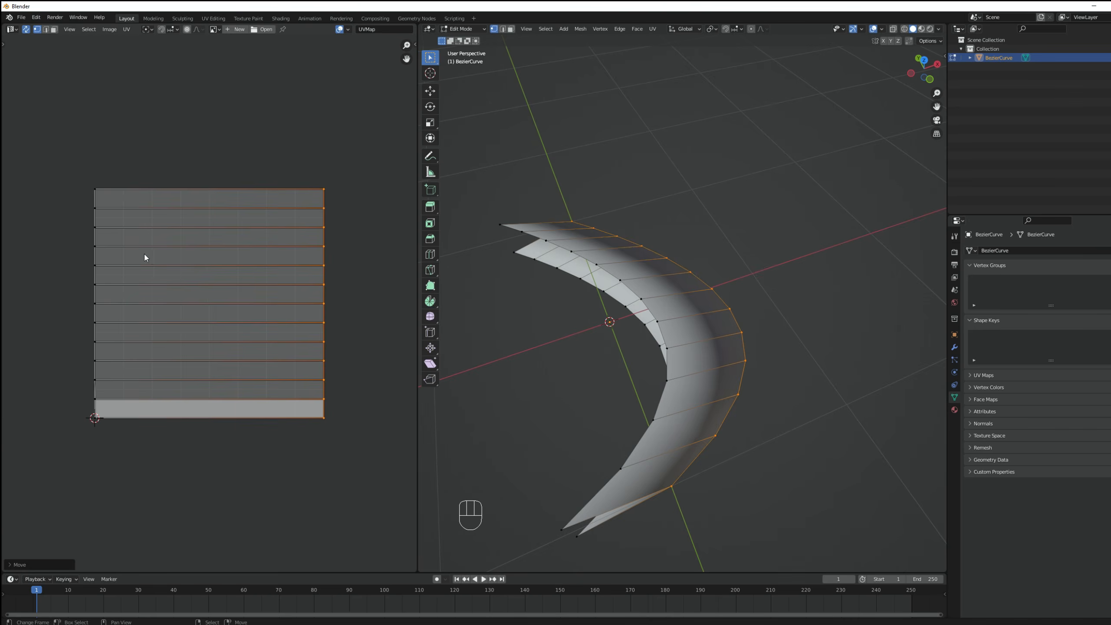
pyautogui.press('a')
pyautogui.press('b')
pyautogui.moveTo(155, 452); pyautogui.dragTo(38, 179)
pyautogui.moveTo(471, 230); pyautogui.dragTo(525, 323, button='middle')
pyautogui.press('a')
pyautogui.press('b')
pyautogui.moveTo(366, 459); pyautogui.dragTo(266, 171)
pyautogui.moveTo(707, 280); pyautogui.dragTo(675, 250, button='middle')
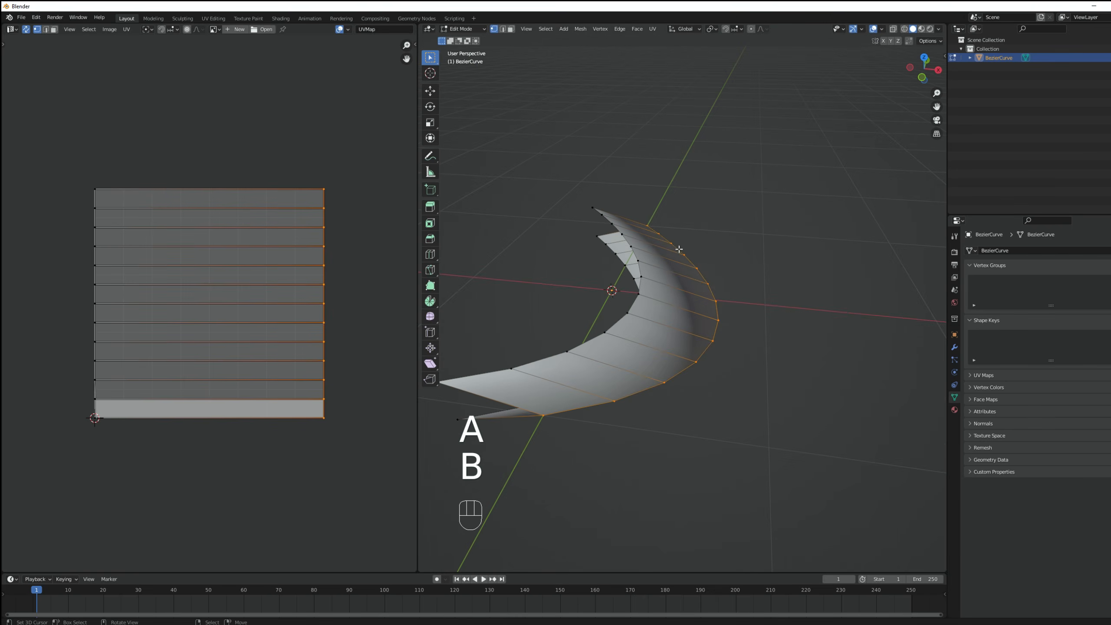
pyautogui.press('a')
# In top view, reshape the outer edge near the upper tip by moving its individual vertices along X
pyautogui.press('KP_7')
pyautogui.press('a')
pyautogui.press('a')
pyautogui.press('b')
pyautogui.press('g')
pyautogui.moveTo(648, 132); pyautogui.dragTo(735, 229)
pyautogui.middleClick(764, 148)
pyautogui.click(717, 152)
pyautogui.press('a')
pyautogui.press('b')
pyautogui.press('g')
pyautogui.click(809, 161)
pyautogui.press('a')
pyautogui.press('b')
pyautogui.click(717, 229)
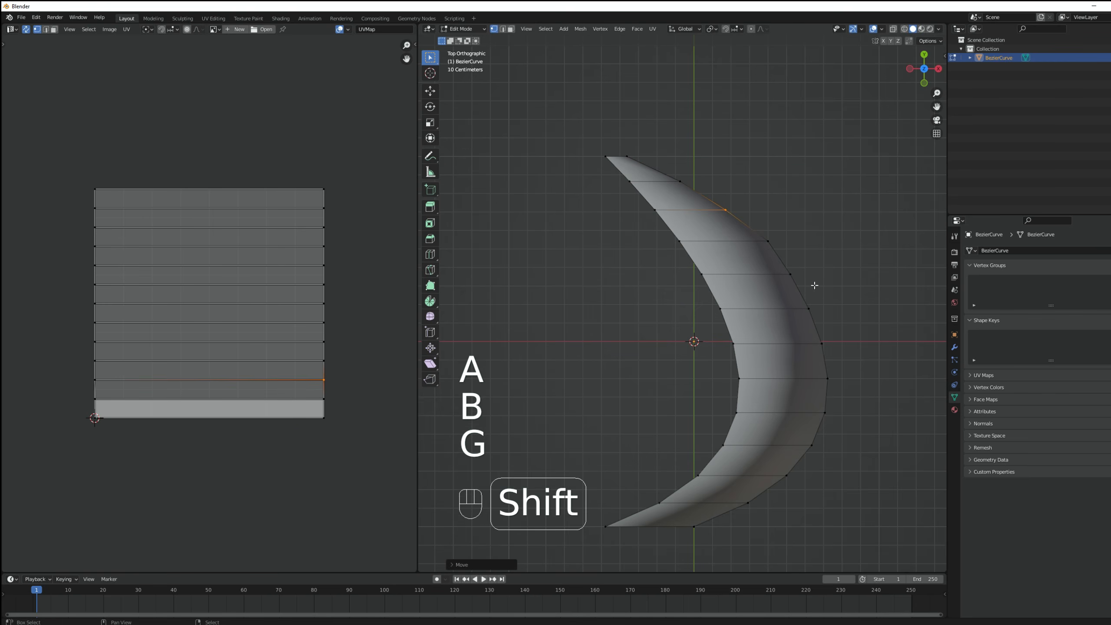
# Move the fourth outer-edge vertex from the upper tip slightly inward along X
pyautogui.keyDown('shift'); pyautogui.moveTo(811, 285); pyautogui.dragTo(781, 256, button='middle'); pyautogui.keyUp('shift')
pyautogui.press('a')
pyautogui.press('b')
pyautogui.moveTo(761, 197); pyautogui.dragTo(727, 228)
pyautogui.press('g')
pyautogui.click(720, 228)
# In wireframe display, move the lower tip's inner vertices and the two neighbouring inner-edge rows along negative X
pyautogui.keyDown('shift'); pyautogui.moveTo(722, 418); pyautogui.dragTo(763, 372, button='middle'); pyautogui.keyUp('shift')
pyautogui.press('a')
pyautogui.press('z')
pyautogui.press('a')
pyautogui.press('a')
pyautogui.press('b')
pyautogui.moveTo(719, 385); pyautogui.dragTo(659, 438)
pyautogui.press('b')
pyautogui.moveTo(602, 477); pyautogui.dragTo(643, 437)
pyautogui.press('g')
pyautogui.middleClick(705, 394)
pyautogui.click(689, 392)
# Move the fourth inner-edge row of vertices from the lower tip slightly along negative X to smooth the curve
pyautogui.press('a')
pyautogui.press('b')
pyautogui.moveTo(763, 393); pyautogui.dragTo(724, 350)
pyautogui.press('g')
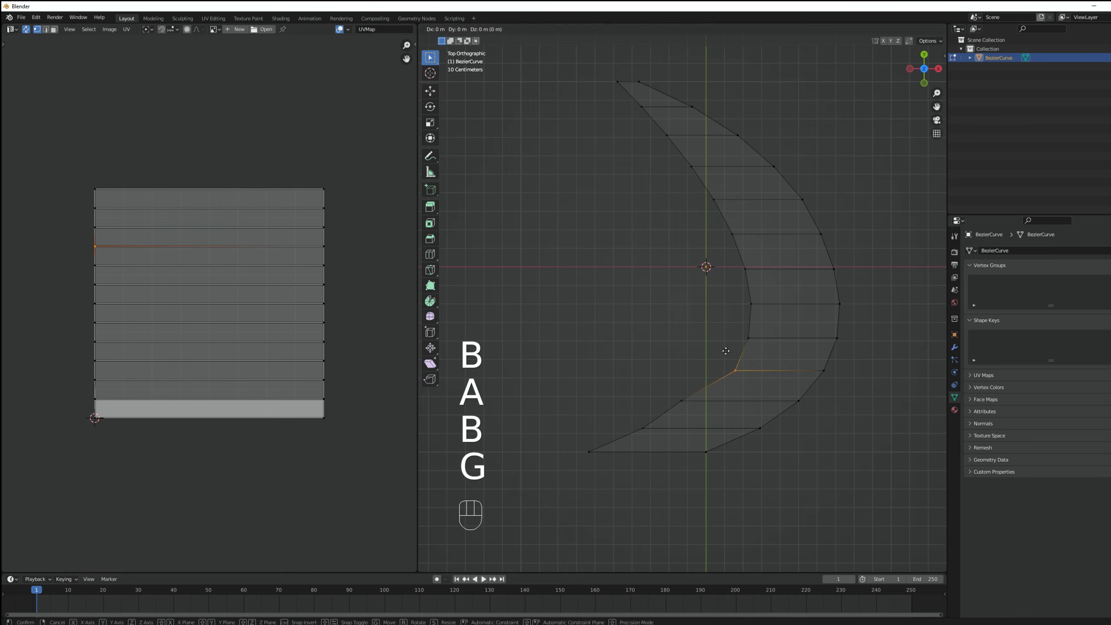
pyautogui.middleClick(720, 351)
pyautogui.click(717, 352)
# Stretch the lower tip further along negative X, moving its outermost inner-edge vertices by about 0.06 m
pyautogui.press('a')
pyautogui.press('b')
pyautogui.moveTo(663, 471); pyautogui.dragTo(581, 422)
pyautogui.press('g')
pyautogui.click(499, 416)
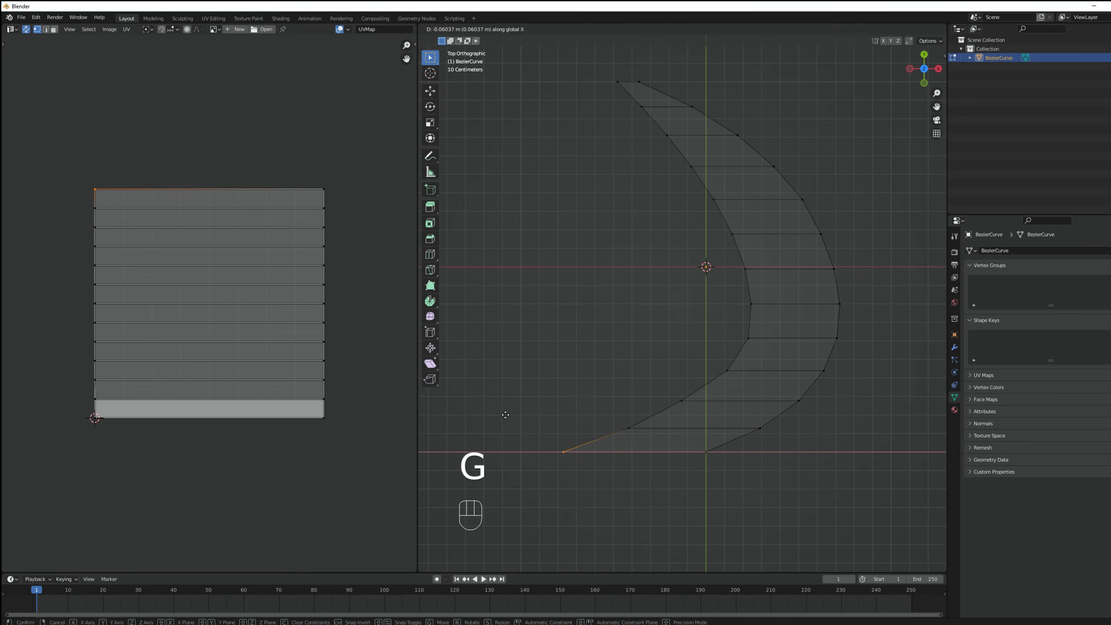
# Adjust the inner-edge vertices near the upper tip along X to refine the crescent's taper
pyautogui.keyDown('shift'); pyautogui.moveTo(779, 314); pyautogui.dragTo(742, 377, button='middle'); pyautogui.keyUp('shift')
pyautogui.press('a')
pyautogui.press('b')
pyautogui.press('g')
pyautogui.middleClick(618, 186)
pyautogui.moveTo(669, 245); pyautogui.dragTo(593, 184)
pyautogui.click(621, 186)
pyautogui.press('a')
pyautogui.press('b')
pyautogui.press('g')
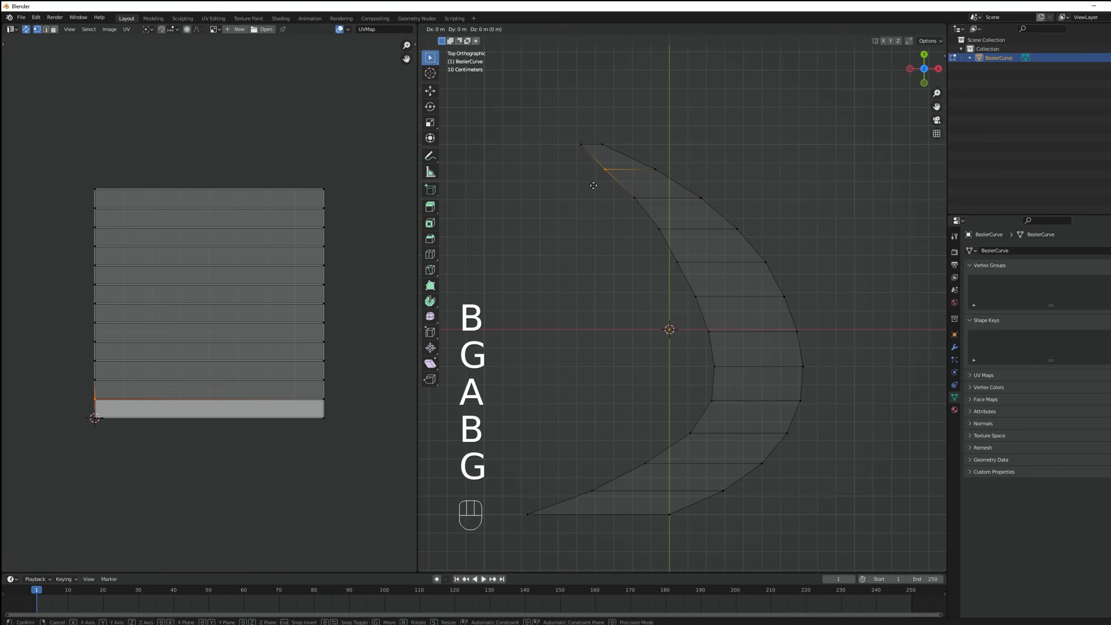
pyautogui.click(658, 250)
# Flatten the upper tip's vertices to the same height by scaling them to 0 along Z
pyautogui.press('a')
pyautogui.moveTo(744, 291); pyautogui.dragTo(541, 303, button='middle')
pyautogui.press('KP_1')
pyautogui.press('KP_7')
pyautogui.click(690, 349)
pyautogui.press('s')
pyautogui.press('z')
pyautogui.press('0')
pyautogui.click(735, 298)
# Select the inner-edge vertex pair nearest the upper tip and scale it closer together along Z
pyautogui.rightClick(709, 238)
pyautogui.keyDown('shift'); pyautogui.rightClick(704, 323); pyautogui.keyUp('shift')
pyautogui.press('s')
pyautogui.press('z')
pyautogui.click(789, 254)
# Select the second inner-edge vertex pair from the upper tip and scale it slightly closer along Z
pyautogui.press('a')
pyautogui.keyDown('shift'); pyautogui.rightClick(785, 251); pyautogui.keyUp('shift')
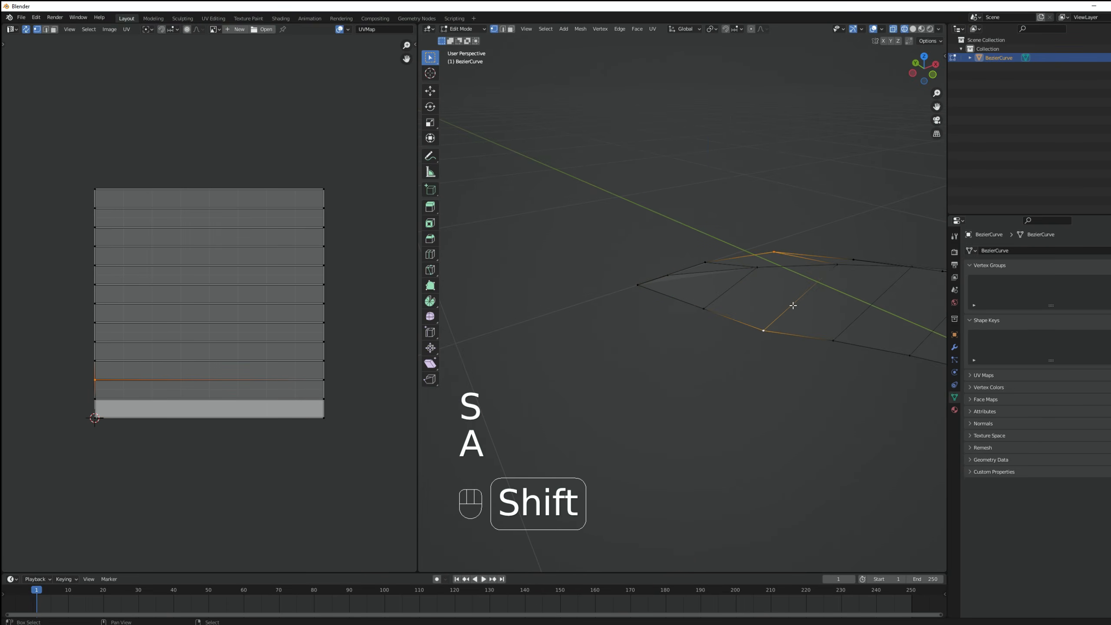
pyautogui.press('s')
pyautogui.press('z')
pyautogui.click(819, 181)
# Reselect the inner-edge vertex pair nearest the upper tip and scale it along Z to about 0.82
pyautogui.press('a')
pyautogui.rightClick(709, 259)
pyautogui.keyDown('shift'); pyautogui.rightClick(707, 309); pyautogui.keyUp('shift')
pyautogui.press('s')
pyautogui.middleClick(738, 211)
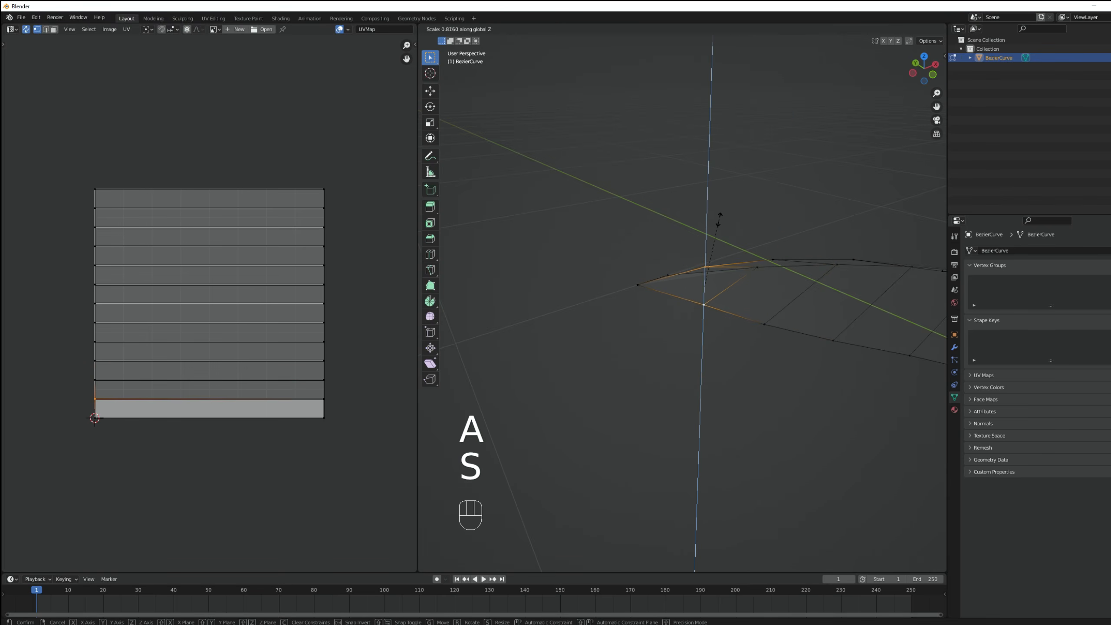
pyautogui.click(721, 218)
# Box-select the outer vertex at the upper tip and move it about -0.056 m along X to sharpen the tip
pyautogui.moveTo(770, 243); pyautogui.dragTo(716, 282, button='middle')
pyautogui.press('a')
pyautogui.press('b')
pyautogui.moveTo(723, 260); pyautogui.dragTo(700, 282)
pyautogui.press('g')
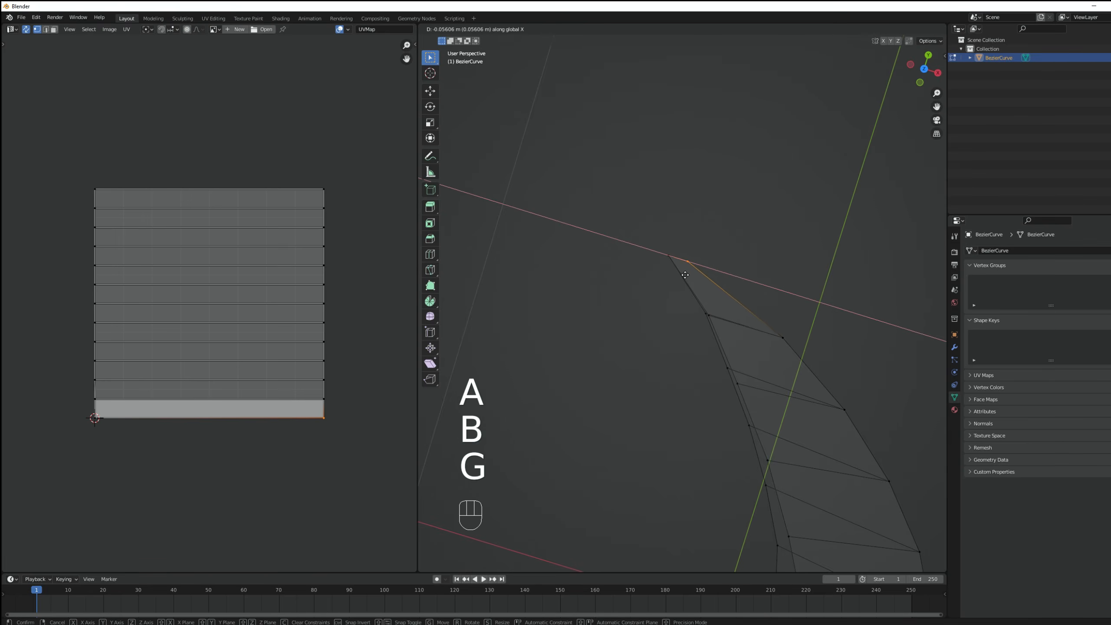
pyautogui.click(684, 275)
# Deselect everything and return the reshaped crescent to Object Mode in top view
pyautogui.press('KP_7')
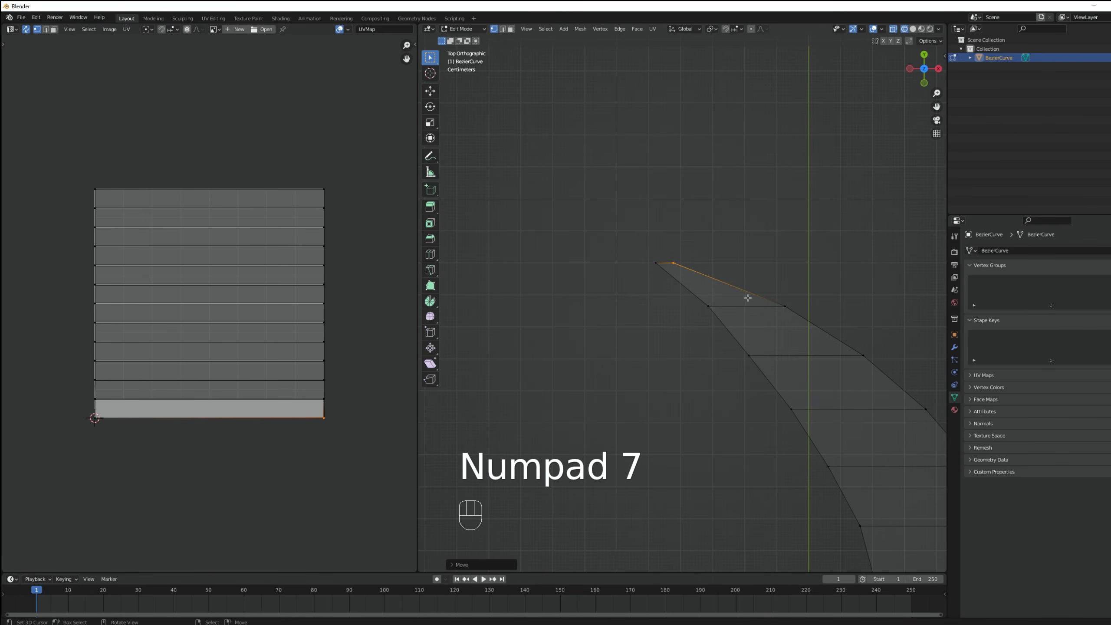
pyautogui.press('a')
pyautogui.scroll(-8, 750, 303)
pyautogui.scroll(3, 733, 446)
pyautogui.keyDown('shift'); pyautogui.moveTo(768, 441); pyautogui.dragTo(707, 380, button='middle'); pyautogui.keyUp('shift')
pyautogui.press('Tab')
pyautogui.press('KP_7')
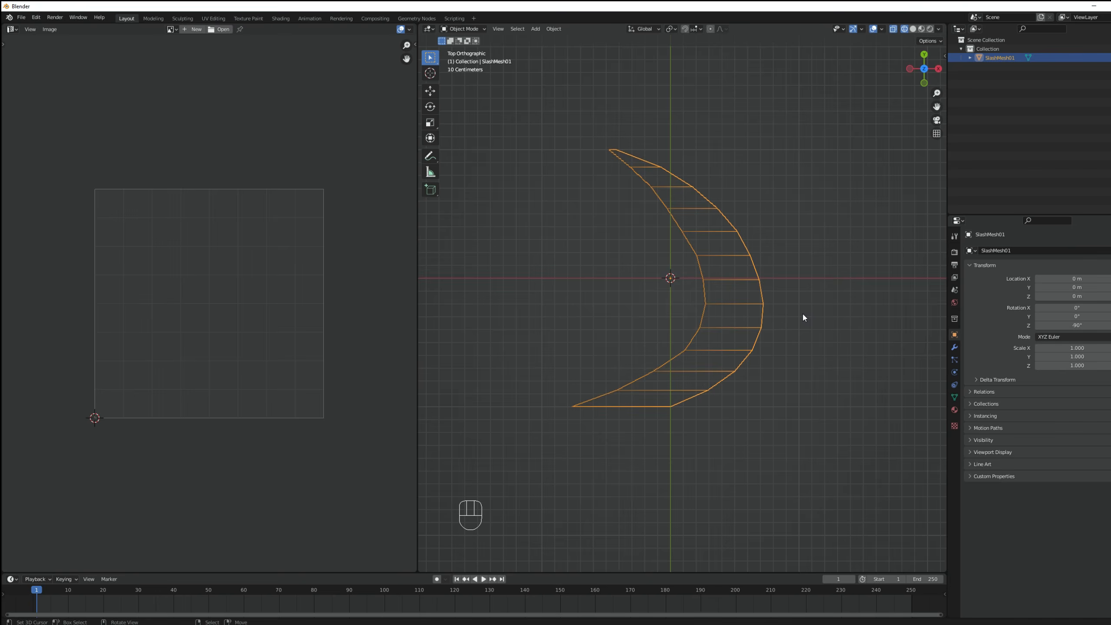
# Display the crescent in solid shading and apply Shade Smooth to it
pyautogui.moveTo(802, 315)
pyautogui.mouseDown(button='middle')
pyautogui.moveTo(774, 298)
pyautogui.moveTo(765, 259)
pyautogui.mouseUp(button='middle')
pyautogui.press('z')
pyautogui.press('space')
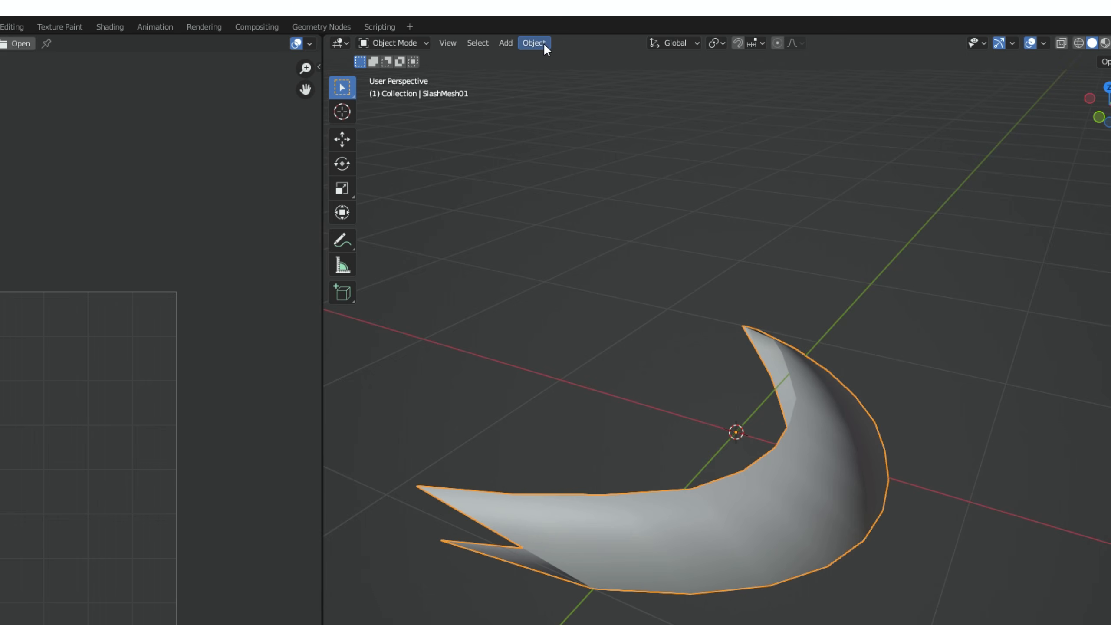
pyautogui.click(536, 42)
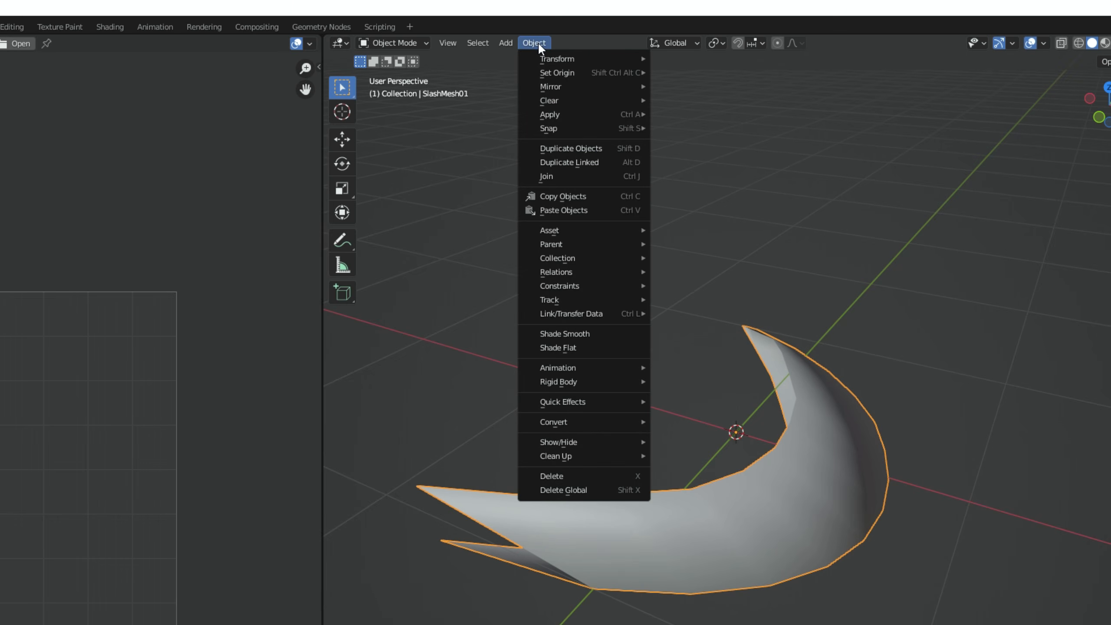
pyautogui.click(598, 335)
# Start an FBX export and browse to the Unity project's Models folder
pyautogui.click(30, 28)
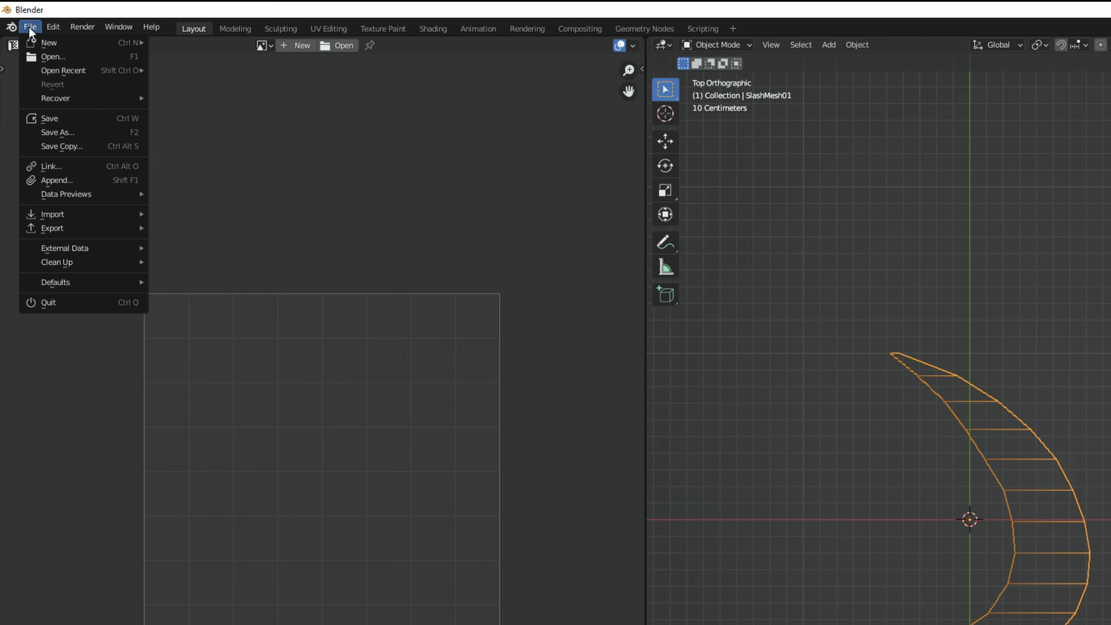
pyautogui.moveTo(59, 229)
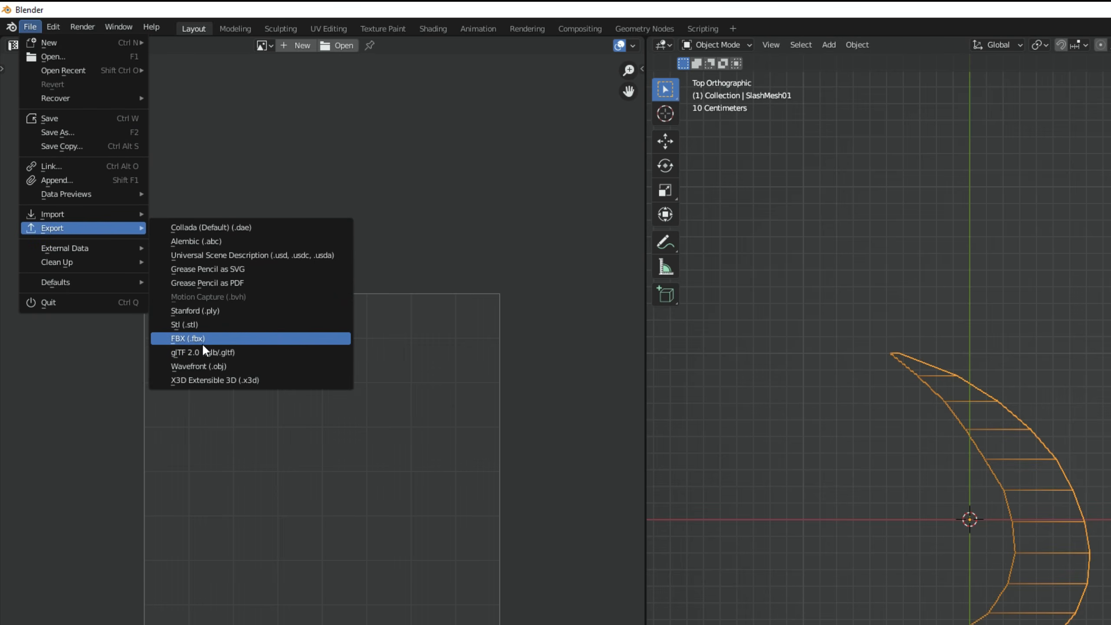
pyautogui.click(208, 338)
pyautogui.click(430, 177)
pyautogui.click(428, 164)
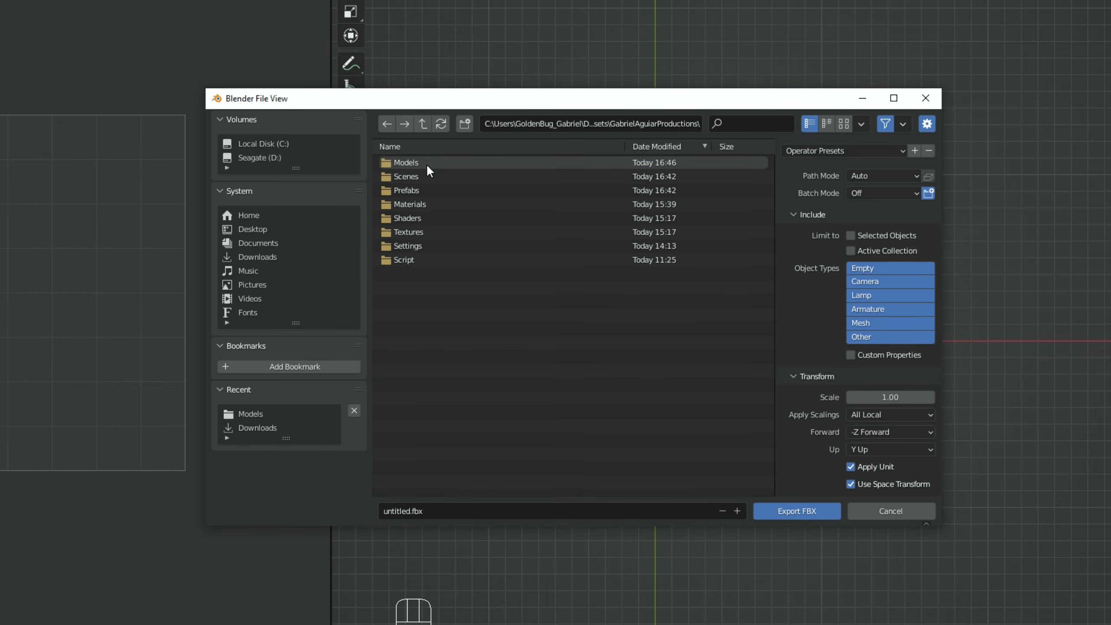
pyautogui.doubleClick(421, 163)
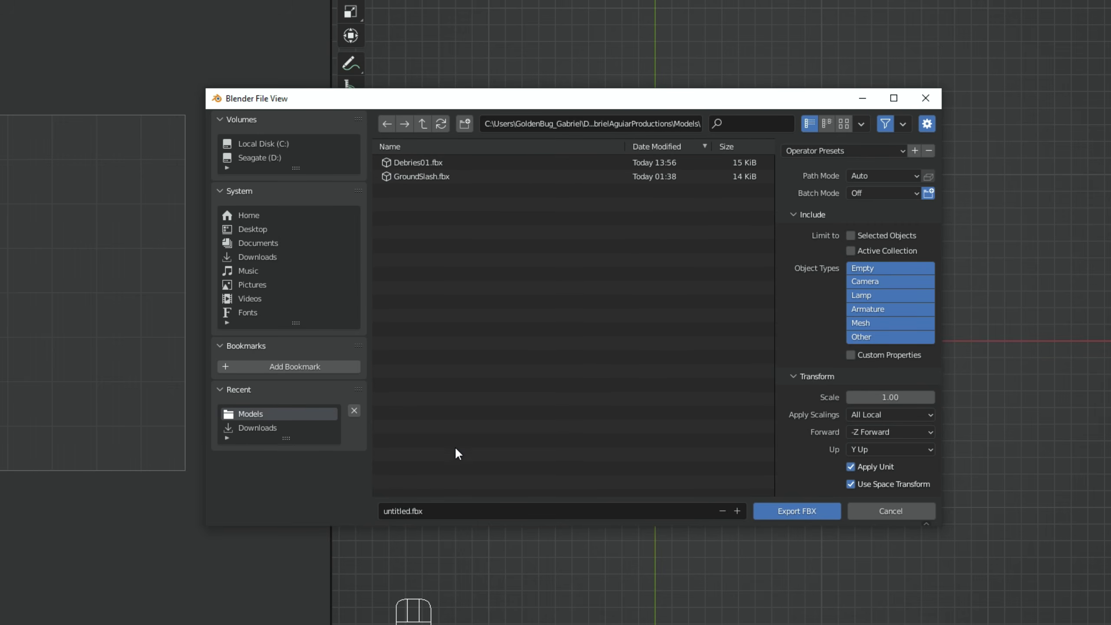
# Name the export file GroundSlashTut, limit it to Selected Objects, and export the FBX
pyautogui.click(431, 514)
pyautogui.write('GroundSlashTu')
pyautogui.click(852, 237)
pyautogui.click(807, 510)
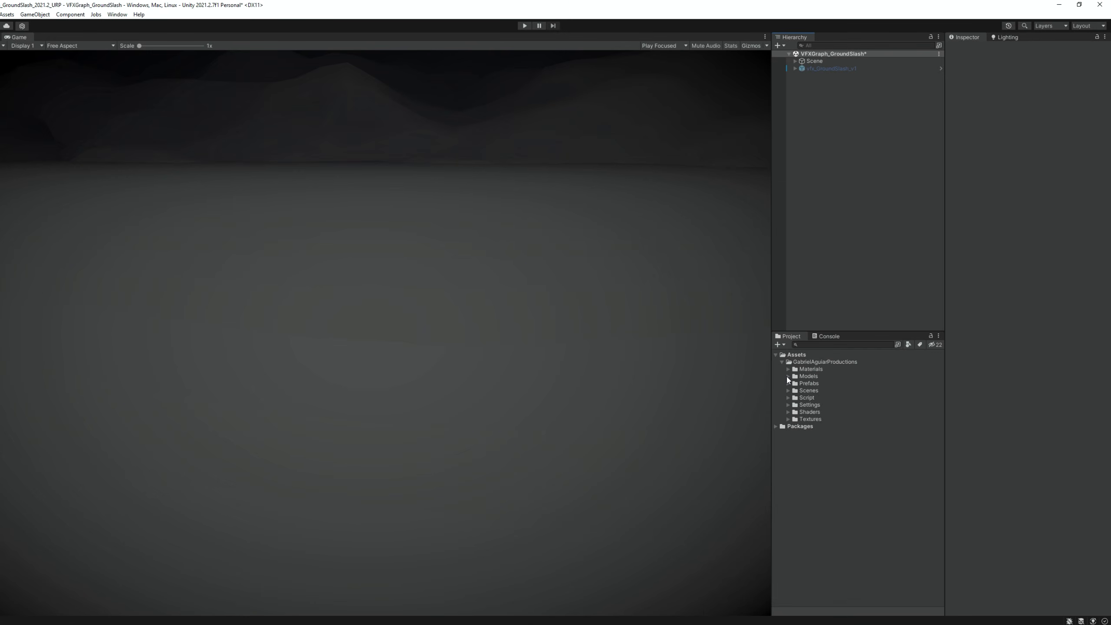
# In Unity, select the GroundSlashTut model in the Models folder and set its import Scale Factor to 100
pyautogui.click(788, 376)
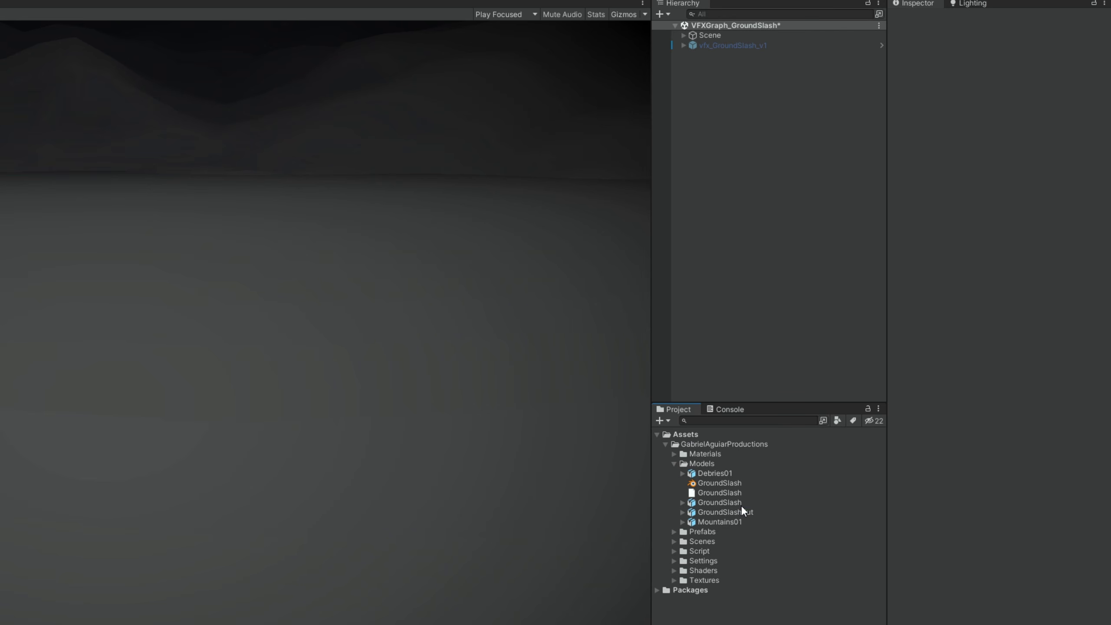
pyautogui.click(742, 505)
pyautogui.click(739, 513)
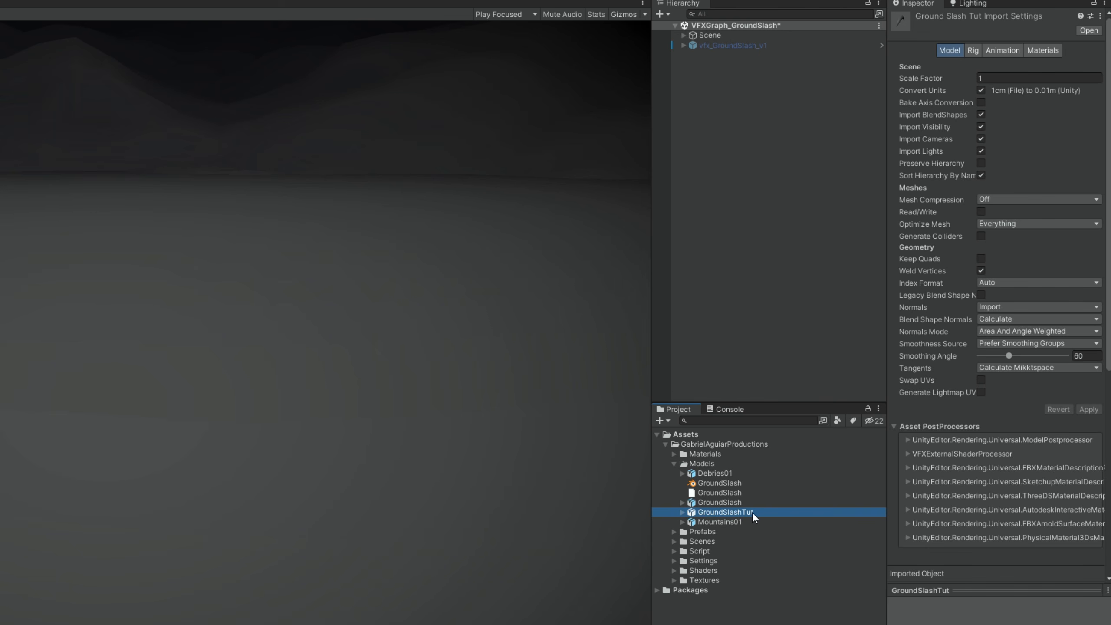
pyautogui.click(1005, 80)
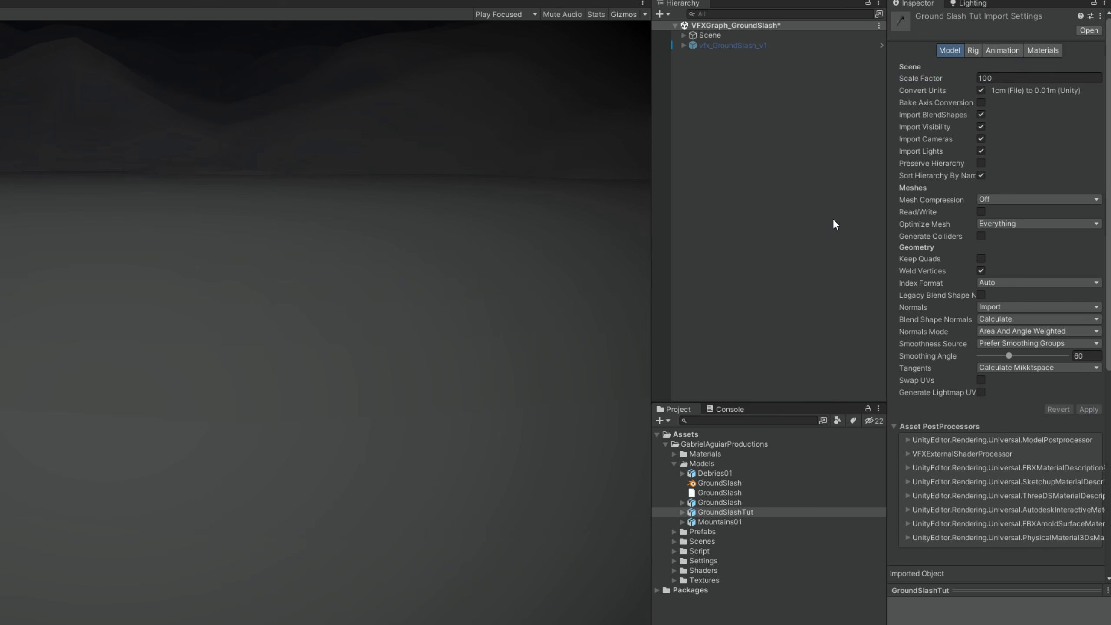
# Create an empty scene object named vfx_GroundSlashTut_v1 and reset its transform
pyautogui.rightClick(715, 106)
pyautogui.click(759, 247)
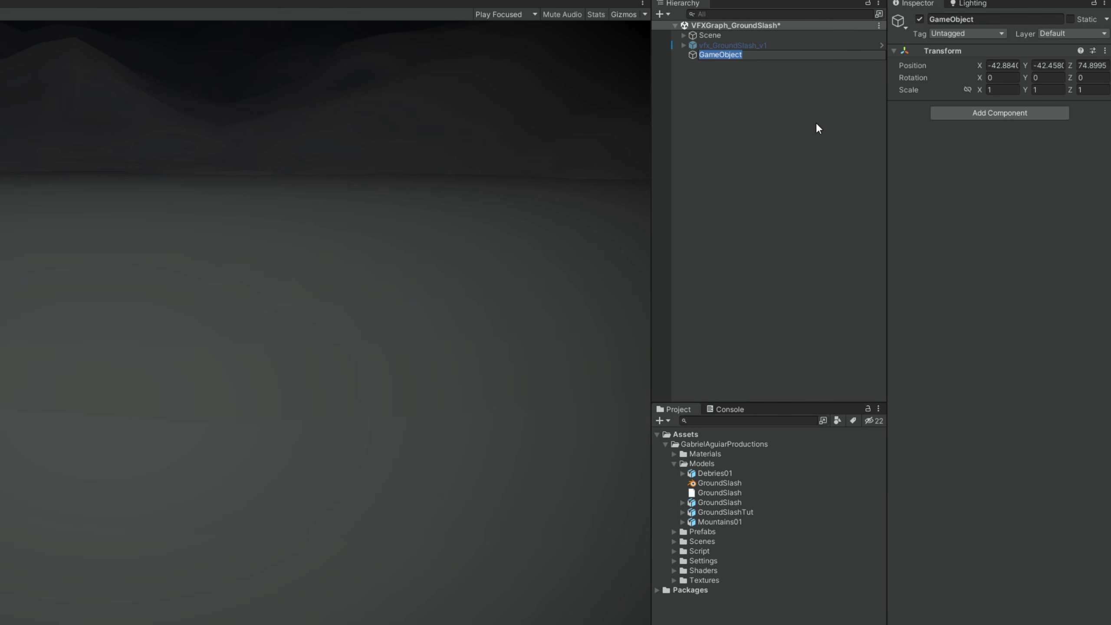
pyautogui.write('vfx_GroundSlashTut_v1')
pyautogui.press('Return')
pyautogui.click(1106, 51)
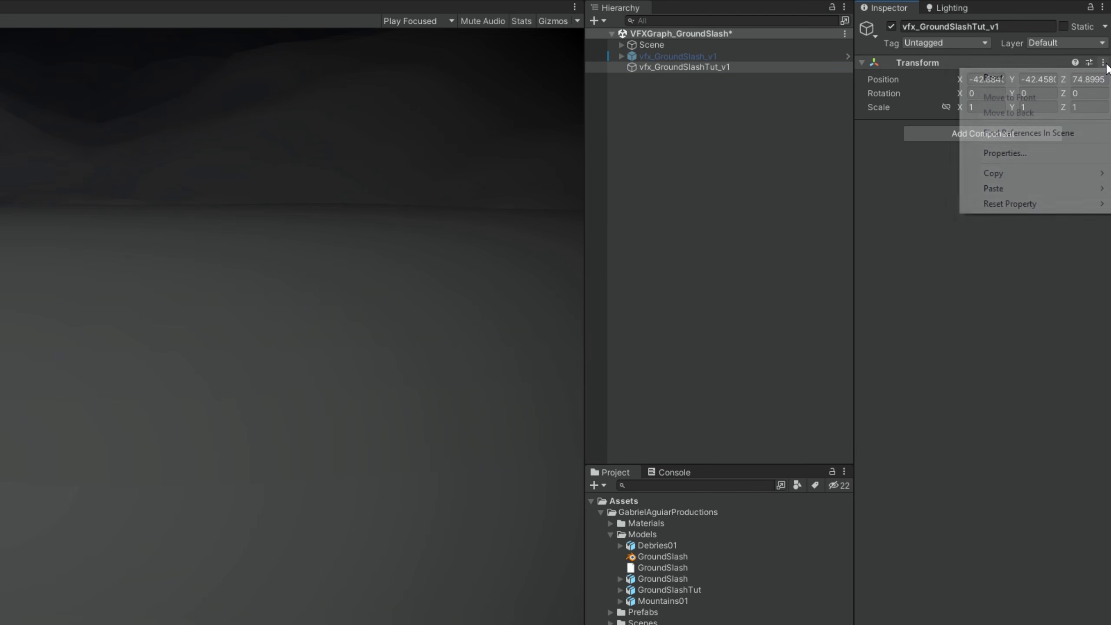
pyautogui.click(1051, 80)
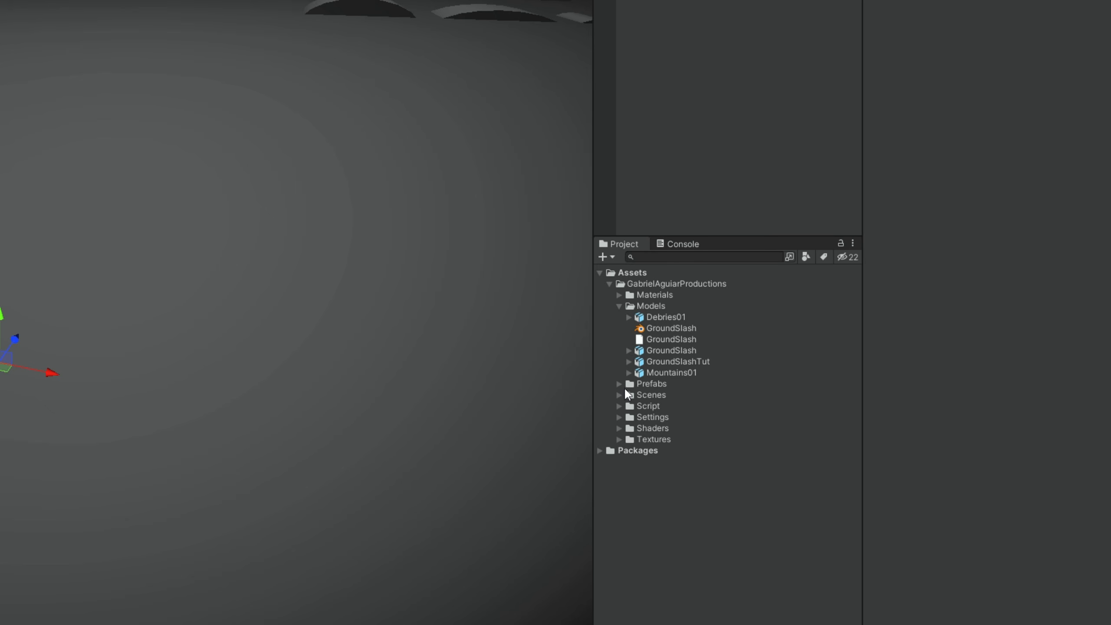
# Create a Visual Effect Graph named vfxgrapg_GroundSlash_tut in the Prefabs folder's VFXGraphs subfolder
pyautogui.click(618, 385)
pyautogui.click(629, 394)
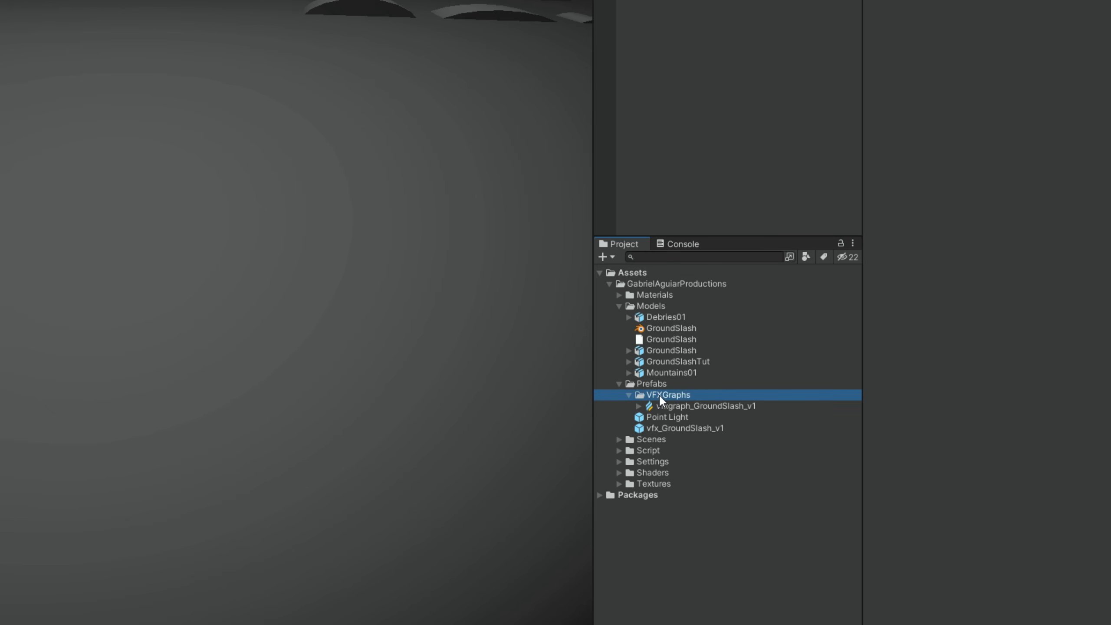
pyautogui.rightClick(690, 395)
pyautogui.moveTo(881, 17)
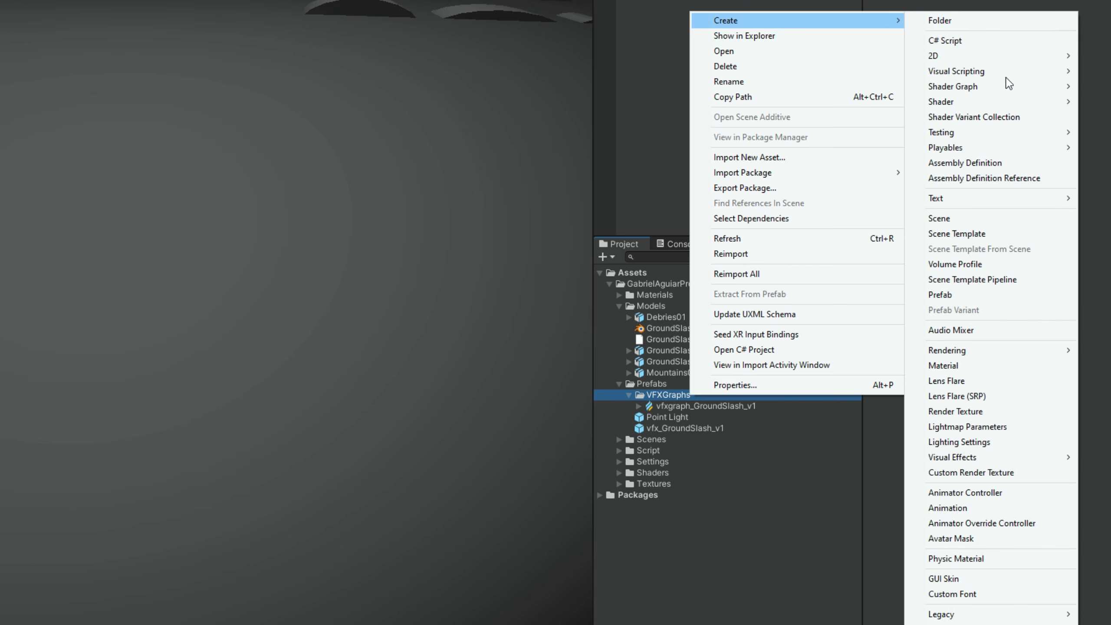
pyautogui.moveTo(985, 461)
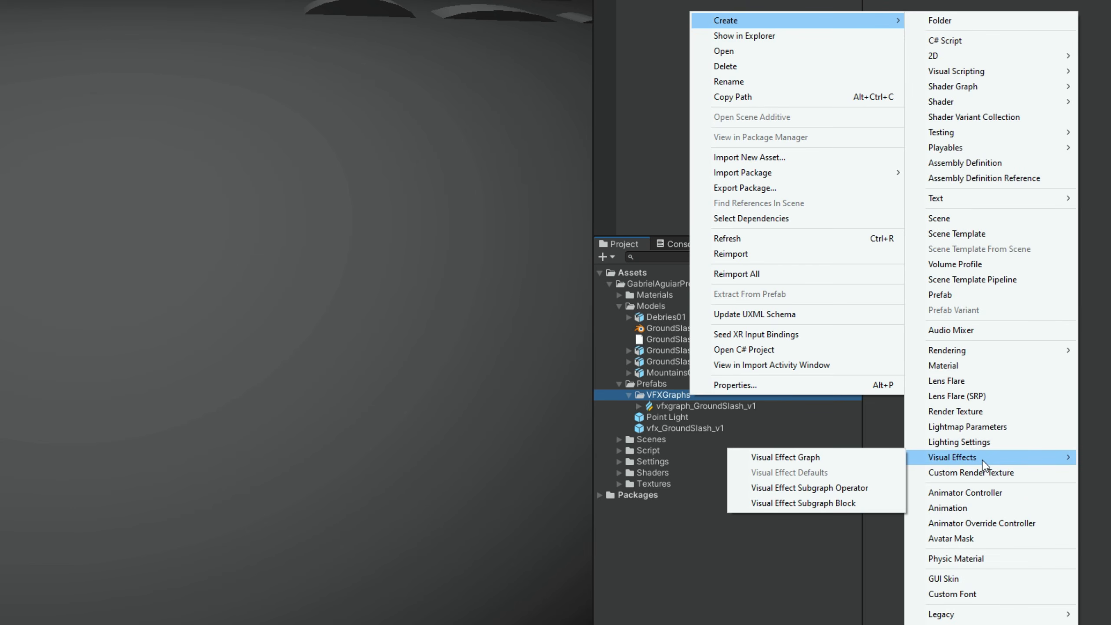
pyautogui.click(872, 457)
pyautogui.write('vfxgrapg_GroundSlash_tut')
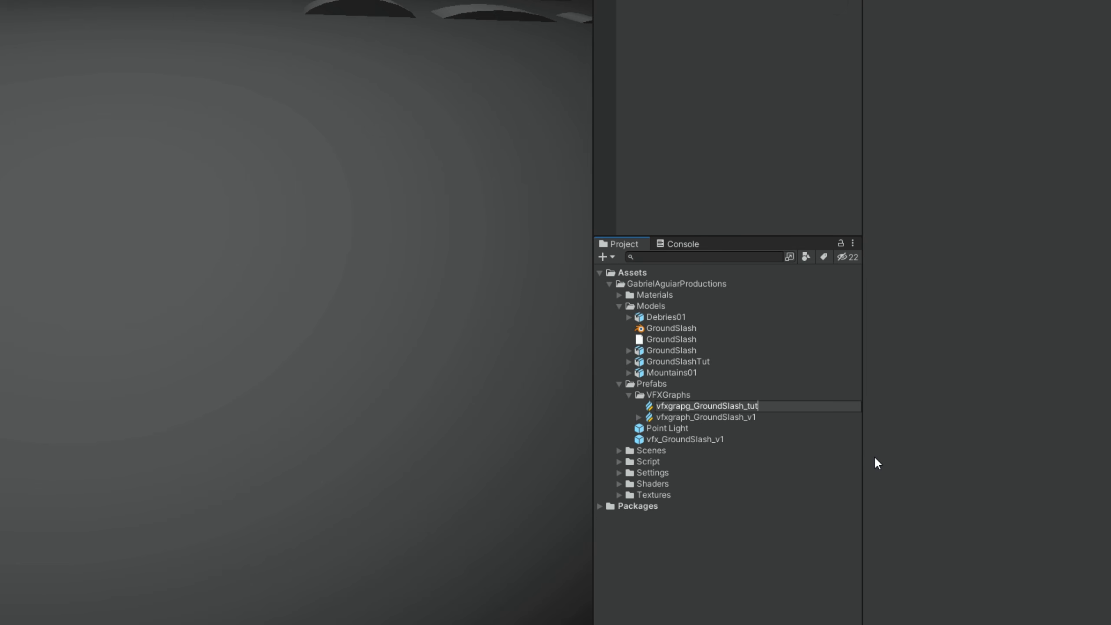
pyautogui.press('Return')
# Add the new visual effect graph to the scene as a child of vfx_GroundSlashTut_v1 and reset its transform
pyautogui.moveTo(742, 404); pyautogui.dragTo(683, 64)
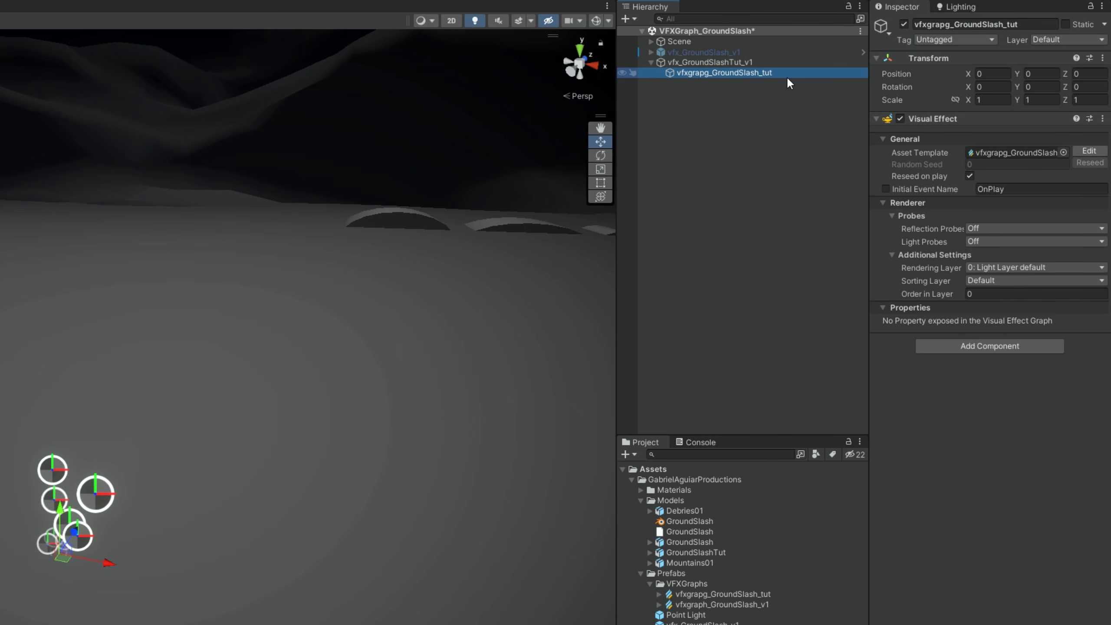
pyautogui.click(1102, 58)
pyautogui.press('Escape')
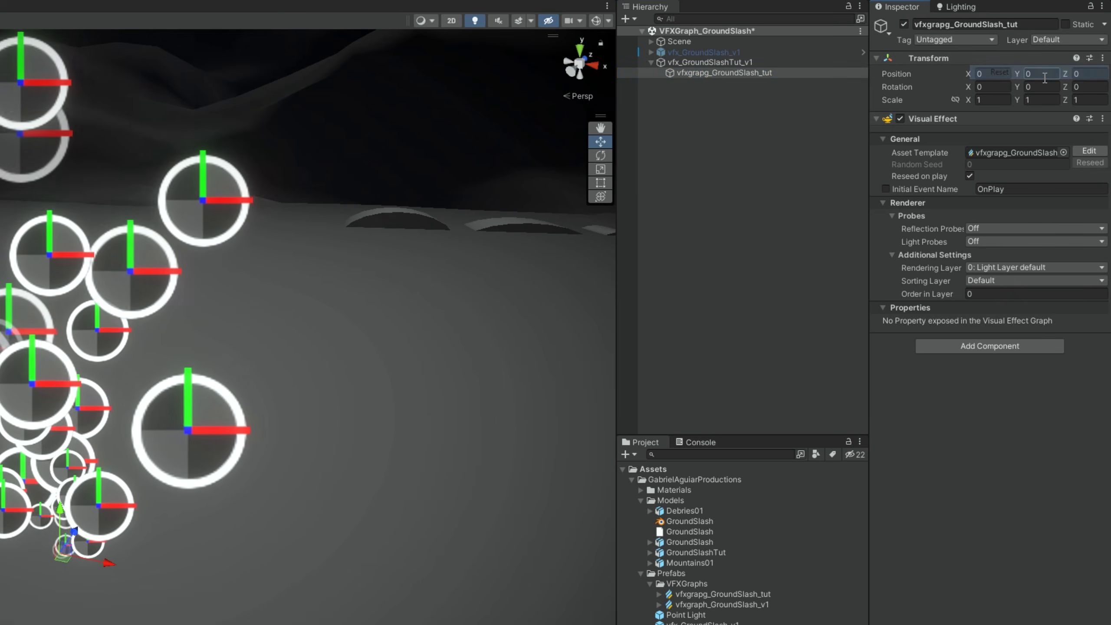
# Open the new effect's graph for editing and widen the graph editor beside the scene view
pyautogui.click(1090, 151)
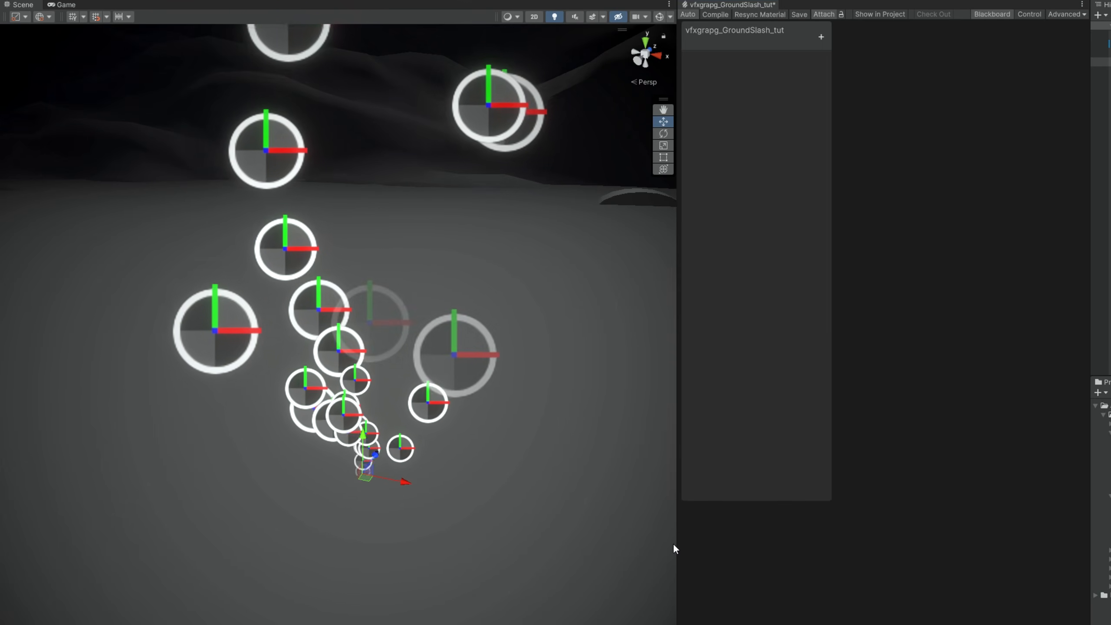
pyautogui.moveTo(674, 543); pyautogui.dragTo(396, 538)
pyautogui.moveTo(741, 429); pyautogui.dragTo(641, 509, button='middle')
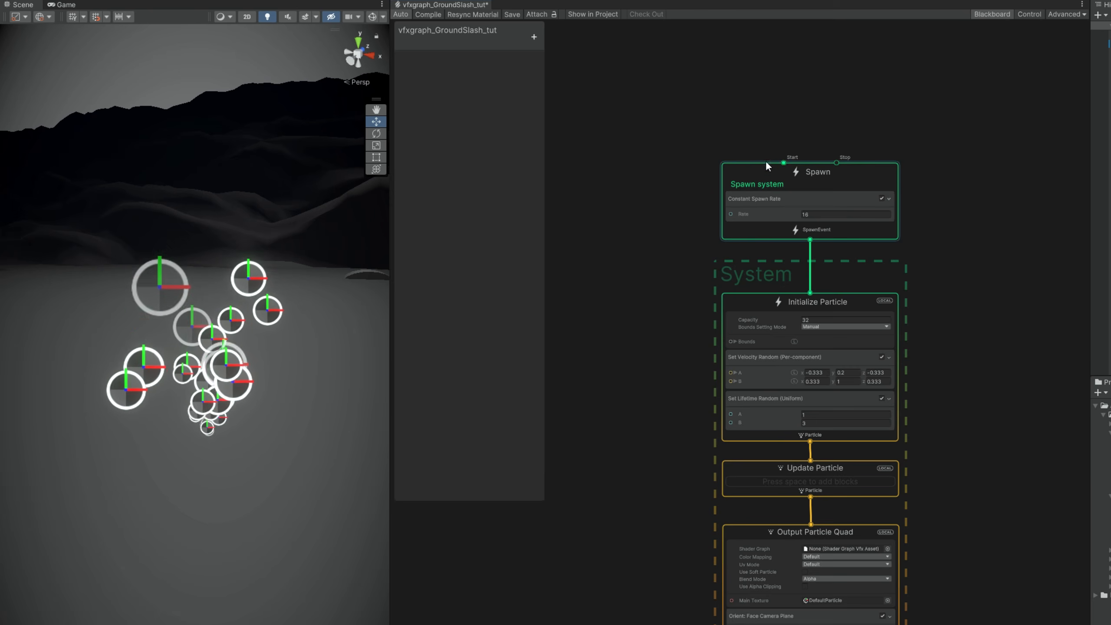
# Replace the Constant Spawn Rate block in the Spawn context with a Single Burst block that has a Count of 1
pyautogui.scroll(2, 788, 179)
pyautogui.click(794, 210)
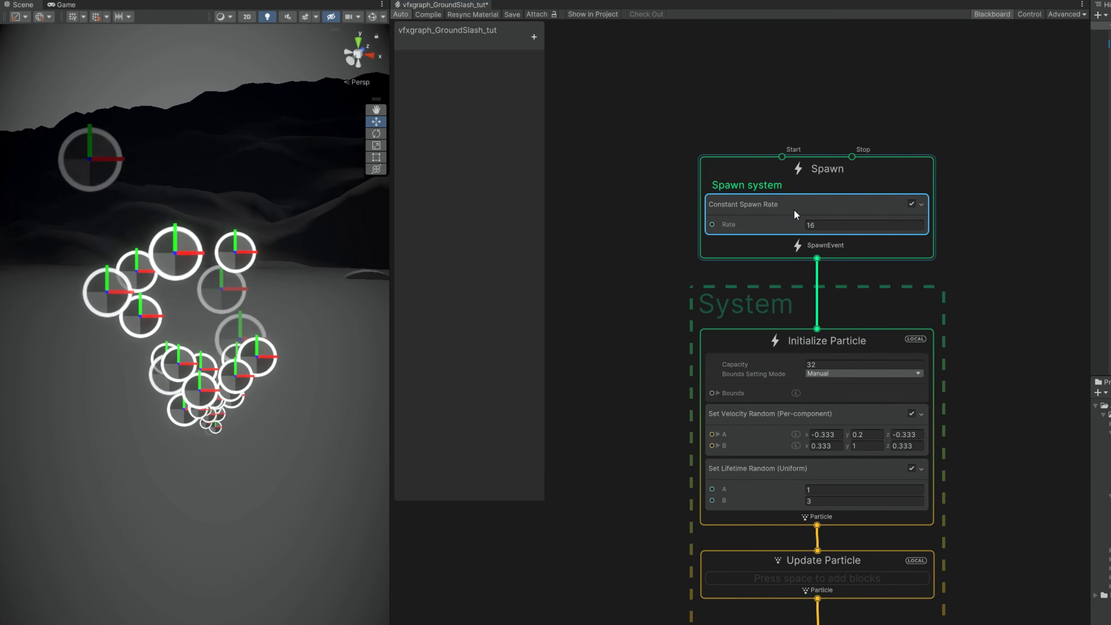
pyautogui.press('Delete')
pyautogui.click(776, 204)
pyautogui.press('space')
pyautogui.write('burst')
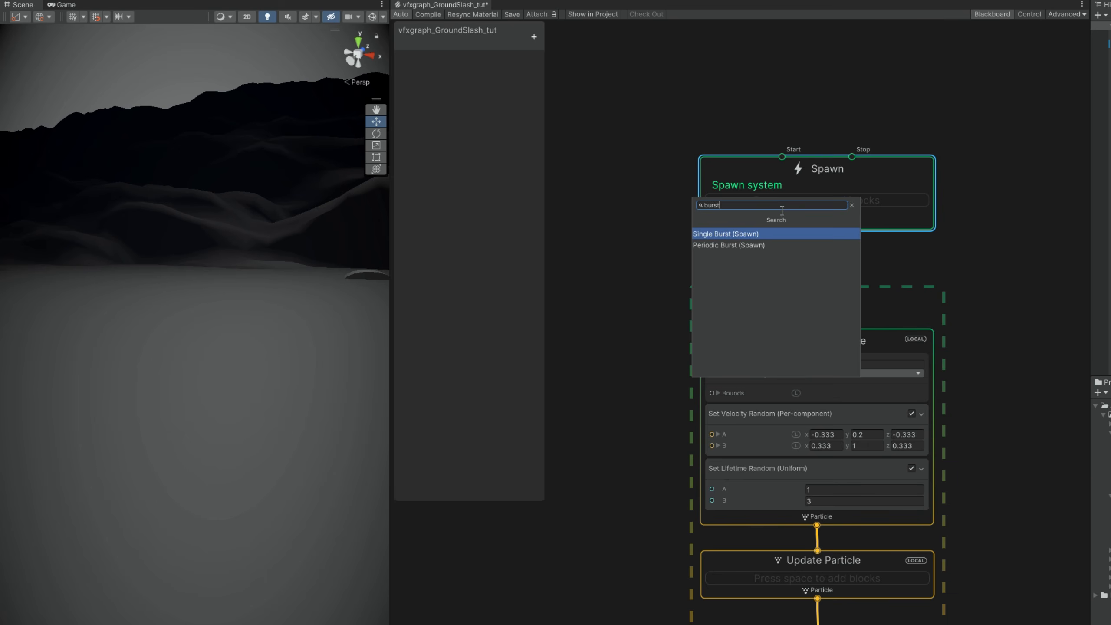
pyautogui.press('Return')
pyautogui.click(844, 254)
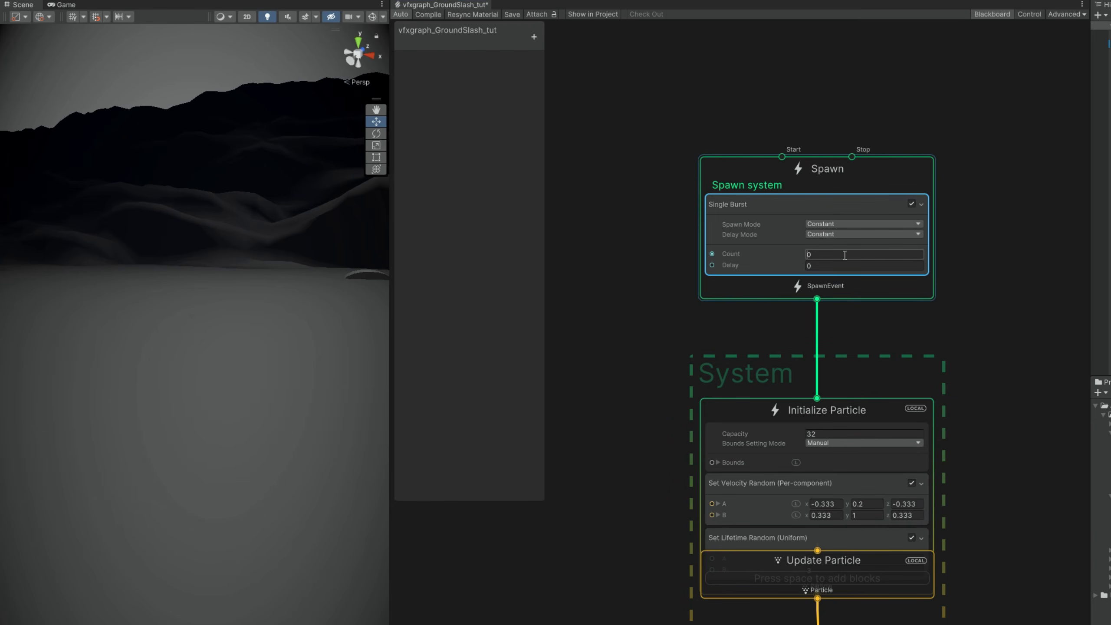
# Remove the Set Velocity Random block from Initialize Particle and set the random lifetime's A value to 3
pyautogui.moveTo(870, 346); pyautogui.dragTo(865, 224, button='middle')
pyautogui.moveTo(762, 239); pyautogui.dragTo(762, 210)
pyautogui.click(782, 290)
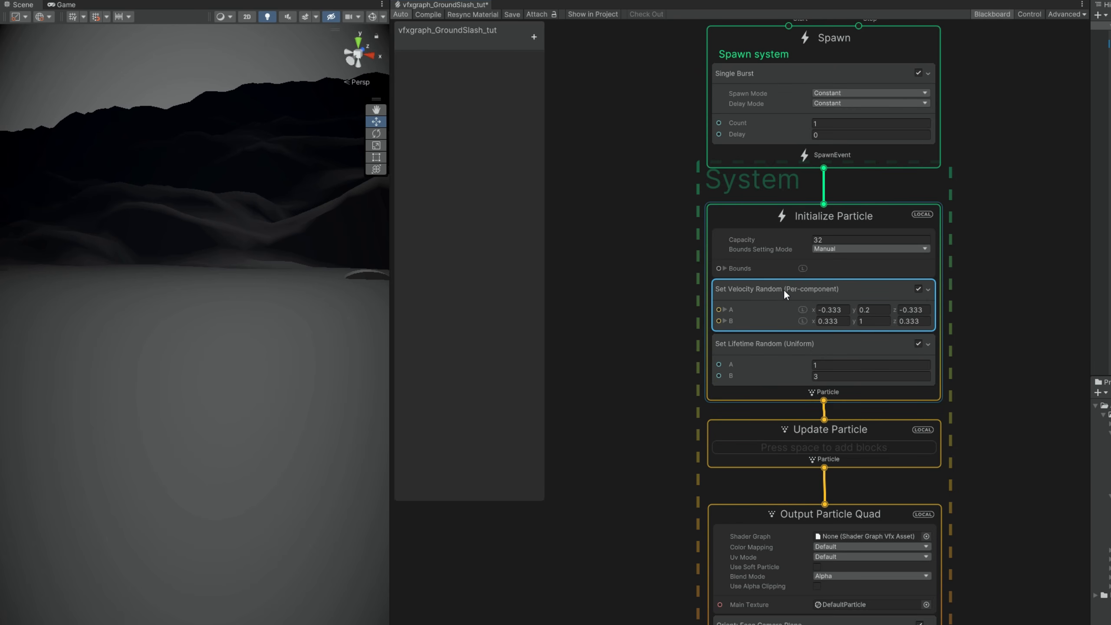
pyautogui.press('Delete')
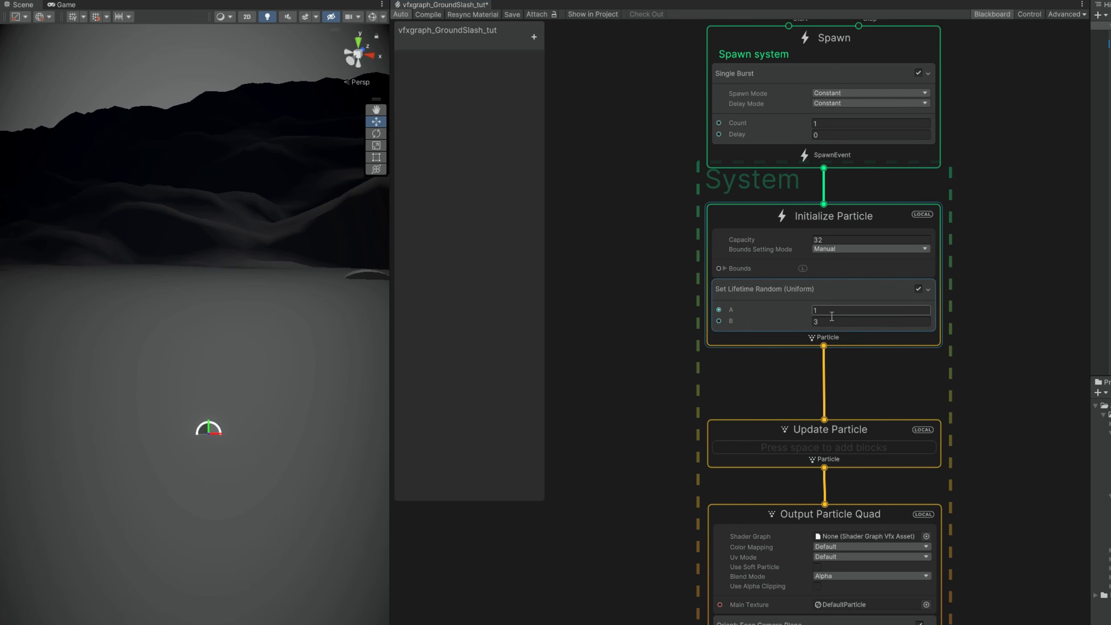
pyautogui.write('3')
# Connect a new Output Particle Mesh context to Update Particle and delete the Output Particle Quad context
pyautogui.moveTo(800, 377); pyautogui.dragTo(818, 198, button='middle')
pyautogui.moveTo(860, 318); pyautogui.dragTo(814, 320, button='middle')
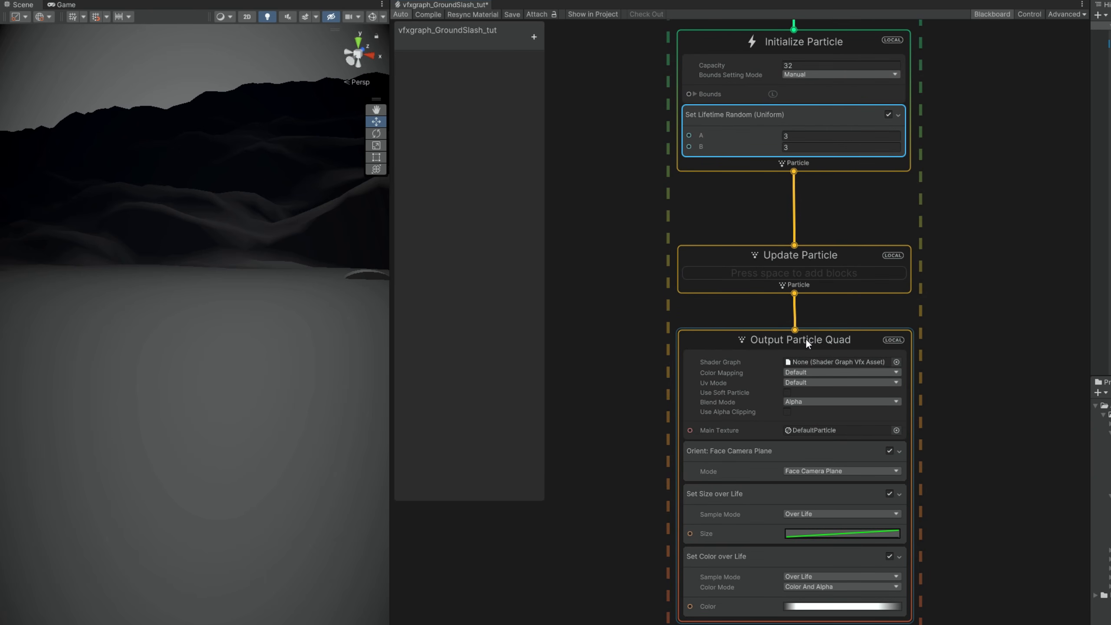
pyautogui.moveTo(795, 294); pyautogui.dragTo(836, 314)
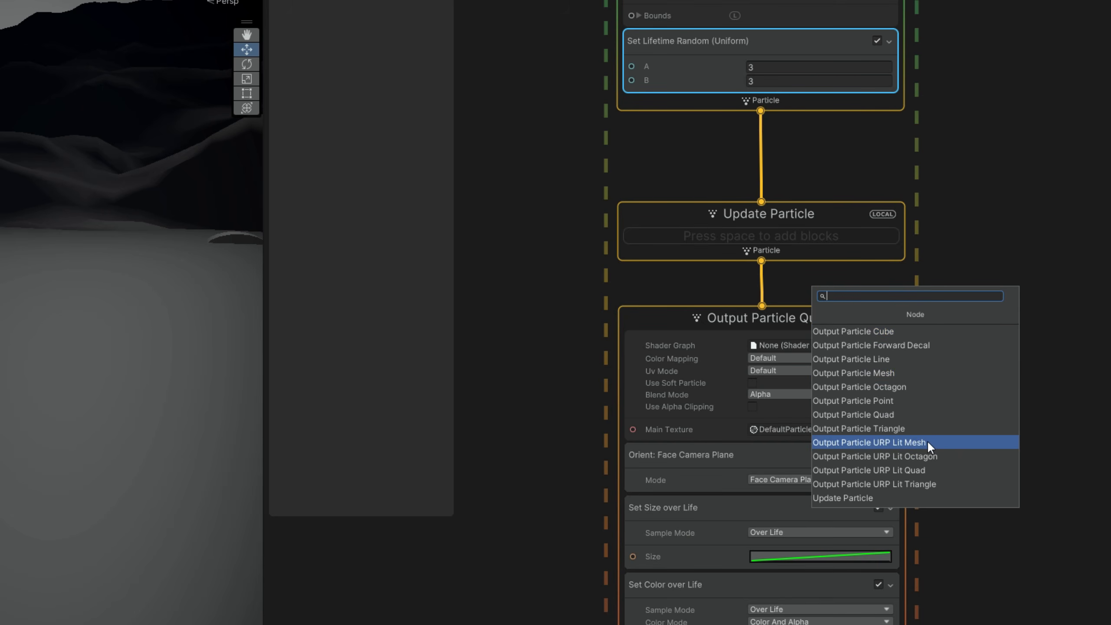
pyautogui.click(898, 374)
pyautogui.moveTo(801, 342); pyautogui.dragTo(602, 330)
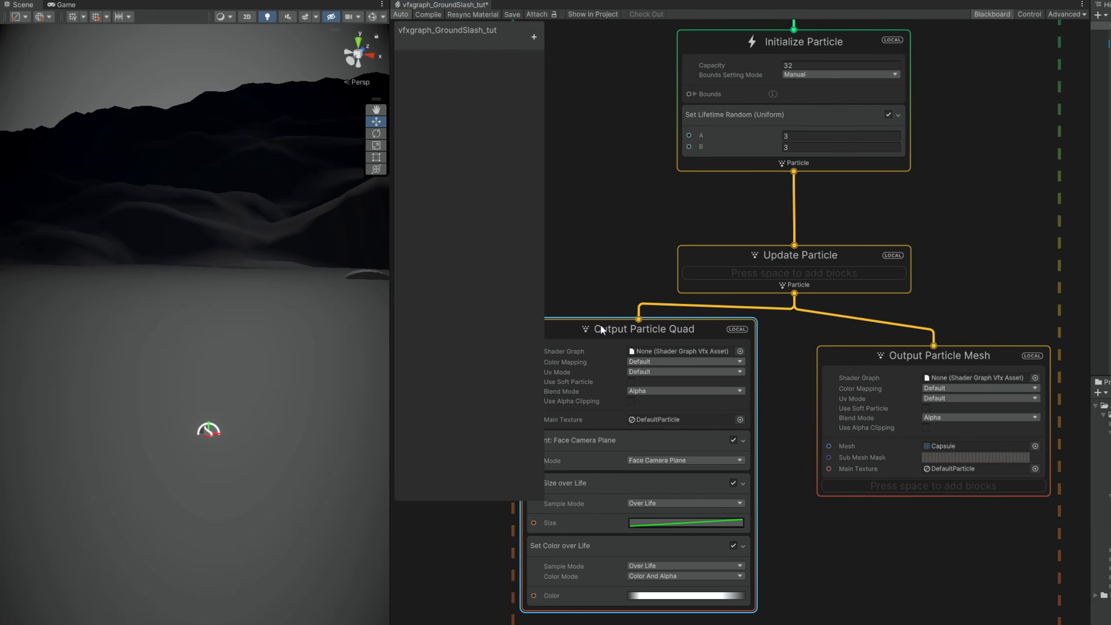
pyautogui.press('Delete')
# Move Output Particle Mesh directly beneath Update Particle and assign SlashMesh01 as its mesh
pyautogui.moveTo(858, 354); pyautogui.dragTo(716, 357)
pyautogui.click(895, 445)
pyautogui.doubleClick(788, 259)
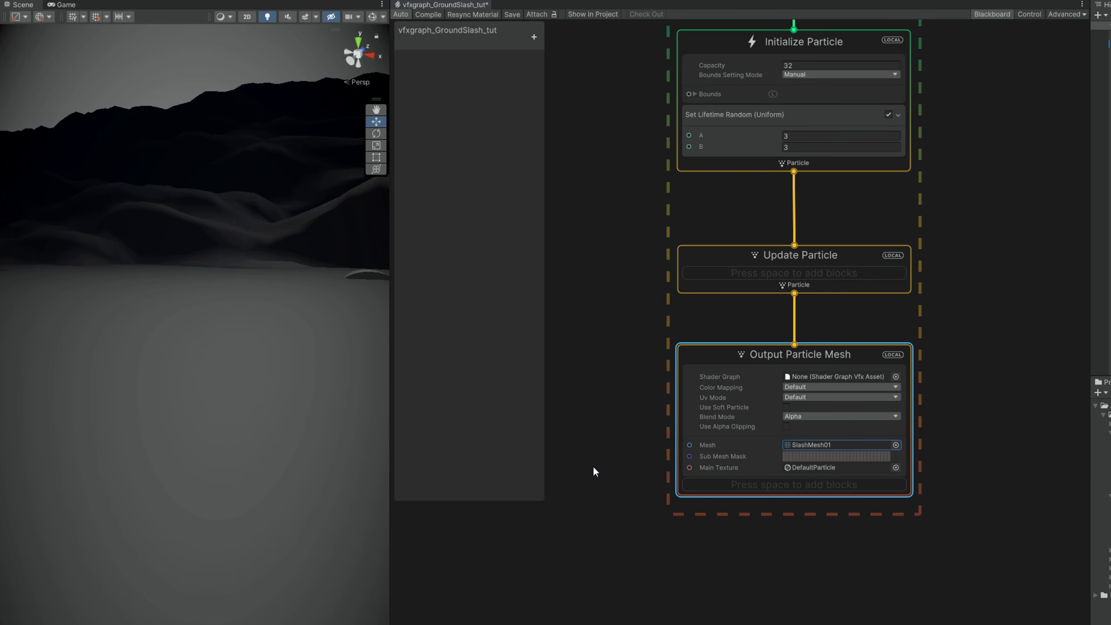
# Select the scene's ground slash effect to attach the graph, and add a Set Size block of 1 to Output Particle Mesh
pyautogui.click(1101, 61)
pyautogui.scroll(2, 227, 458)
pyautogui.scroll(-1, 228, 504)
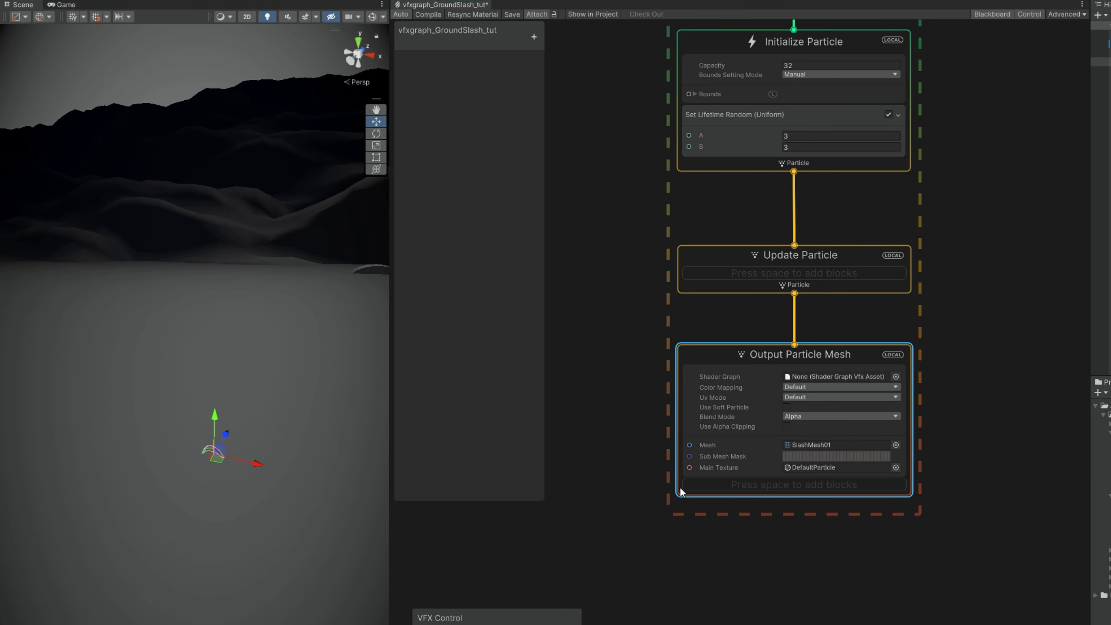
pyautogui.press('space')
pyautogui.write('setsize')
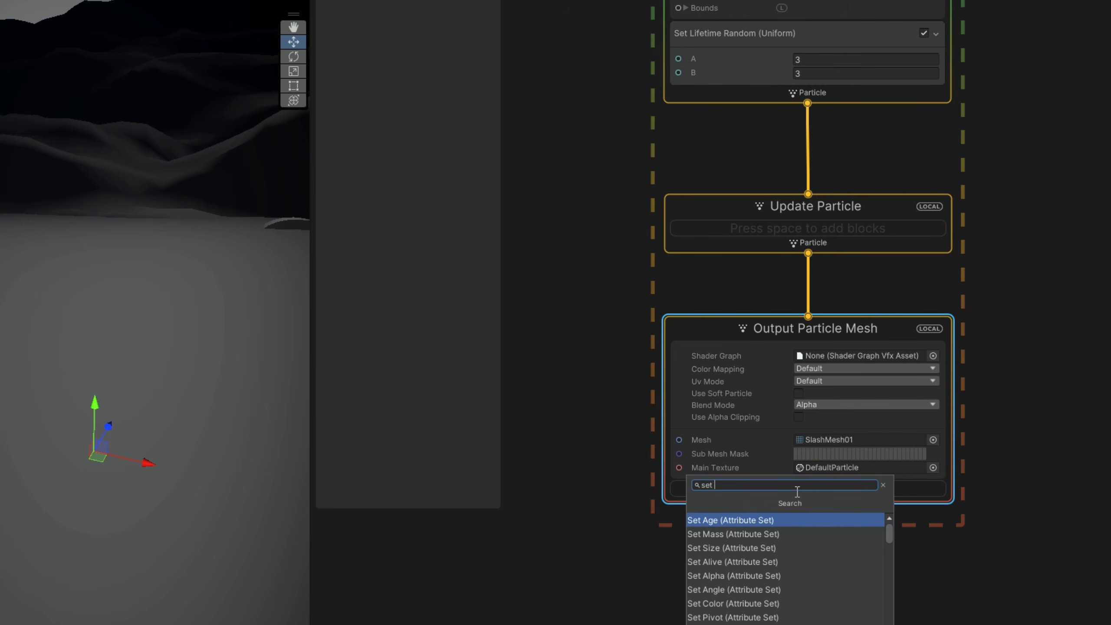
pyautogui.press('Return')
pyautogui.click(845, 530)
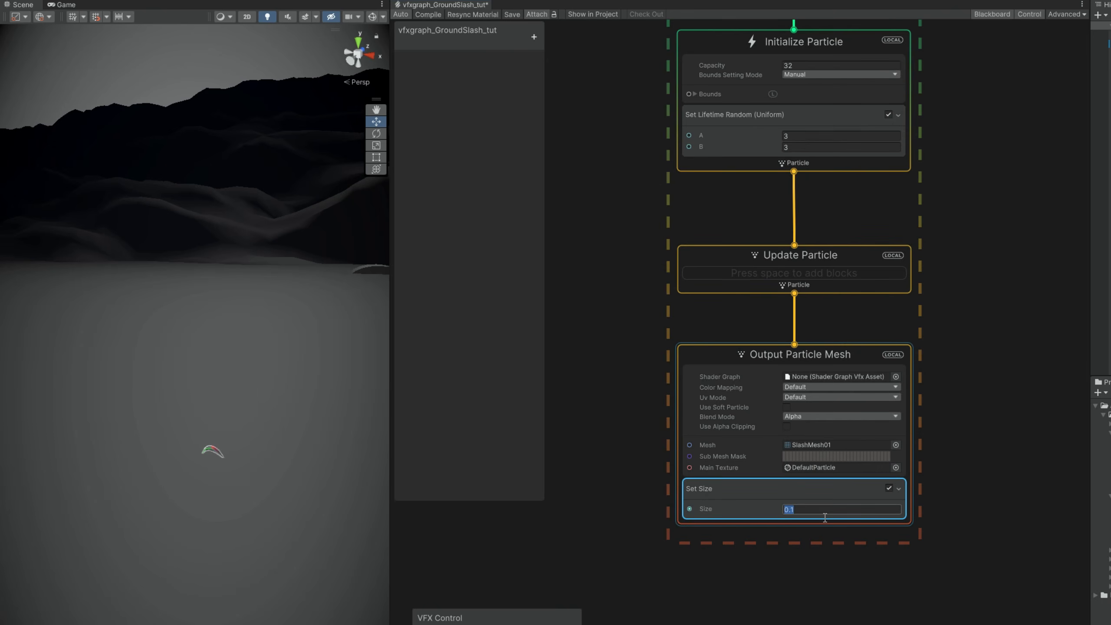
pyautogui.write('1')
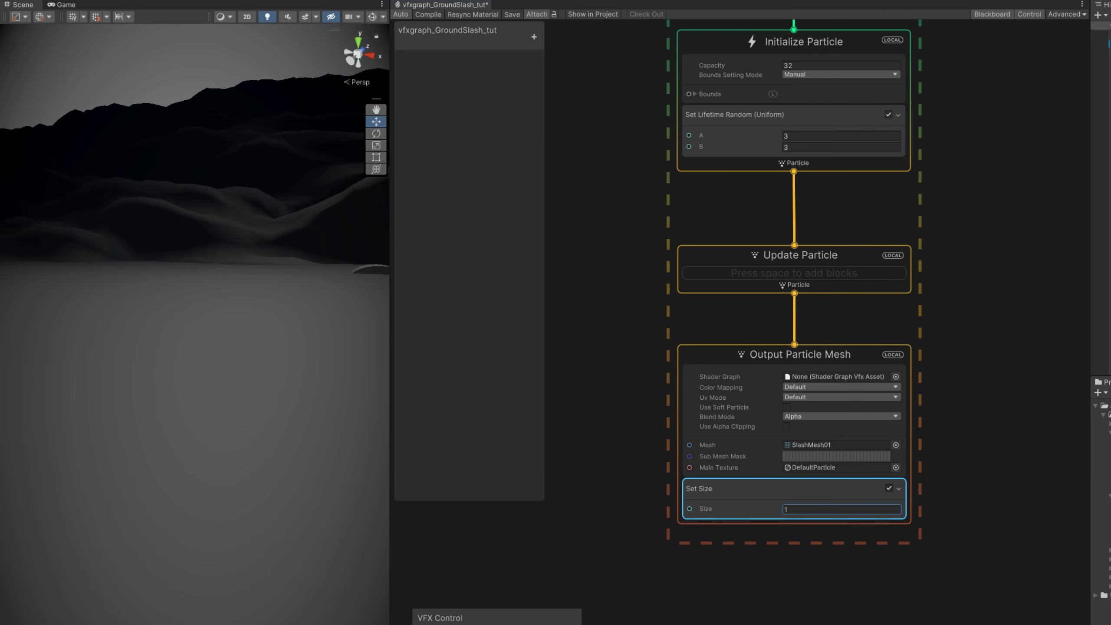
pyautogui.press('Return')
# Add a Set Angle block to Initialize Particle with Y and Z angles of 90
pyautogui.moveTo(613, 303); pyautogui.dragTo(615, 523, button='middle')
pyautogui.click(740, 388)
pyautogui.press('space')
pyautogui.write('set an')
pyautogui.press('Return')
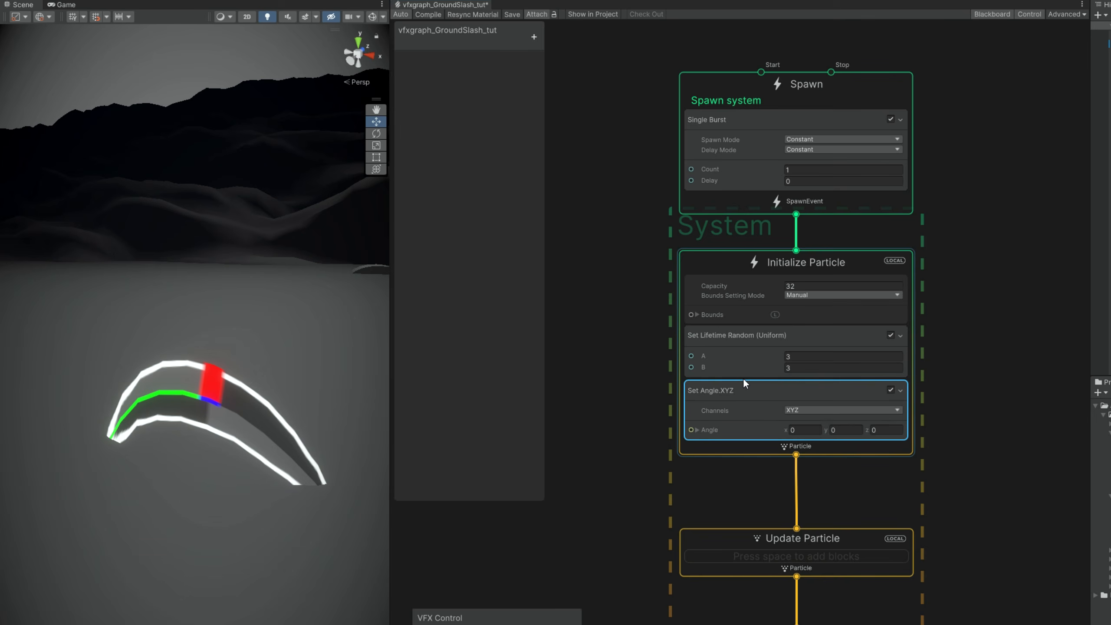
pyautogui.click(846, 430)
pyautogui.write('90')
pyautogui.press('Tab')
pyautogui.write('90')
pyautogui.press('Return')
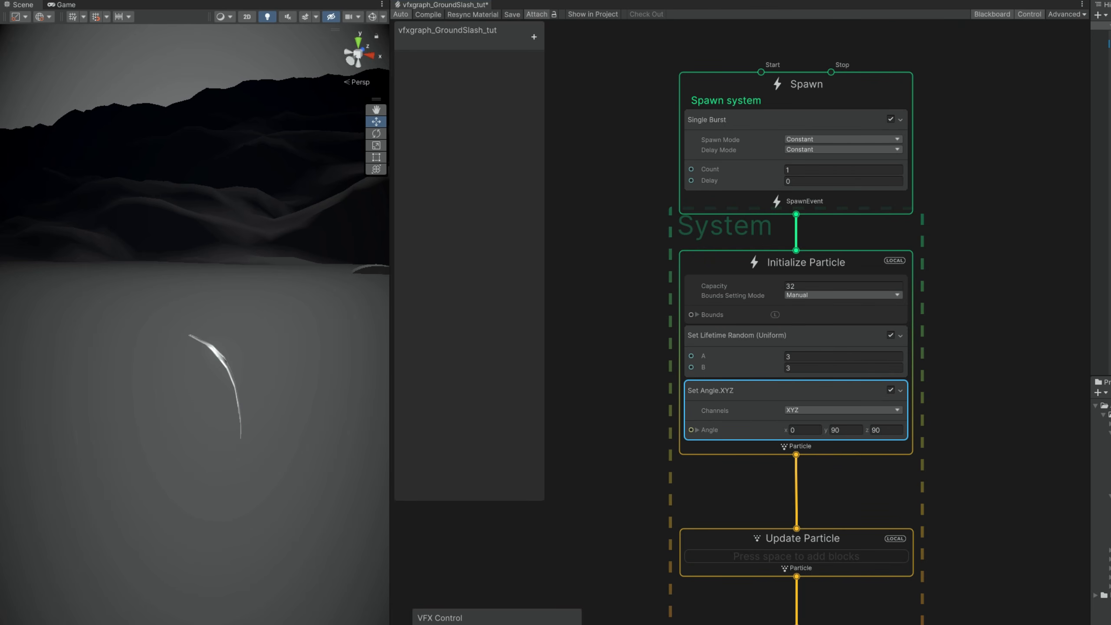
# Set both lifetime values, A and B, of the Set Lifetime Random block to 10
pyautogui.moveTo(318, 491); pyautogui.dragTo(183, 469, button='right')
pyautogui.click(817, 358)
pyautogui.write('10')
pyautogui.click(809, 369)
pyautogui.write('10')
pyautogui.press('Return')
# Set the Cull Mode of the Output Particle Mesh context to Off
pyautogui.moveTo(240, 474); pyautogui.dragTo(343, 456, button='right')
pyautogui.moveTo(642, 545); pyautogui.dragTo(641, 297, button='middle')
pyautogui.click(707, 385)
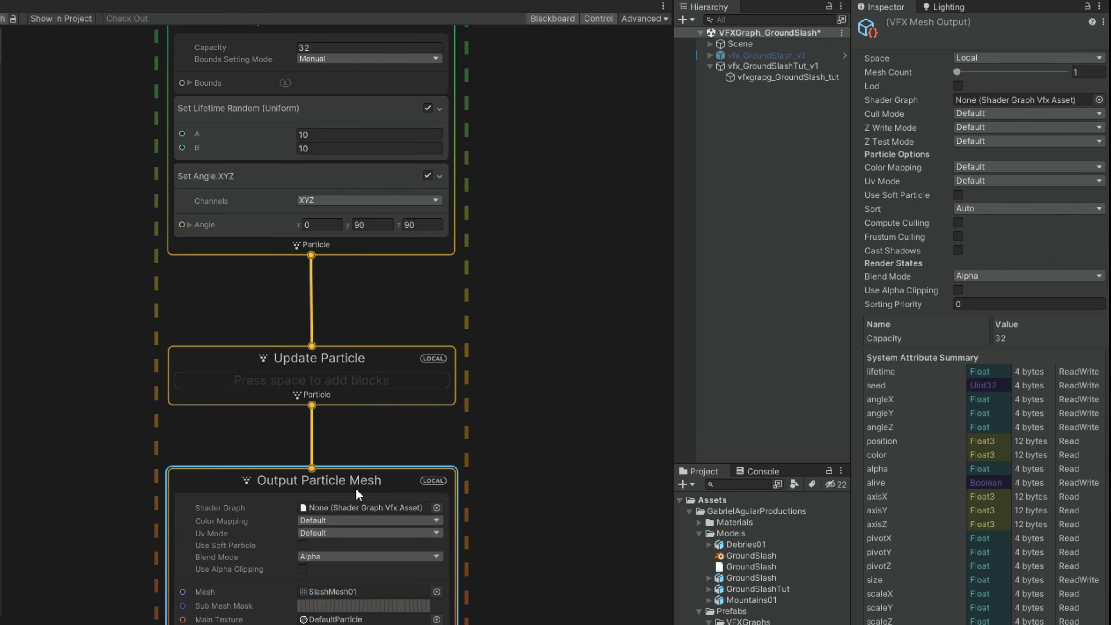
pyautogui.click(983, 115)
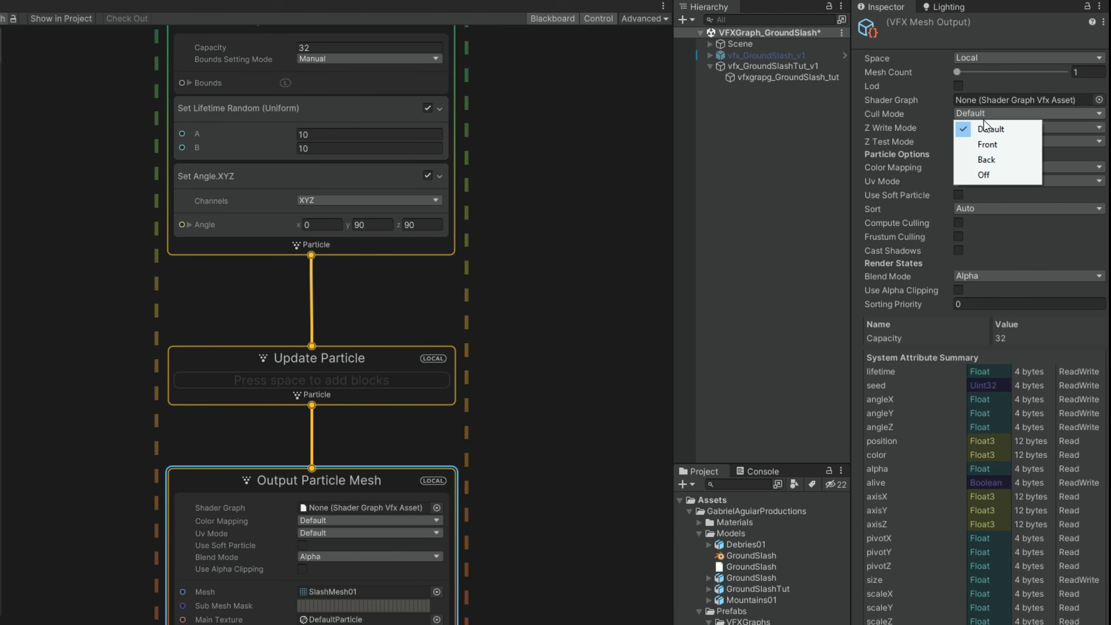
pyautogui.click(987, 173)
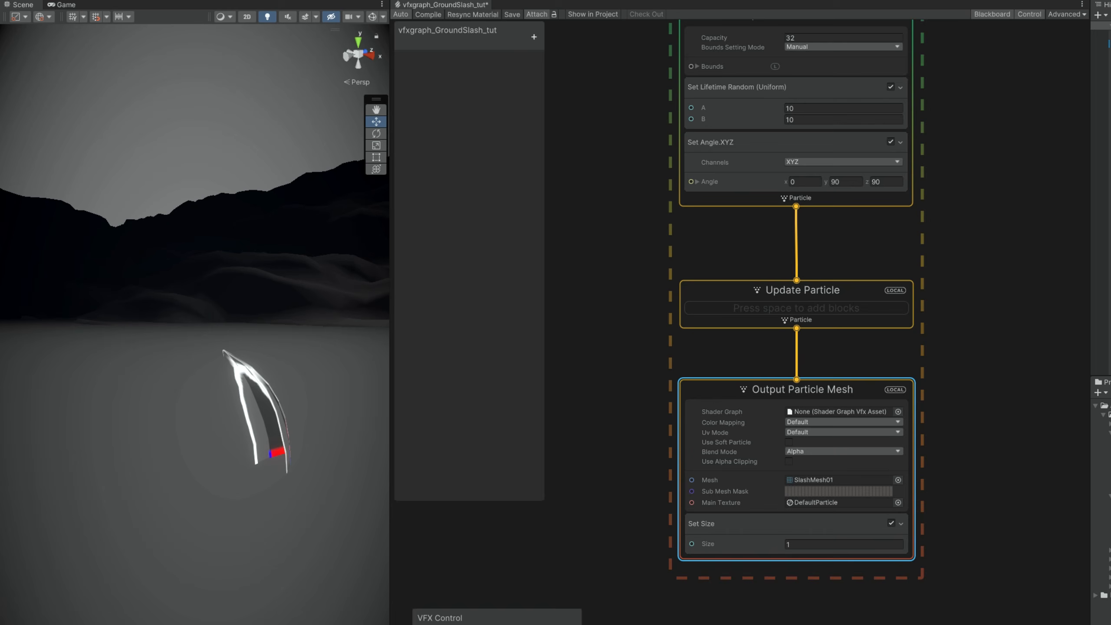
# Add a Set Pivot block to Initialize Particle with an X pivot of -0.8
pyautogui.keyDown('alt'); pyautogui.moveTo(202, 478); pyautogui.dragTo(297, 520); pyautogui.keyUp('alt')
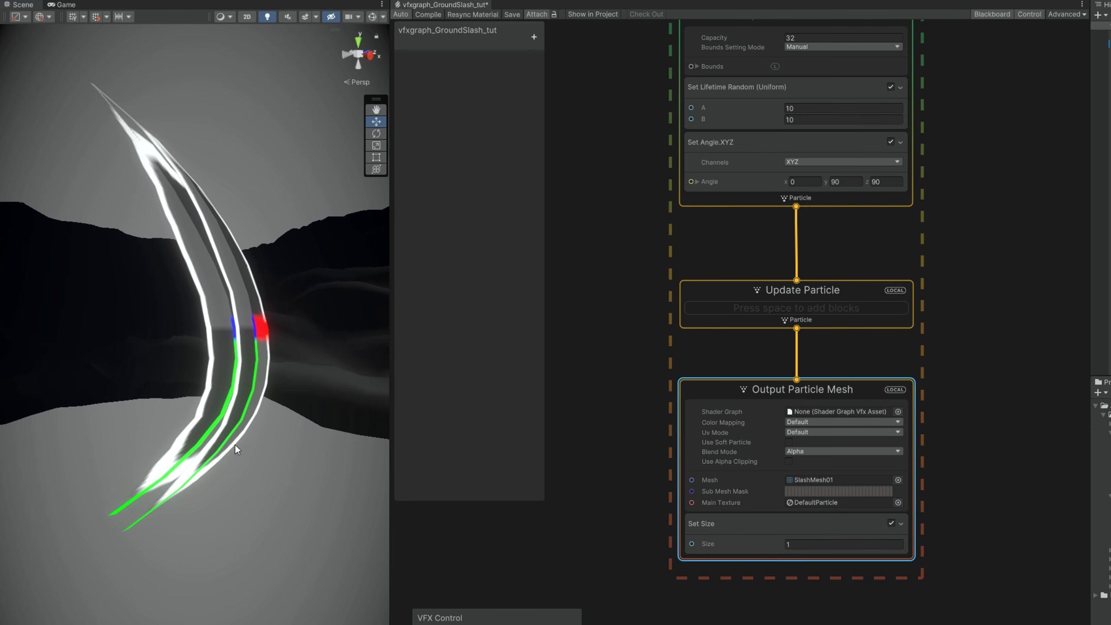
pyautogui.moveTo(746, 269); pyautogui.dragTo(696, 348, button='middle')
pyautogui.scroll(1, 691, 291)
pyautogui.click(693, 295)
pyautogui.press('space')
pyautogui.write('set pi')
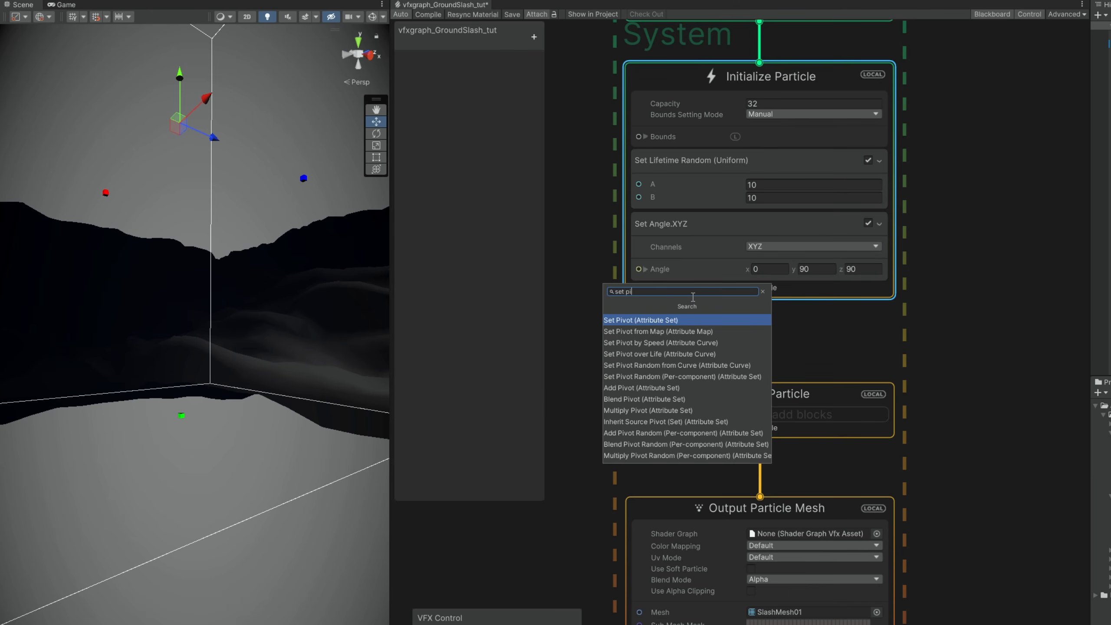
pyautogui.click(766, 320)
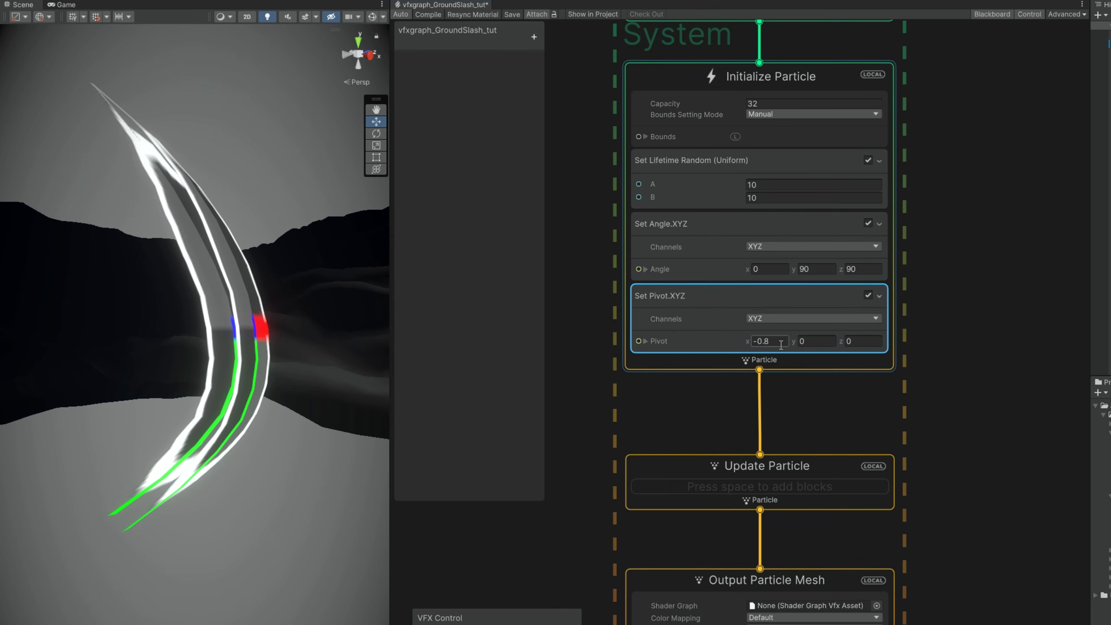
pyautogui.press('Return')
pyautogui.moveTo(221, 330); pyautogui.dragTo(203, 344, button='right')
pyautogui.keyDown('alt'); pyautogui.moveTo(280, 434); pyautogui.dragTo(212, 452); pyautogui.keyUp('alt')
pyautogui.scroll(-2, 211, 452)
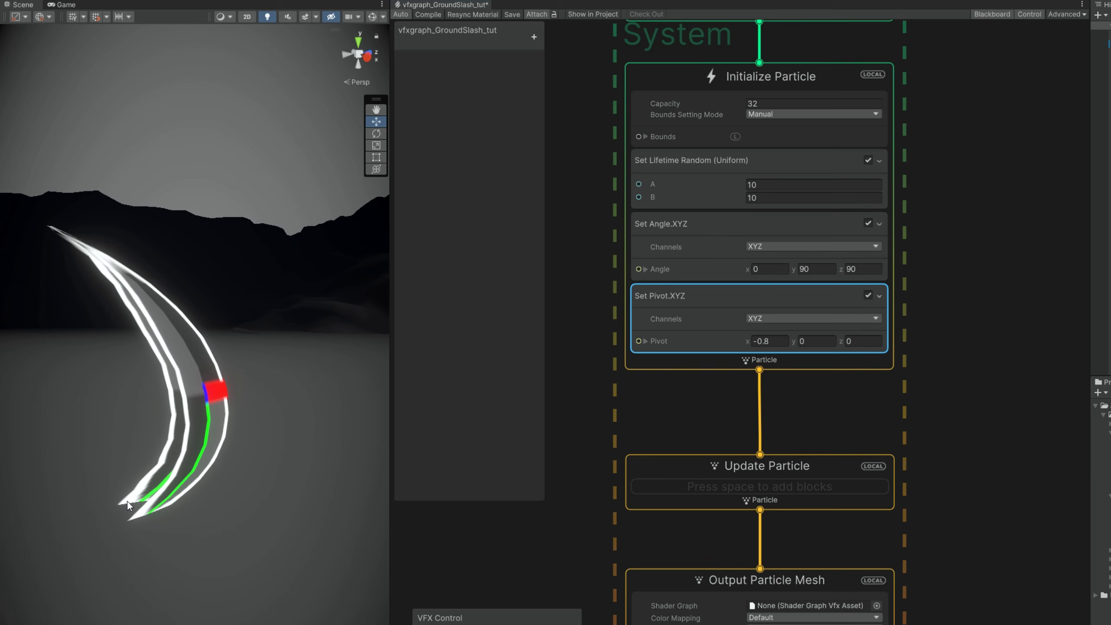
pyautogui.moveTo(617, 487); pyautogui.dragTo(638, 320, button='middle')
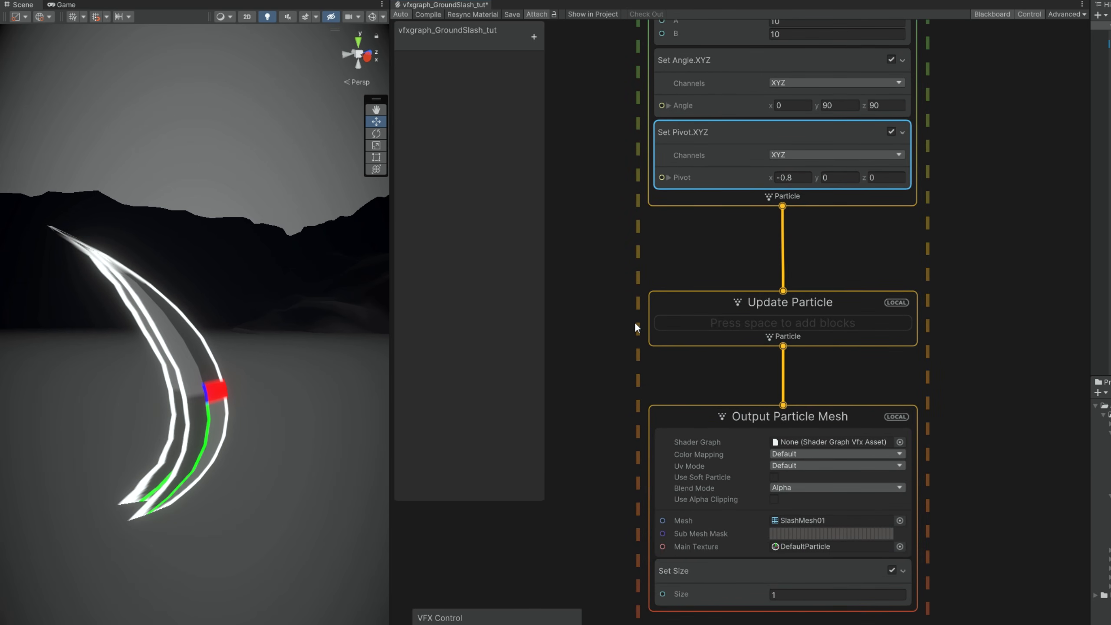
pyautogui.click(126, 499)
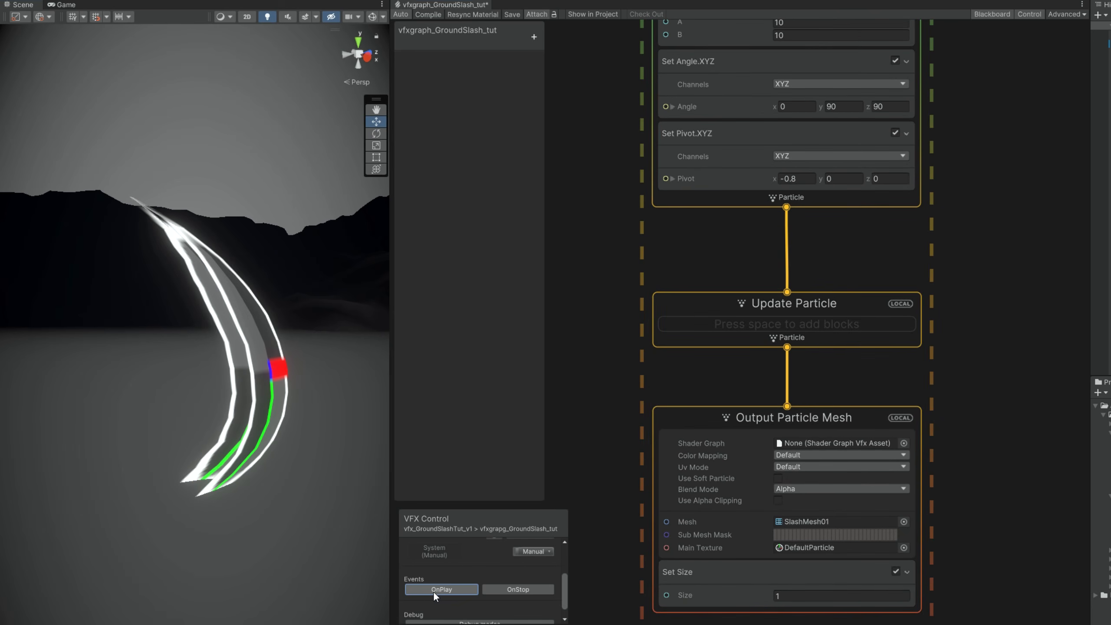
# Enable soft particles on the Output Particle Mesh context with a Soft Particle Fade Distance of 0.5
pyautogui.click(778, 478)
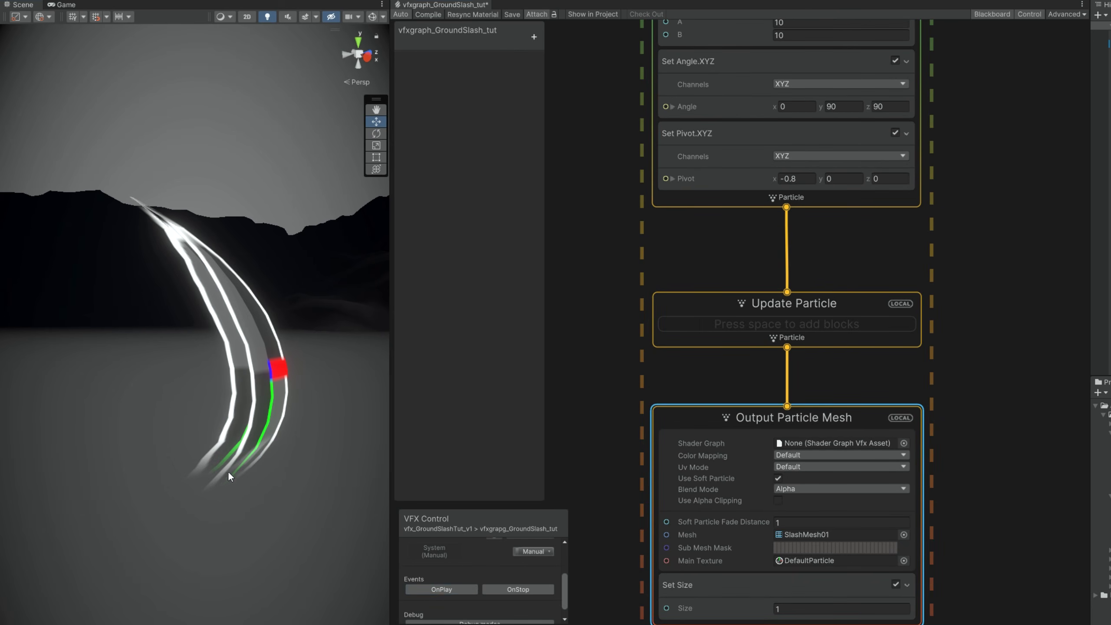
pyautogui.click(798, 523)
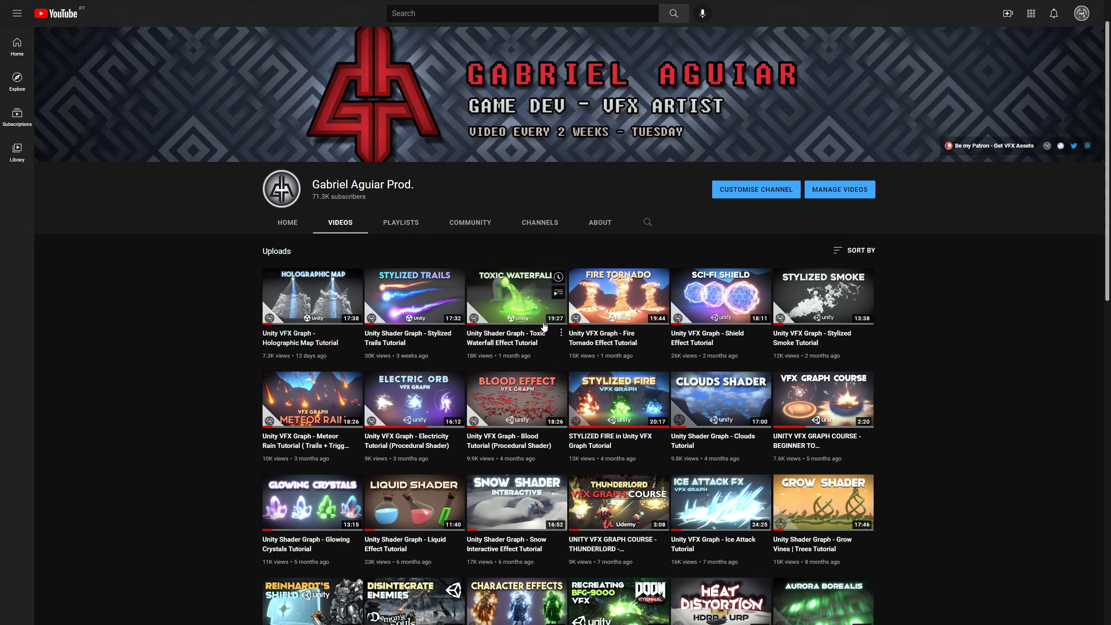
pyautogui.scroll(-2, 448, 500)
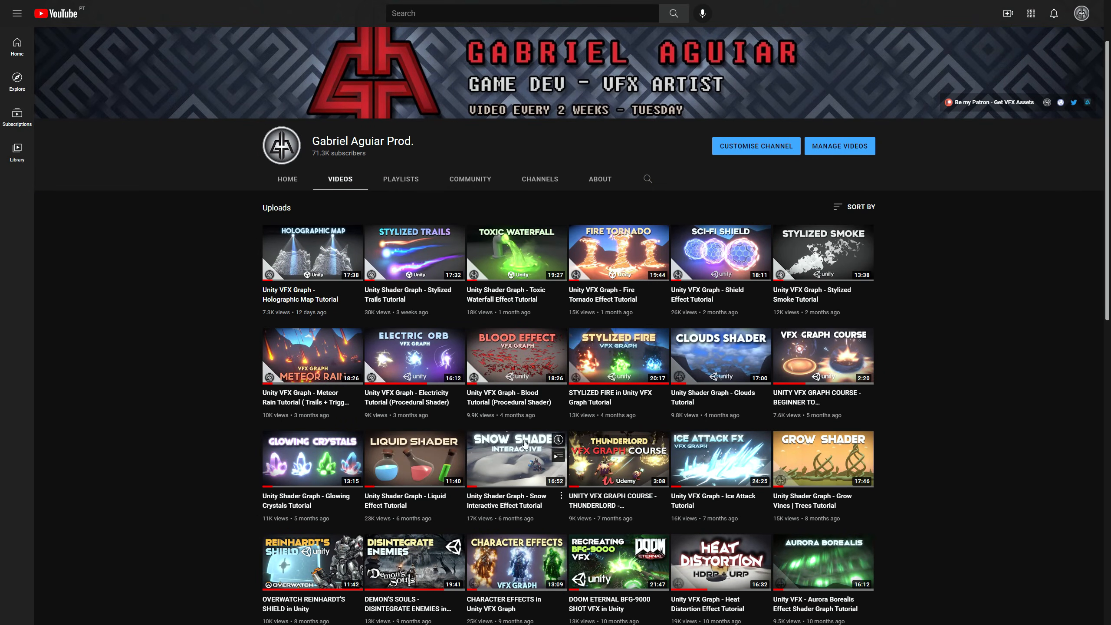
pyautogui.scroll(-5, 448, 501)
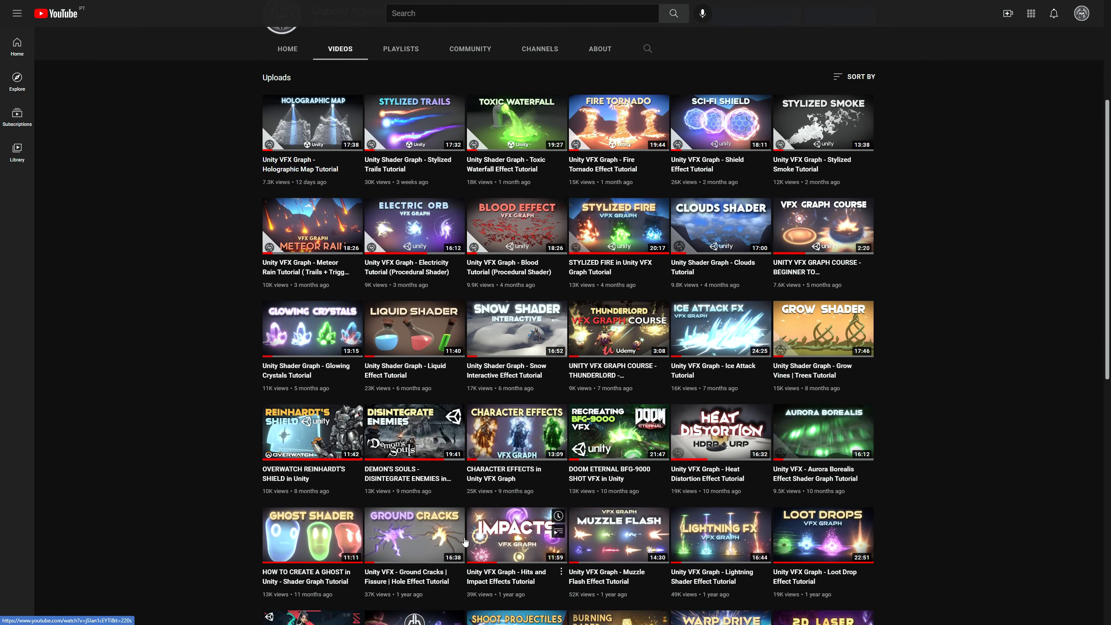
pyautogui.scroll(-4, 734, 559)
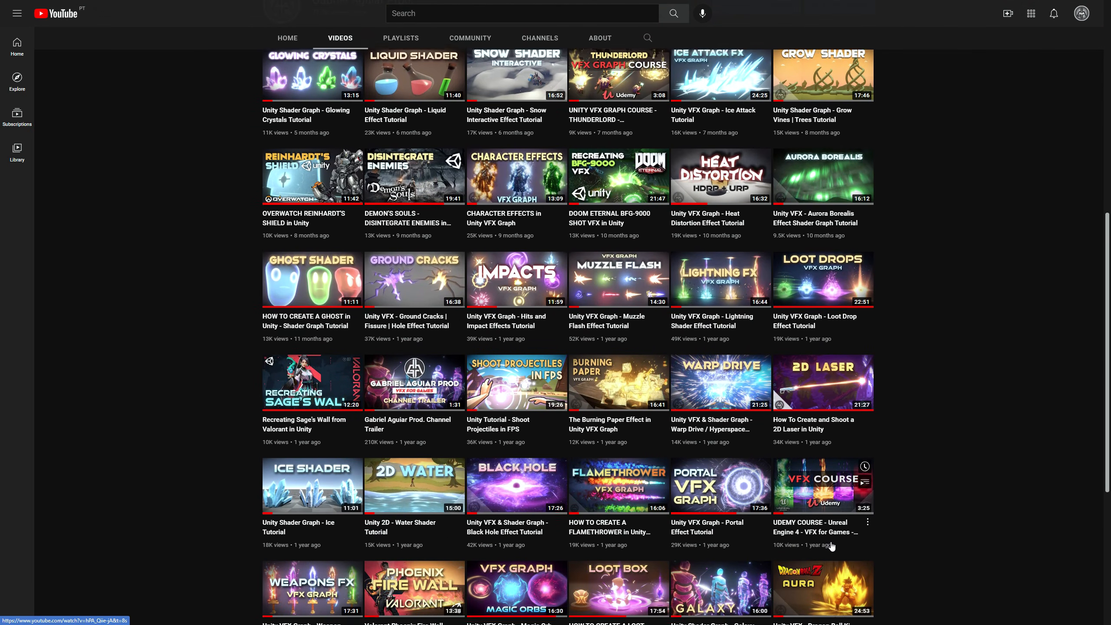
pyautogui.scroll(-3, 734, 558)
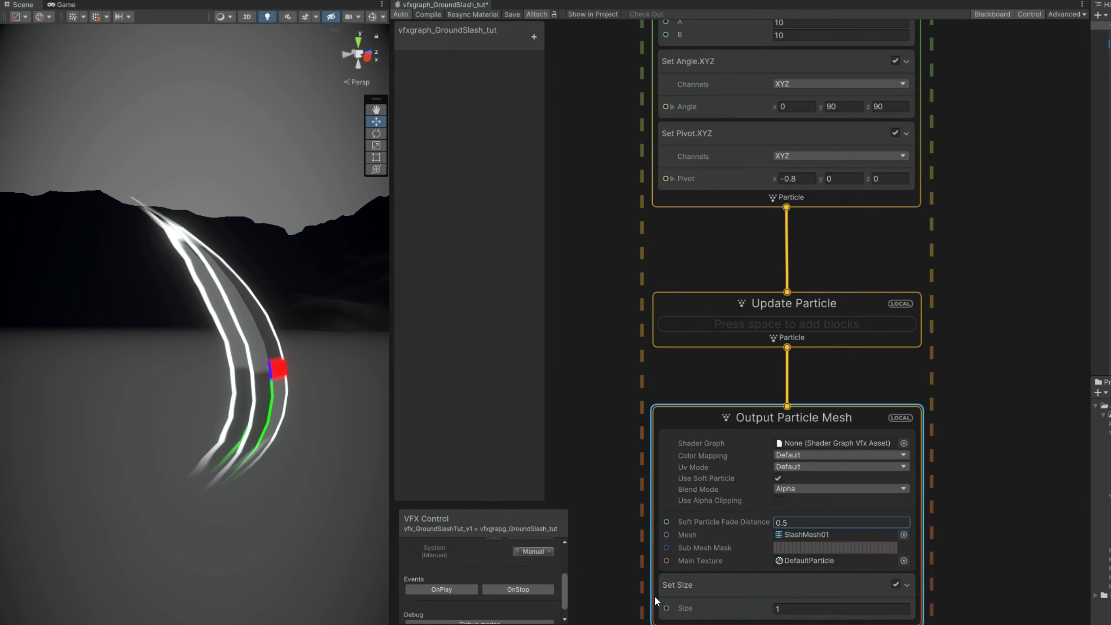
# Add a Set Size over Life block below Set Size in Output Particle Mesh and change its composition to Multiply
pyautogui.moveTo(655, 596); pyautogui.dragTo(683, 431, button='middle')
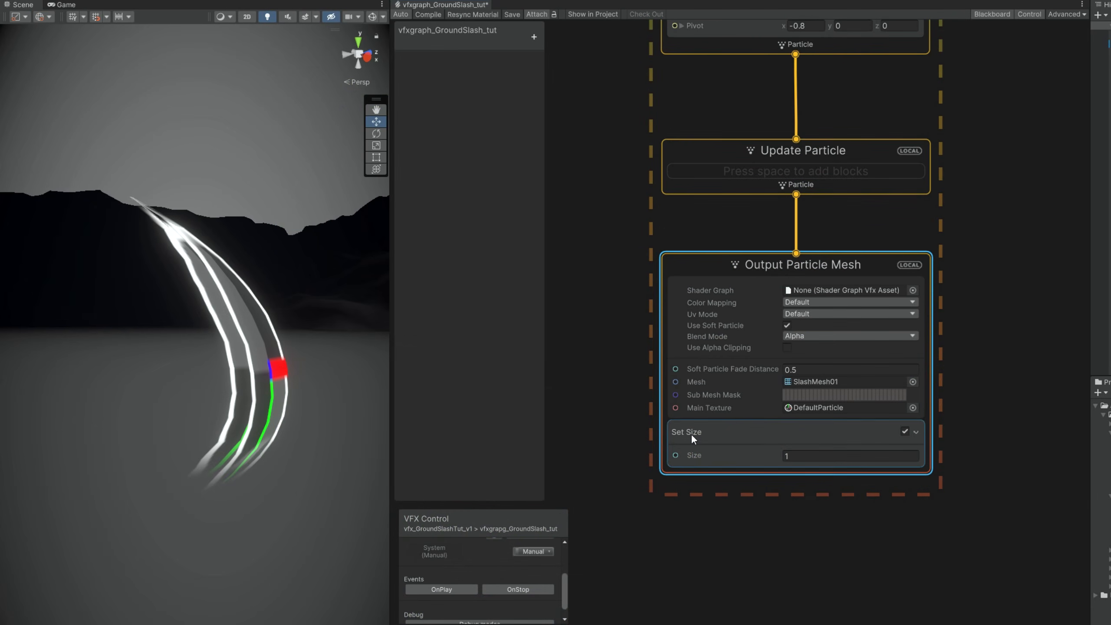
pyautogui.click(683, 431)
pyautogui.press('space')
pyautogui.write('set siz')
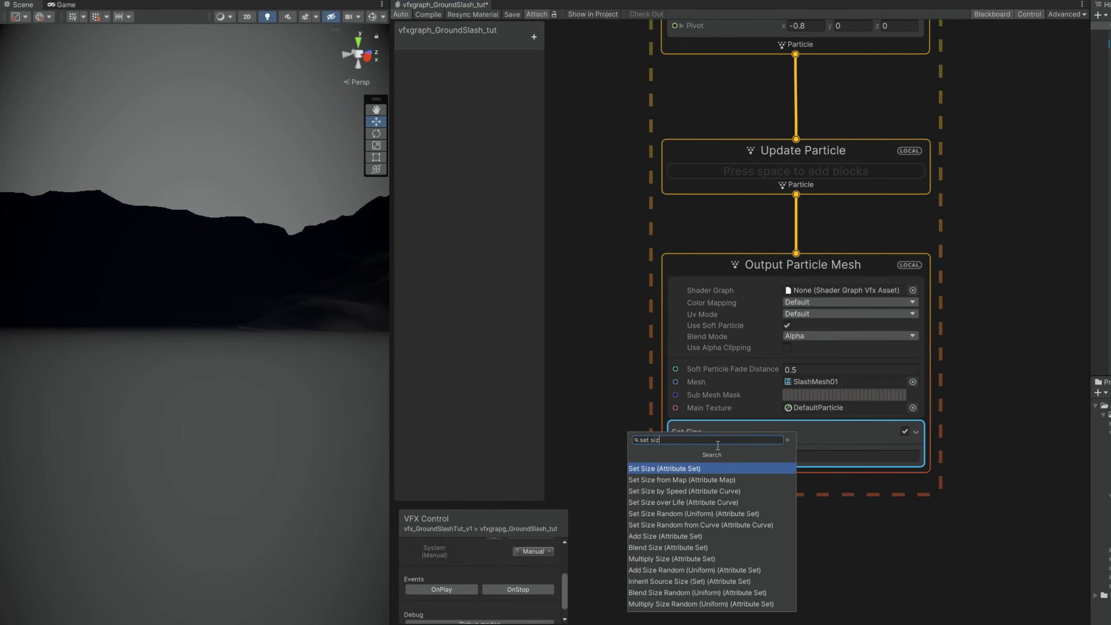
pyautogui.write('e over')
pyautogui.press('Return')
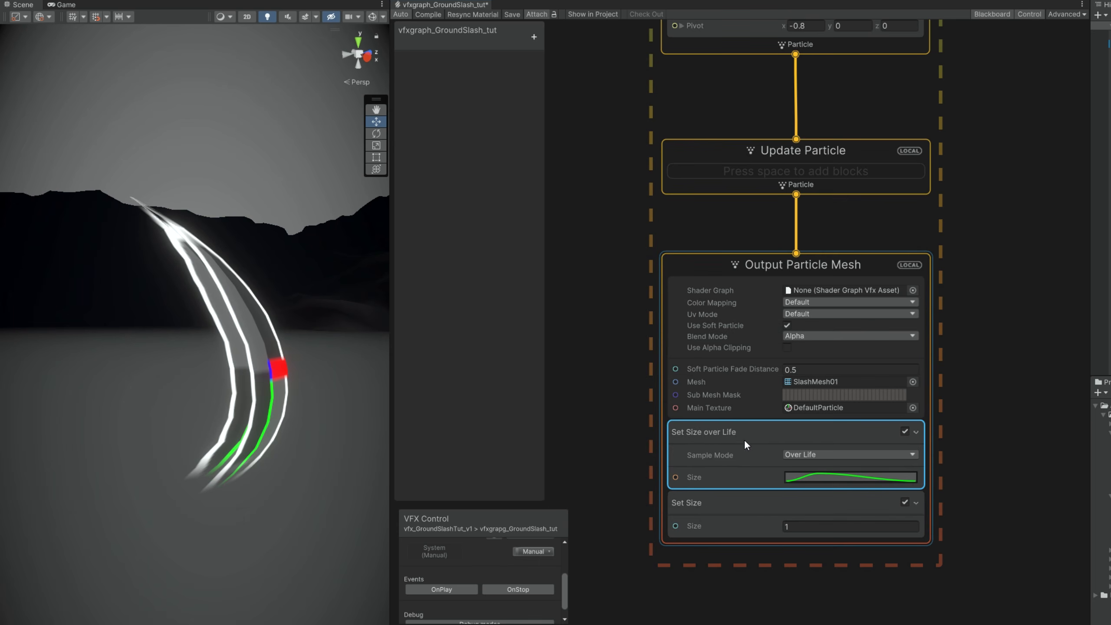
pyautogui.moveTo(732, 522); pyautogui.dragTo(772, 504)
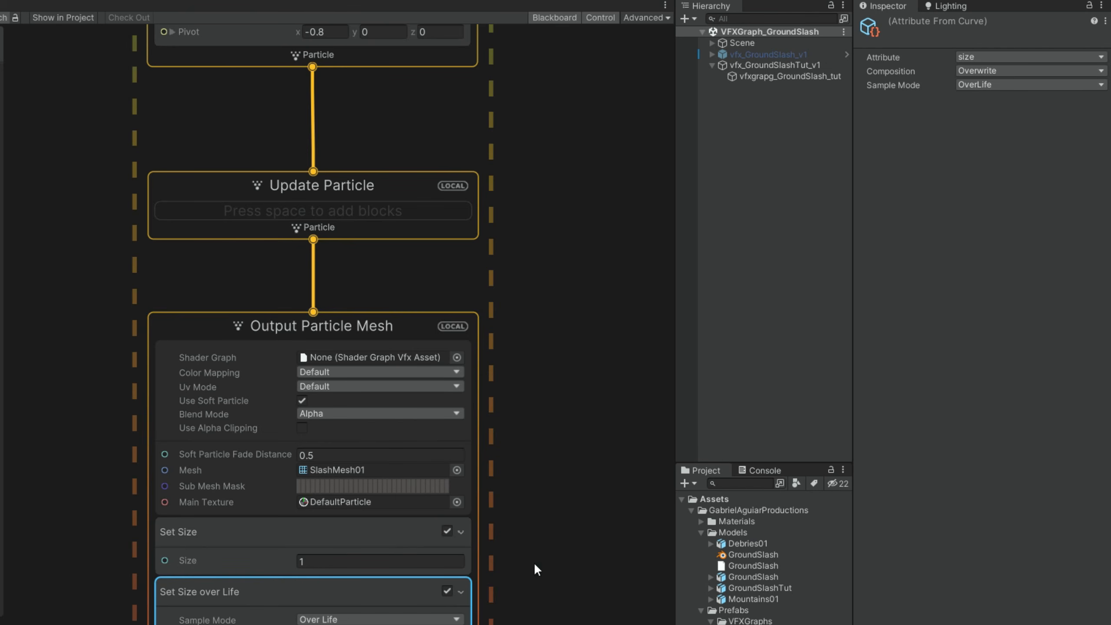
pyautogui.click(978, 70)
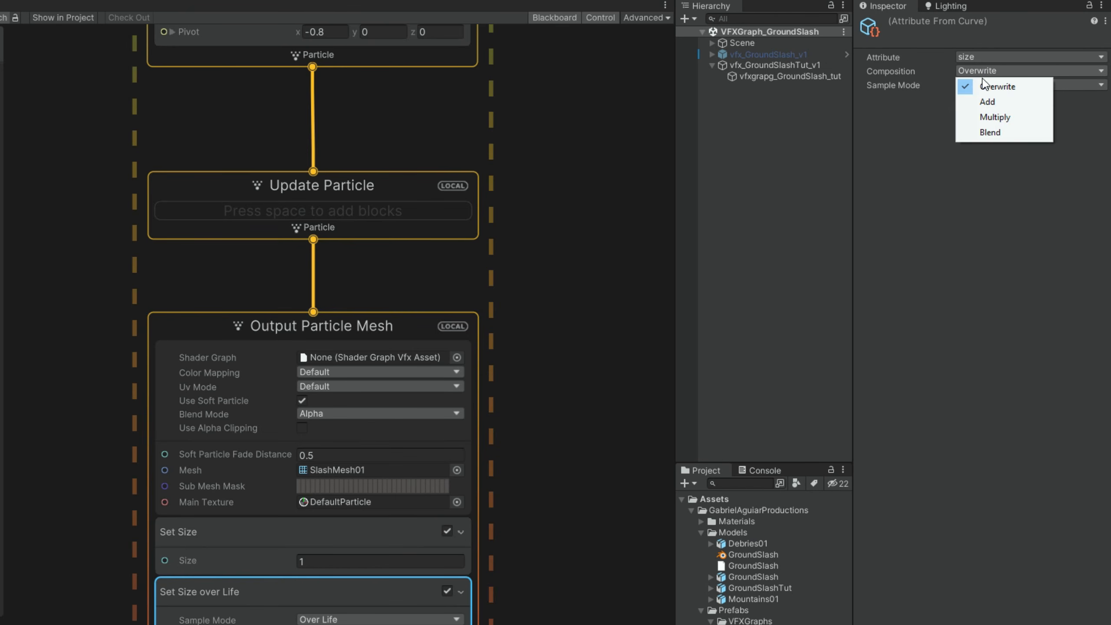
pyautogui.click(993, 118)
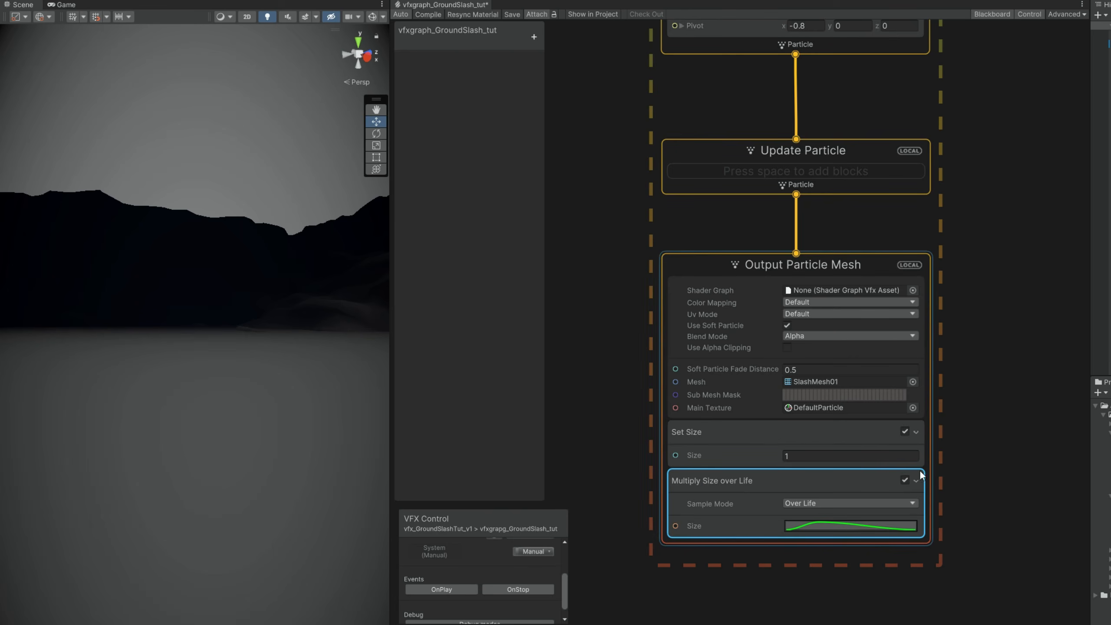
# Shape the Multiply Size over Life curve as an ease-out rising from about 0.5 to 1
pyautogui.click(856, 527)
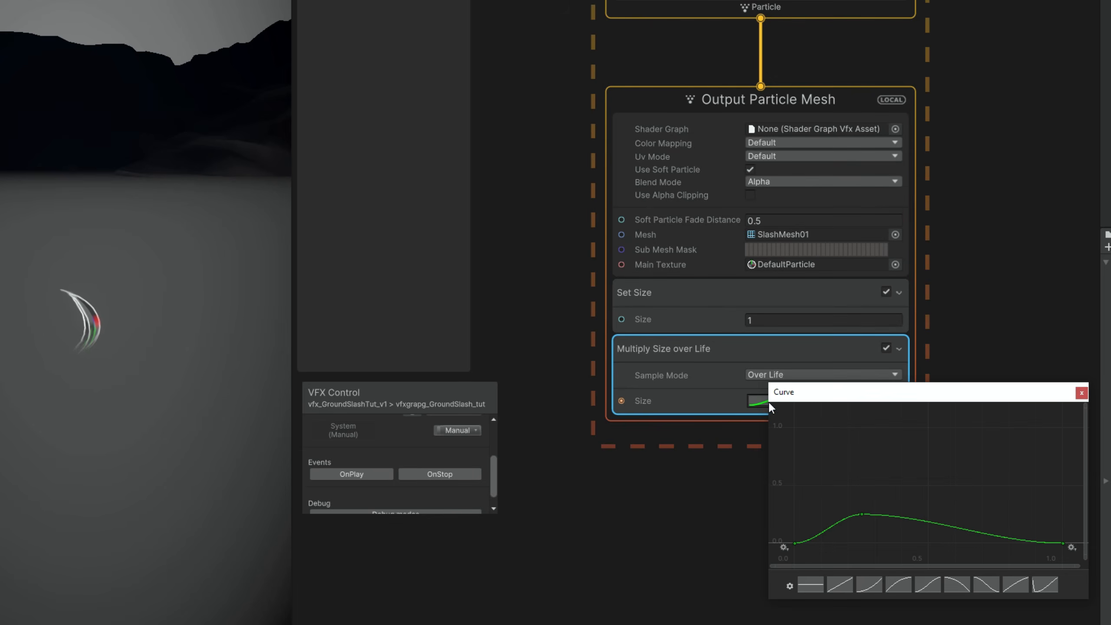
pyautogui.click(896, 585)
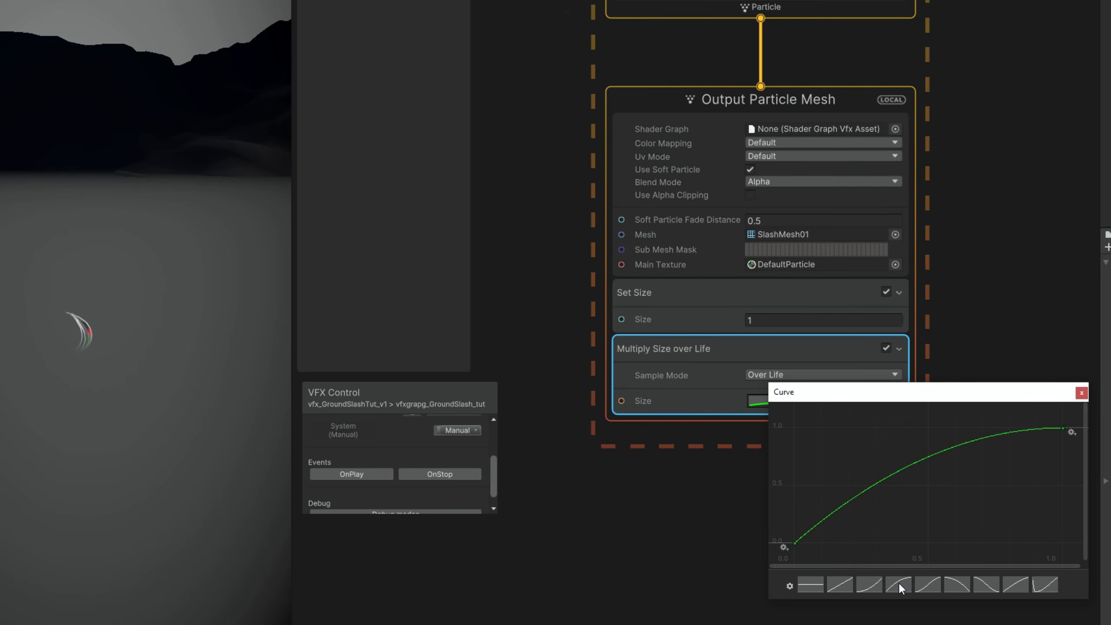
pyautogui.moveTo(793, 544); pyautogui.dragTo(841, 470)
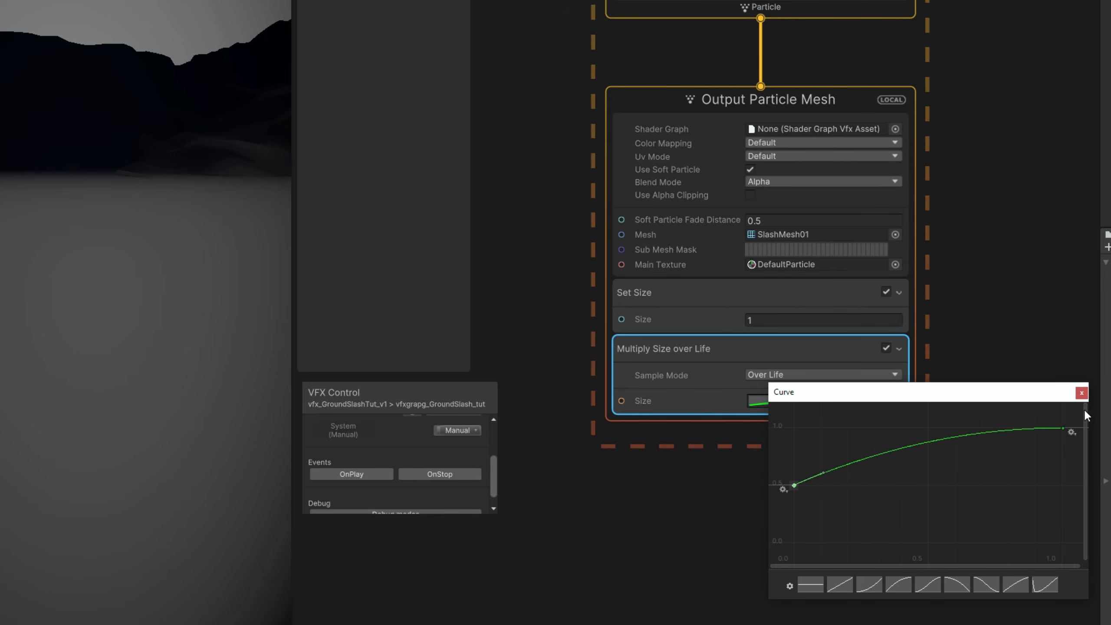
pyautogui.click(1081, 393)
# Turn off randomness on the Set Lifetime Random block, with a single lifetime of 2, and replay the effect
pyautogui.scroll(5, 819, 203)
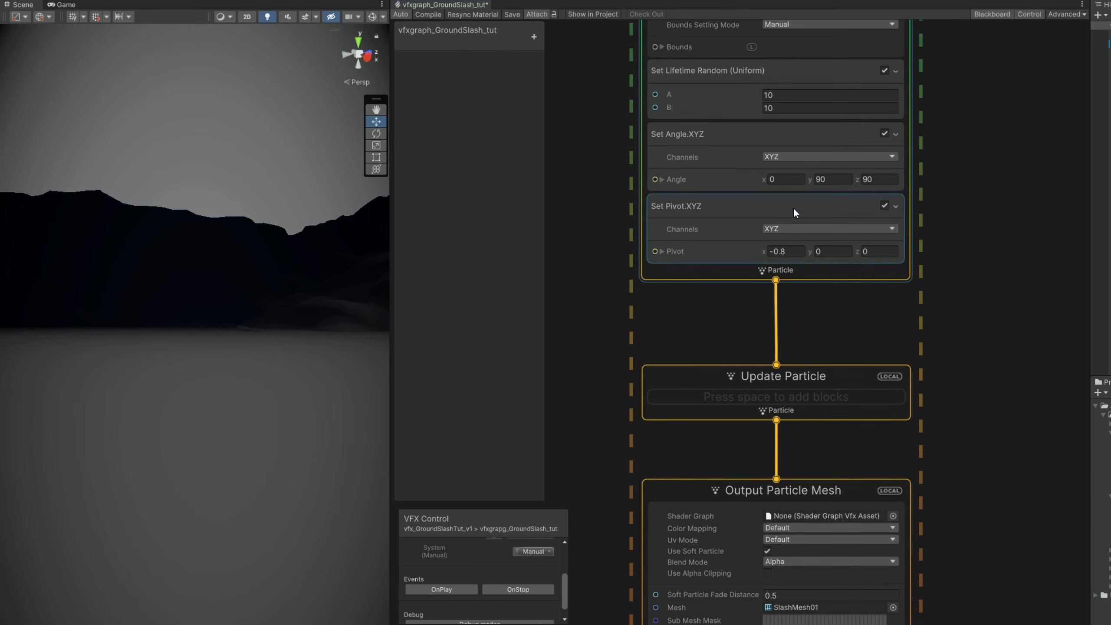
pyautogui.click(785, 79)
pyautogui.click(1003, 104)
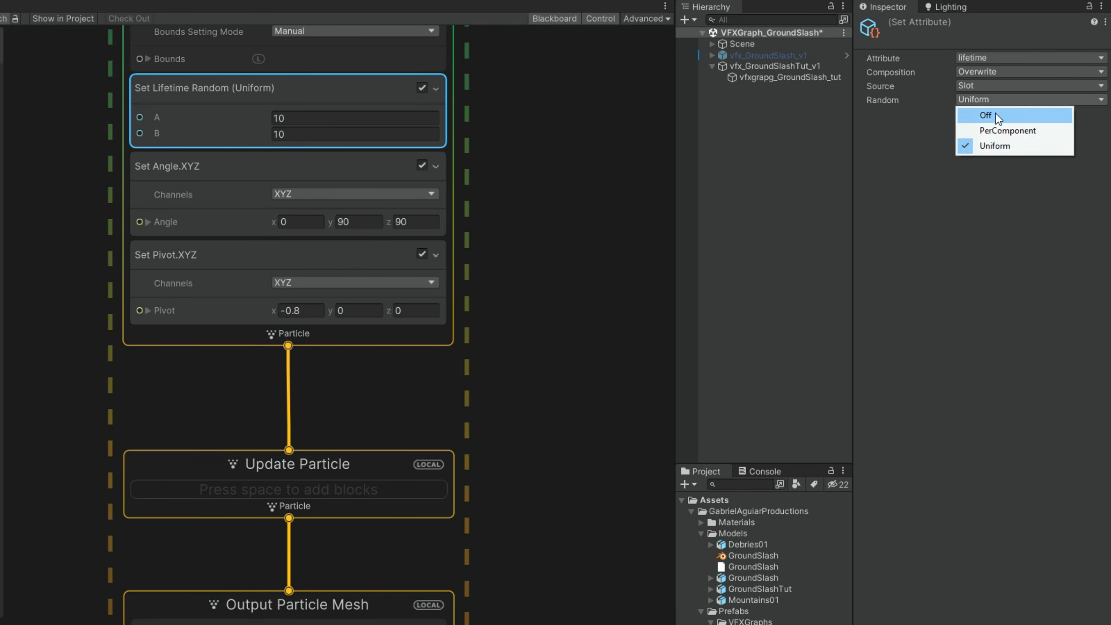
pyautogui.click(995, 111)
pyautogui.click(772, 94)
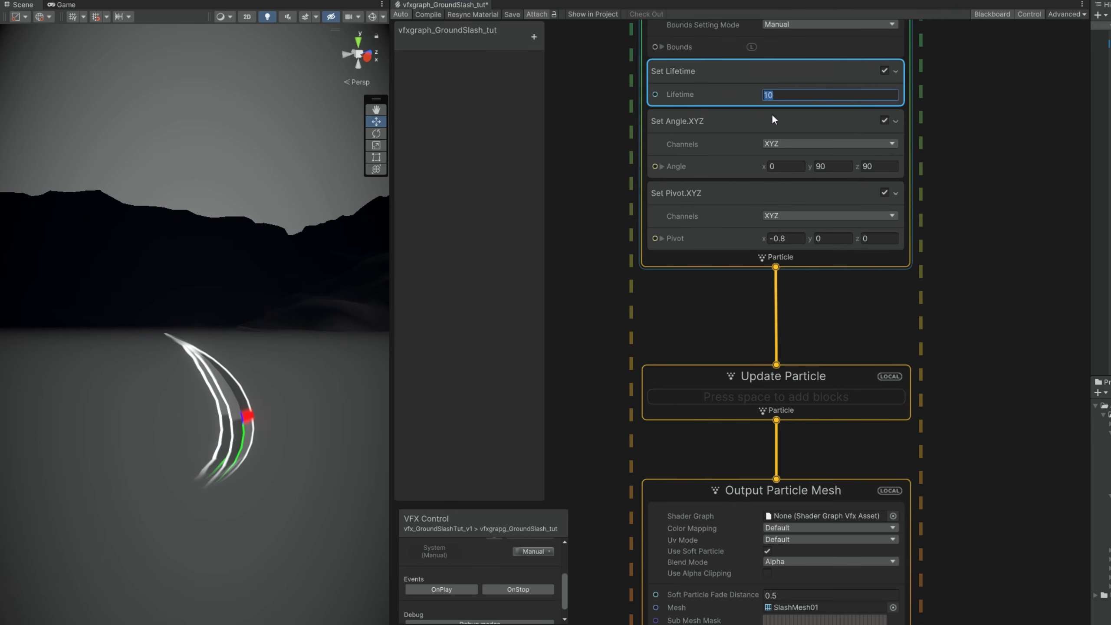
pyautogui.write('2')
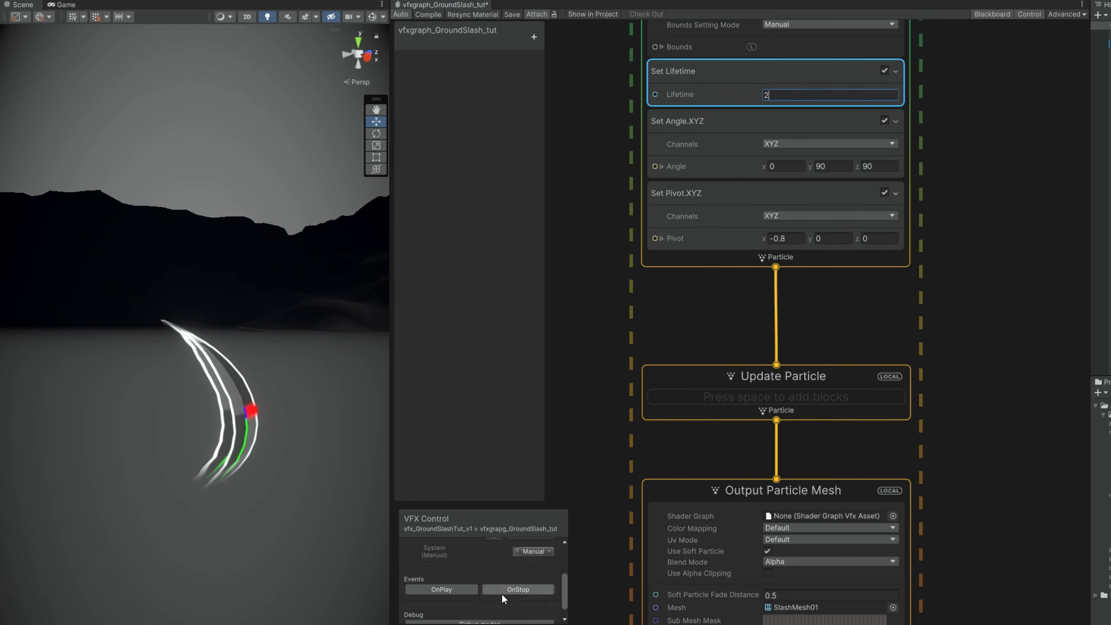
pyautogui.click(452, 590)
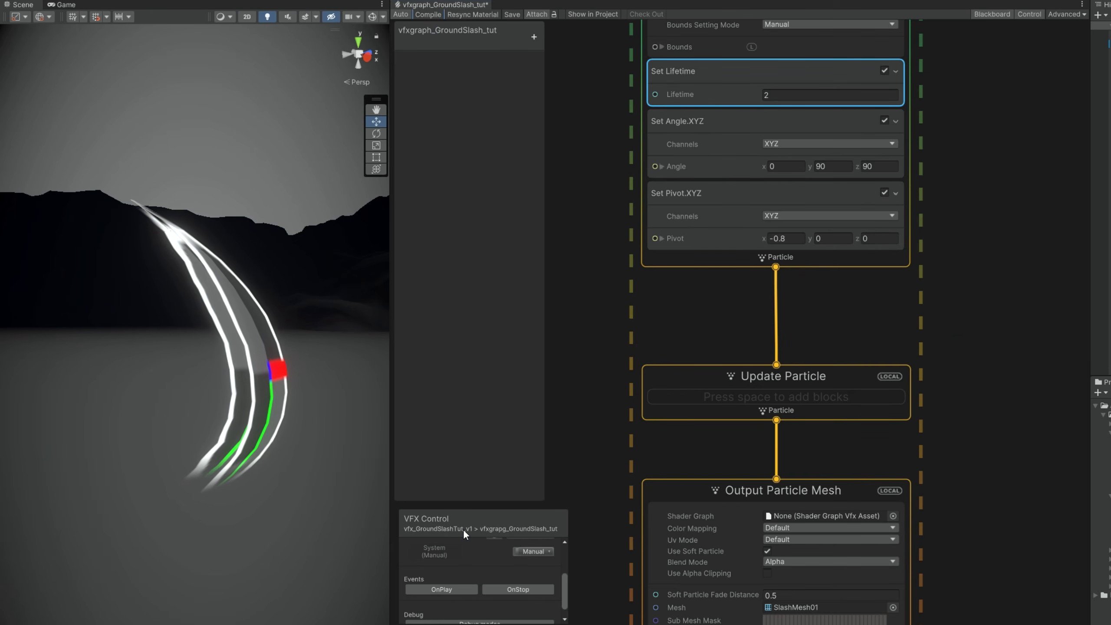
pyautogui.click(444, 590)
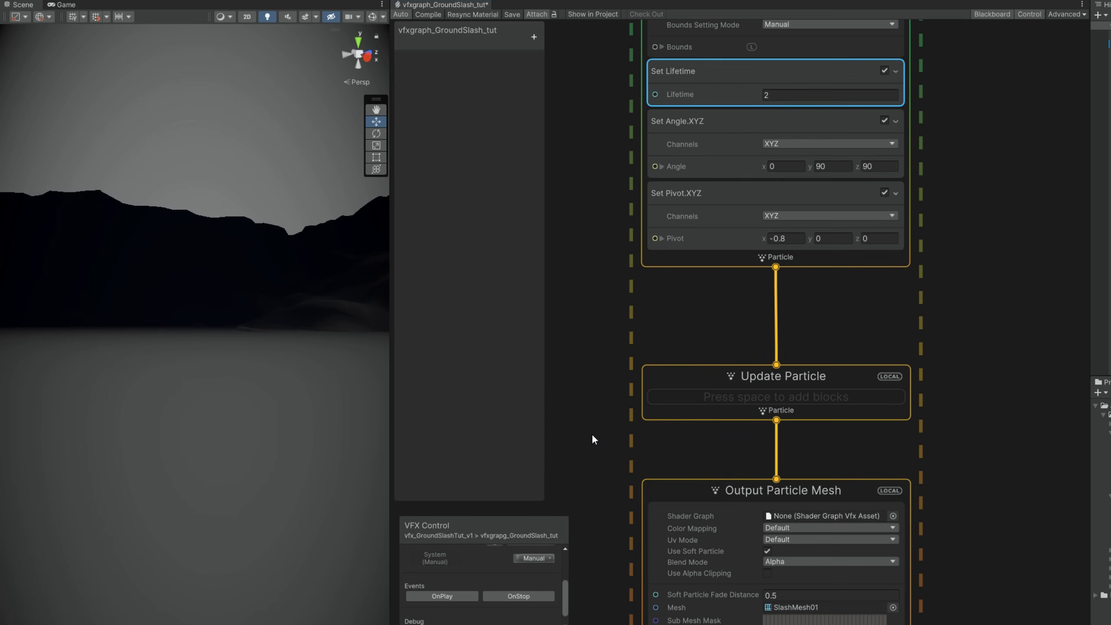
# Add a Set Scale block with a Y scale of 1.2 at the end of Output Particle Mesh and replay the effect
pyautogui.scroll(-9, 588, 454)
pyautogui.click(714, 322)
pyautogui.press('space')
pyautogui.write('set scale')
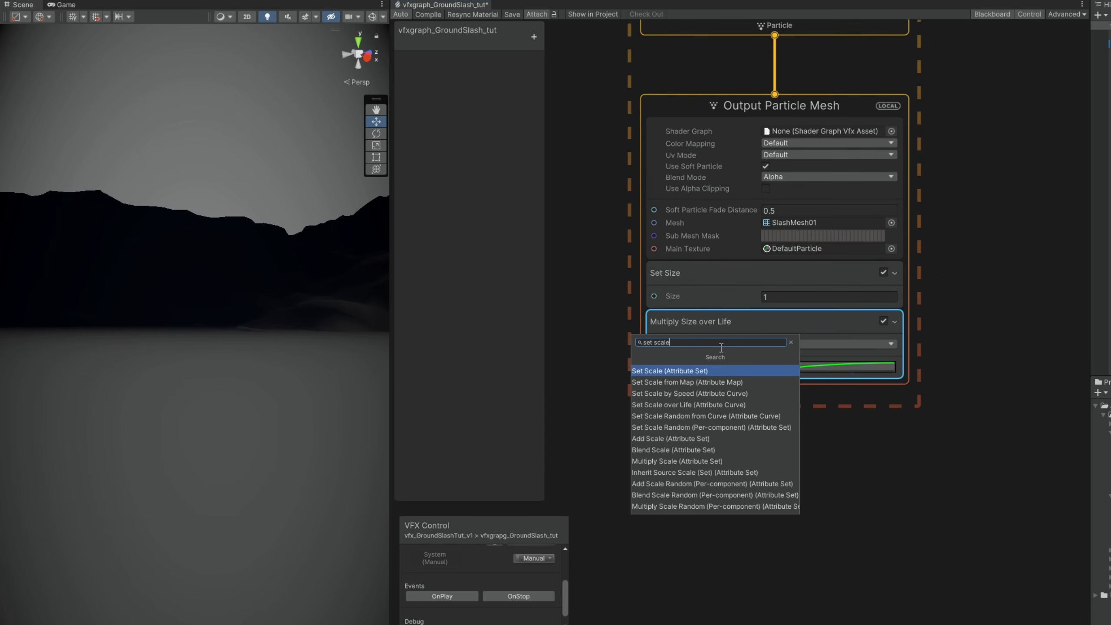
pyautogui.press('Return')
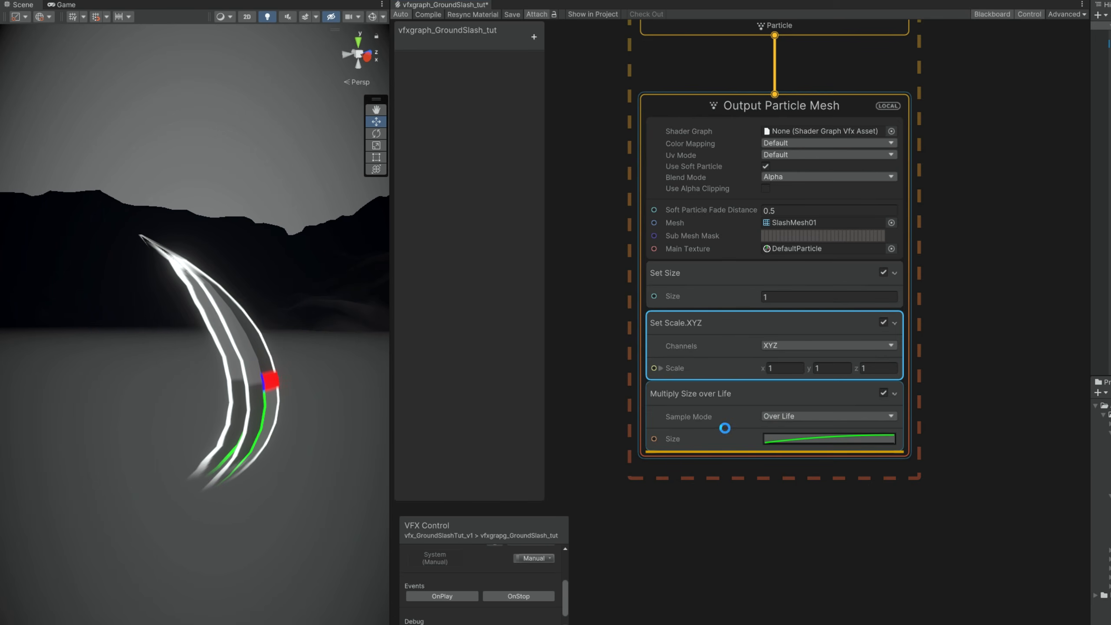
pyautogui.write('.2')
pyautogui.press('Return')
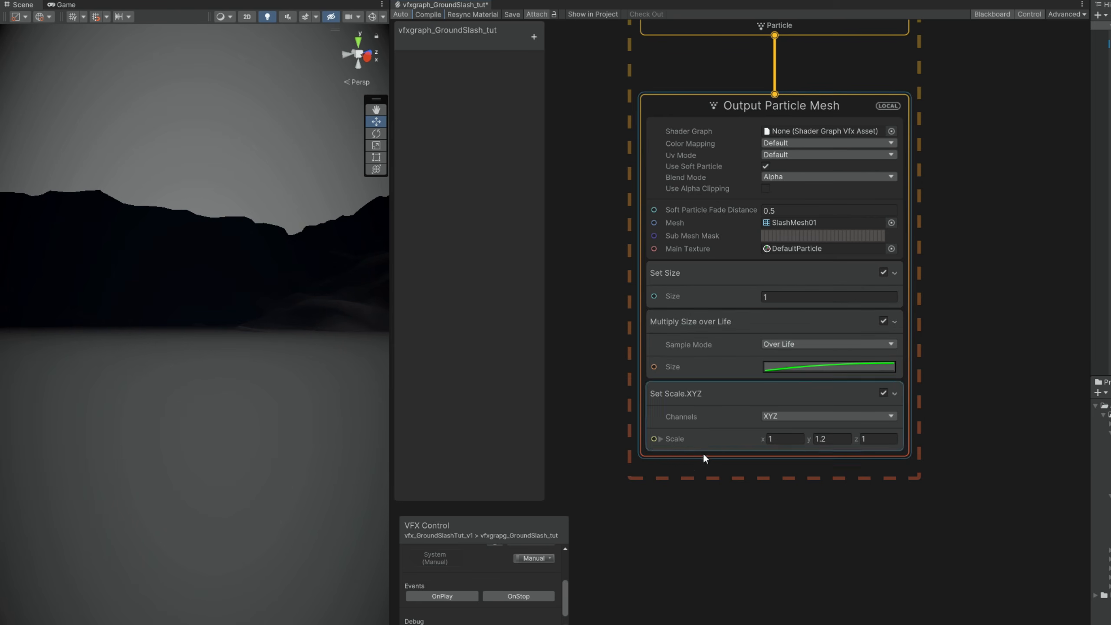
pyautogui.click(436, 595)
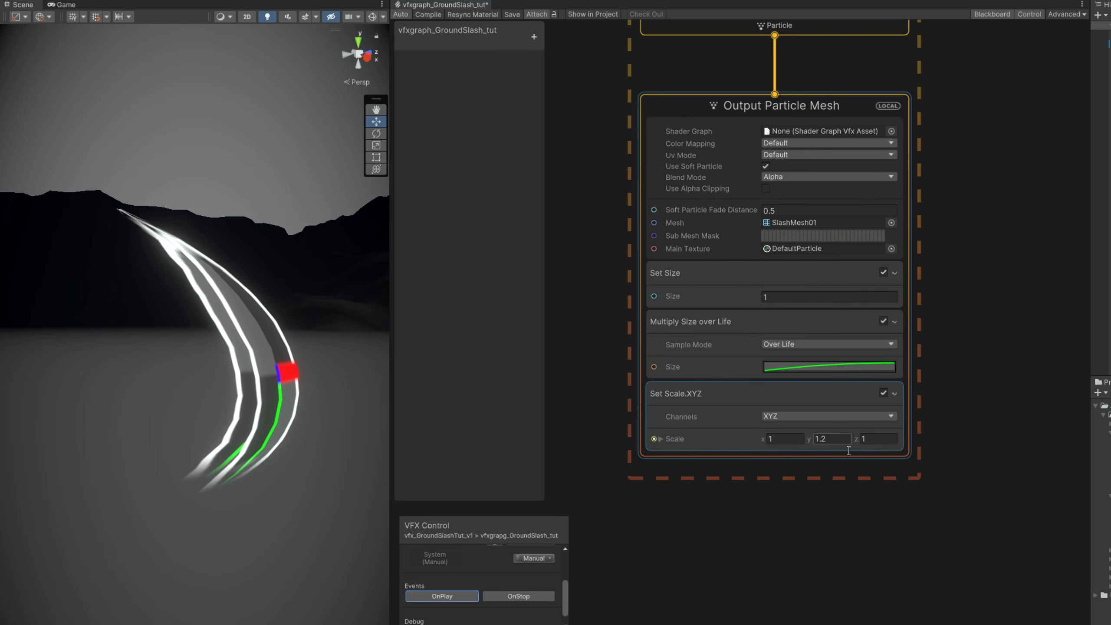
# Add a Set Color block below Set Scale in Output Particle Mesh
pyautogui.scroll(1, 775, 433)
pyautogui.click(775, 432)
pyautogui.press('space')
pyautogui.write('set color')
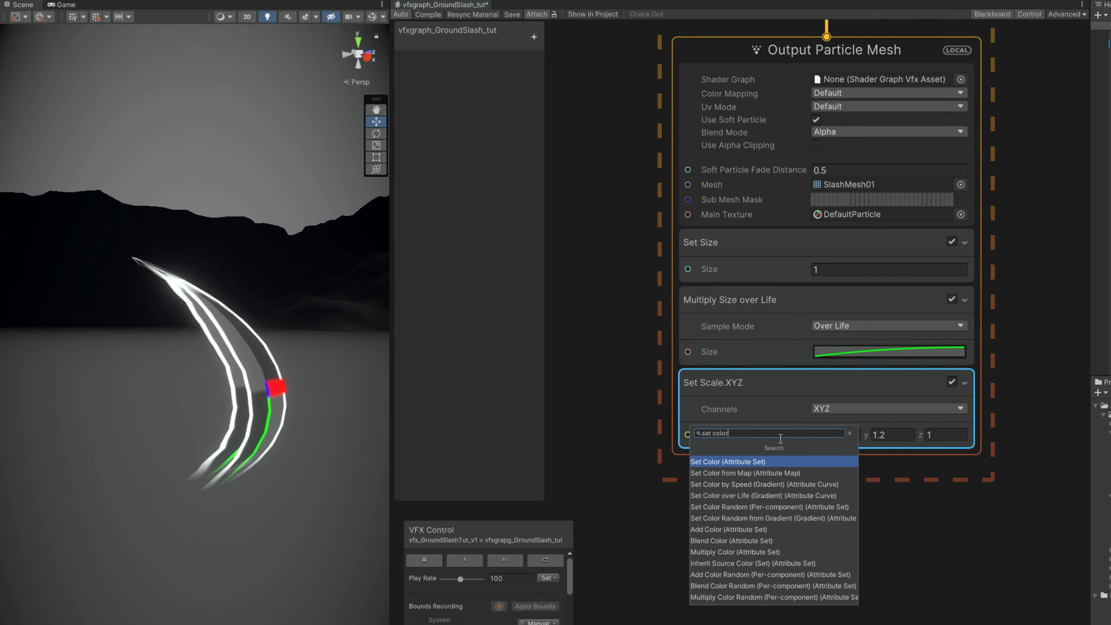
pyautogui.press('Return')
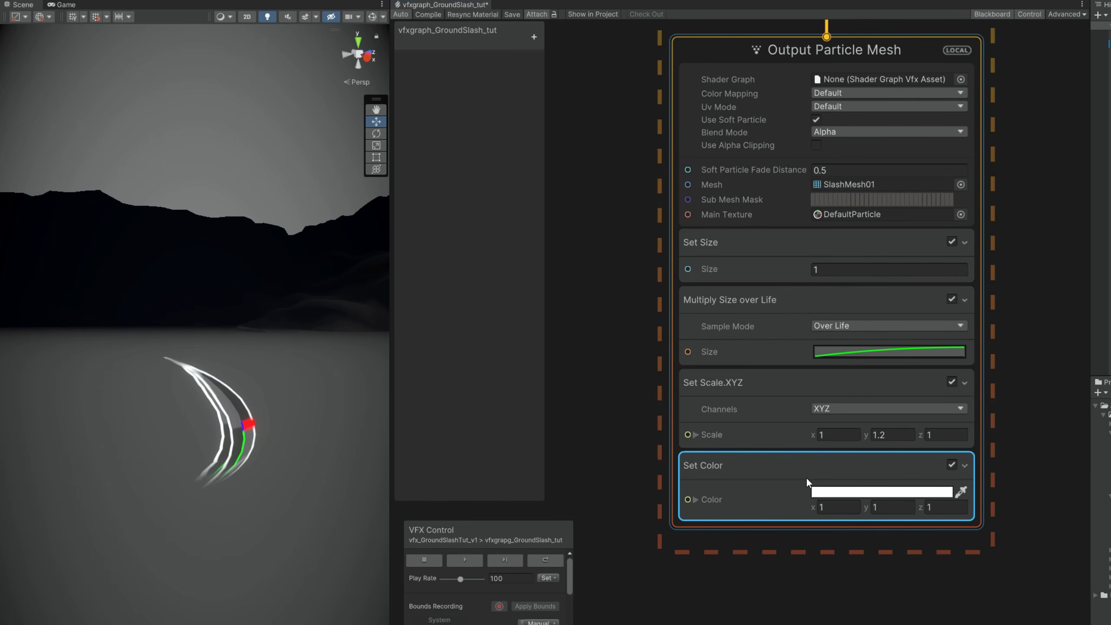
# Give the Set Color block a glowing HDR orange-red of about 10.16, 2.09, 0.93
pyautogui.click(820, 492)
pyautogui.click(910, 517)
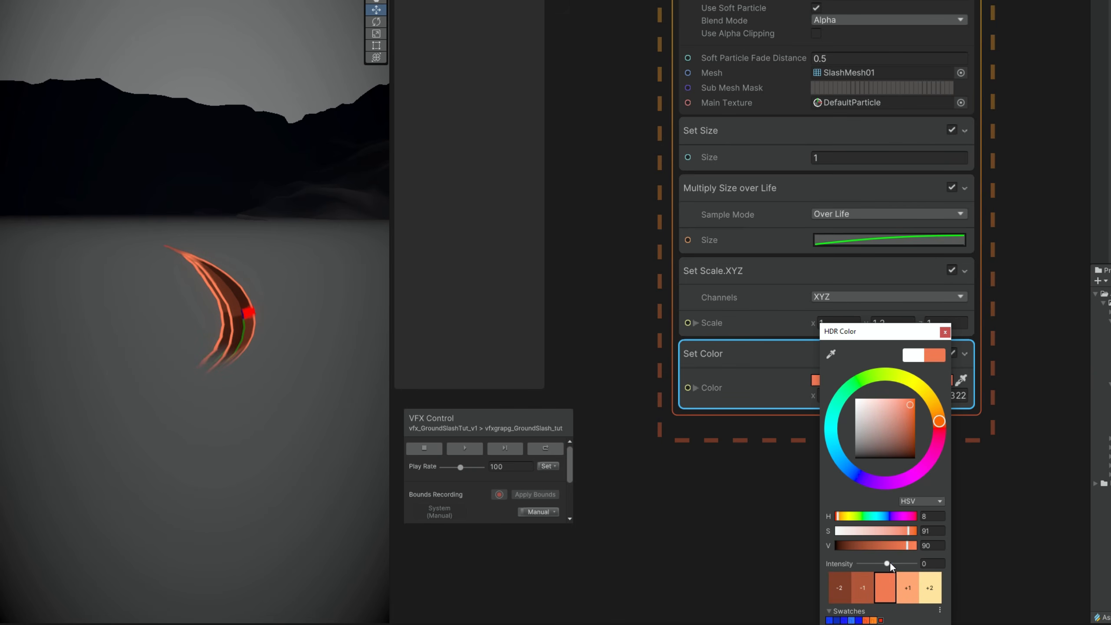
pyautogui.moveTo(888, 564); pyautogui.dragTo(897, 564)
pyautogui.click(946, 332)
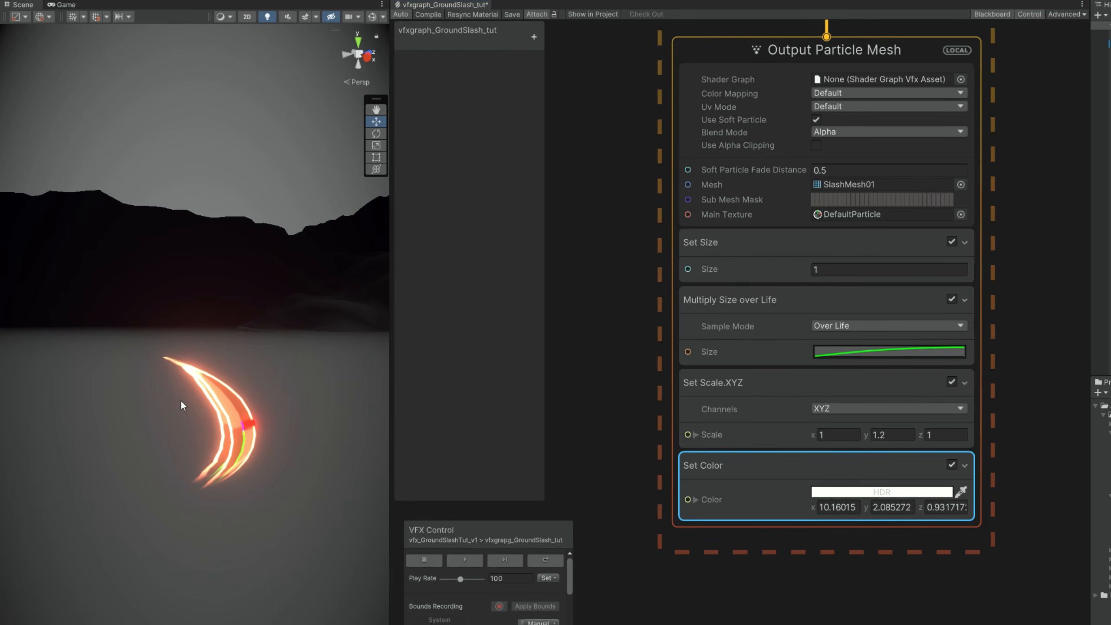
# Switch to Krita and create a new 2048 by 2048 pixel document in RGB/Alpha
pyautogui.doubleClick(878, 213)
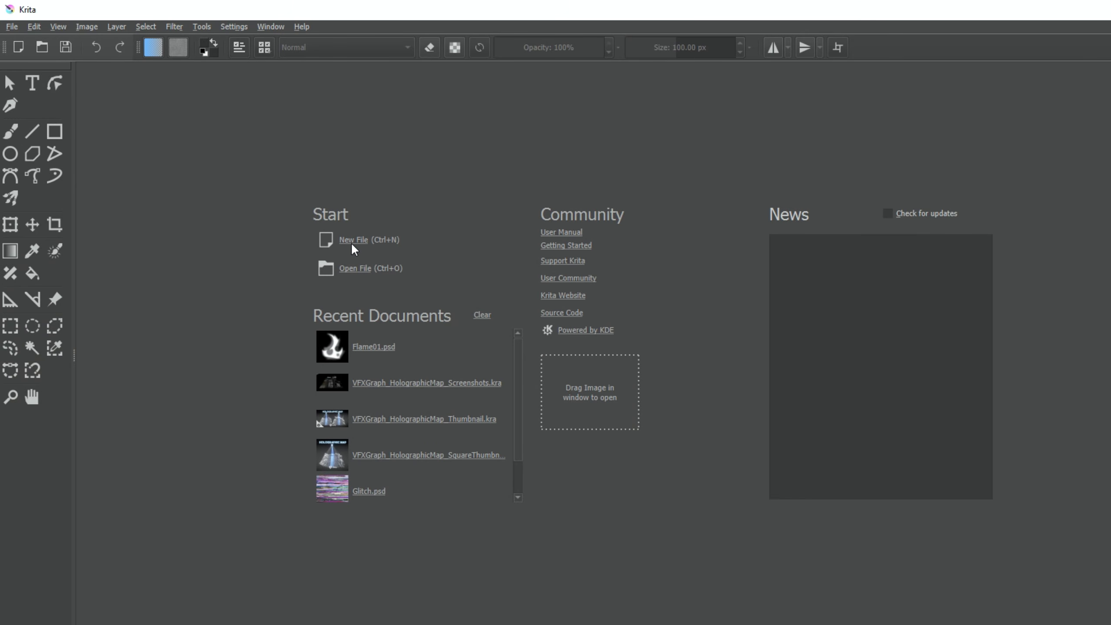
pyautogui.click(352, 241)
pyautogui.doubleClick(623, 252)
pyautogui.click(645, 269)
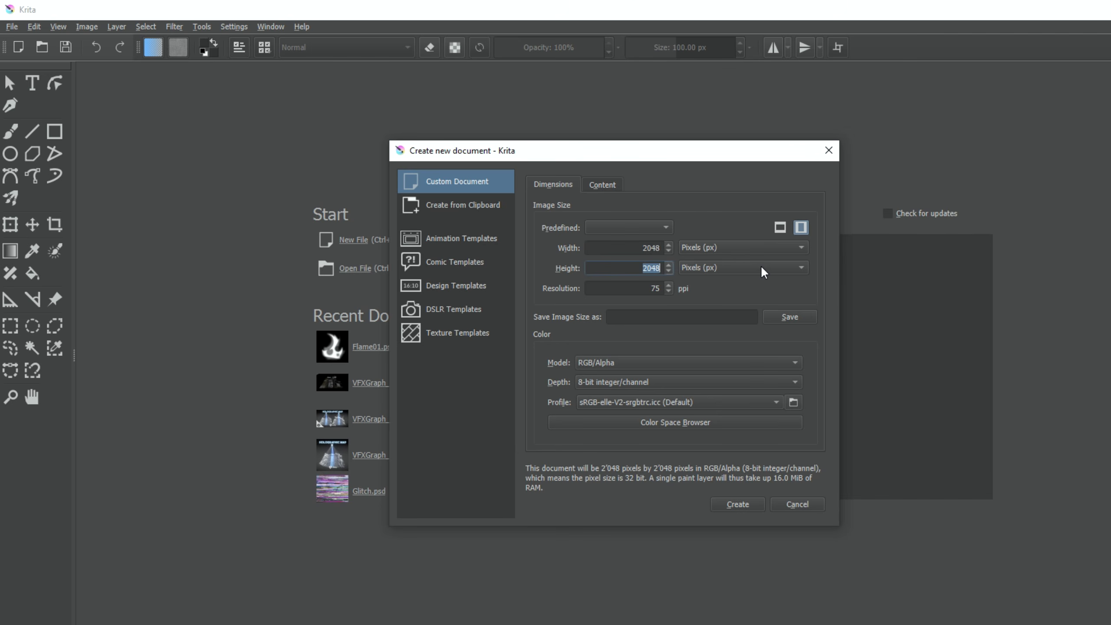
pyautogui.click(738, 505)
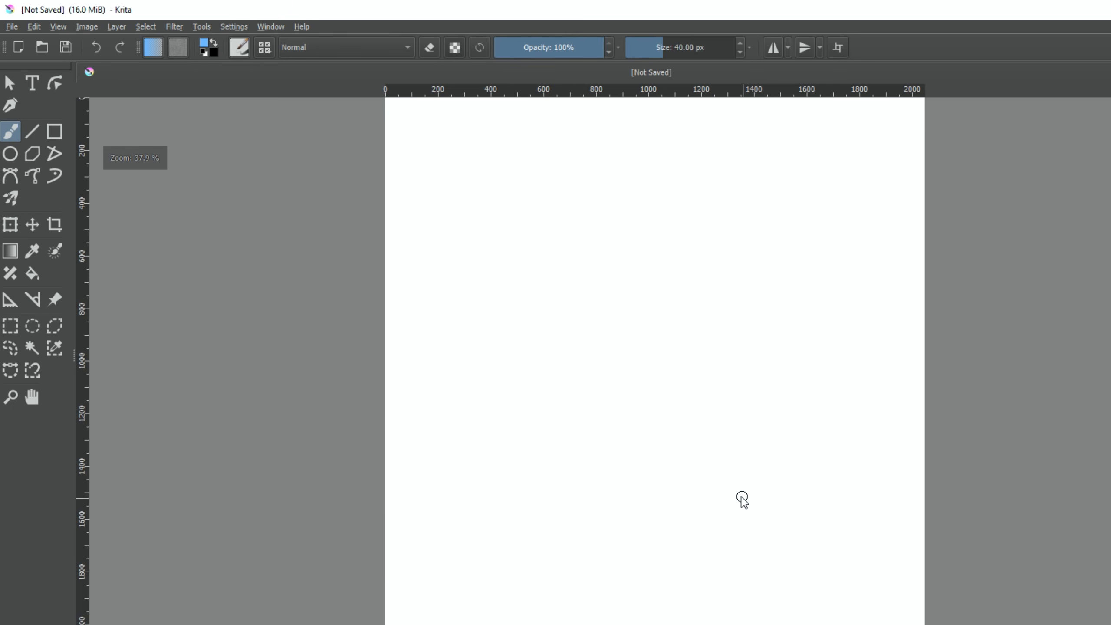
# Edit the Foreground to Transparent gradient, making its first stop a white custom color with opacity reduced to 0
pyautogui.click(152, 49)
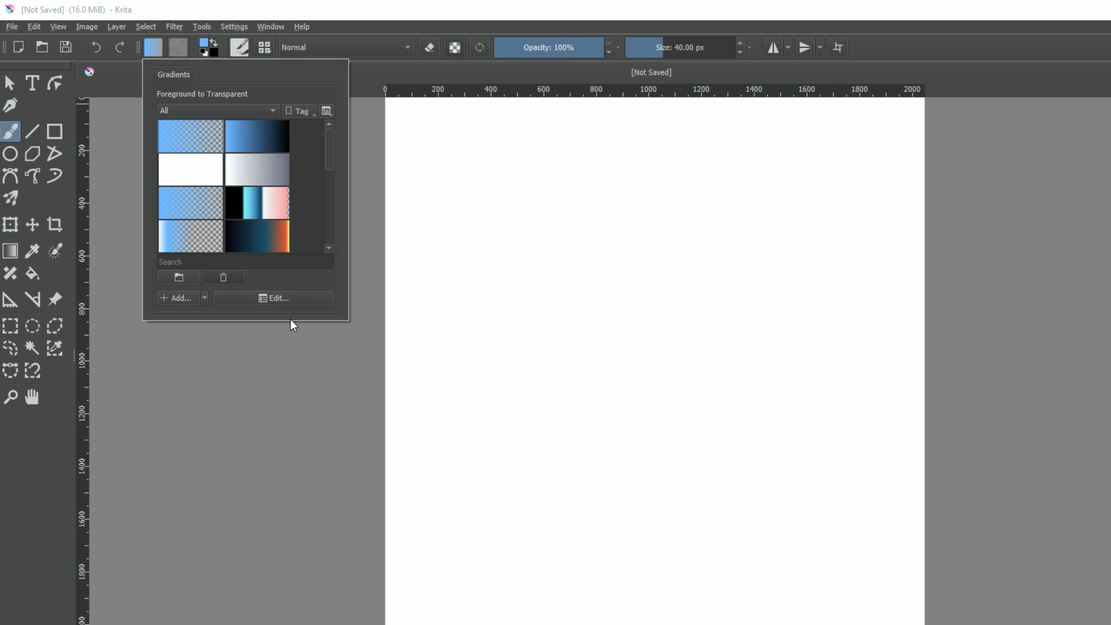
pyautogui.click(263, 299)
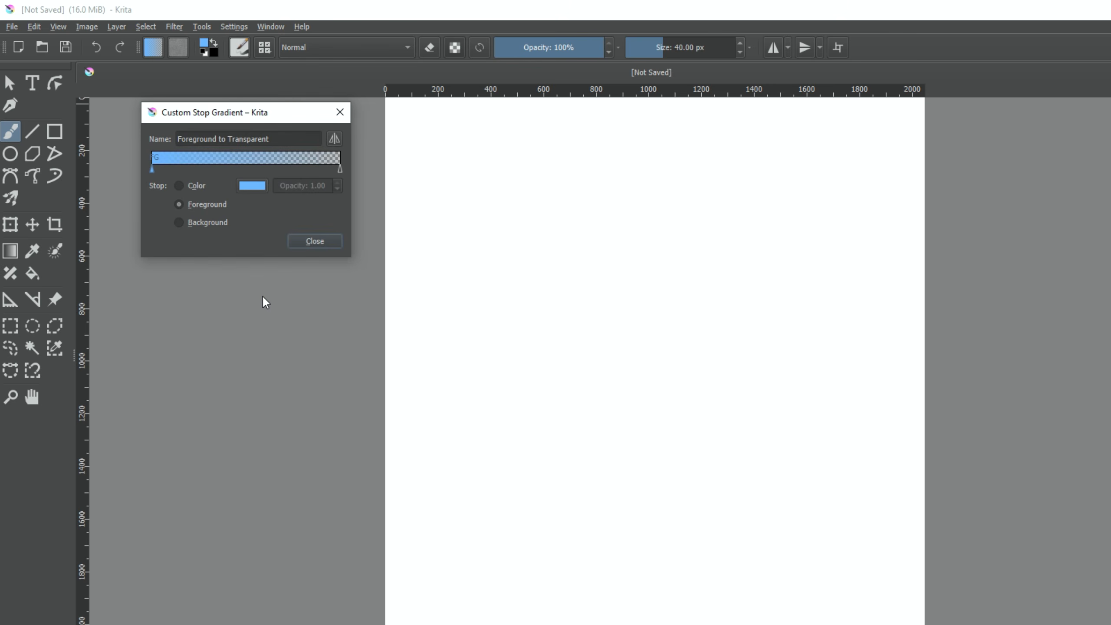
pyautogui.click(242, 187)
pyautogui.moveTo(165, 134); pyautogui.dragTo(26, 155)
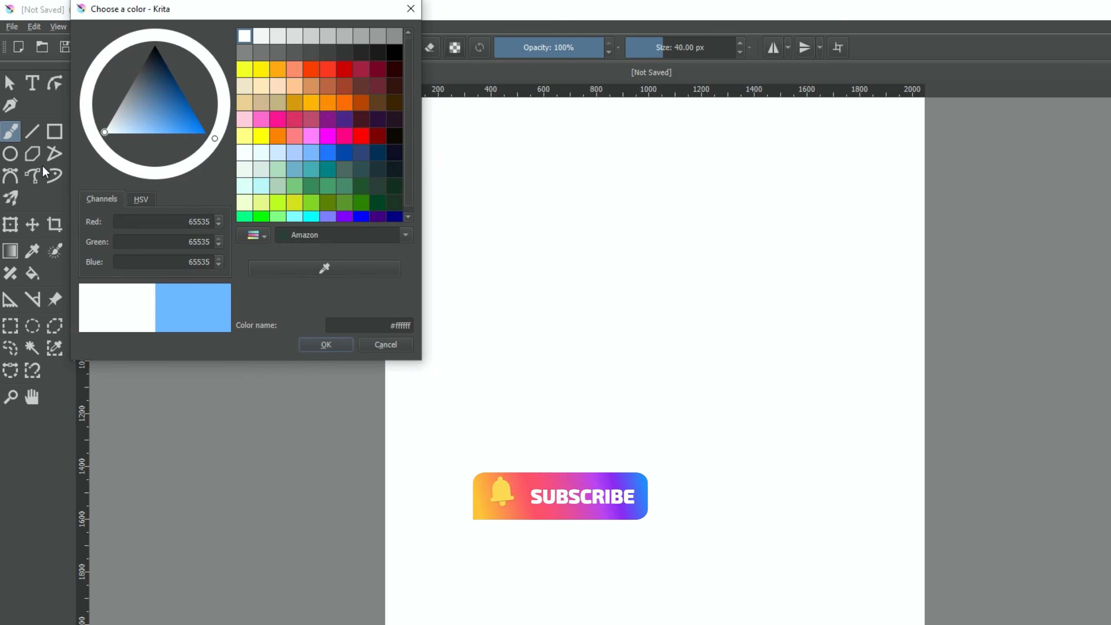
pyautogui.click(332, 346)
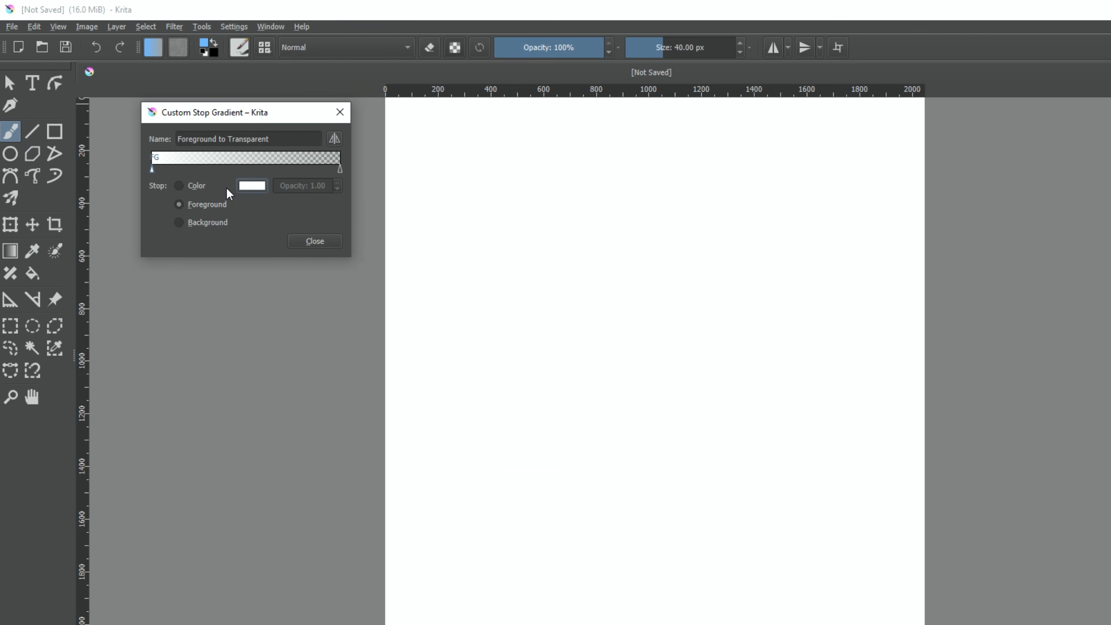
pyautogui.click(178, 186)
pyautogui.moveTo(300, 193); pyautogui.dragTo(230, 188)
# Give the gradient's end stop an opacity of 1.00 and a white color, and finish editing the gradient
pyautogui.click(340, 168)
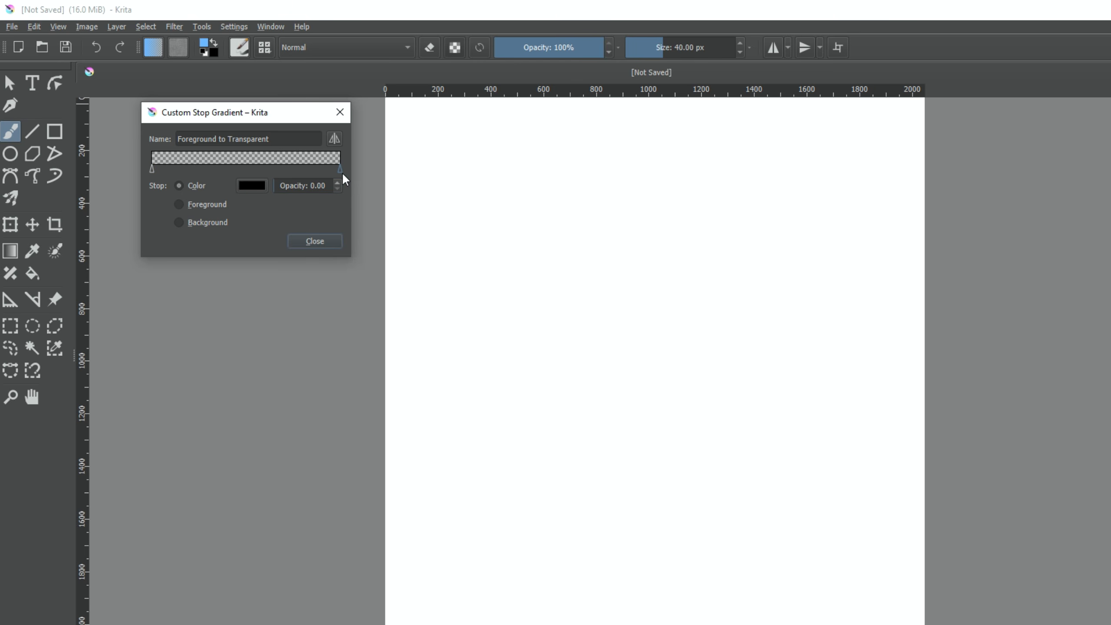
pyautogui.moveTo(300, 197); pyautogui.dragTo(454, 193)
pyautogui.click(265, 186)
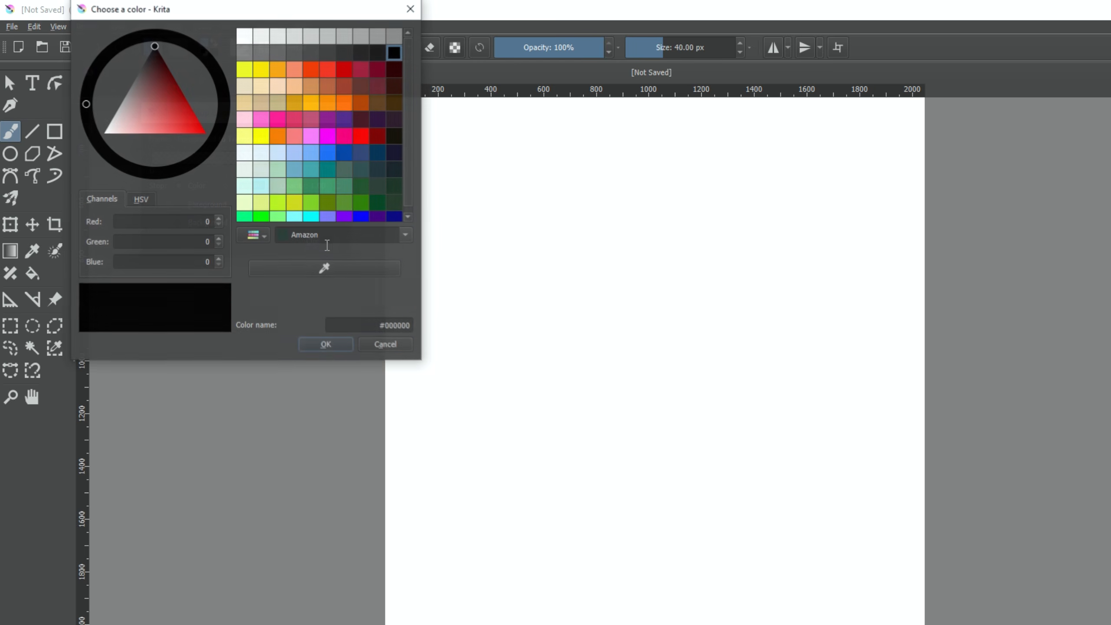
pyautogui.click(314, 346)
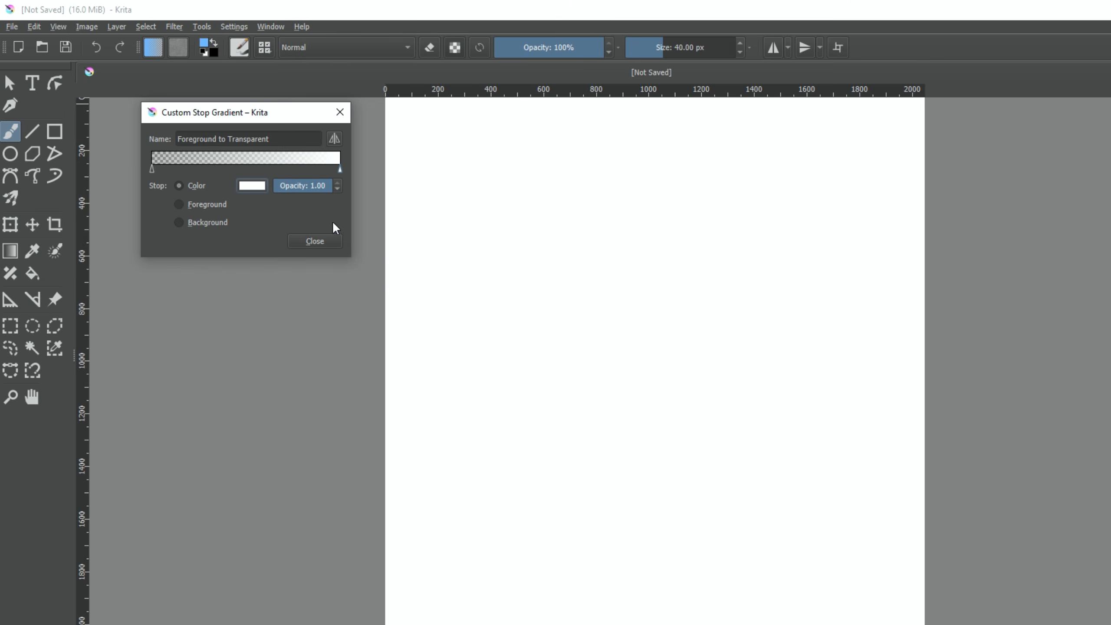
pyautogui.click(314, 241)
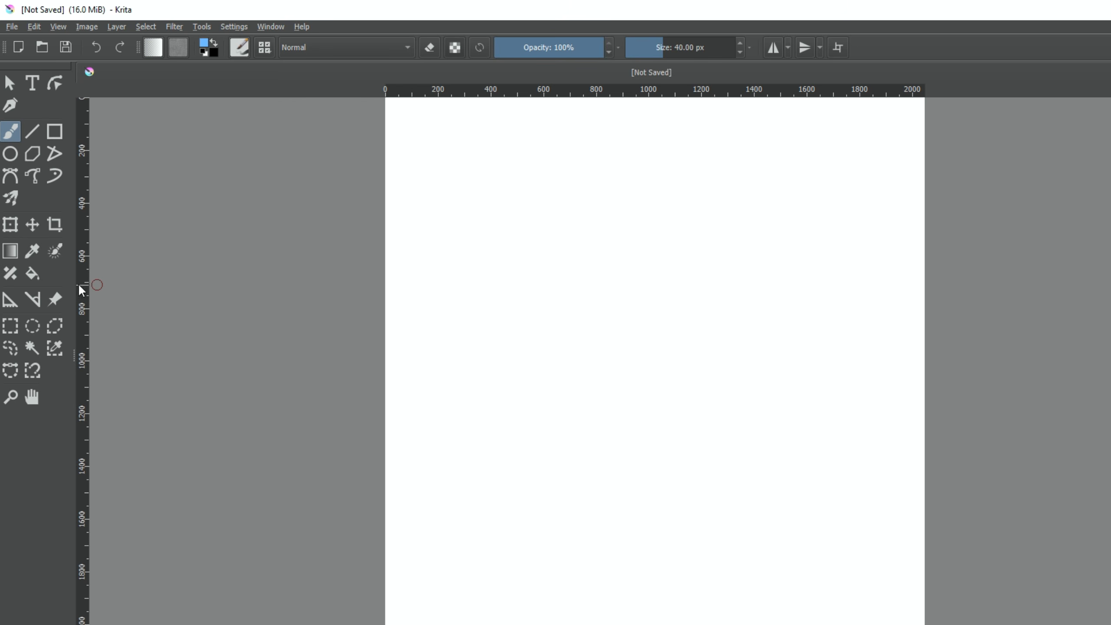
# Draw a linear gradient horizontally across the full canvas width on Paint Layer 1 and hide the Background layer
pyautogui.click(10, 251)
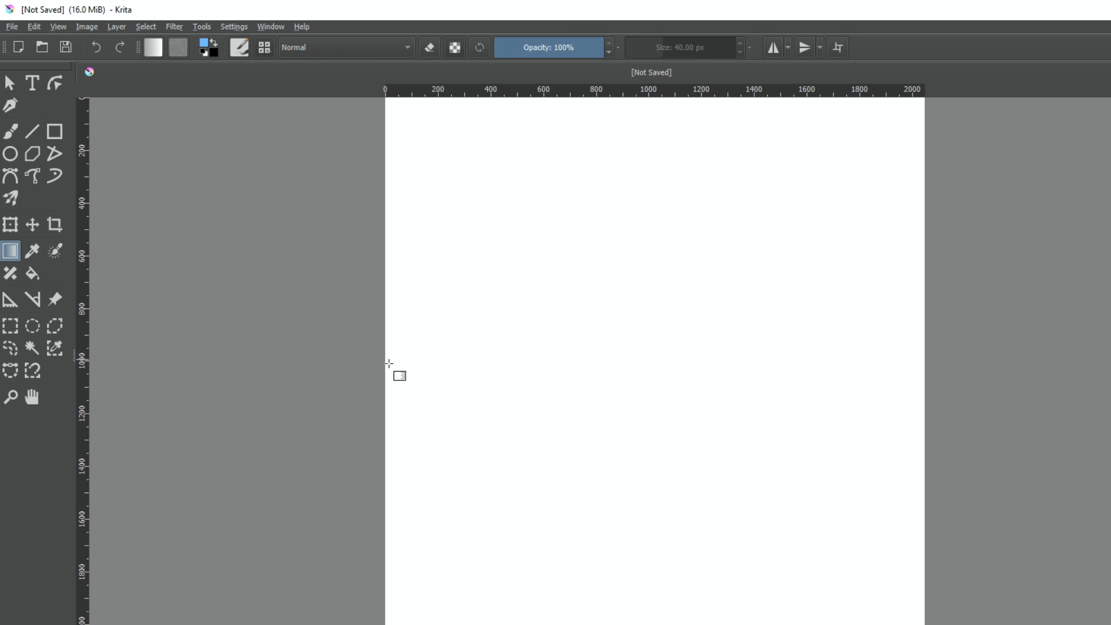
pyautogui.moveTo(919, 351); pyautogui.dragTo(924, 361)
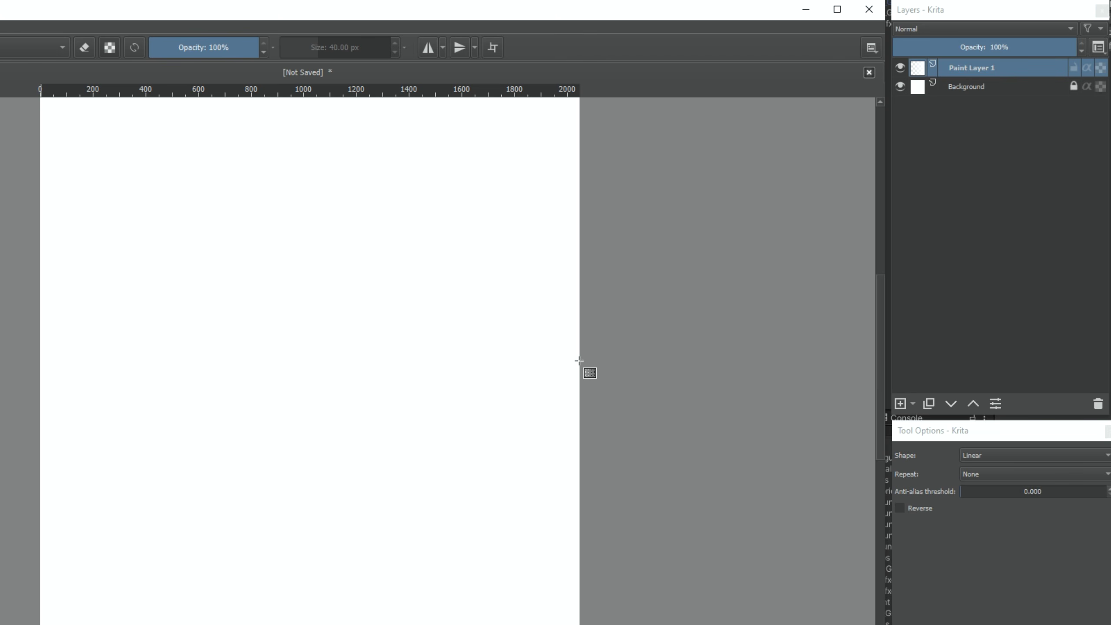
pyautogui.click(901, 86)
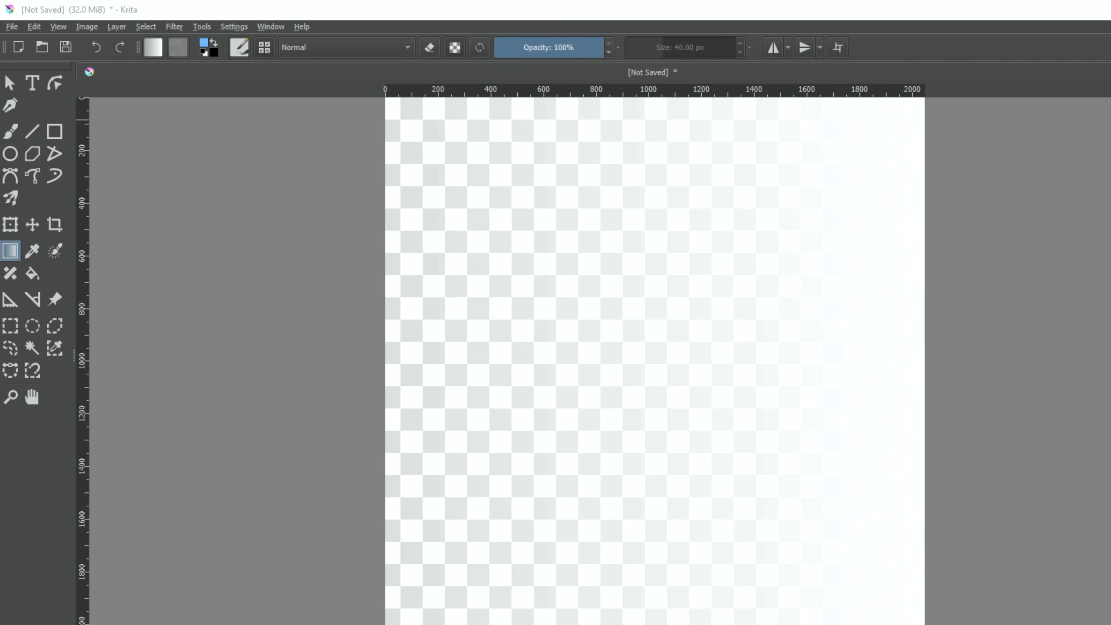
# Export the image as a PNG named GradientHorizontal02 into the project's Textures folder
pyautogui.click(20, 25)
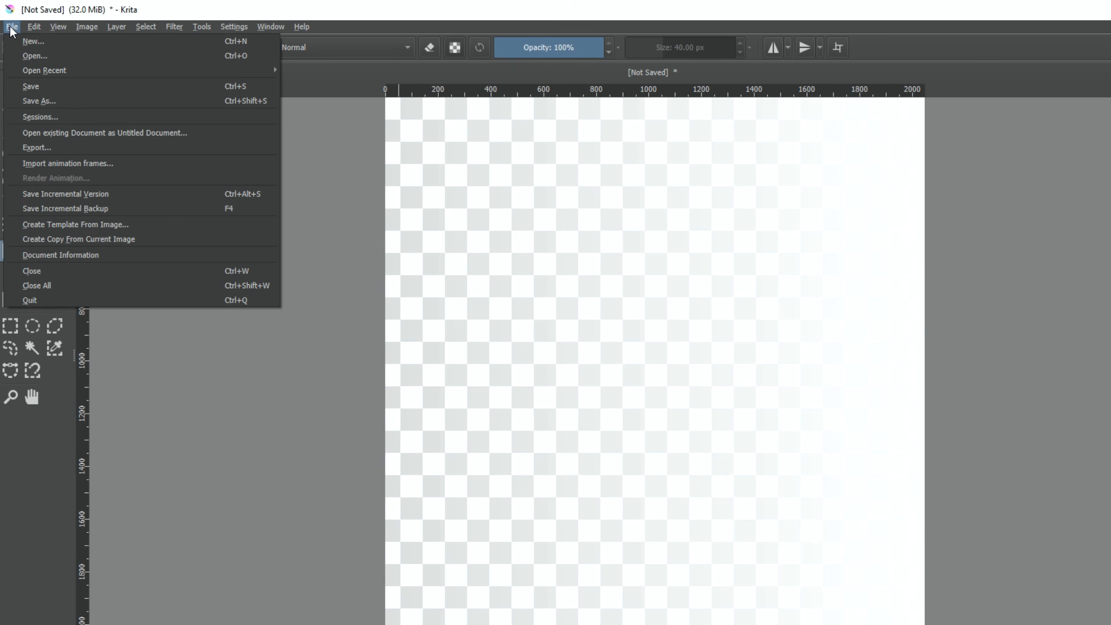
pyautogui.click(52, 147)
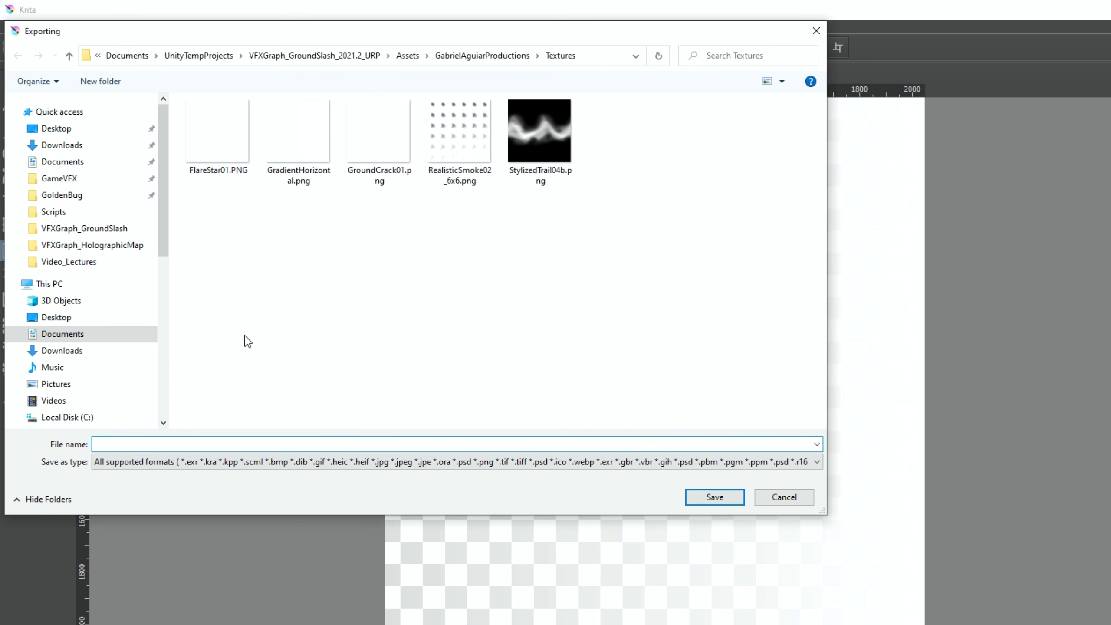
pyautogui.click(171, 462)
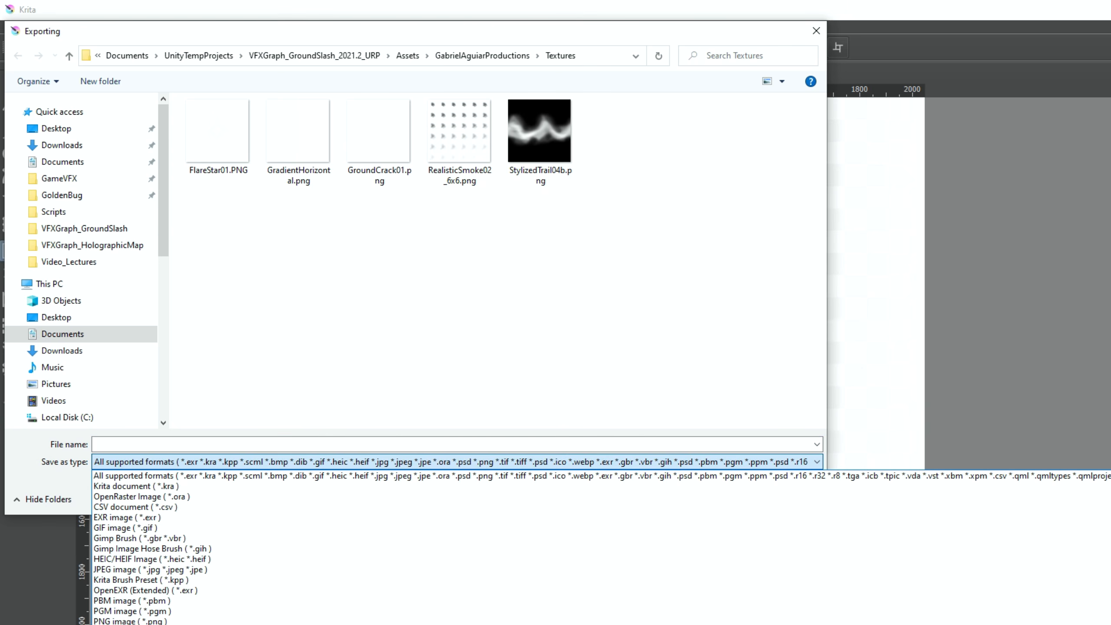
pyautogui.click(126, 620)
pyautogui.click(316, 210)
pyautogui.click(173, 446)
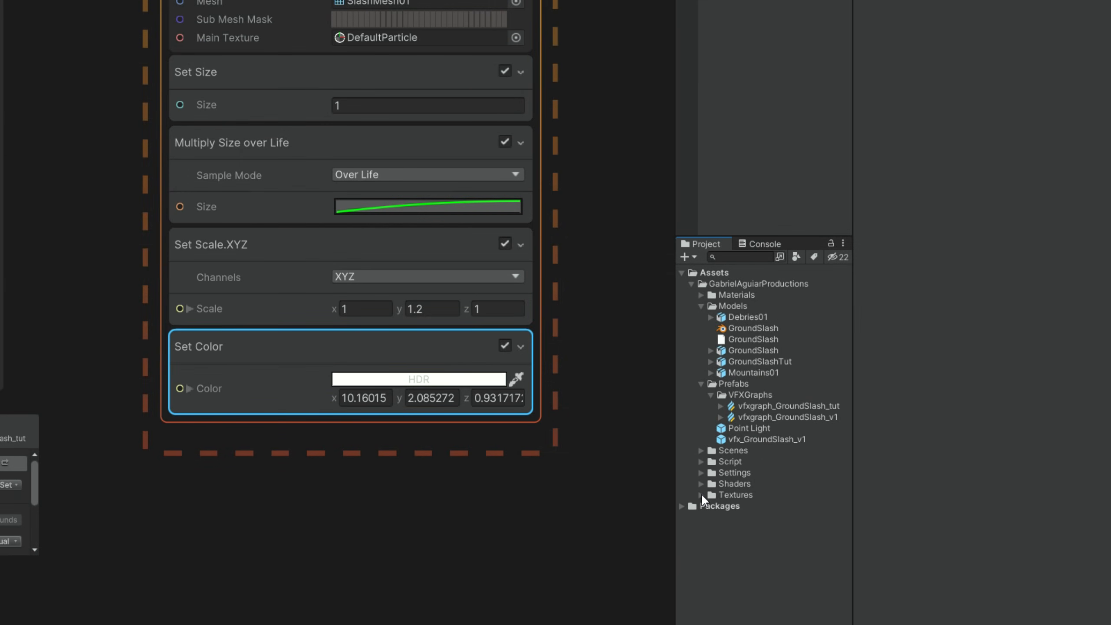
# Back in Unity, enable Alpha Is Transparency for the GradientHorizontal02 texture and apply the import settings
pyautogui.click(701, 494)
pyautogui.click(766, 528)
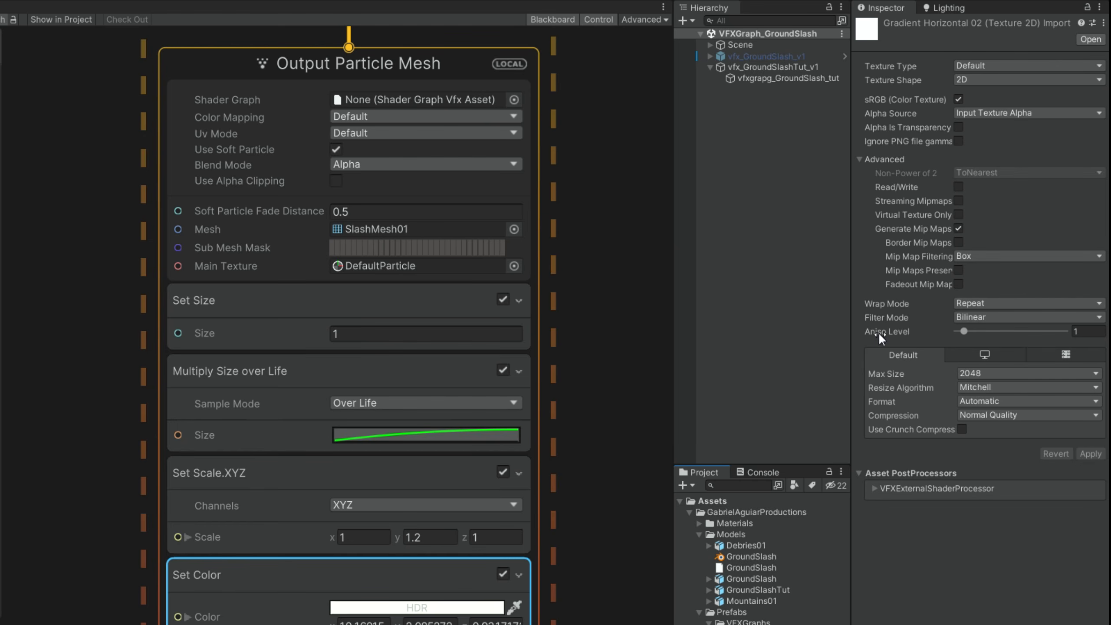
pyautogui.click(959, 126)
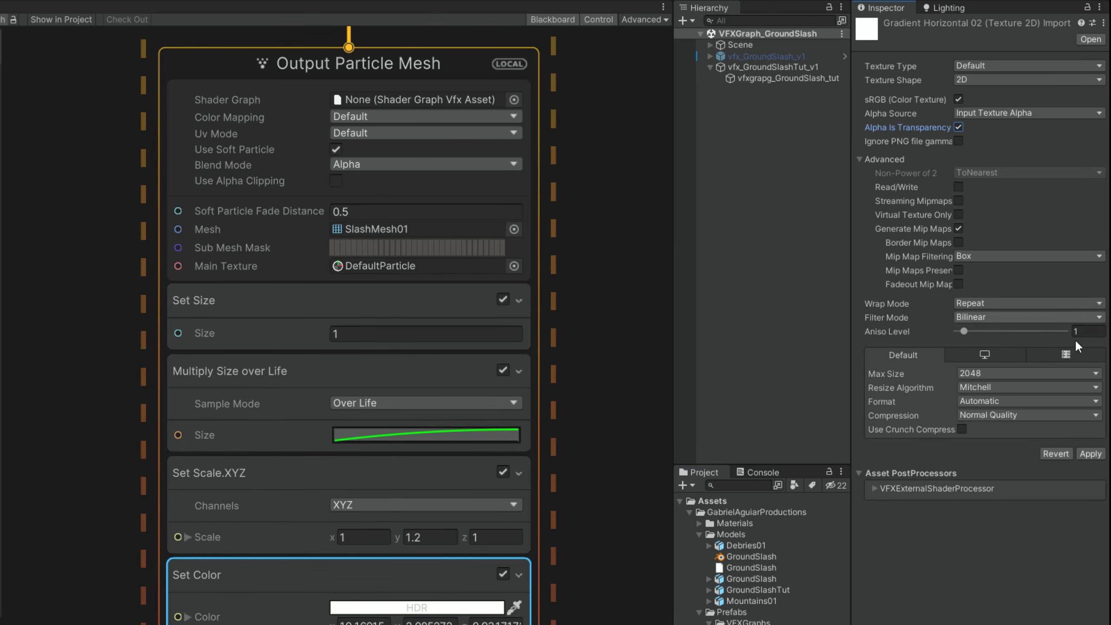
pyautogui.click(1090, 454)
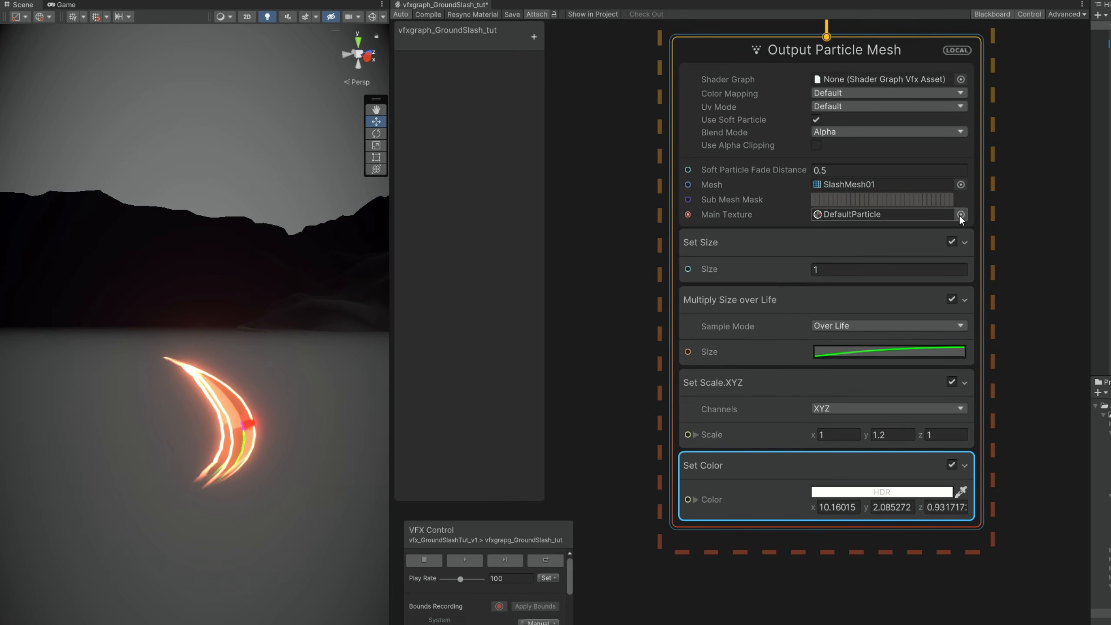
# Assign GradientHorizontal02 as the Main Texture of Output Particle Mesh and set the texture's Wrap Mode to Clamp
pyautogui.click(960, 214)
pyautogui.click(905, 269)
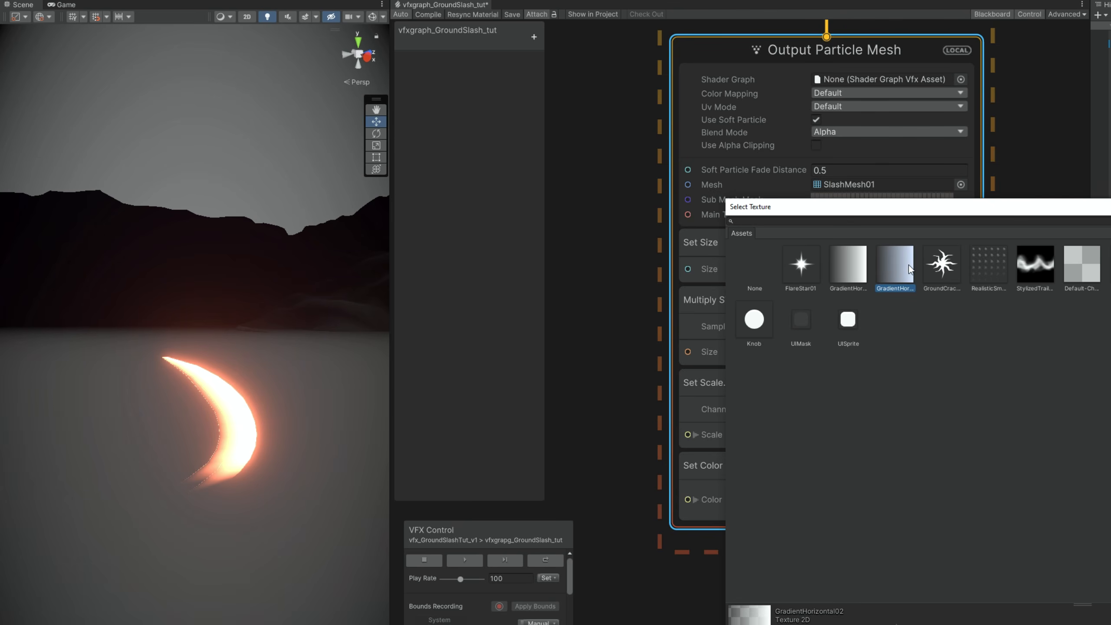
pyautogui.doubleClick(910, 268)
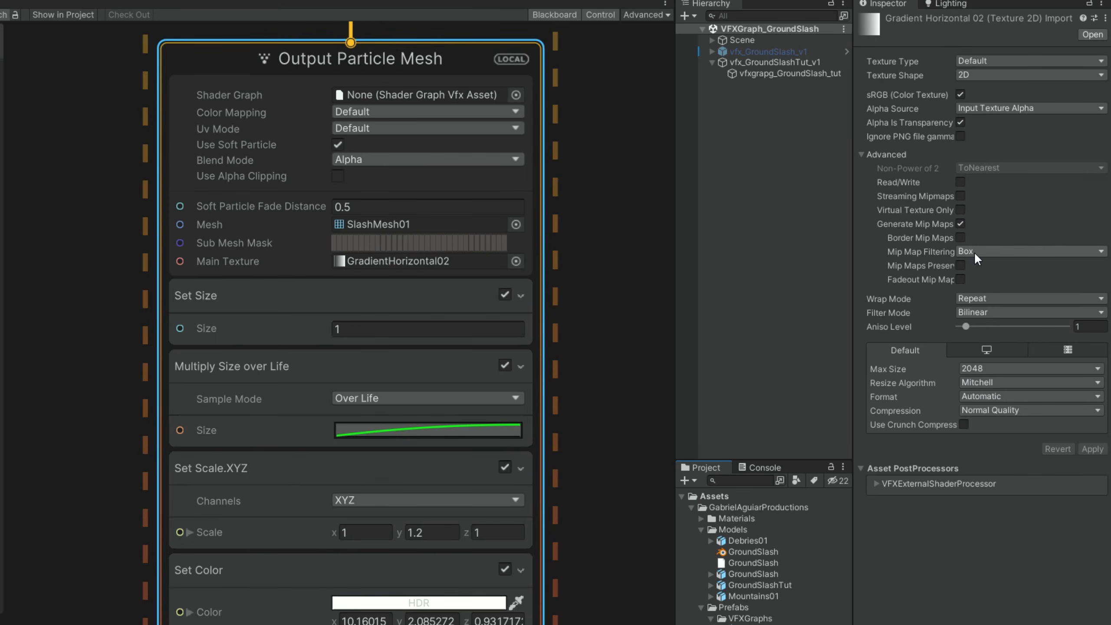
pyautogui.click(980, 294)
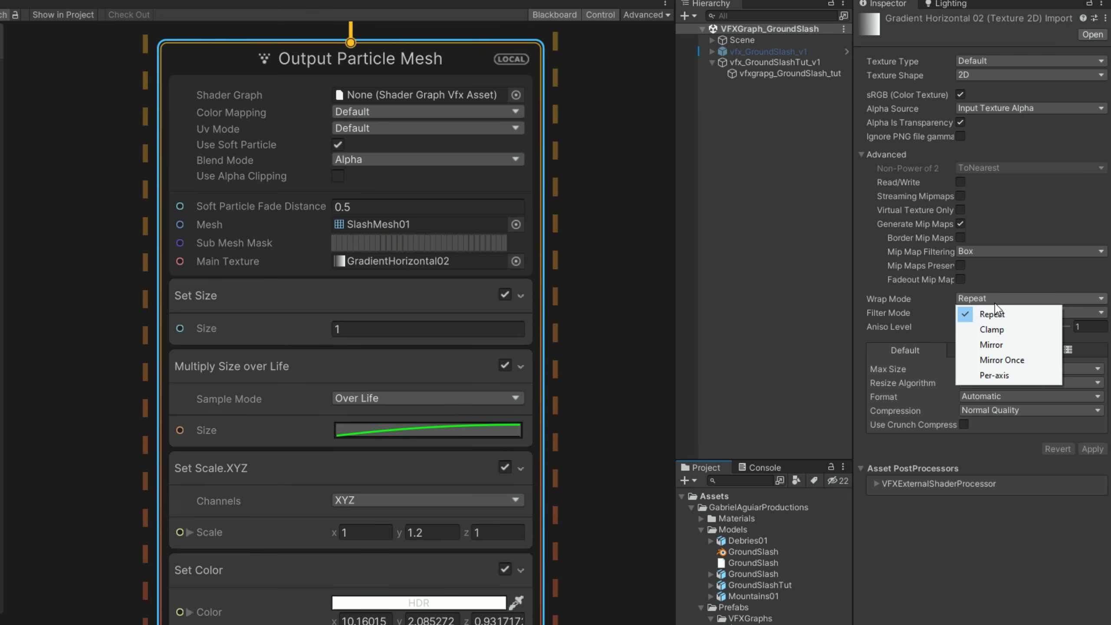
pyautogui.click(994, 330)
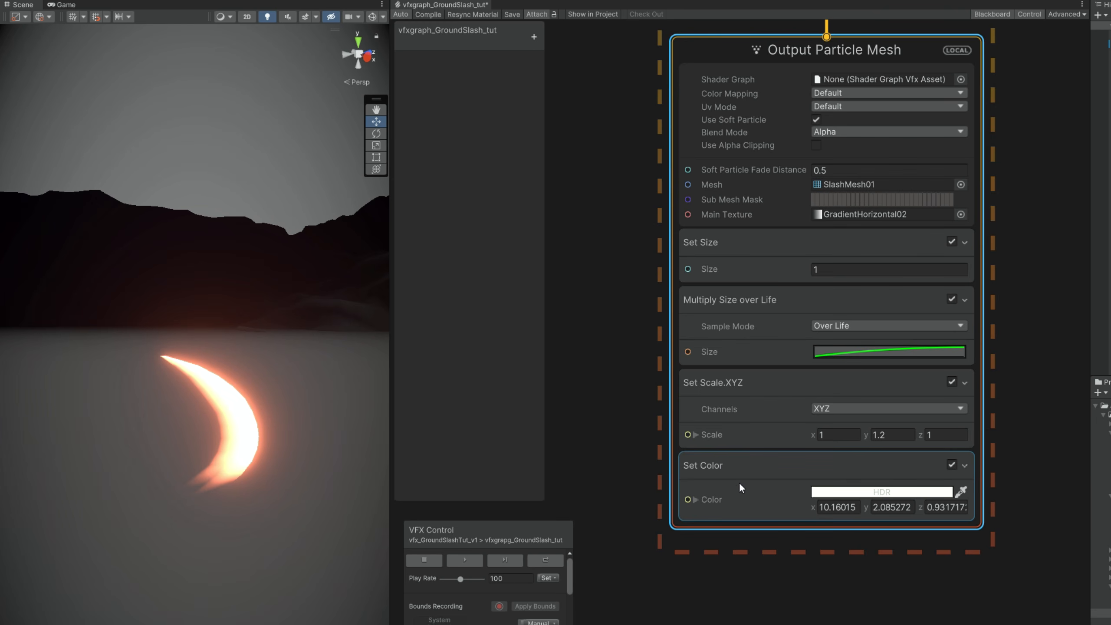
# Add a Set Color over Life block below Set Color in Output Particle Mesh
pyautogui.press('space')
pyautogui.write('set colo')
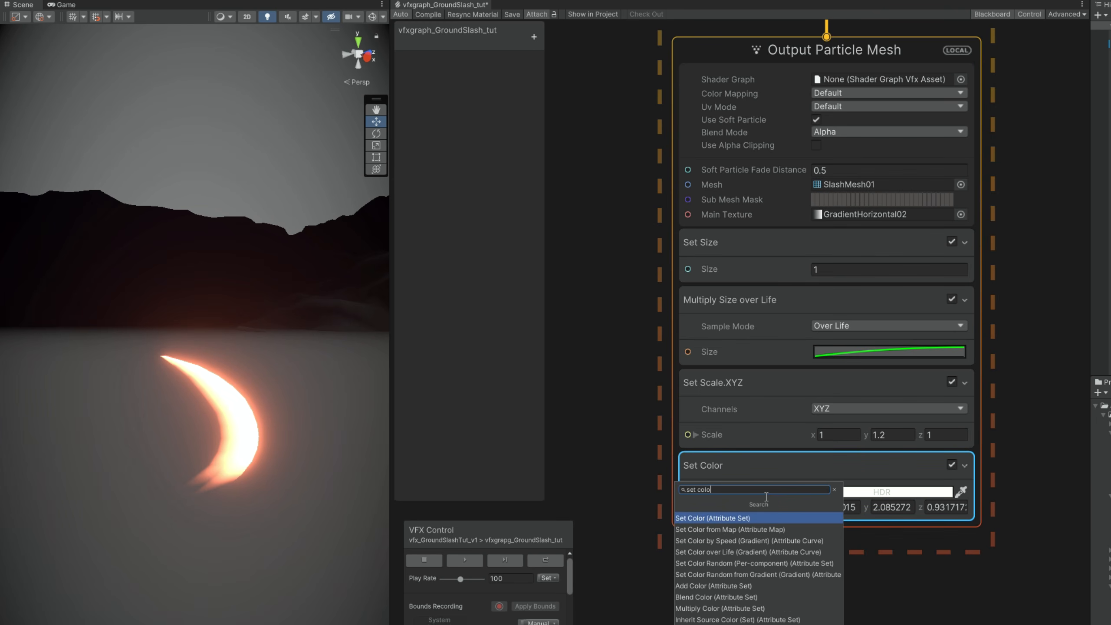
pyautogui.write('r over')
pyautogui.press('Return')
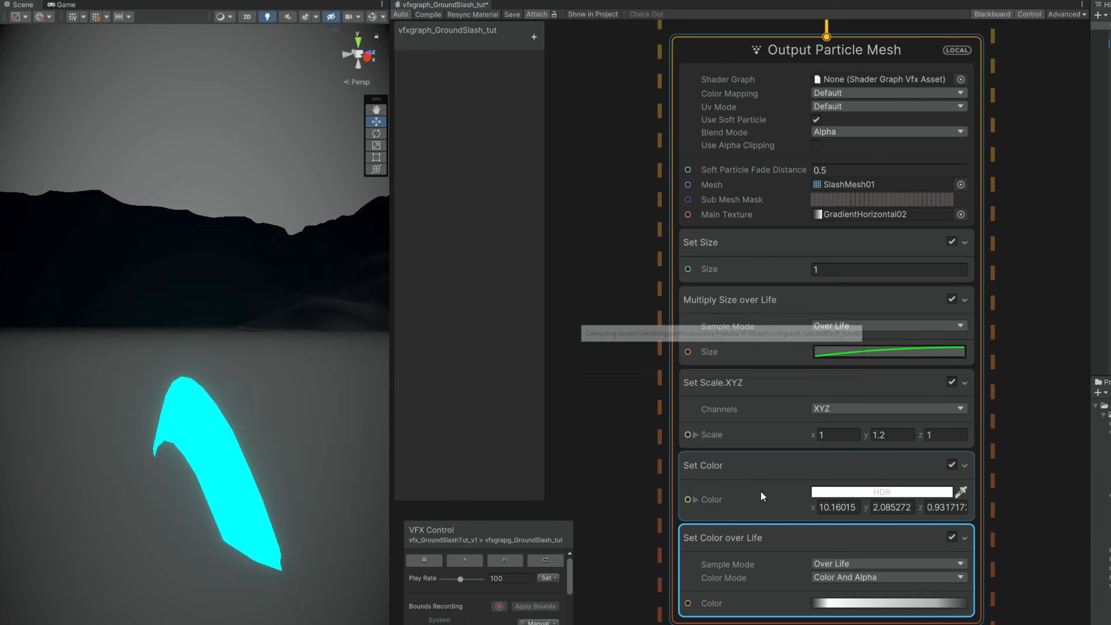
# Reshape the Color over Life gradient to stay white and opaque until about 60%, fading to black and transparent at the end
pyautogui.click(840, 603)
pyautogui.press('Delete')
pyautogui.click(1016, 148)
pyautogui.press('Delete')
pyautogui.moveTo(883, 148); pyautogui.dragTo(972, 148)
pyautogui.doubleClick(1053, 181)
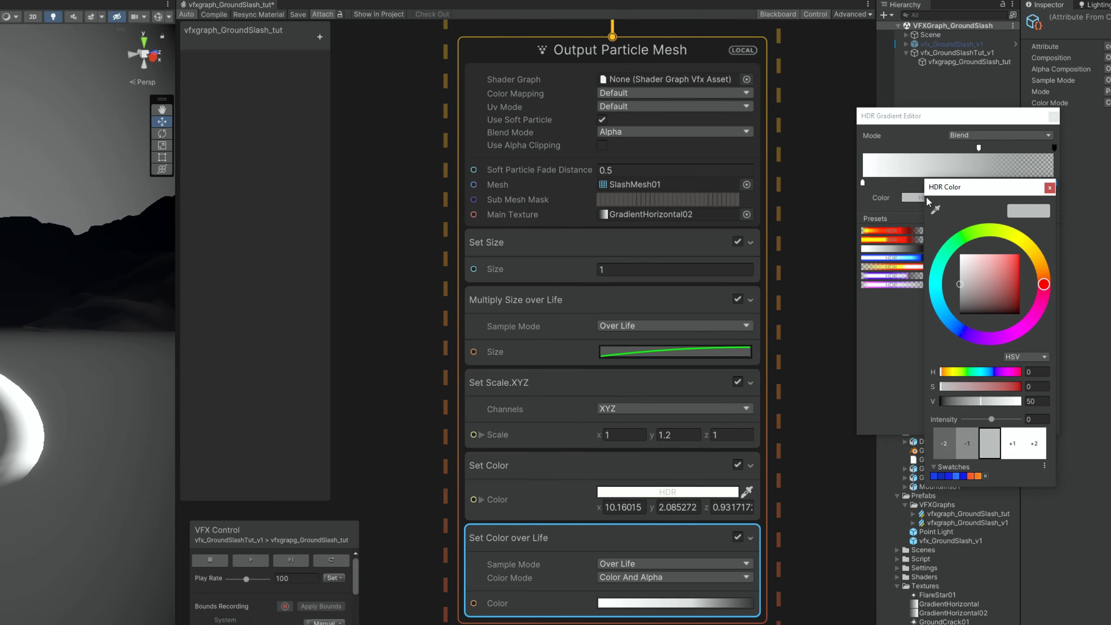
pyautogui.click(1050, 187)
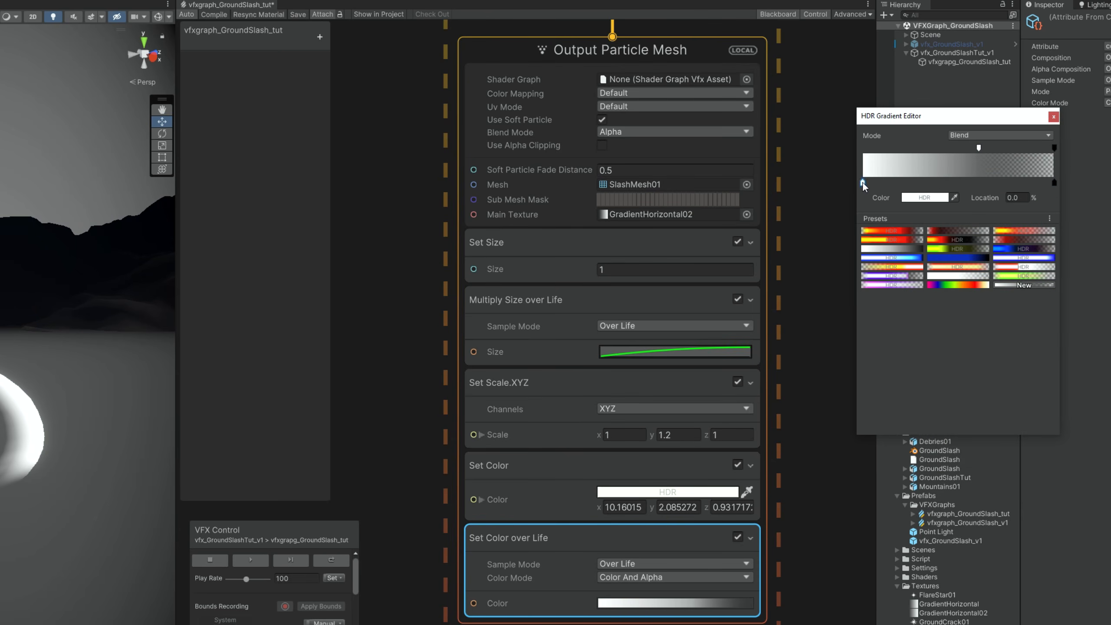
pyautogui.moveTo(863, 183); pyautogui.dragTo(976, 183)
pyautogui.click(1053, 116)
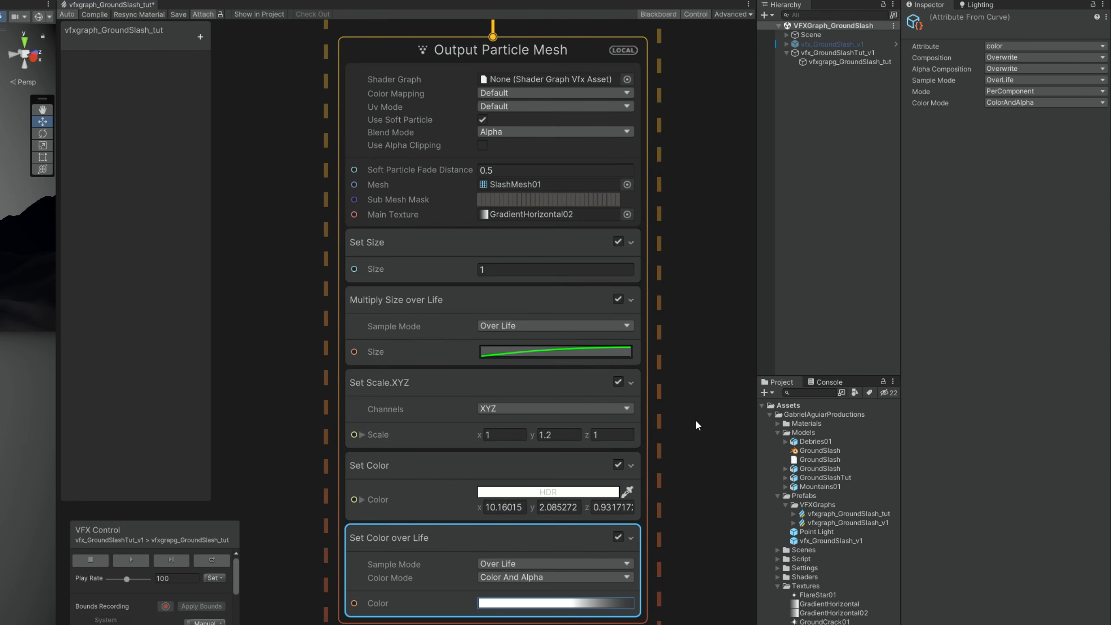
# Set the Color over Life block's Composition and Alpha Composition to Multiply
pyautogui.click(1019, 58)
pyautogui.click(1016, 80)
pyautogui.click(1015, 80)
pyautogui.click(1019, 108)
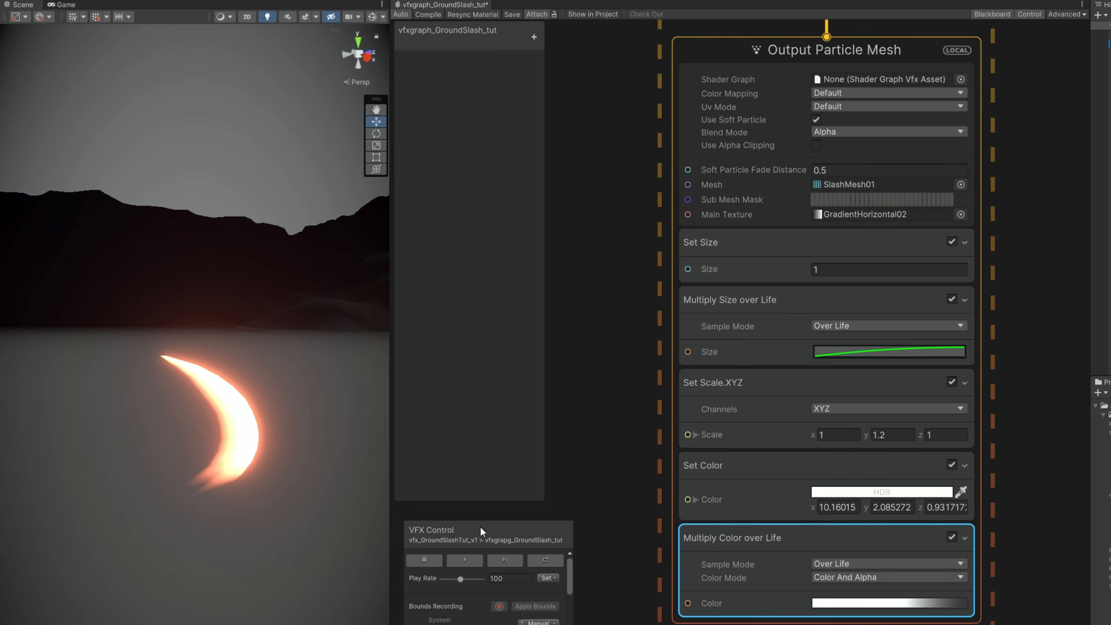
# Play the effect and trigger its OnPlay event to preview the slash fading out
pyautogui.click(476, 560)
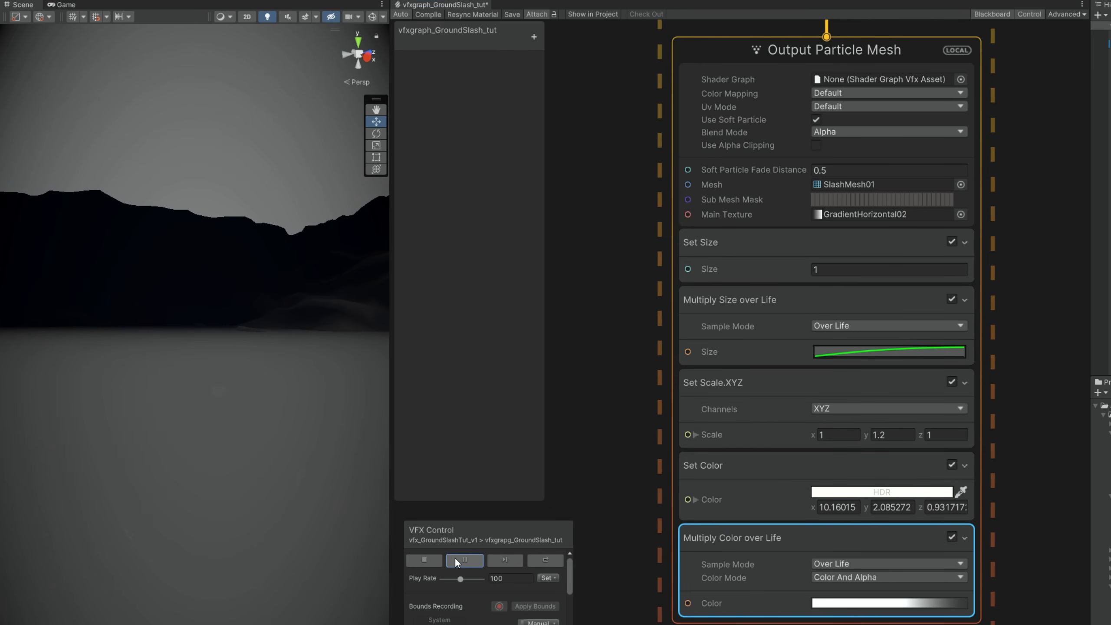
pyautogui.scroll(-3, 459, 617)
pyautogui.click(447, 601)
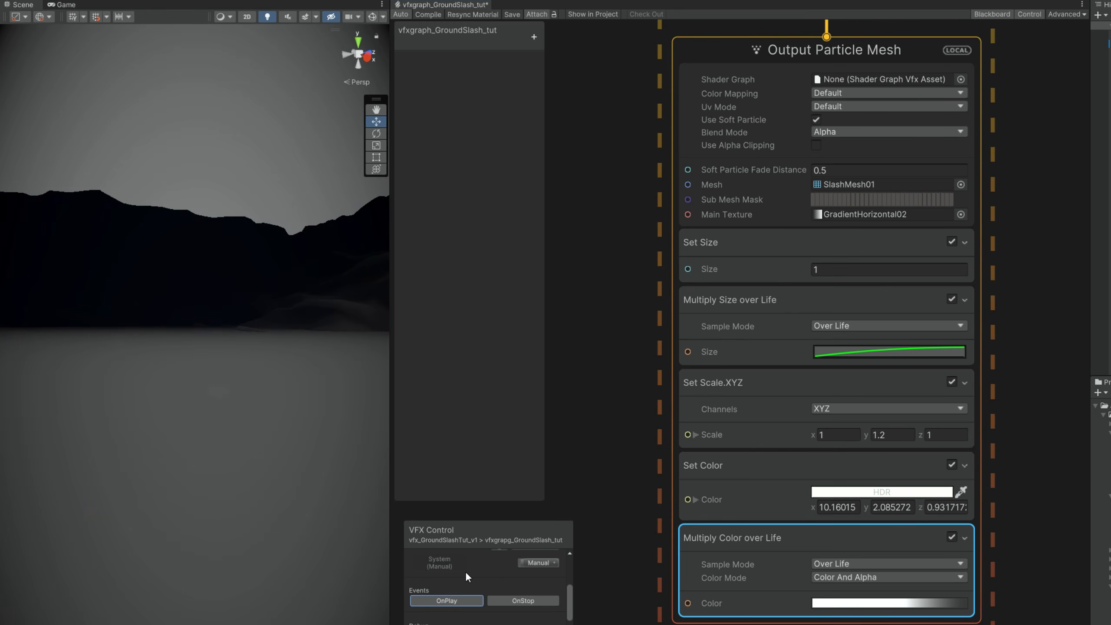
# Create a new simple particle system in the empty graph area beside the slash system
pyautogui.scroll(-10, 759, 376)
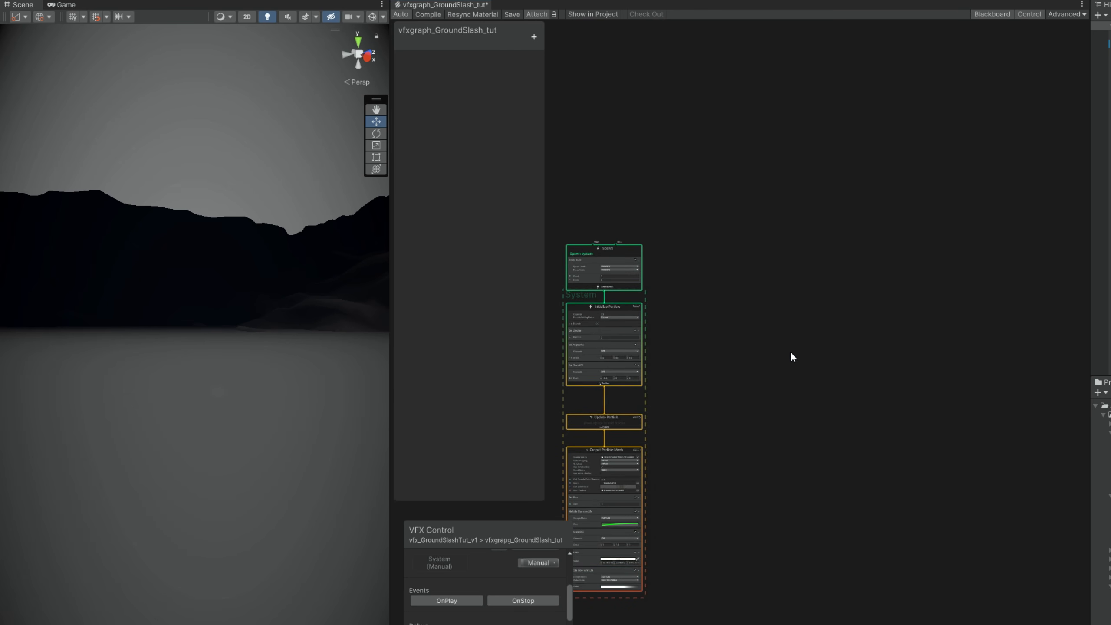
pyautogui.press('space')
pyautogui.write('simpl')
pyautogui.press('Down')
pyautogui.press('Down')
pyautogui.press('Return')
# Add a Spawn Over Distance block below Constant Spawn Rate in the new system's Spawn context
pyautogui.scroll(3, 736, 233)
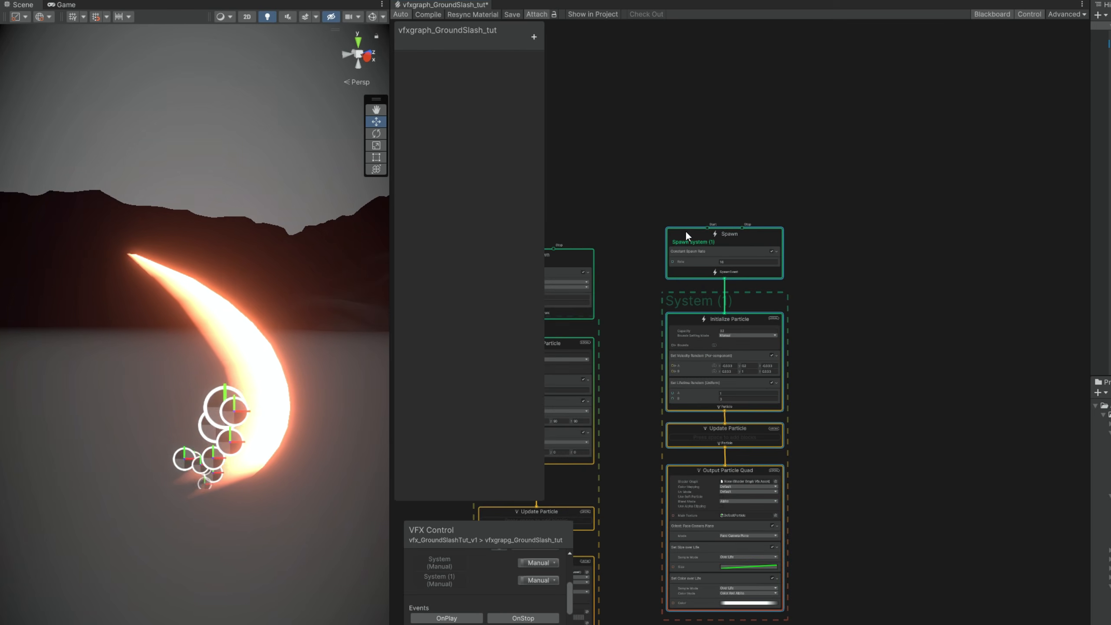
pyautogui.moveTo(688, 233); pyautogui.dragTo(726, 283, button='middle')
pyautogui.scroll(4, 726, 284)
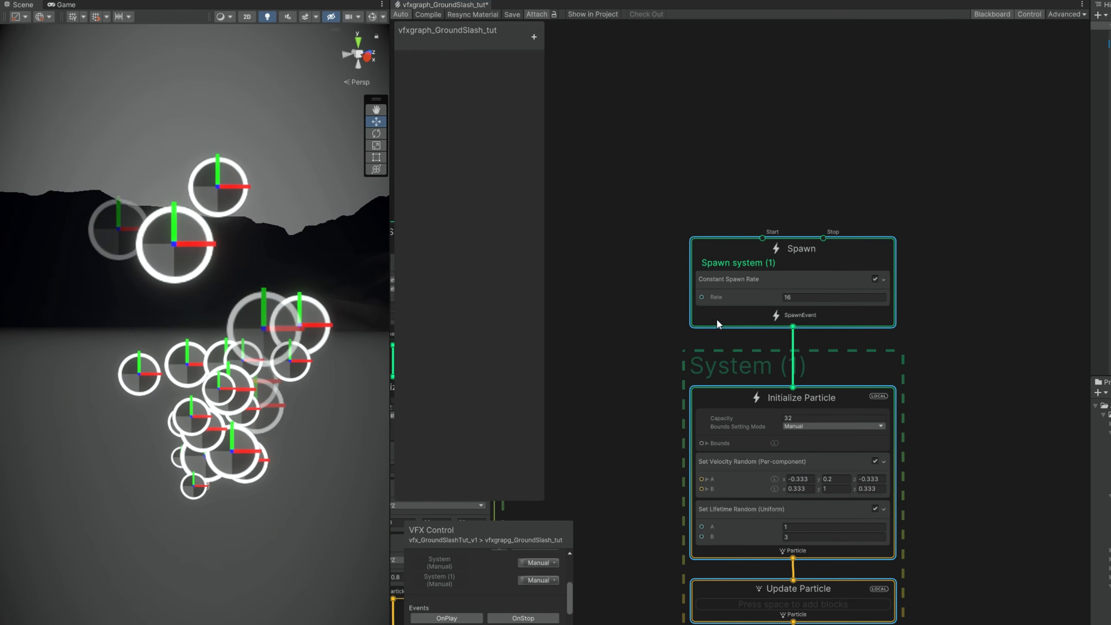
pyautogui.press('space')
pyautogui.write('s')
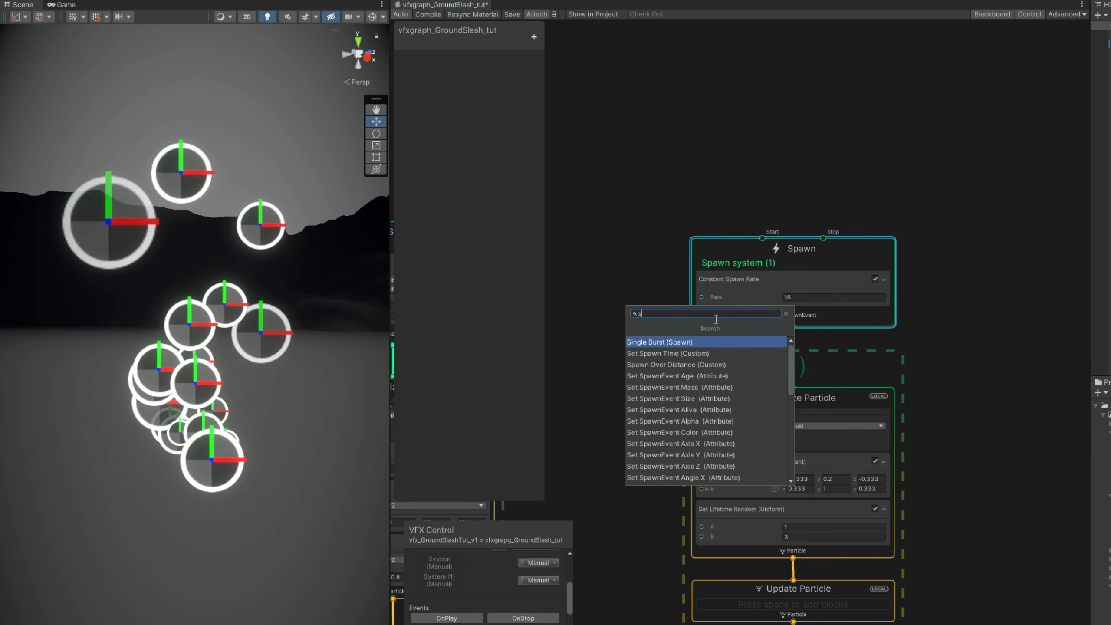
pyautogui.press('Down')
pyautogui.press('Down')
pyautogui.press('Return')
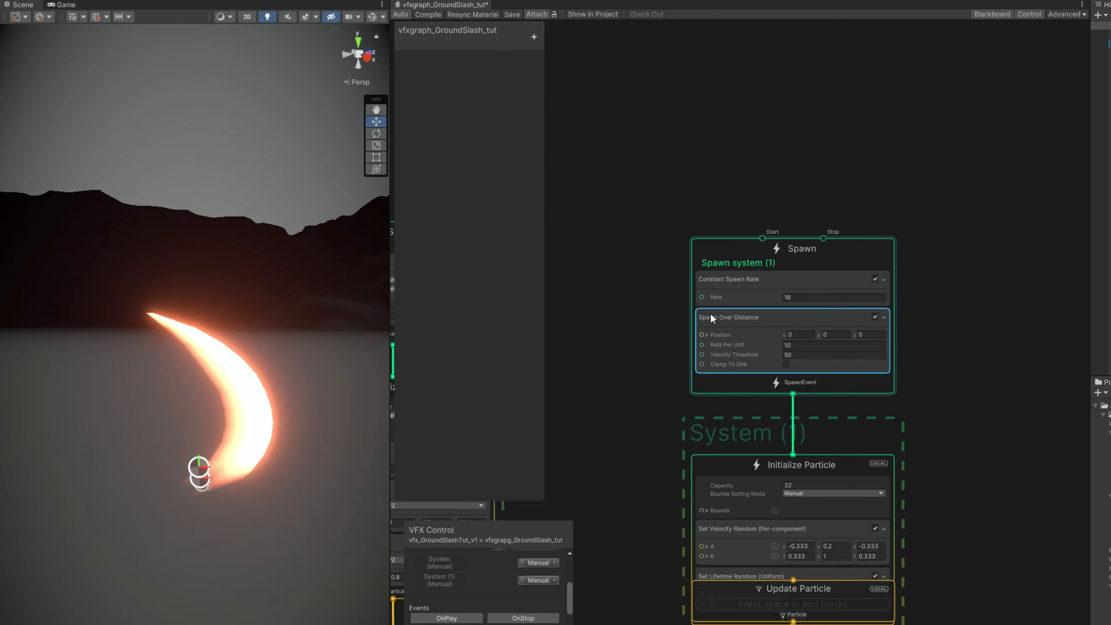
# Remove the Constant Spawn Rate block from the new system's Spawn context
pyautogui.click(717, 282)
pyautogui.press('Delete')
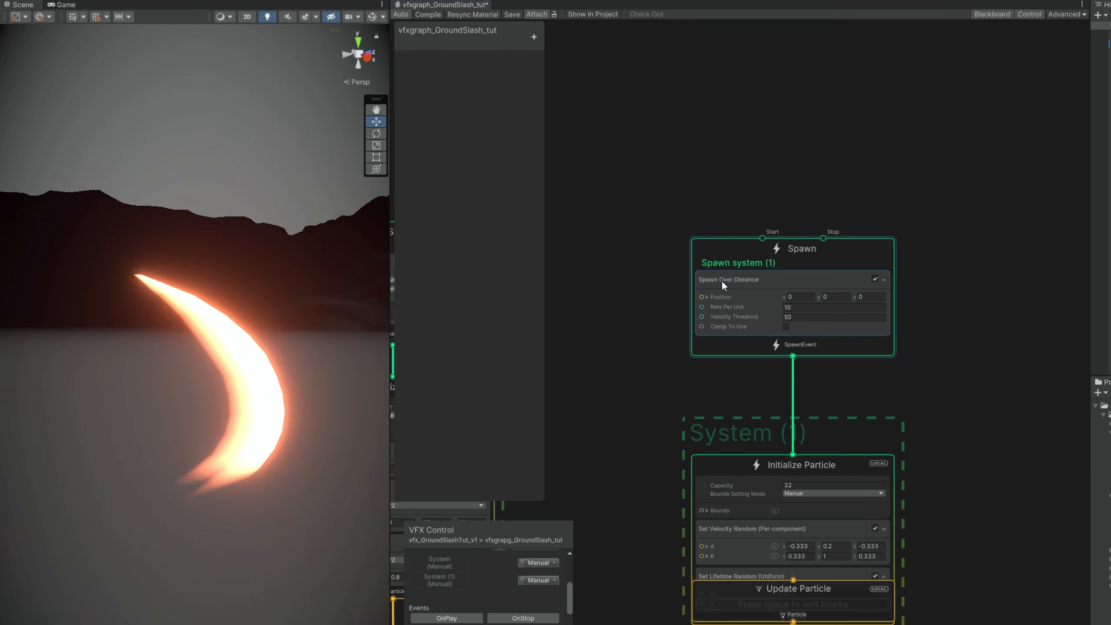
pyautogui.scroll(2, 716, 290)
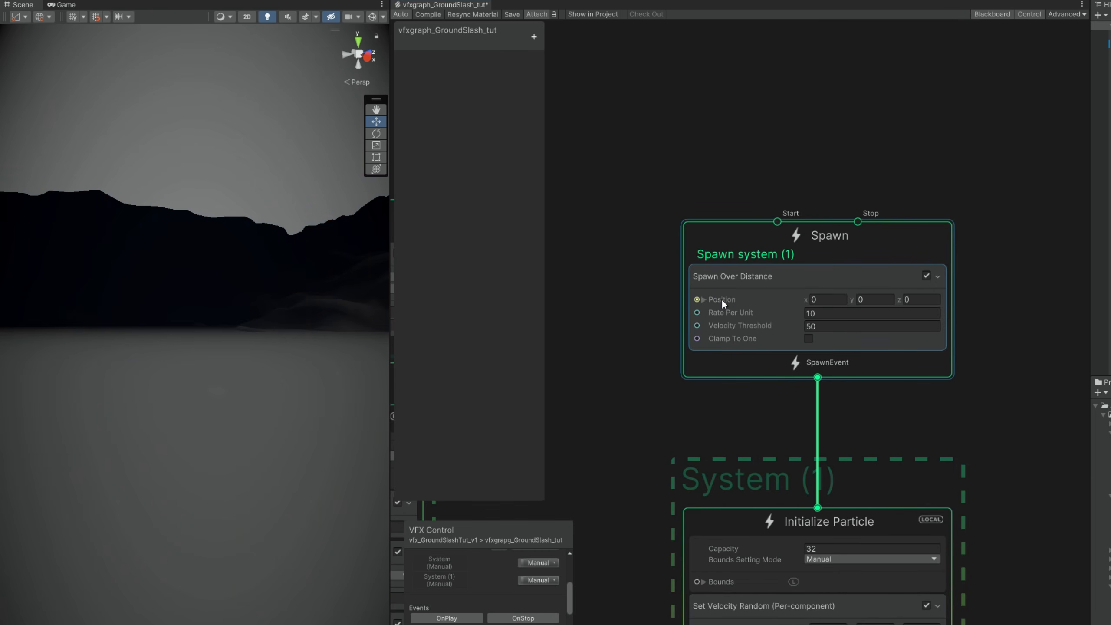
# Add a Change Space operator with World as target space and connect it to the Position input of Spawn Over Distance
pyautogui.moveTo(722, 299); pyautogui.dragTo(843, 295, button='middle')
pyautogui.press('space')
pyautogui.write('chan')
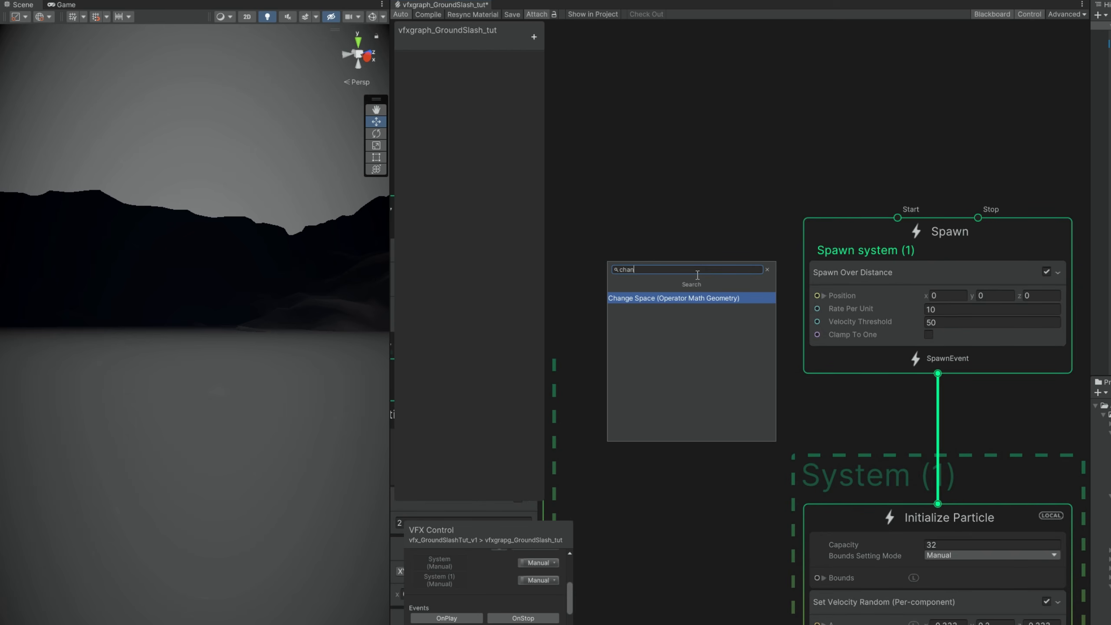
pyautogui.press('Return')
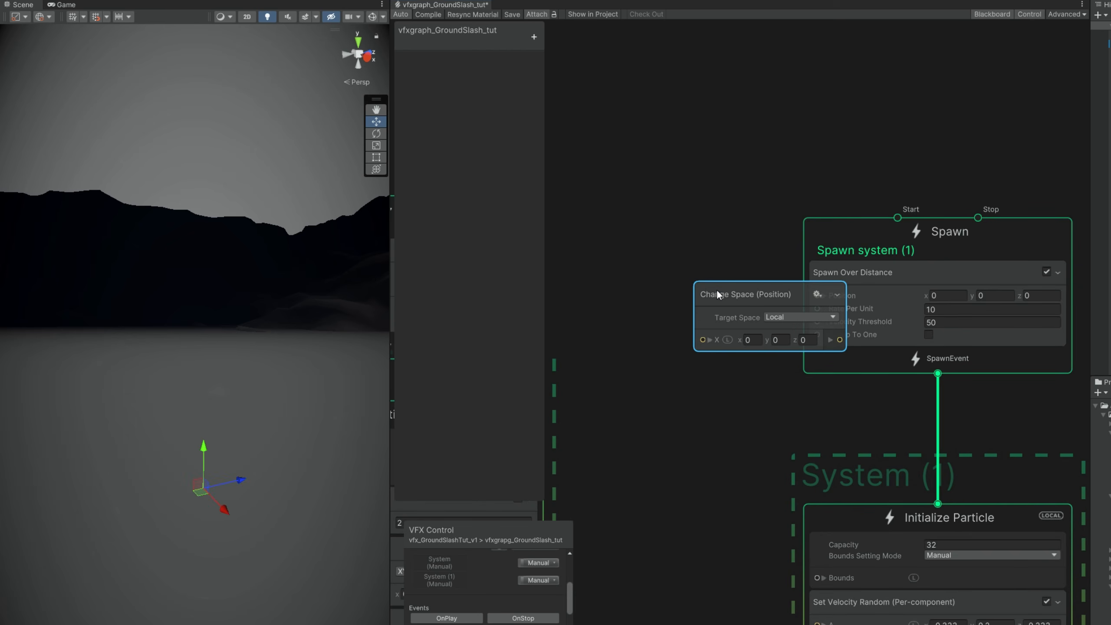
pyautogui.moveTo(717, 289); pyautogui.dragTo(650, 215)
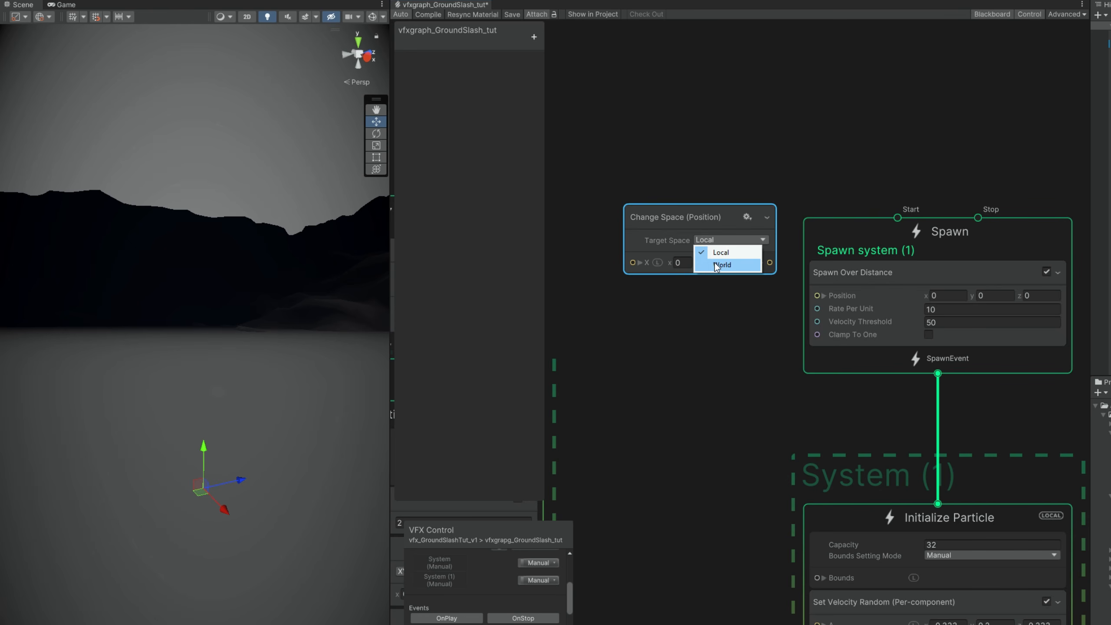
pyautogui.moveTo(770, 263); pyautogui.dragTo(817, 295)
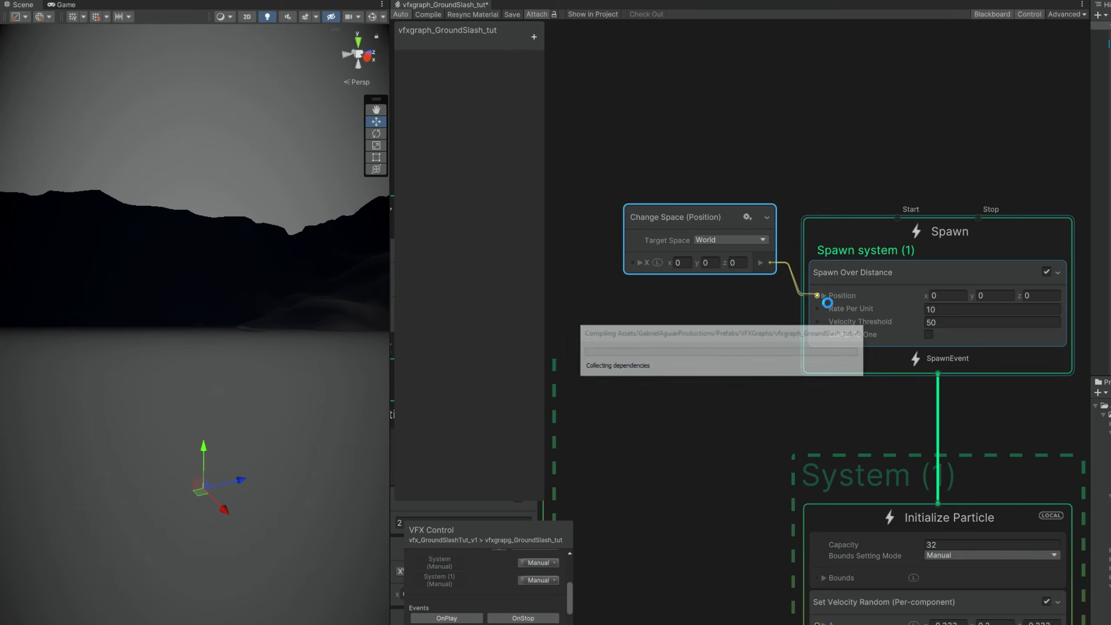
# Move the effect in the scene to test the distance spawning and set Spawn Over Distance's Rate Per Unit to 4
pyautogui.moveTo(336, 469); pyautogui.dragTo(234, 480)
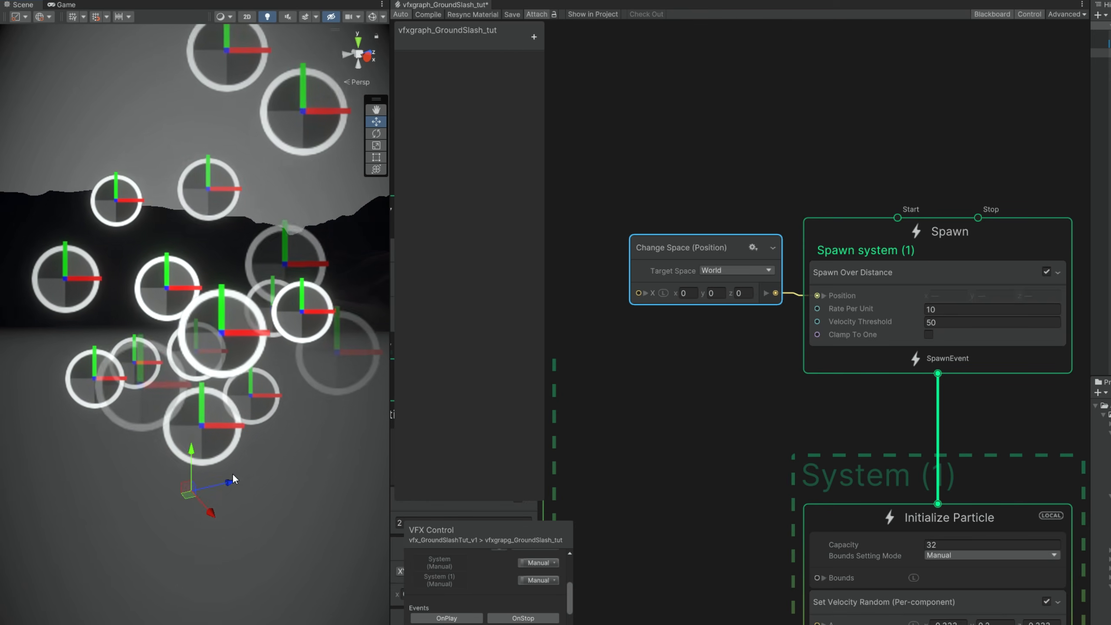
pyautogui.click(992, 309)
pyautogui.write('4')
# Remove the Set Velocity Random block from Initialize Particle and switch the new particle system to World space
pyautogui.moveTo(856, 374); pyautogui.dragTo(774, 379, button='middle')
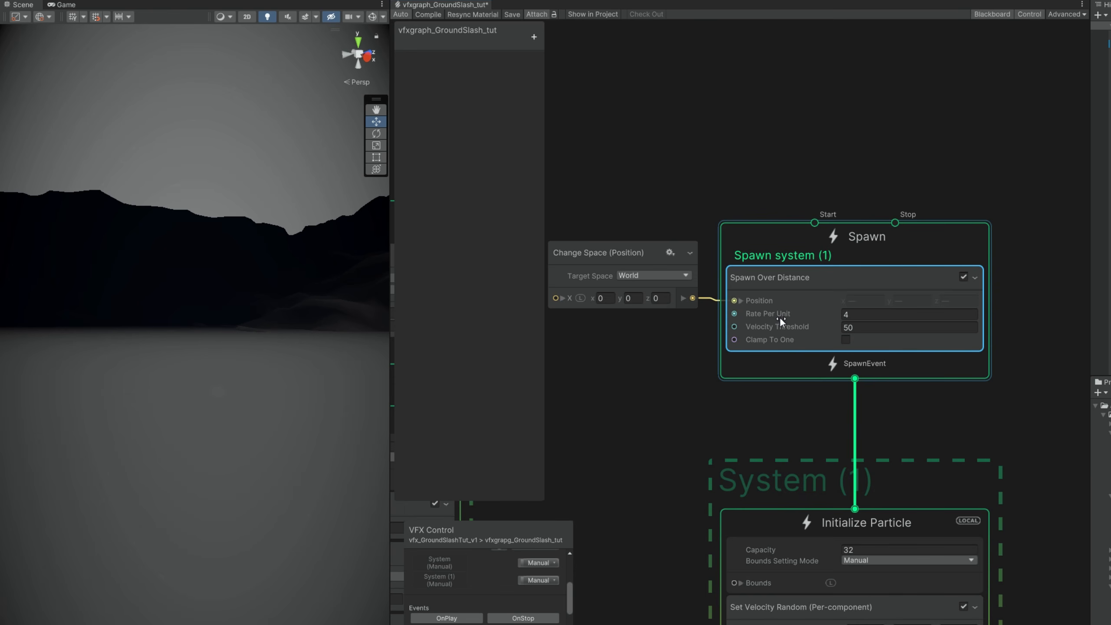
pyautogui.moveTo(777, 439); pyautogui.dragTo(702, 203, button='middle')
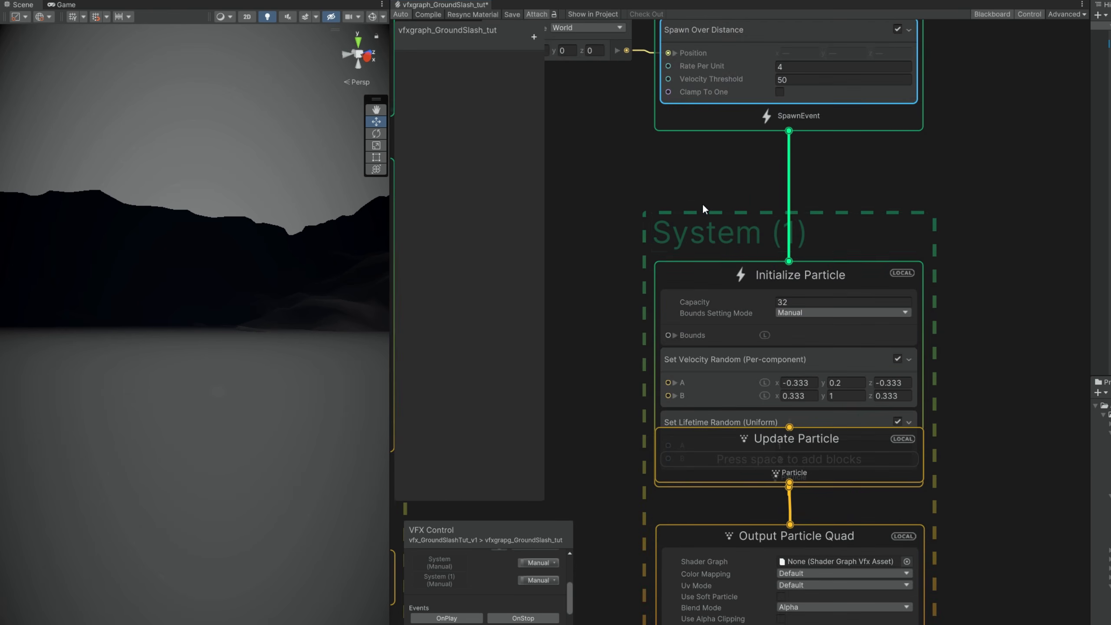
pyautogui.moveTo(702, 281); pyautogui.dragTo(700, 195)
pyautogui.click(697, 275)
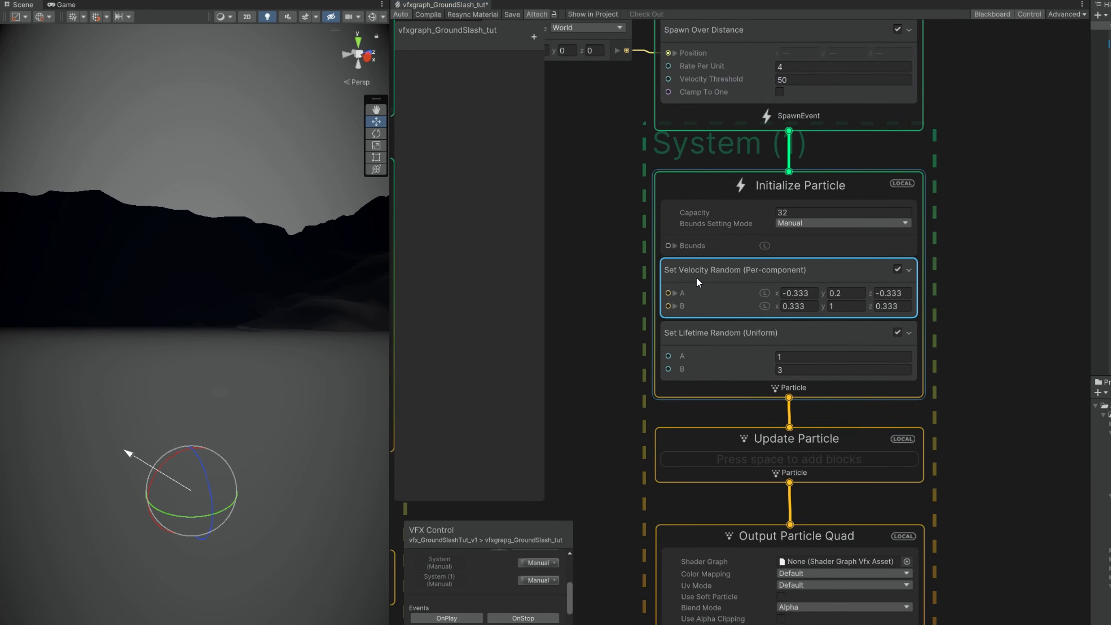
pyautogui.press('Delete')
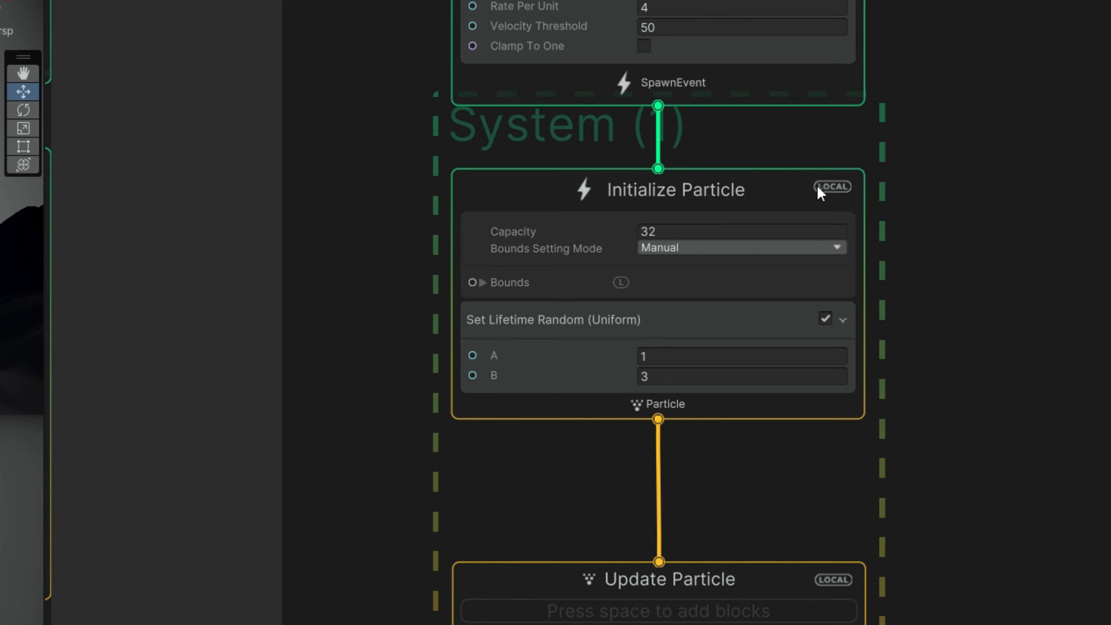
pyautogui.click(821, 186)
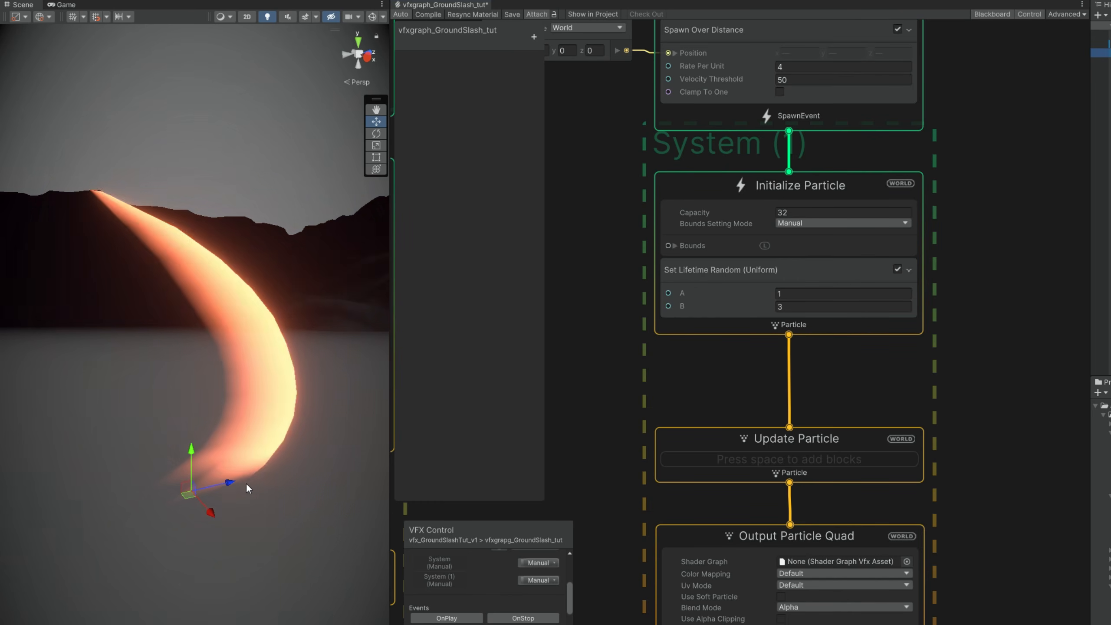
pyautogui.moveTo(231, 481); pyautogui.dragTo(211, 499)
# Add a Set Position block in Local space to Initialize Particle and move the effect to test the particle trail
pyautogui.click(704, 268)
pyautogui.press('space')
pyautogui.write('set pos')
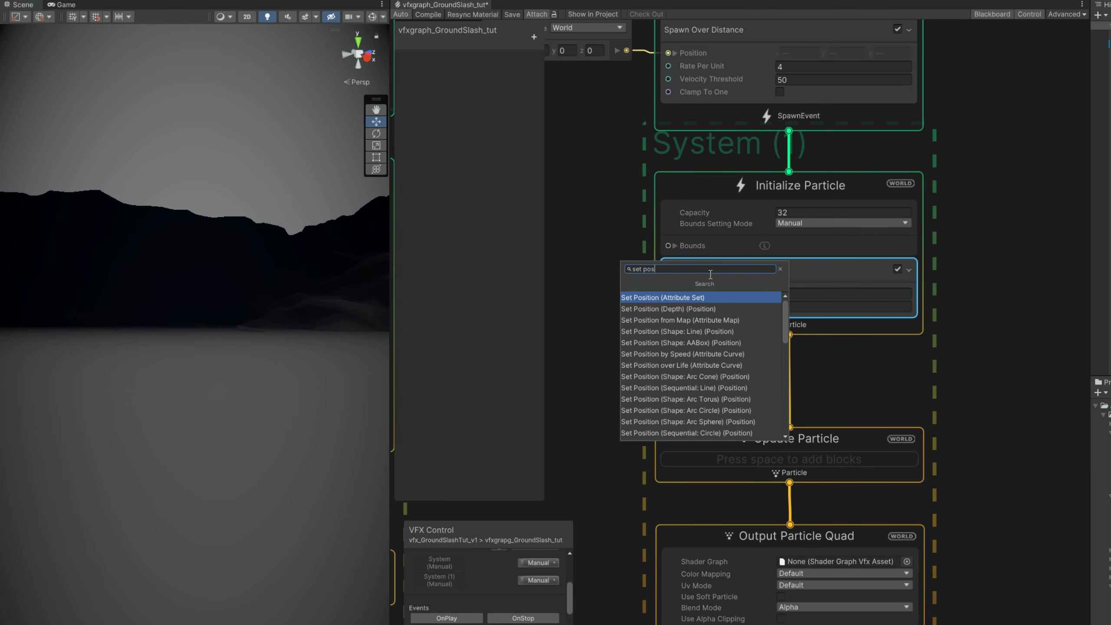
pyautogui.press('Return')
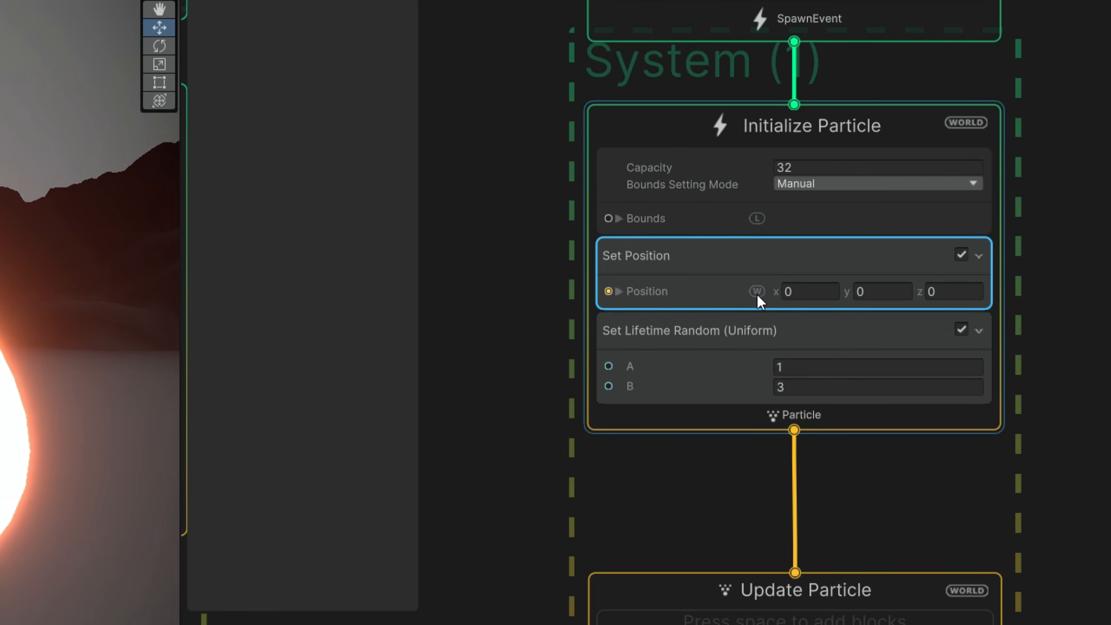
pyautogui.click(758, 292)
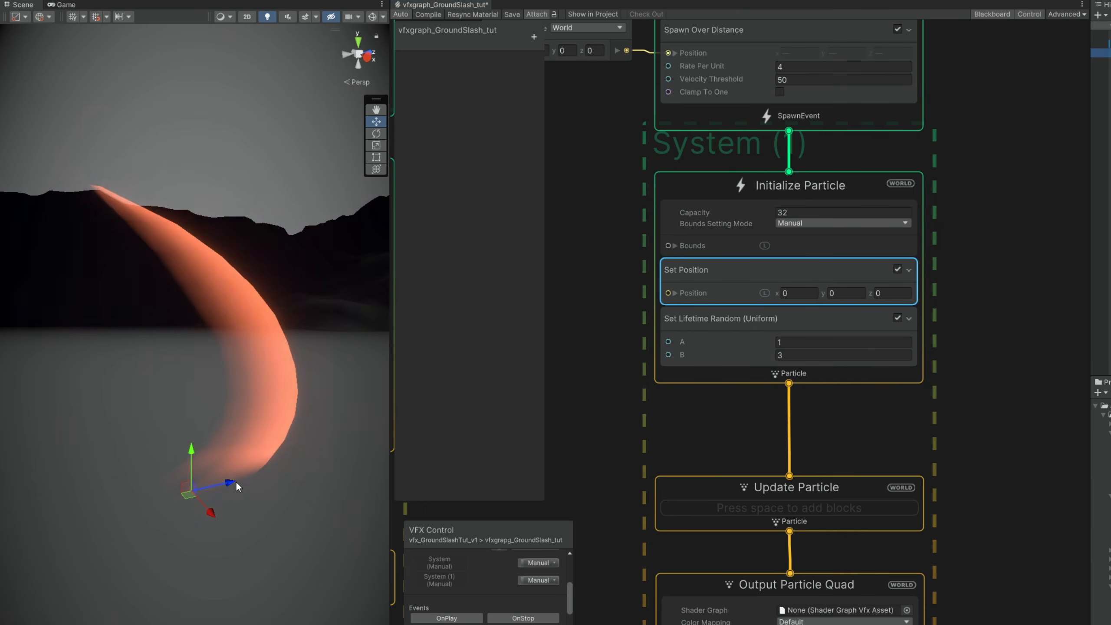
pyautogui.moveTo(66, 512); pyautogui.dragTo(134, 499)
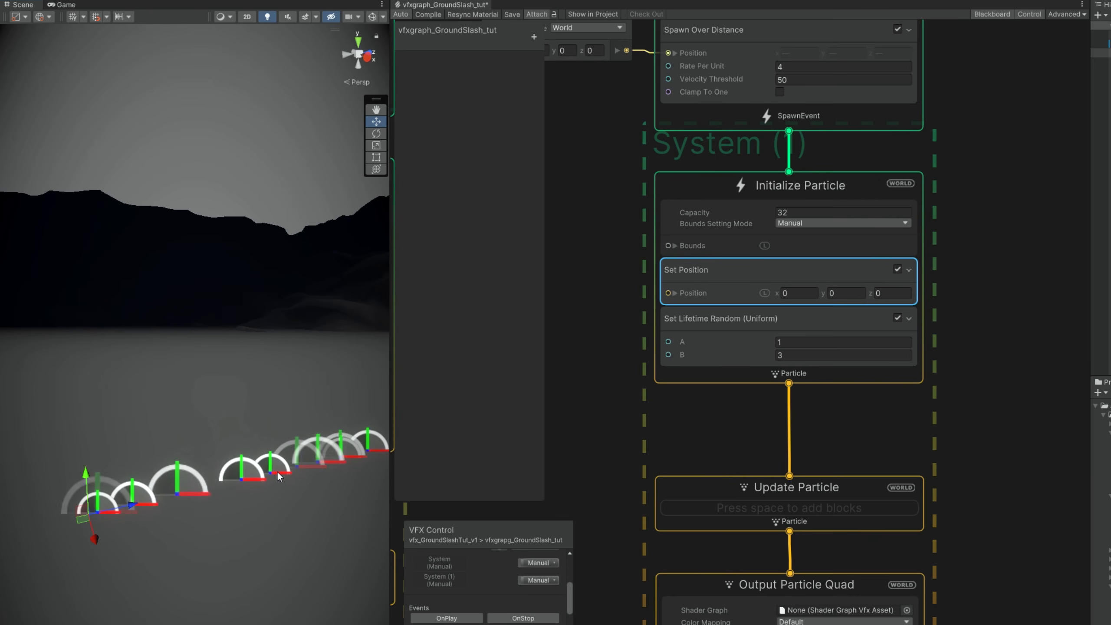
# Replace the Output Particle Quad with an Output Particle Forward Decal placed below Update Particle
pyautogui.moveTo(706, 407); pyautogui.dragTo(749, 264, button='middle')
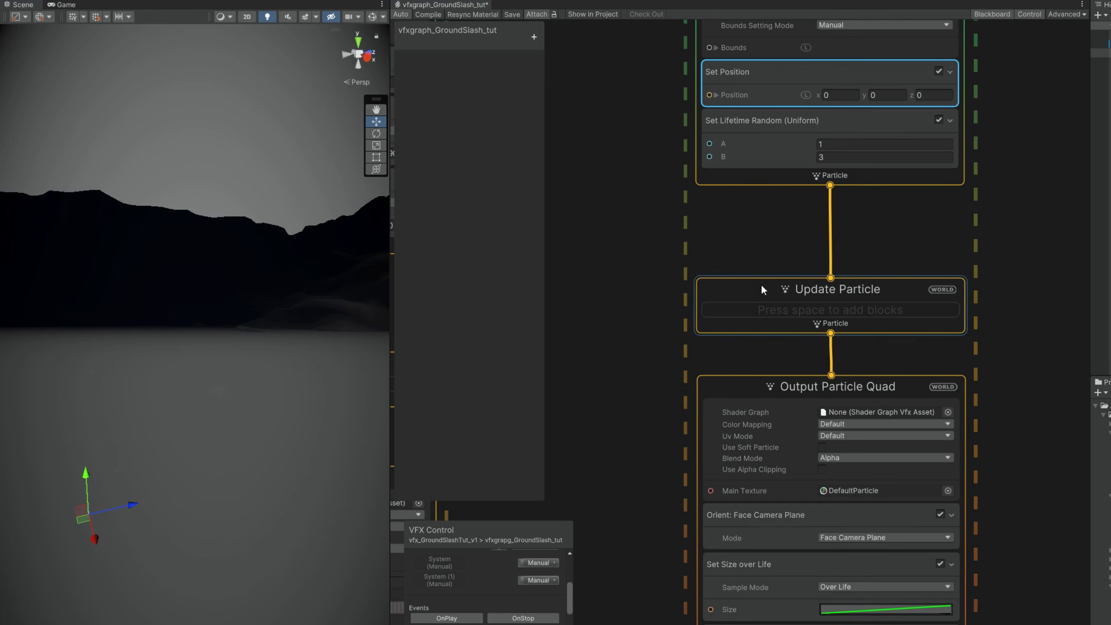
pyautogui.moveTo(750, 376); pyautogui.dragTo(737, 319, button='middle')
pyautogui.press('Delete')
pyautogui.press('space')
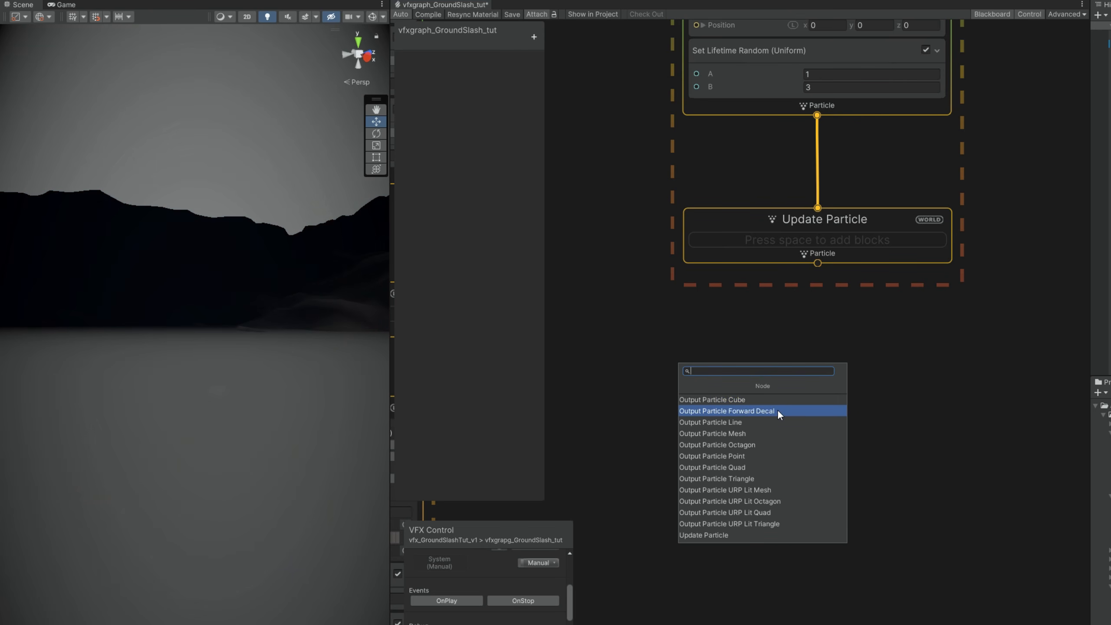
pyautogui.click(778, 410)
pyautogui.moveTo(754, 398); pyautogui.dragTo(742, 328)
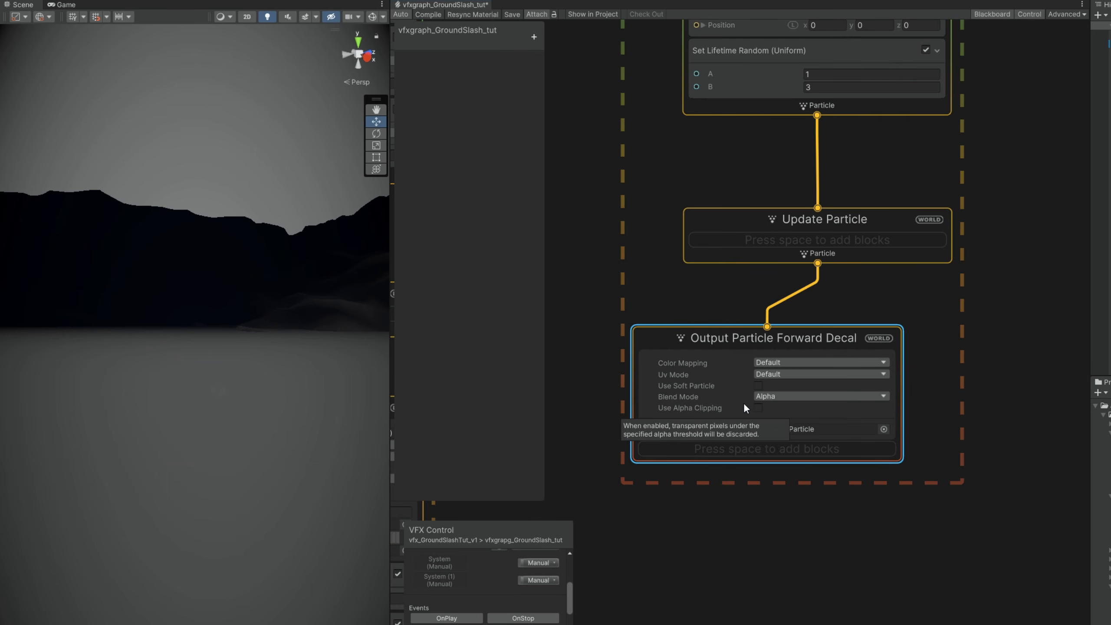
# Set the decal output's Main Texture to Default-Particle
pyautogui.click(884, 429)
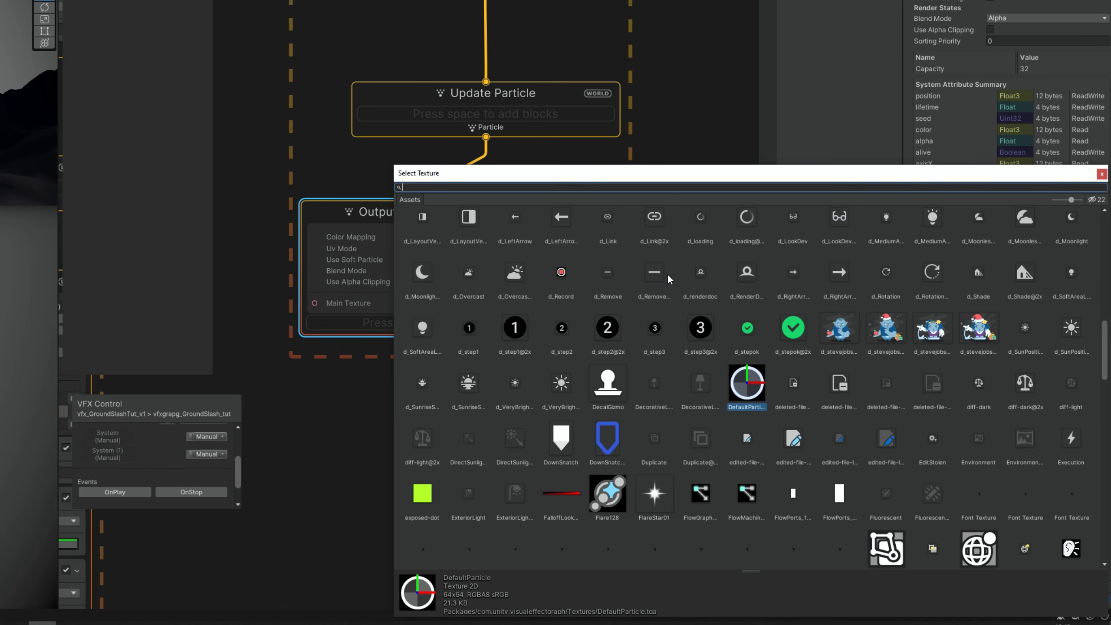
pyautogui.click(1093, 200)
pyautogui.doubleClick(845, 231)
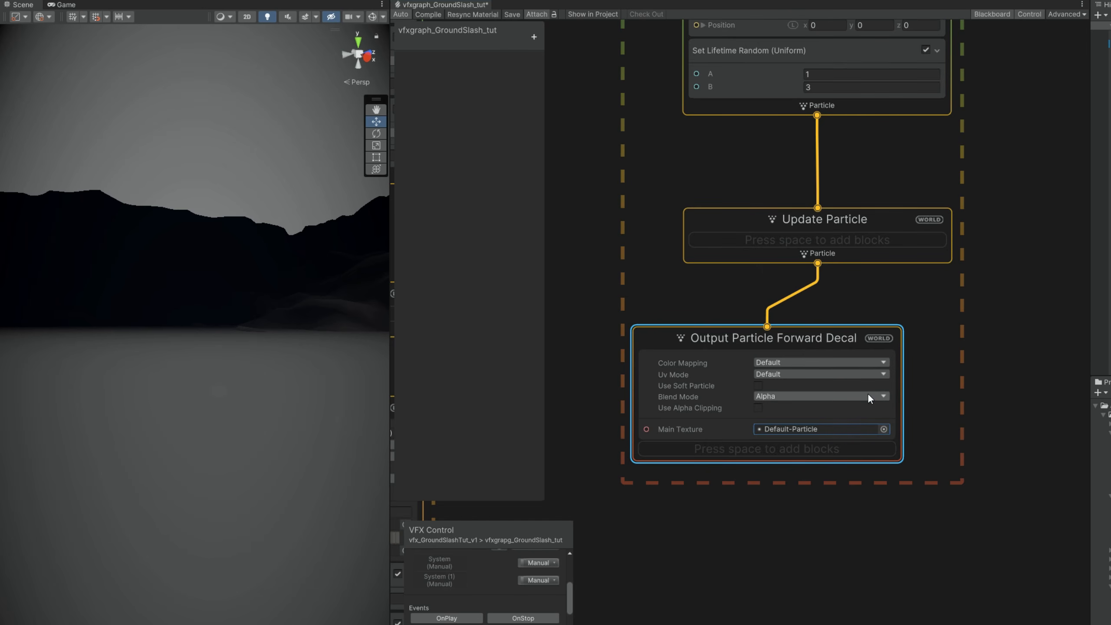
# Add a Set Size block to the decal output with Uniform random sizes between 1.75 and 2
pyautogui.click(698, 446)
pyautogui.press('space')
pyautogui.write('set siz')
pyautogui.press('Return')
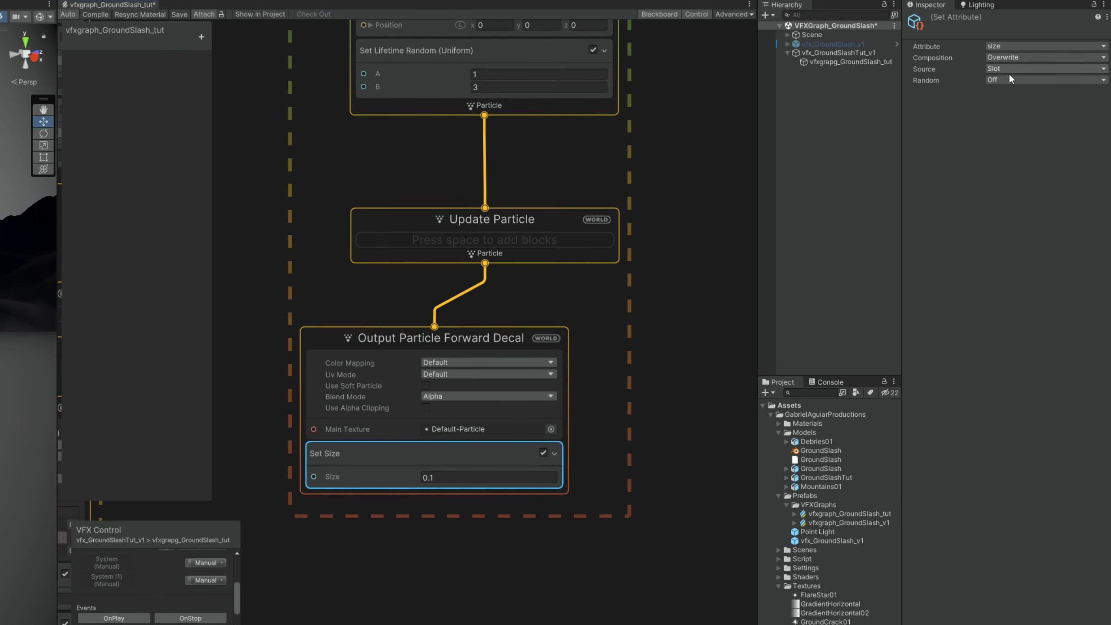
pyautogui.click(1009, 80)
pyautogui.click(1006, 115)
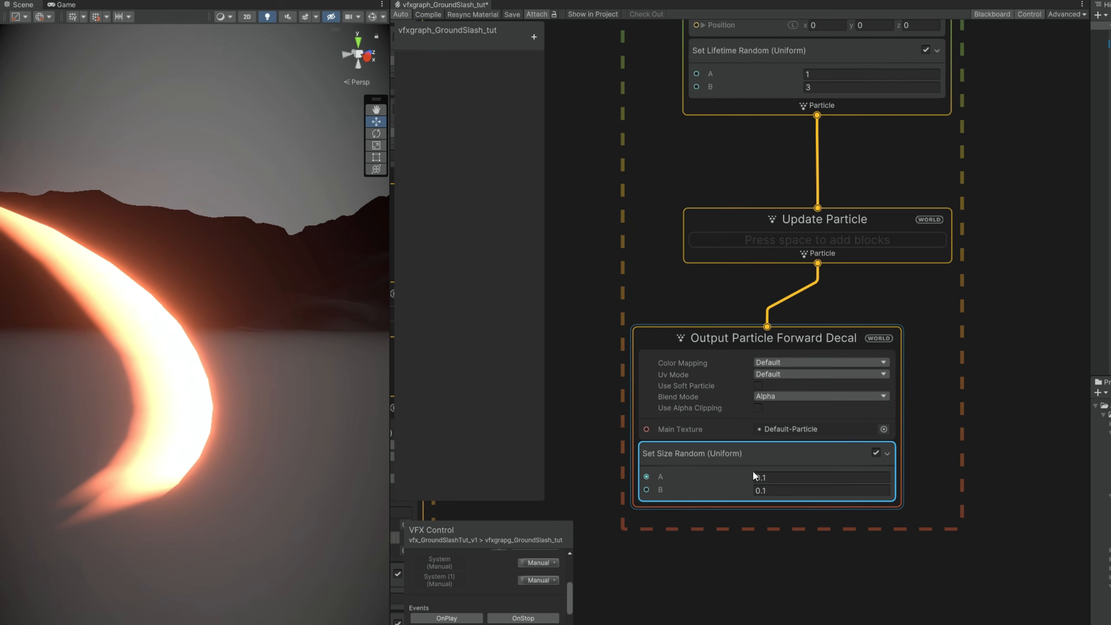
pyautogui.click(429, 478)
pyautogui.write('1.75')
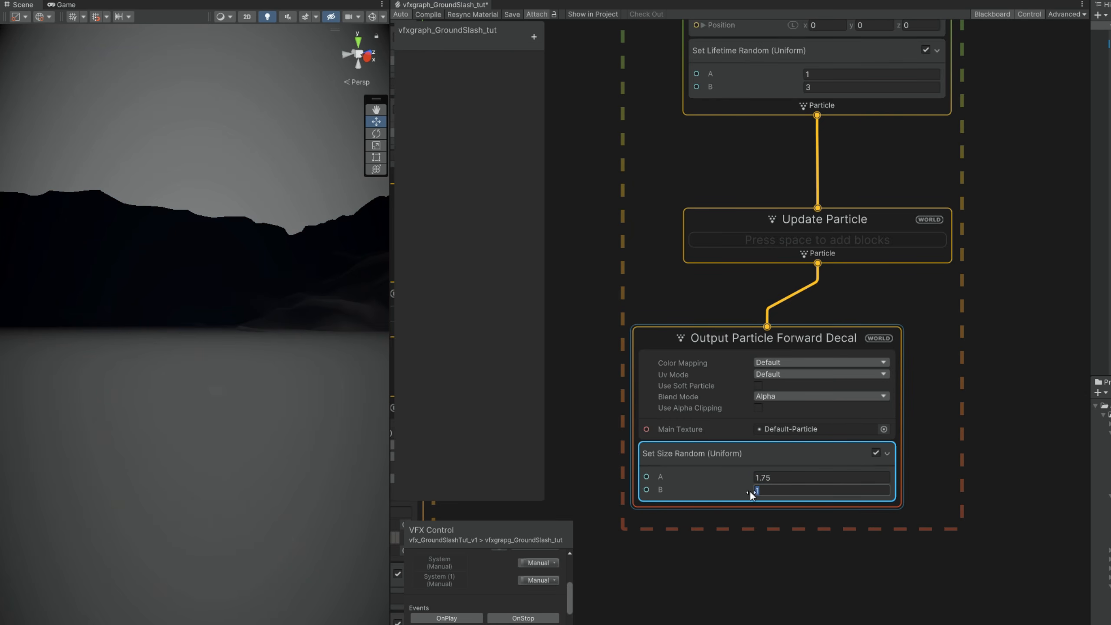
# Add a Set Color block below Set Size Random in the decal output and set its color to black
pyautogui.press('space')
pyautogui.write('set color')
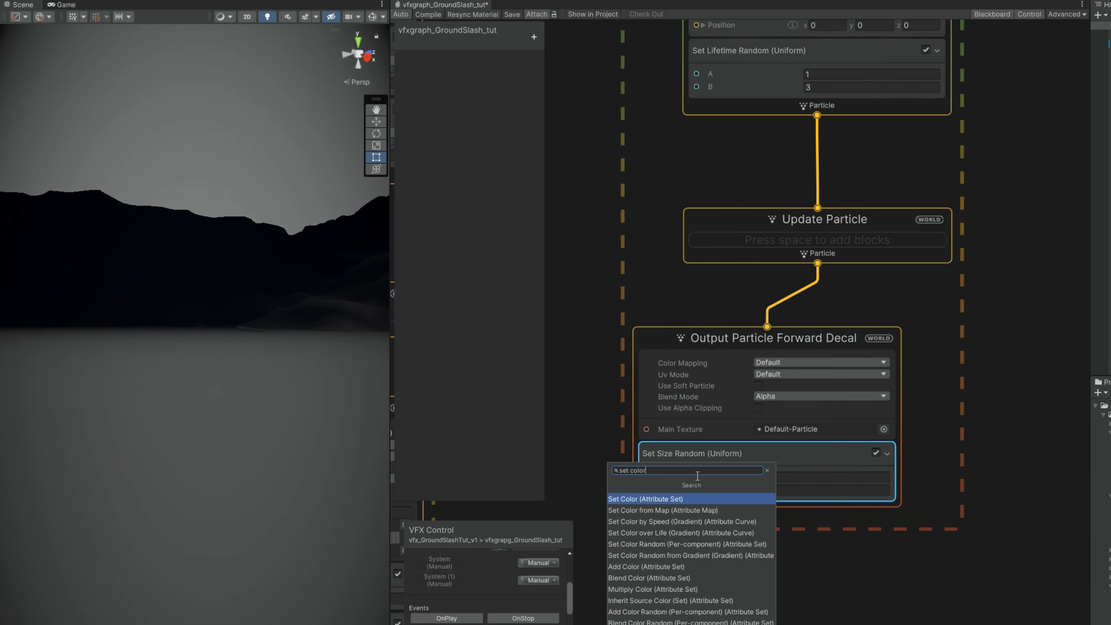
pyautogui.press('Return')
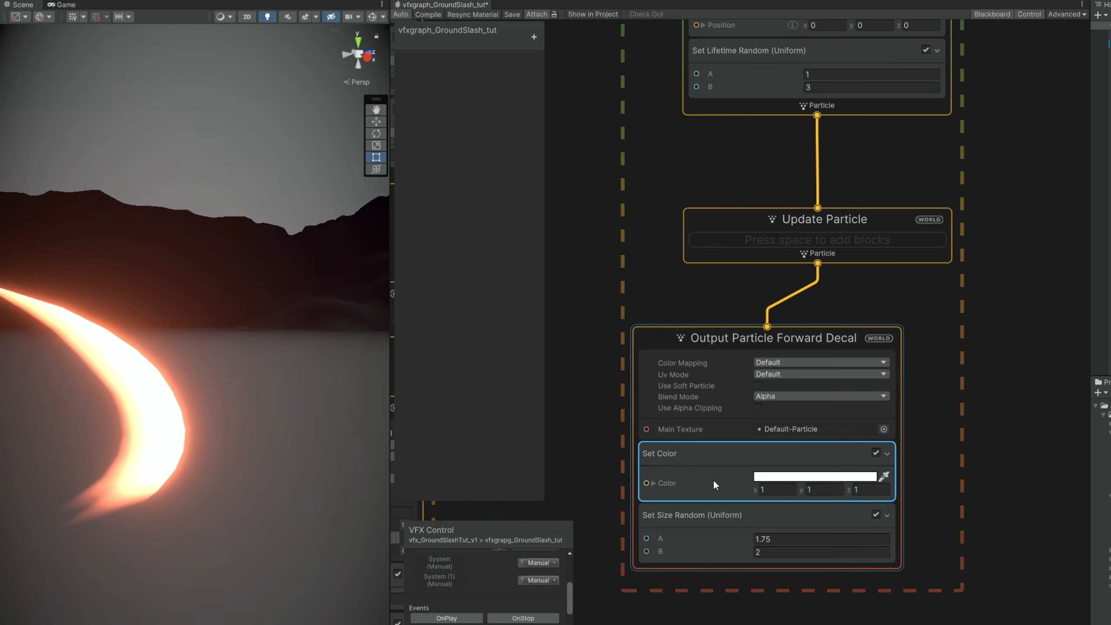
pyautogui.moveTo(728, 548); pyautogui.dragTo(731, 549)
pyautogui.click(768, 536)
pyautogui.click(802, 571)
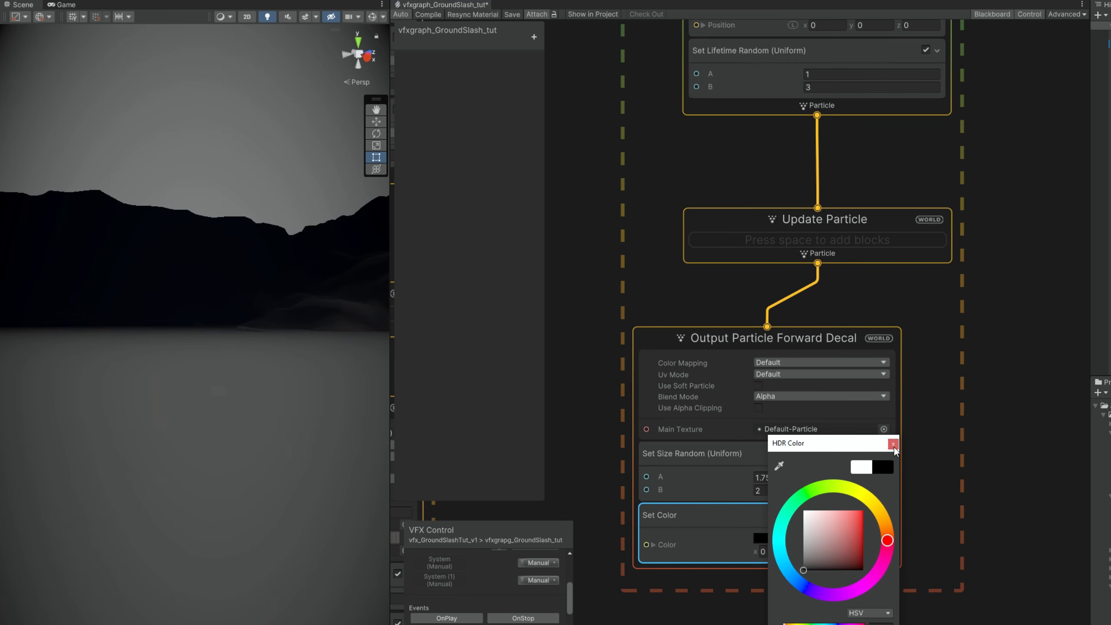
pyautogui.click(894, 445)
# Label the Output Particle Forward Decal context BLACK DECAL
pyautogui.doubleClick(720, 347)
pyautogui.write('BLACK DECAL')
pyautogui.press('Return')
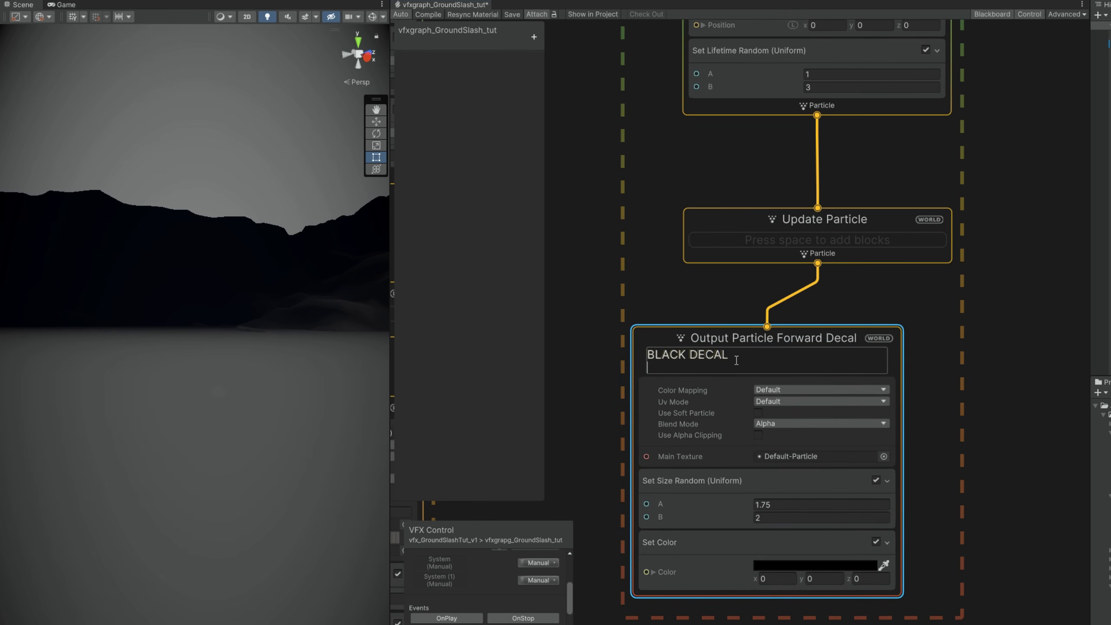
# Add a Set Color over Life block below Set Color and move its gradient's first color key to 17.9%
pyautogui.click(688, 563)
pyautogui.press('space')
pyautogui.write('set color over')
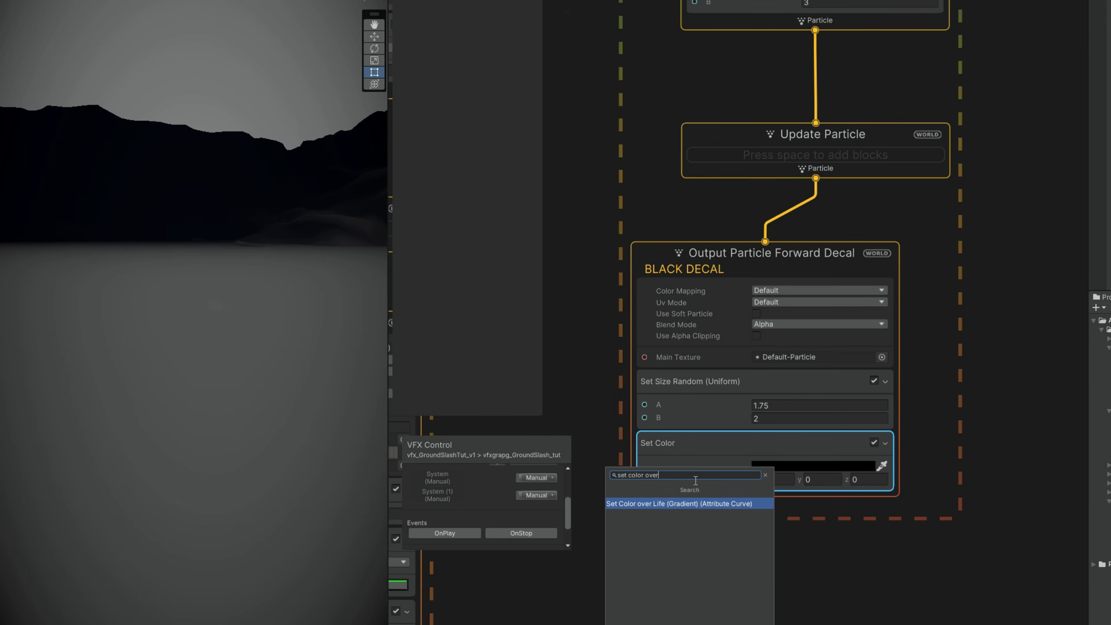
pyautogui.press('Return')
pyautogui.click(801, 566)
pyautogui.click(684, 294)
pyautogui.click(746, 309)
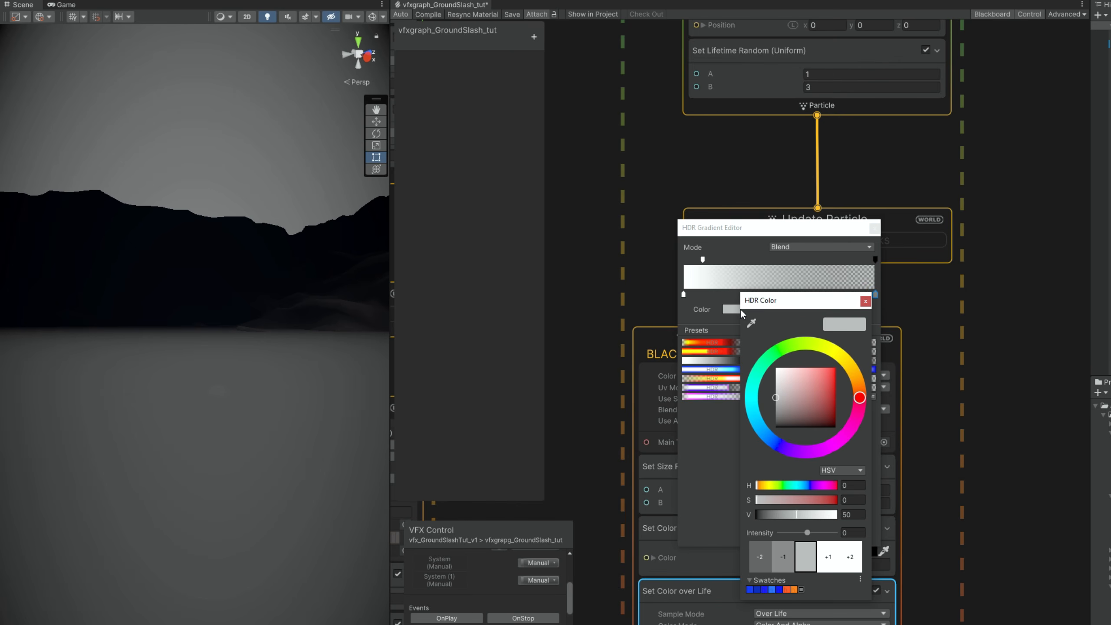
pyautogui.moveTo(685, 295); pyautogui.dragTo(718, 294)
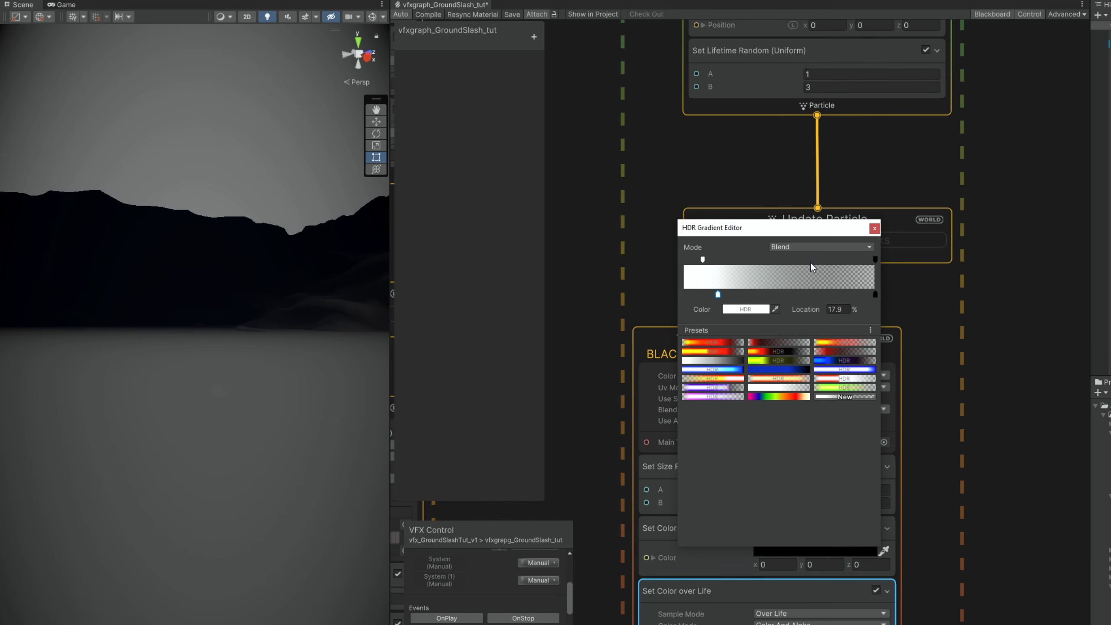
pyautogui.click(875, 228)
# Move the effect across the ground in the scene to preview the decal trail
pyautogui.press('w')
pyautogui.moveTo(90, 510); pyautogui.dragTo(402, 455)
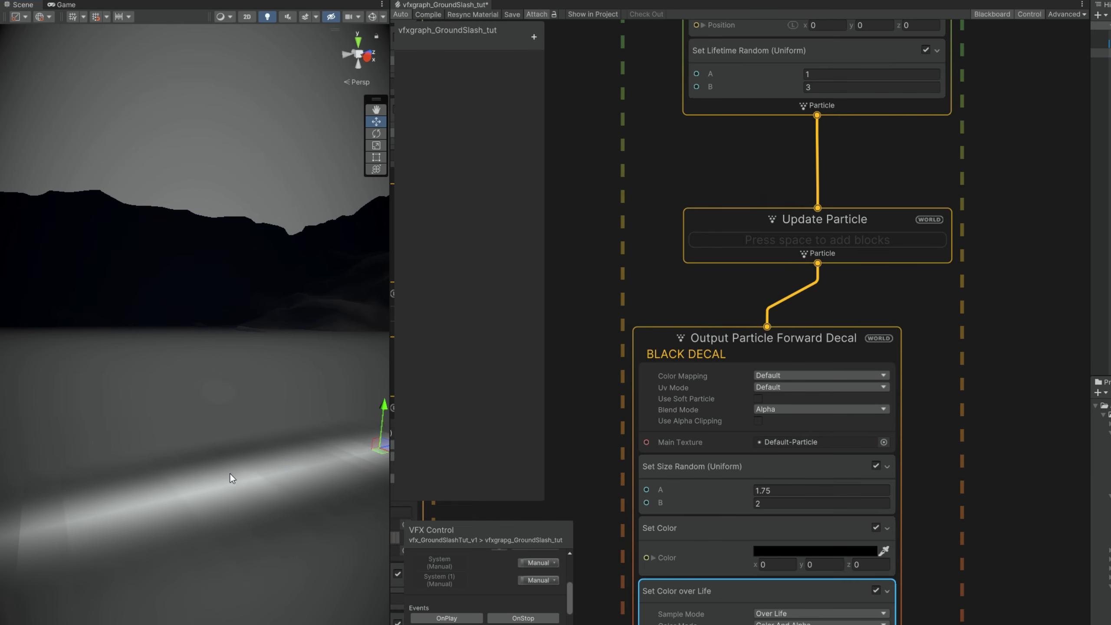
pyautogui.moveTo(342, 457); pyautogui.dragTo(310, 487, button='middle')
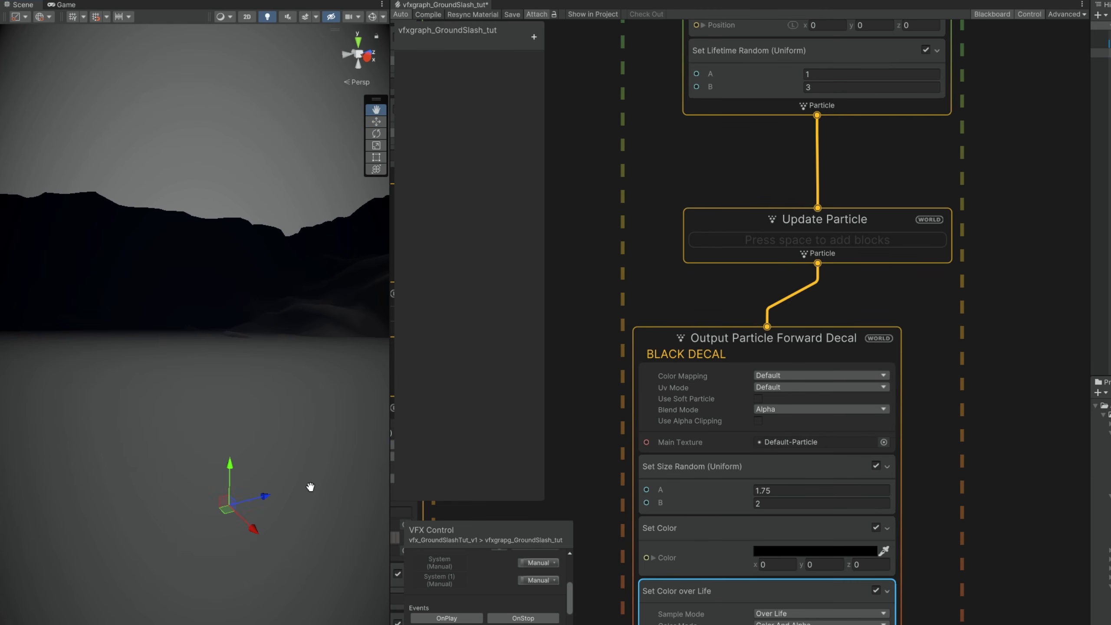
pyautogui.moveTo(266, 497); pyautogui.dragTo(165, 532)
# Add a Set Angle block below Set Lifetime Random in the decal system's Initialize Particle, set its X angle to 90, and preview the trail
pyautogui.moveTo(649, 185); pyautogui.dragTo(642, 306, button='middle')
pyautogui.press('space')
pyautogui.write('set angl')
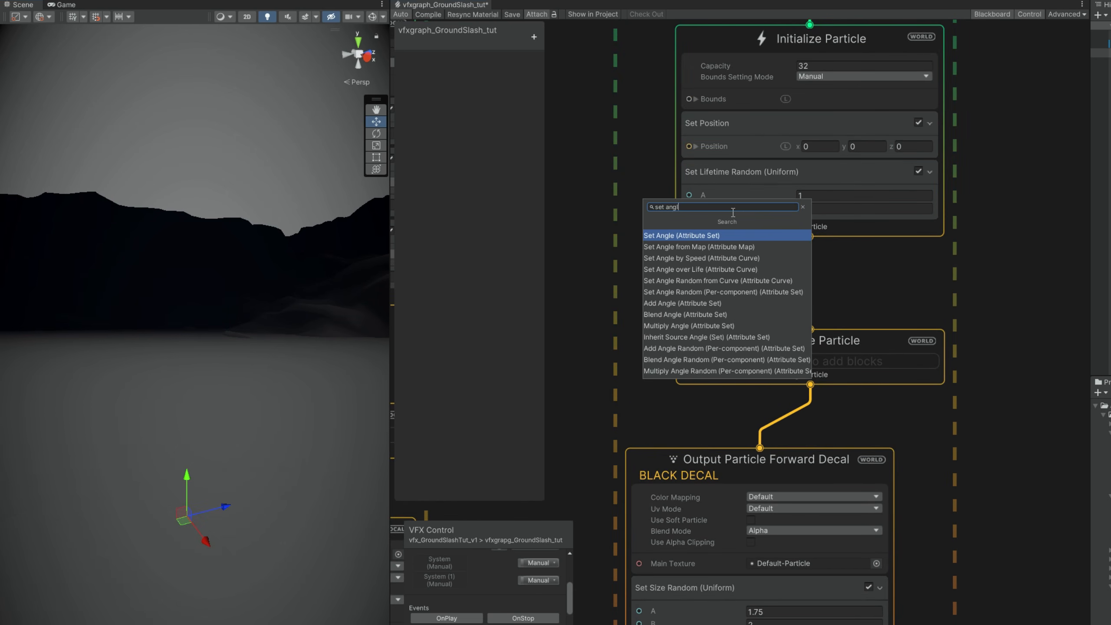
pyautogui.click(726, 237)
pyautogui.click(834, 281)
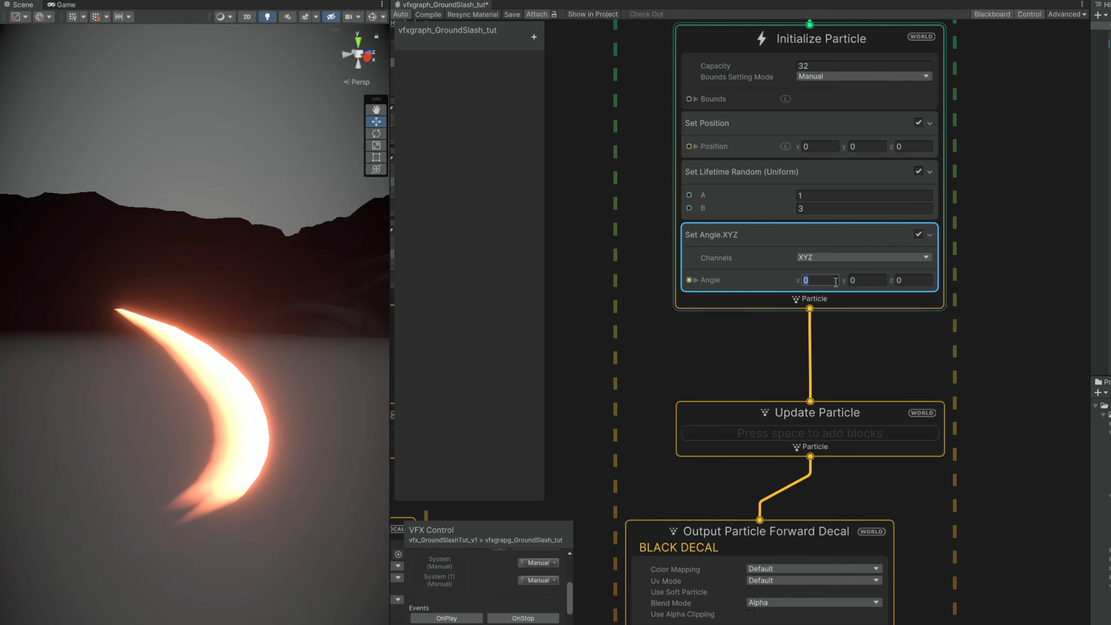
pyautogui.write('90')
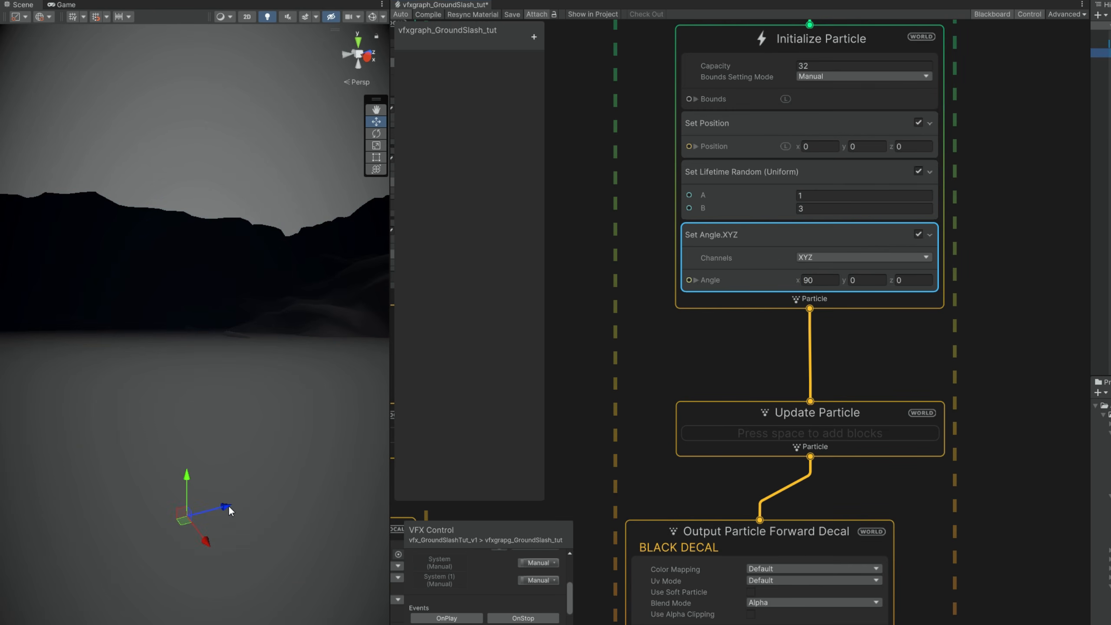
pyautogui.moveTo(228, 505); pyautogui.dragTo(347, 496)
# Change the decal output's Set Color over Life block to Multiply for both Composition and Alpha Composition, preview the trail, and save
pyautogui.scroll(-10, 588, 315)
pyautogui.click(669, 410)
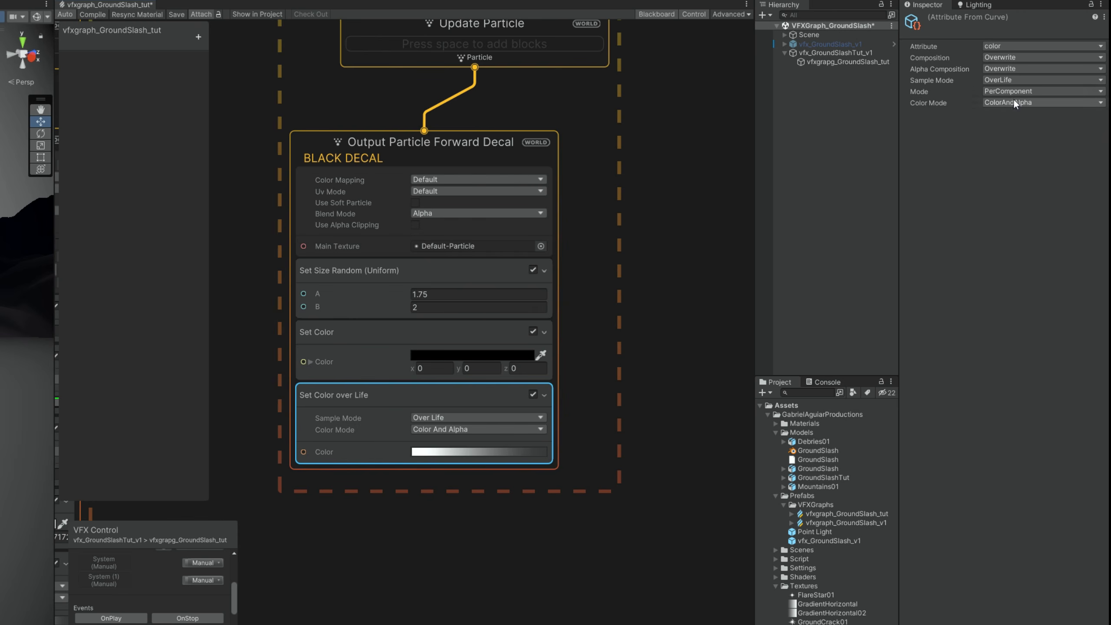
pyautogui.click(1014, 59)
pyautogui.click(1006, 96)
pyautogui.click(1003, 69)
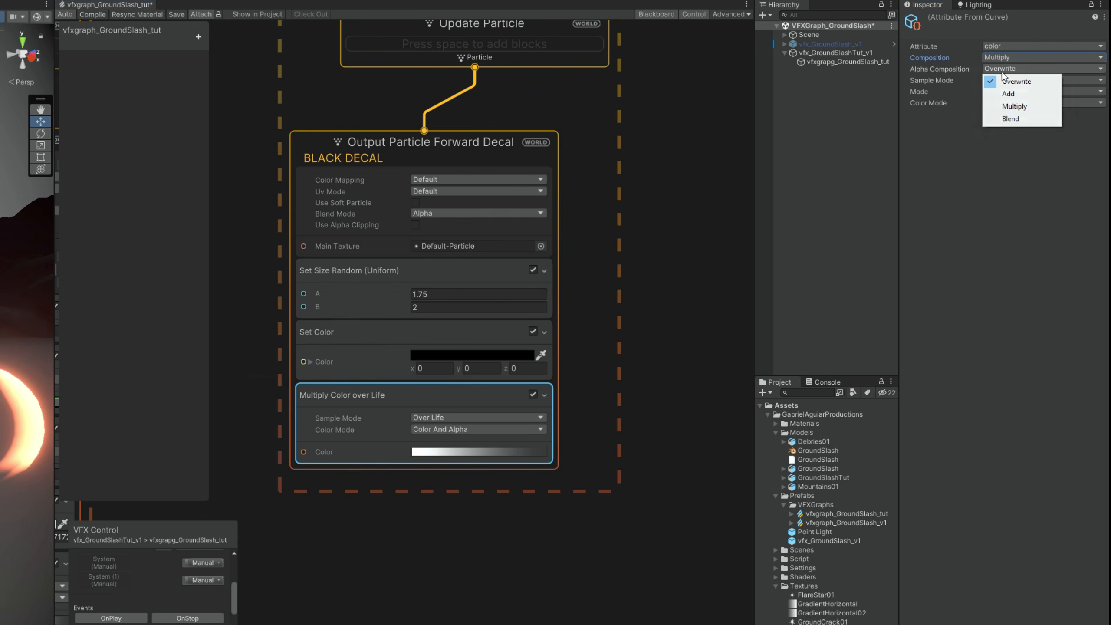
pyautogui.click(1005, 108)
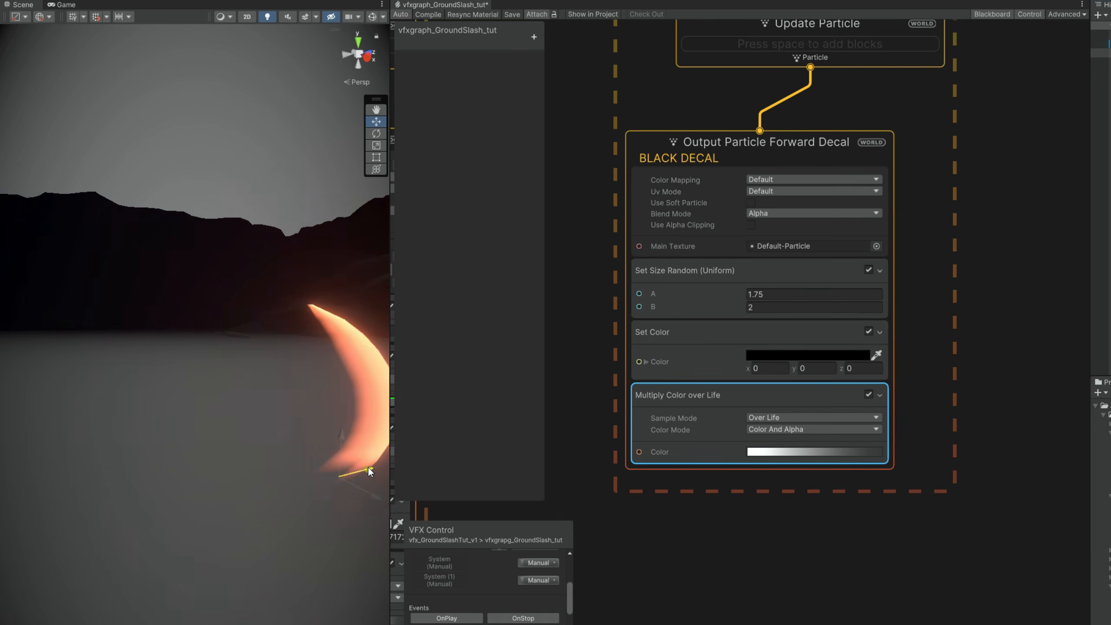
pyautogui.moveTo(113, 537); pyautogui.dragTo(385, 465)
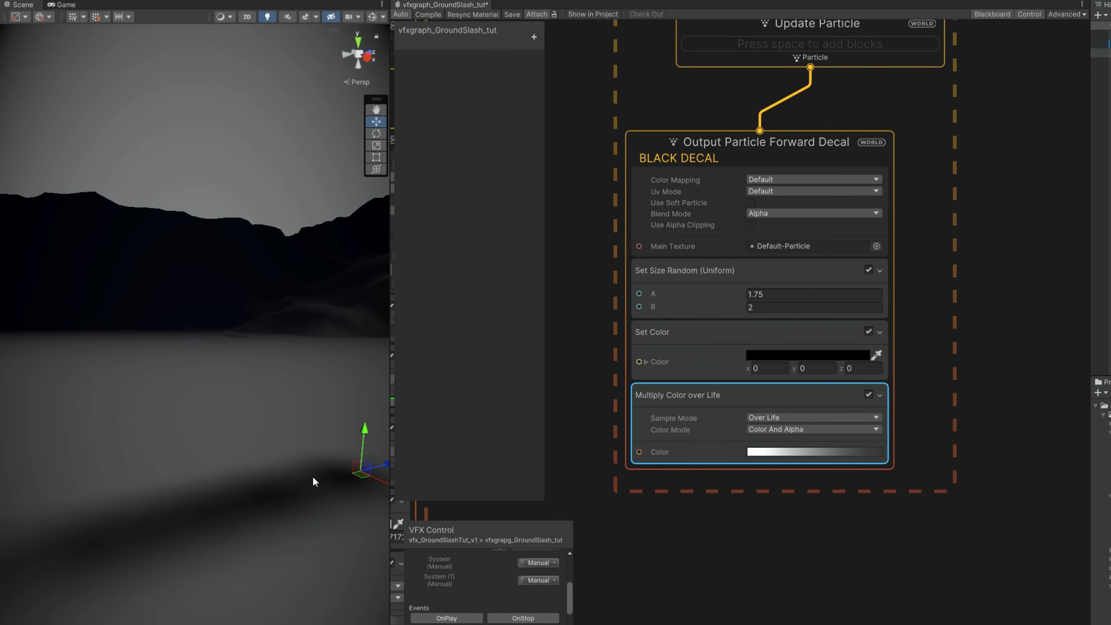
pyautogui.hotkey('ctrl', 's')
# Duplicate the BLACK DECAL output beside the original and label the copy ORANGE DECAL
pyautogui.click(735, 150)
pyautogui.hotkey('ctrl', 'd')
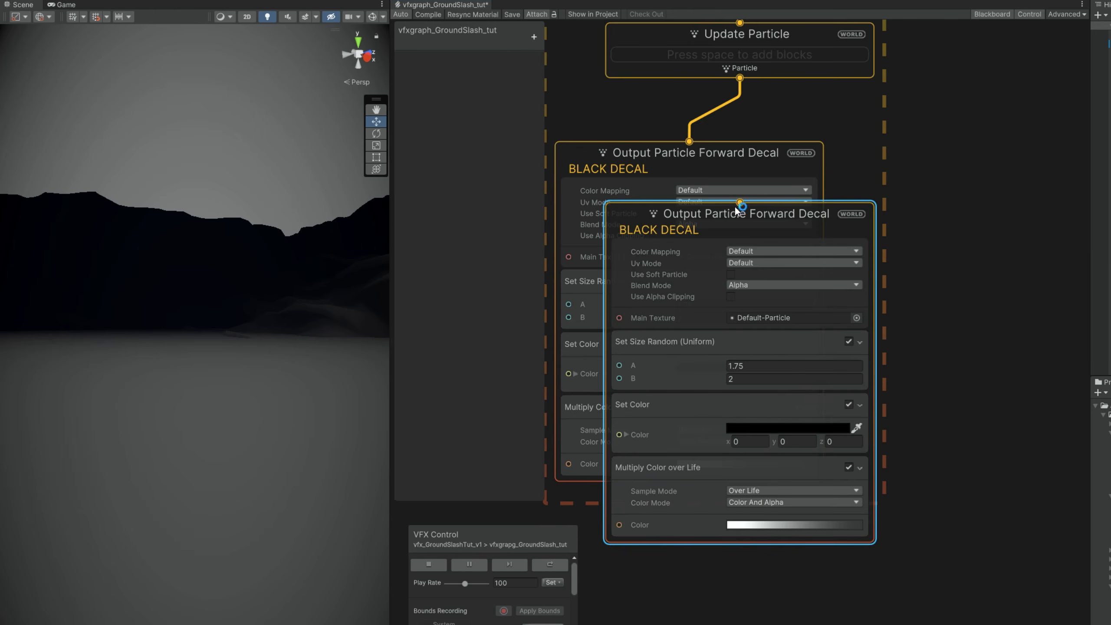
pyautogui.moveTo(740, 204); pyautogui.dragTo(915, 167)
pyautogui.doubleClick(914, 164)
pyautogui.doubleClick(889, 158)
pyautogui.write('ORANGE')
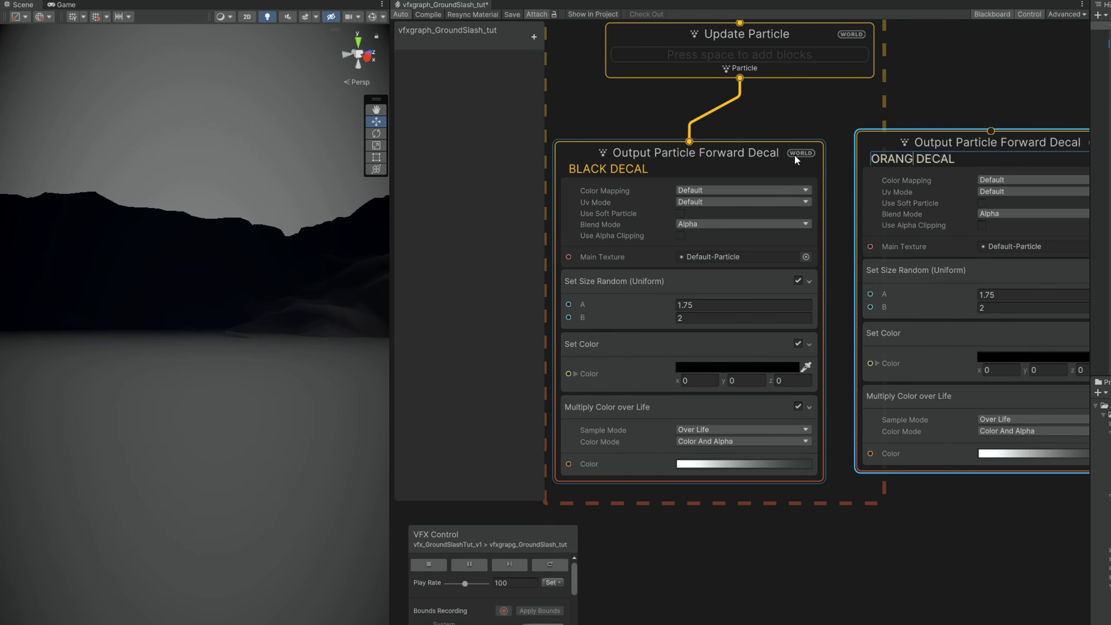
# Link Update Particle to the ORANGE DECAL output and align that output beside the black decal output
pyautogui.moveTo(740, 78); pyautogui.dragTo(996, 130)
pyautogui.moveTo(882, 142); pyautogui.dragTo(870, 151)
pyautogui.moveTo(899, 524); pyautogui.dragTo(791, 520, button='middle')
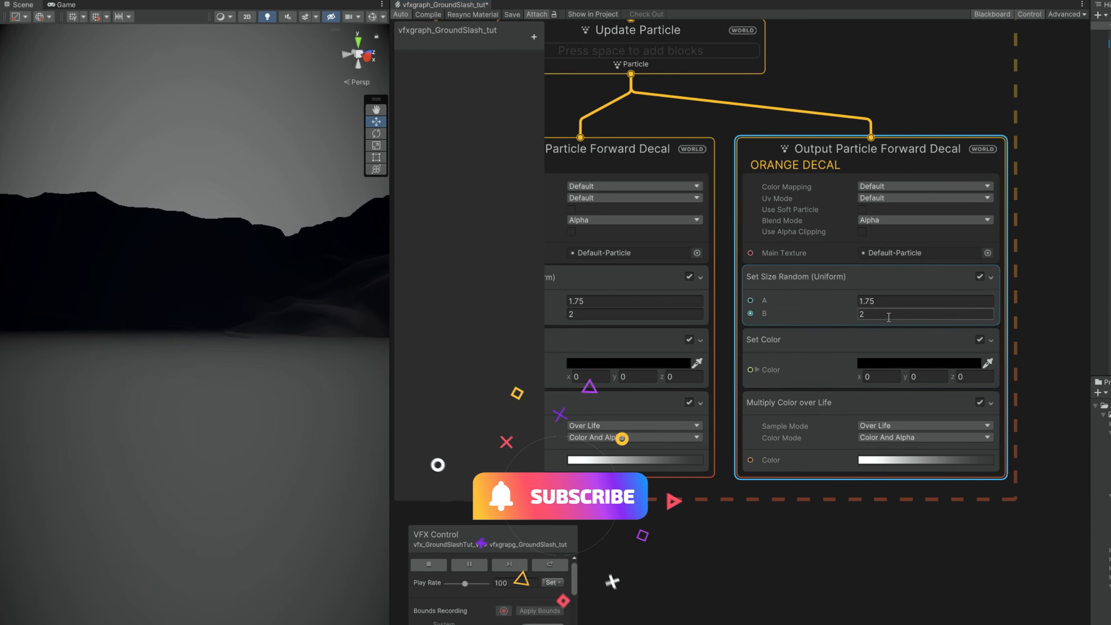
# Set the ORANGE DECAL output's random size range to A 0.75 and B 1.3
pyautogui.click(891, 303)
pyautogui.write('0.75')
pyautogui.press('Tab')
pyautogui.write('1.3')
# Set the ORANGE DECAL output's color to orange (H 9, S 92, V 94) with HDR intensity 3.5, and preview the trail
pyautogui.click(875, 363)
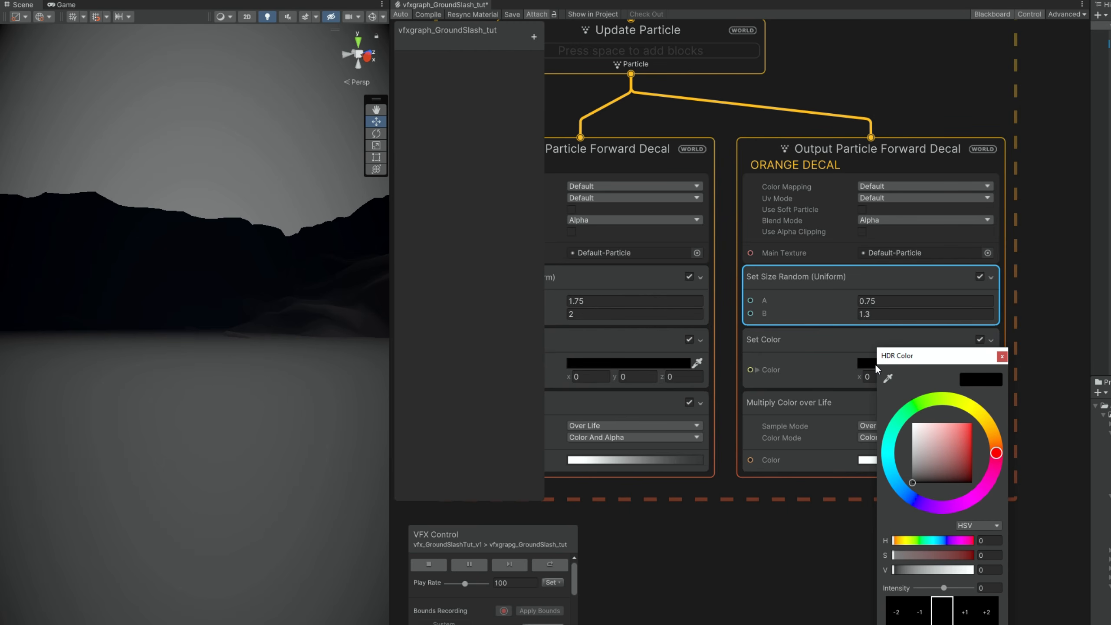
pyautogui.click(968, 427)
pyautogui.click(995, 446)
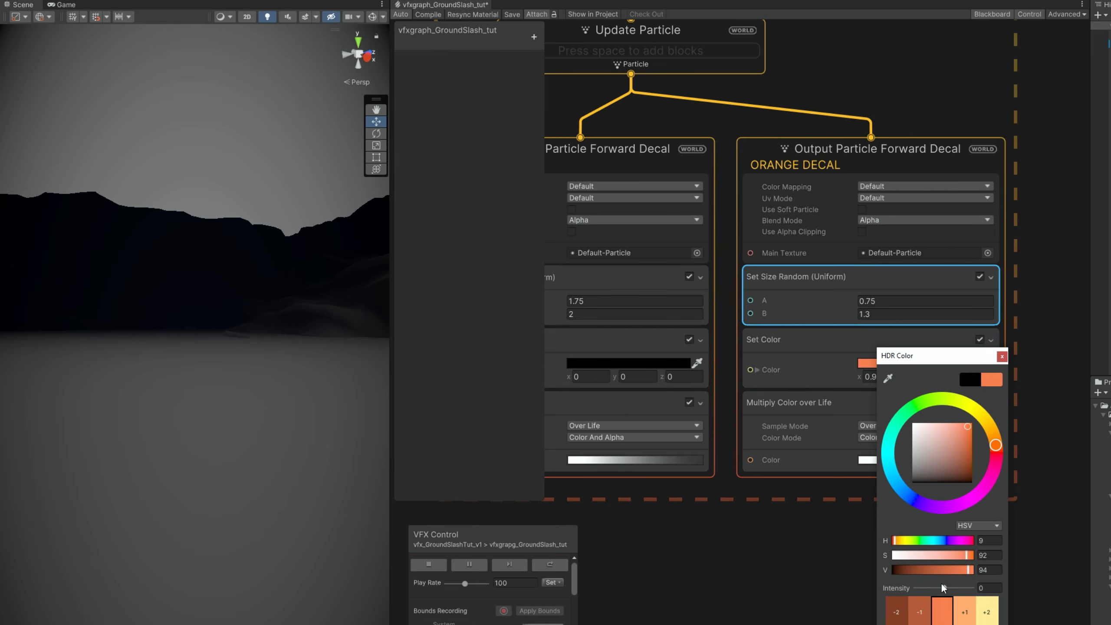
pyautogui.moveTo(942, 587); pyautogui.dragTo(954, 587)
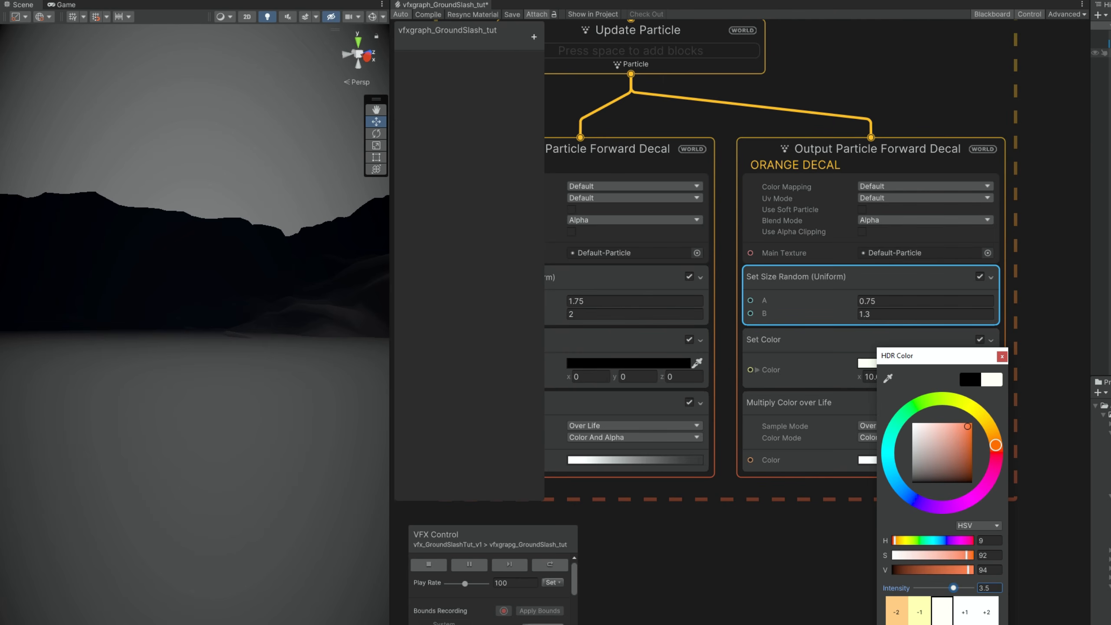
pyautogui.click(417, 462)
pyautogui.moveTo(371, 472); pyautogui.dragTo(163, 527)
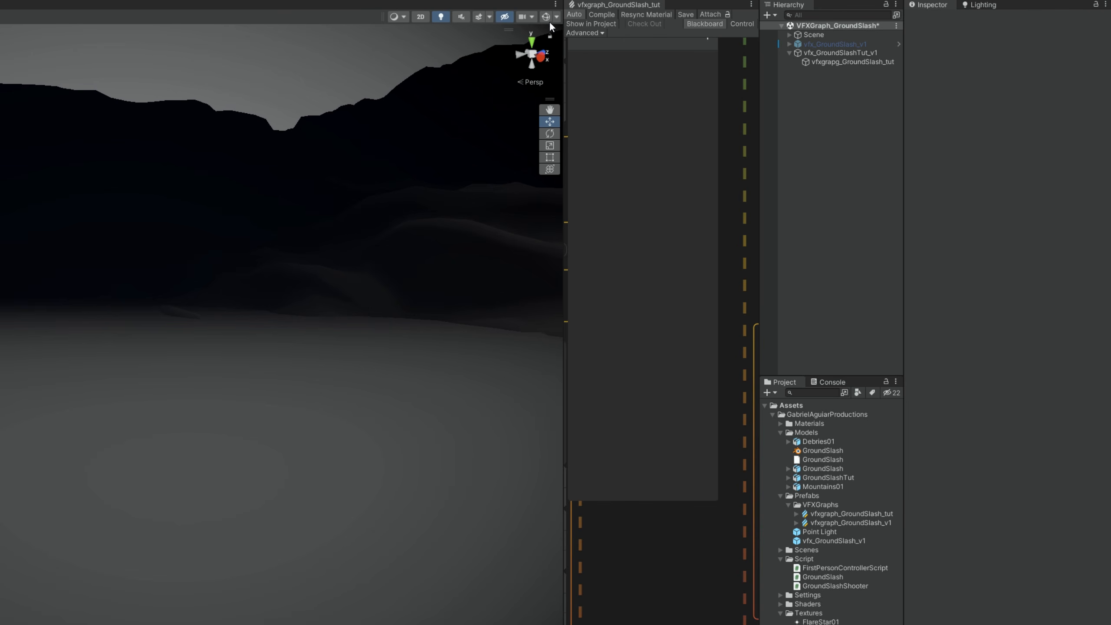
# Show the scene gizmos and review the Main Camera's components, including its First Person Controller and Ground Slash Shooter scripts
pyautogui.click(546, 17)
pyautogui.click(790, 35)
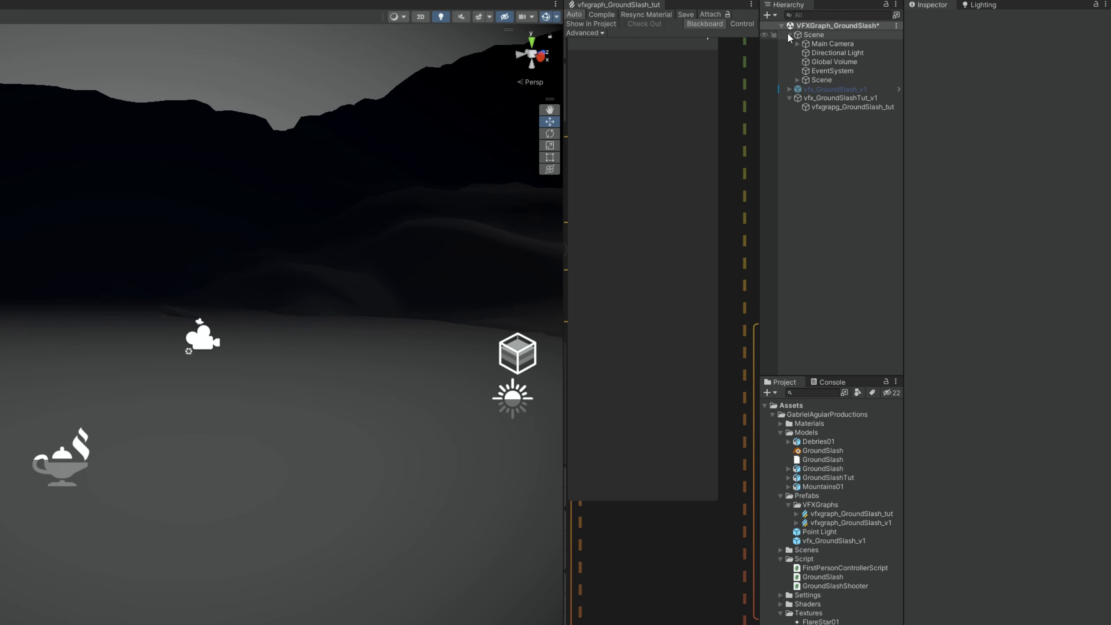
pyautogui.click(815, 43)
pyautogui.moveTo(263, 326); pyautogui.dragTo(234, 327, button='right')
pyautogui.press('w')
pyautogui.scroll(-2, 964, 360)
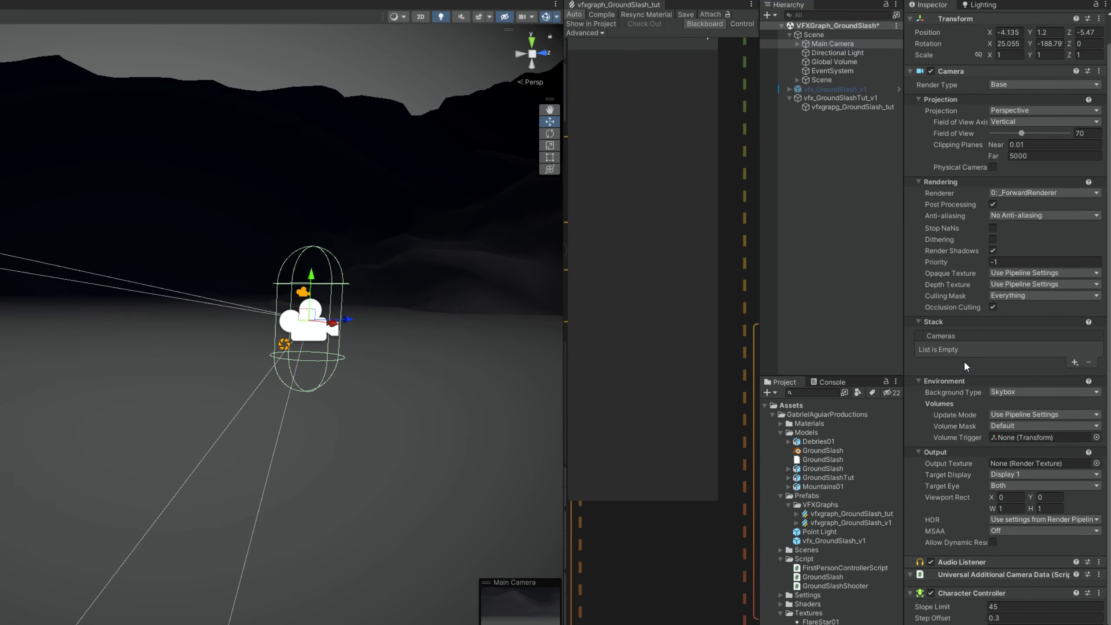
pyautogui.scroll(-5, 964, 360)
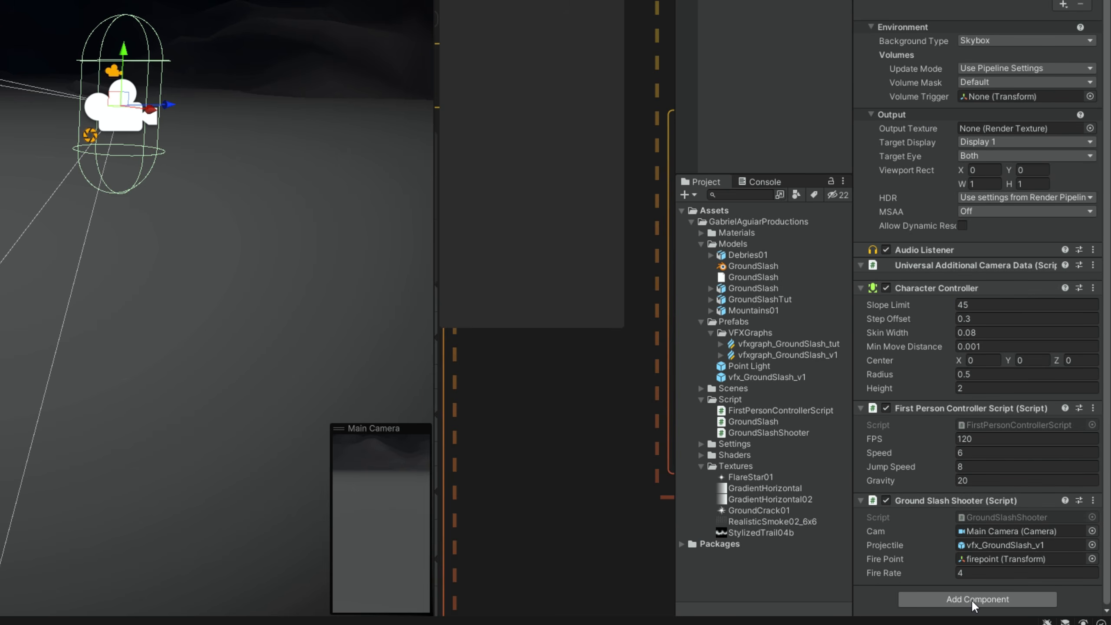
# Open FirstPersonControllerScript from the Main Camera in Visual Studio and examine the movement and look code in its Update method
pyautogui.click(985, 424)
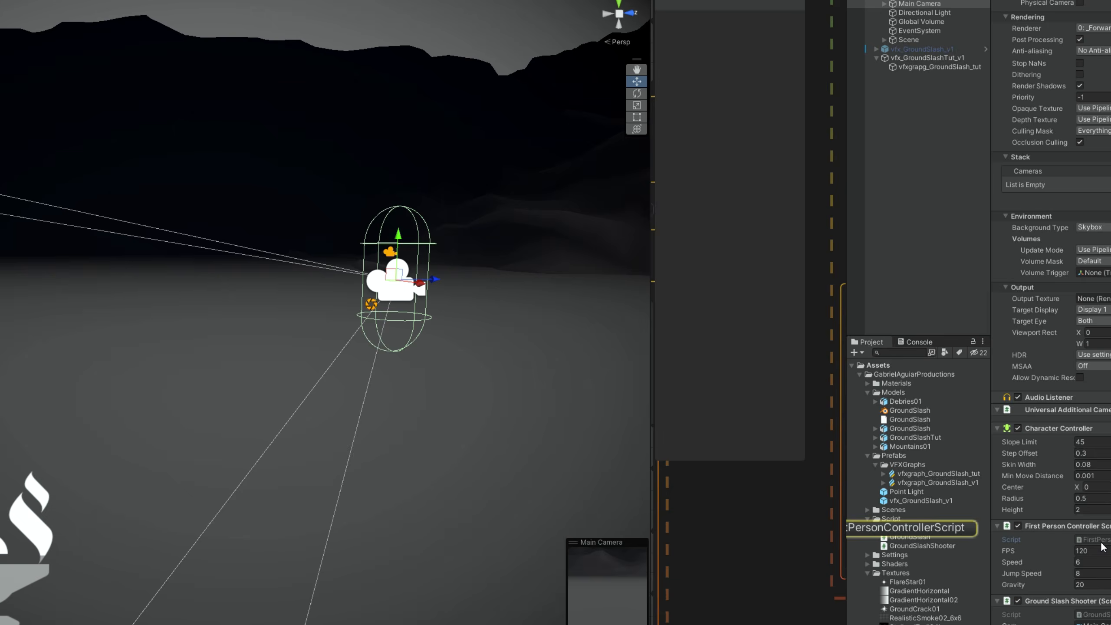
pyautogui.doubleClick(1102, 543)
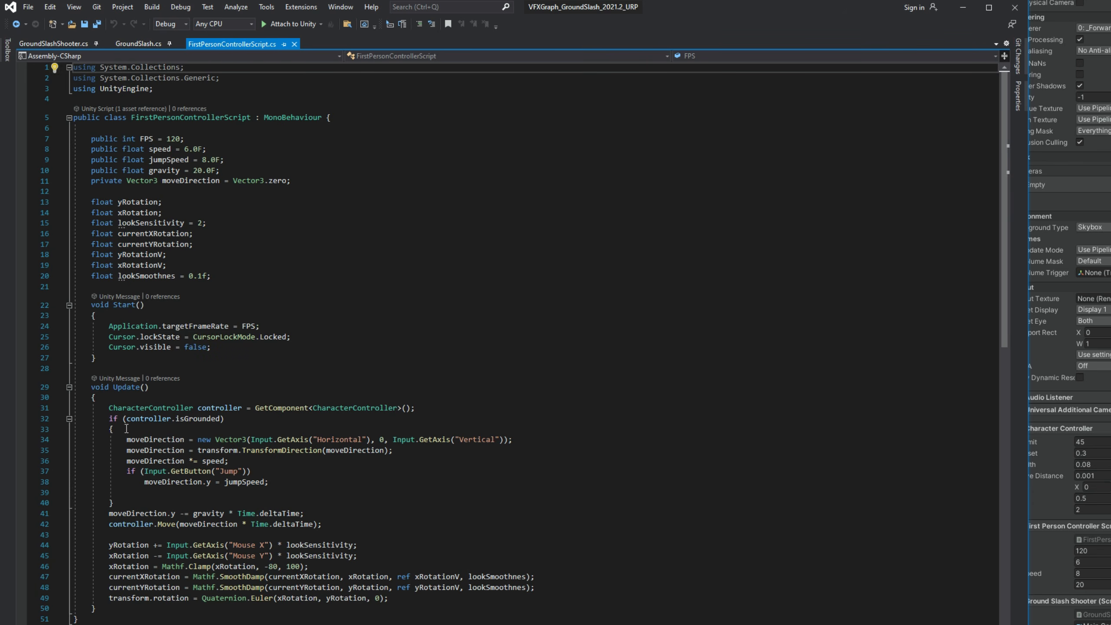
pyautogui.moveTo(111, 413); pyautogui.dragTo(403, 595)
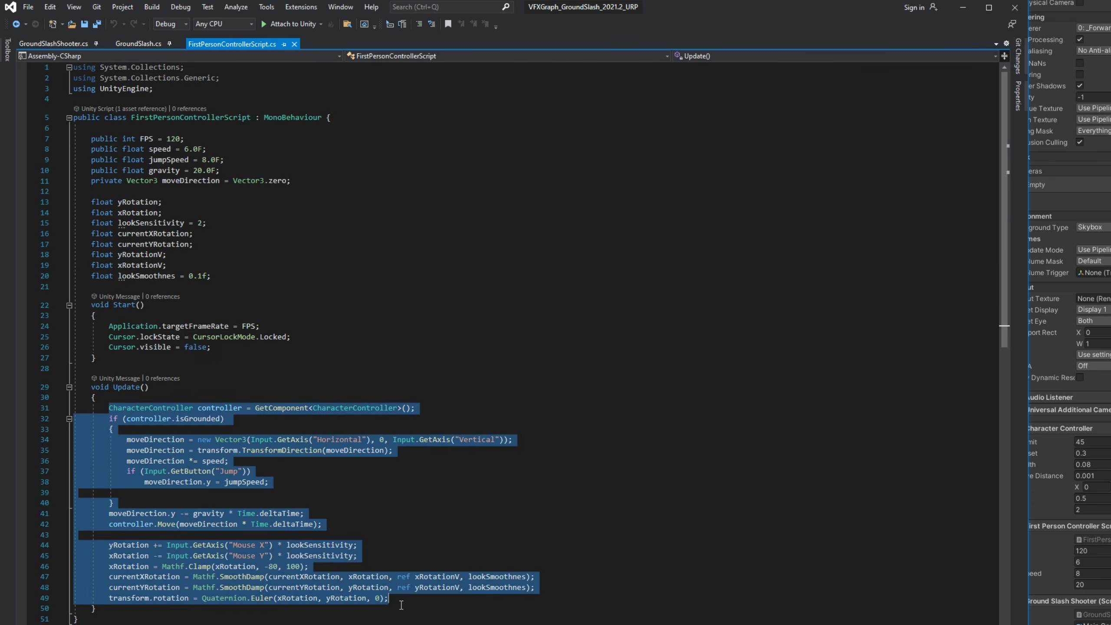
pyautogui.click(403, 596)
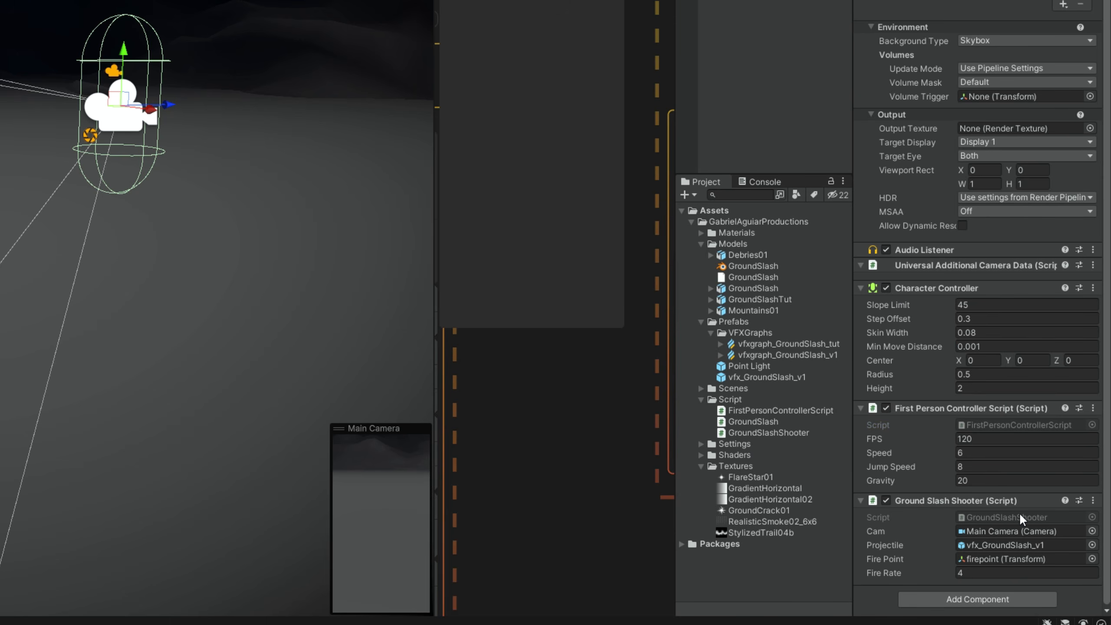
# Open the GroundSlashShooter script from the Main Camera and examine its public and private variable declarations
pyautogui.doubleClick(1035, 515)
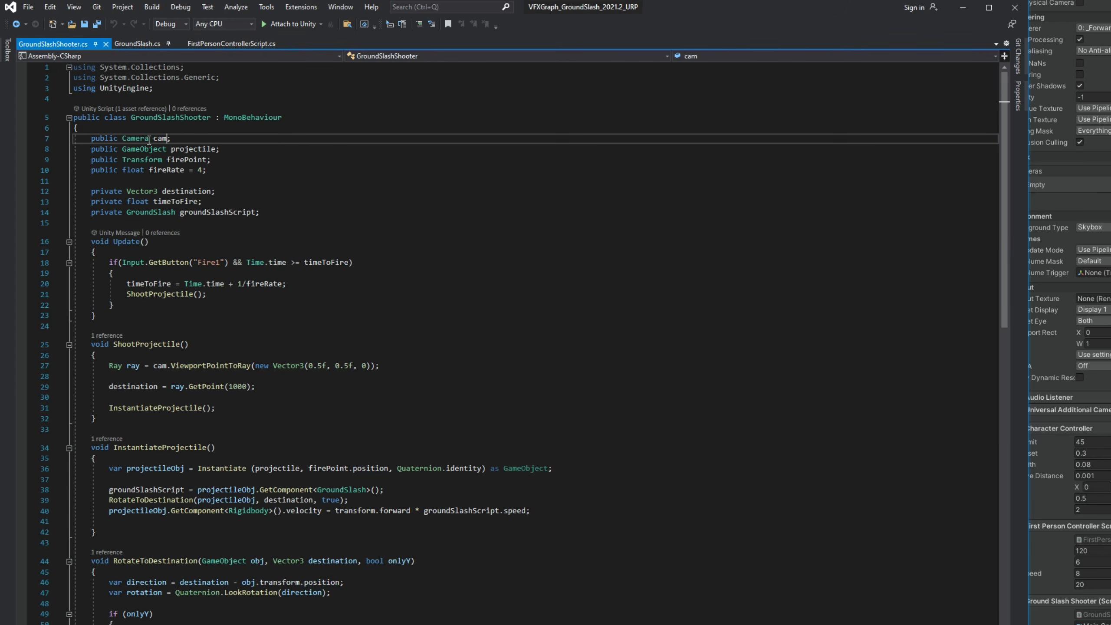
pyautogui.press('Down')
pyautogui.press('Down')
pyautogui.press('Down')
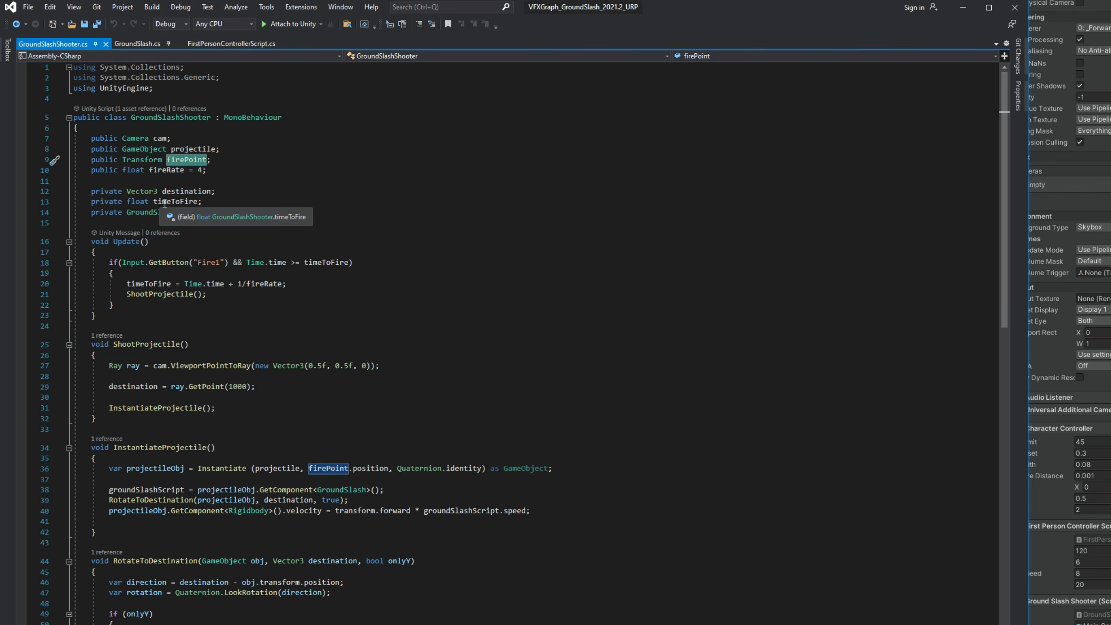
pyautogui.press('Down')
pyautogui.press('Down')
pyautogui.press('Down')
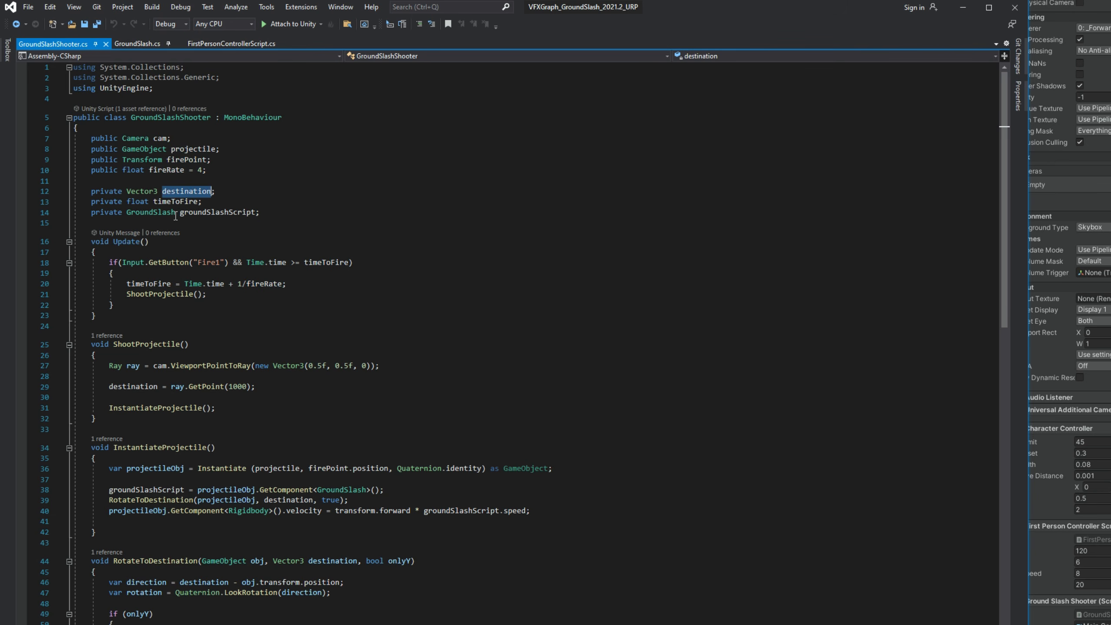
pyautogui.press('Down')
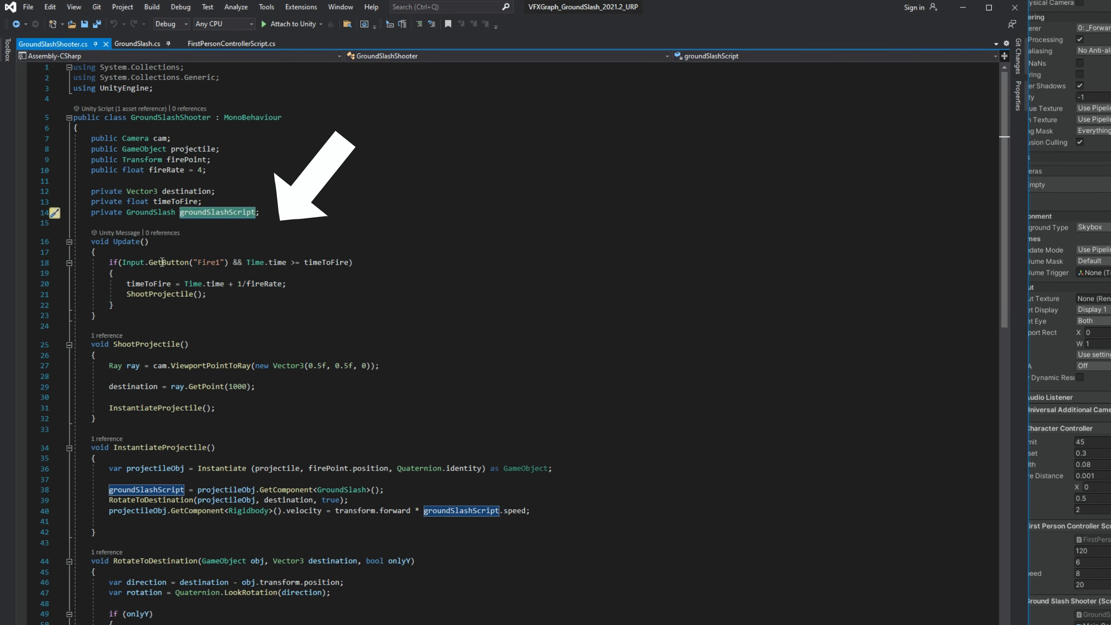
# Examine the Fire1 input check and the ShootProjectile call in GroundSlashShooter's Update method
pyautogui.scroll(-1, 159, 245)
pyautogui.click(159, 241)
pyautogui.doubleClick(169, 231)
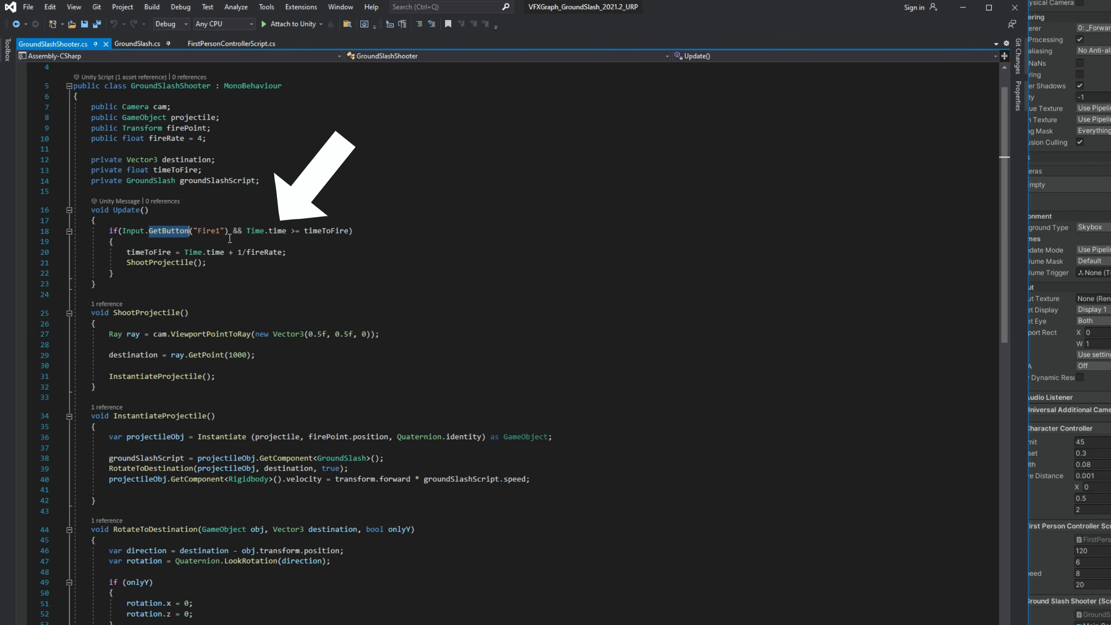
pyautogui.scroll(-1, 168, 241)
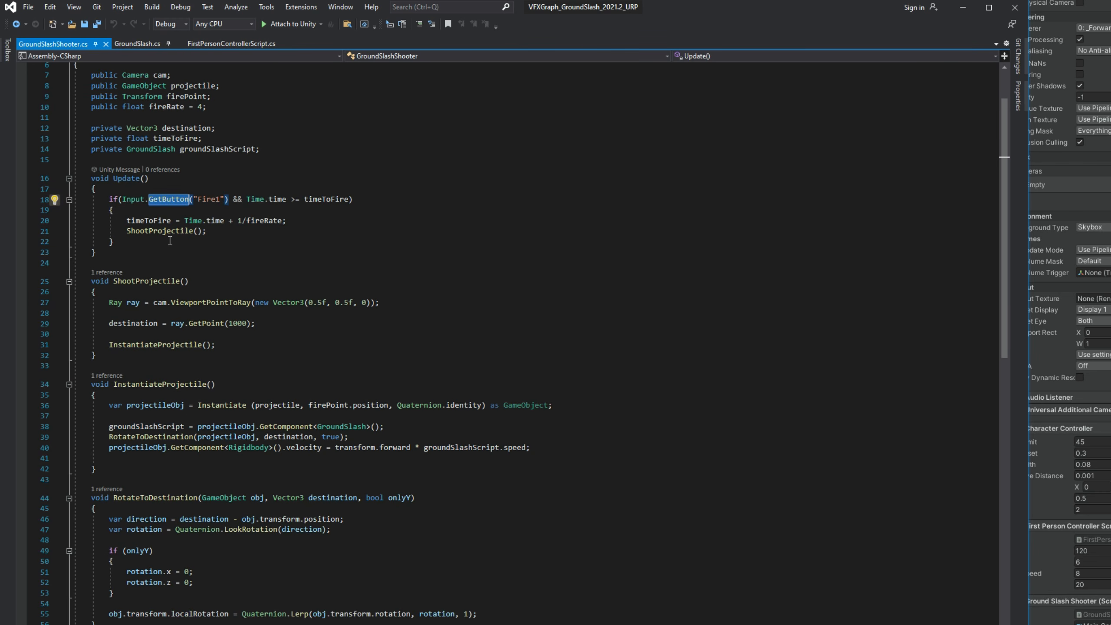
pyautogui.doubleClick(173, 233)
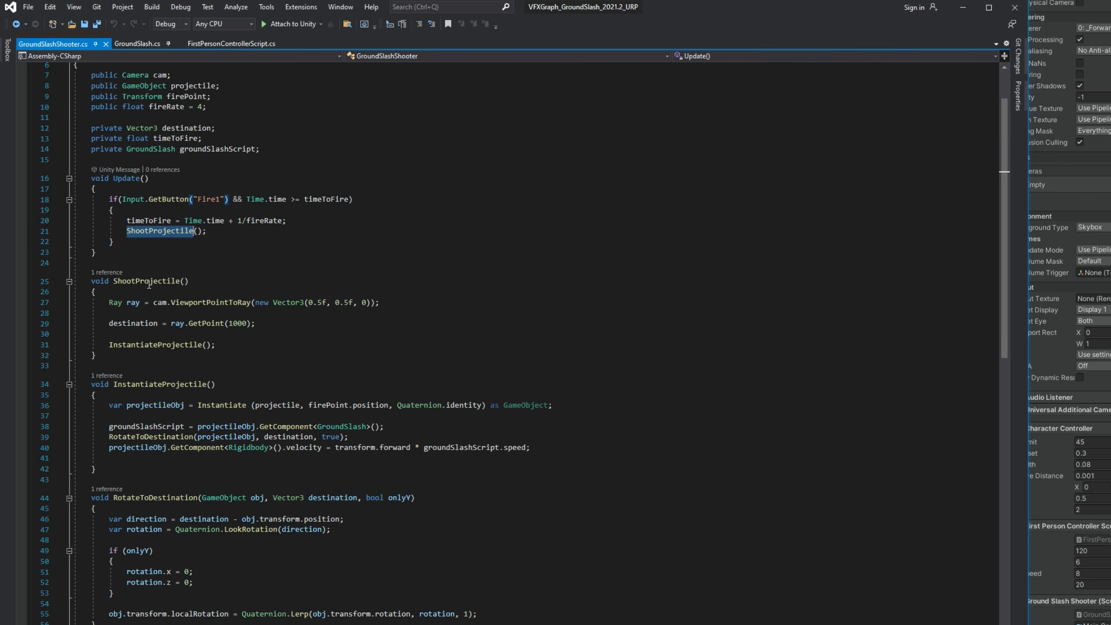
# Examine the viewport ray, destination point and InstantiateProjectile call in the ShootProjectile method
pyautogui.scroll(-1, 164, 297)
pyautogui.moveTo(110, 272); pyautogui.dragTo(384, 272)
pyautogui.click(231, 283)
pyautogui.scroll(-1, 185, 304)
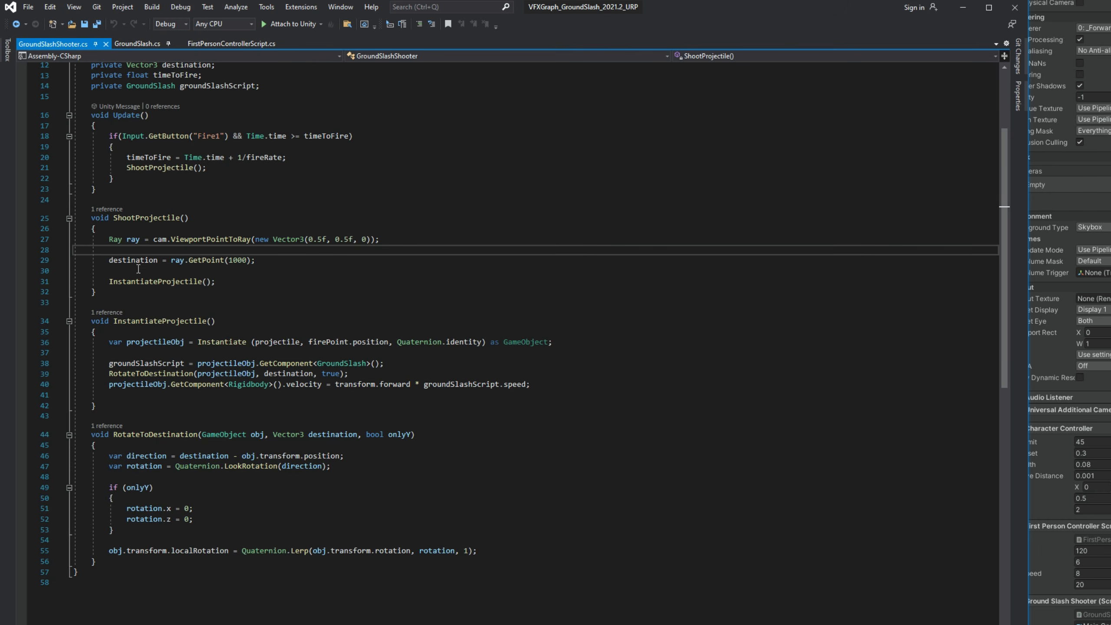
pyautogui.scroll(1, 162, 306)
pyautogui.doubleClick(159, 313)
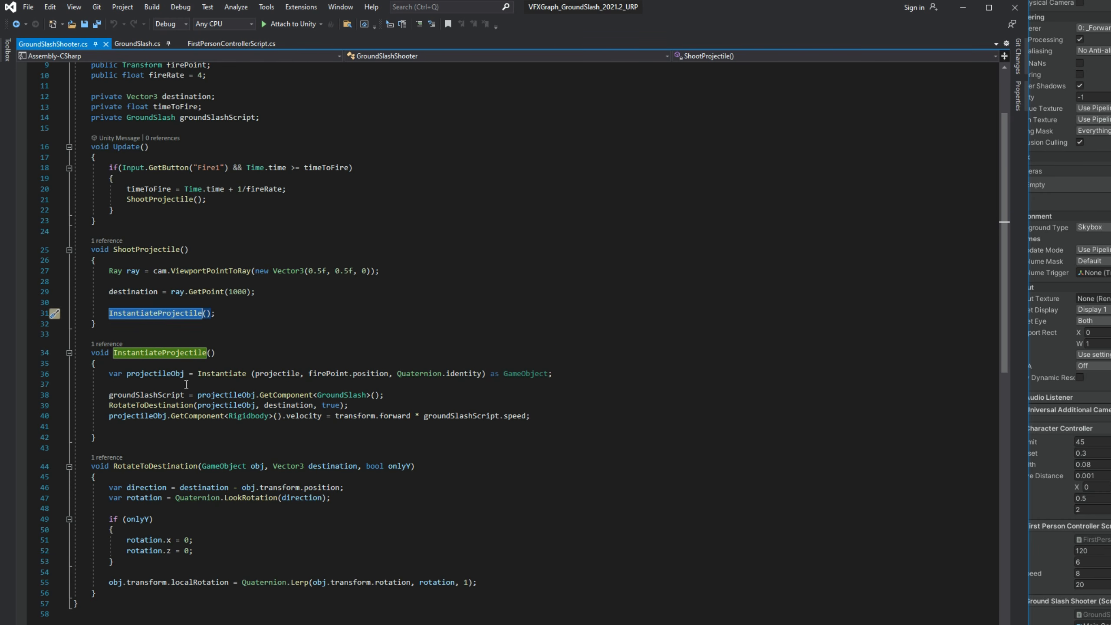
# Examine how InstantiateProjectile spawns the projectile and calls RotateToDestination, including the onlyY rotation handling
pyautogui.click(156, 375)
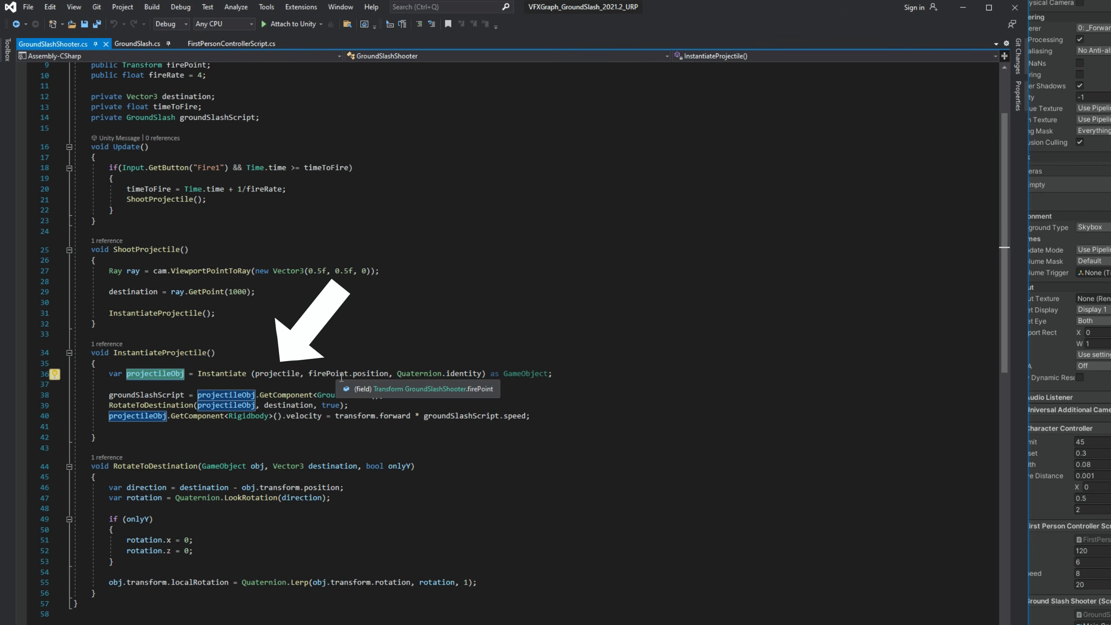
pyautogui.click(156, 397)
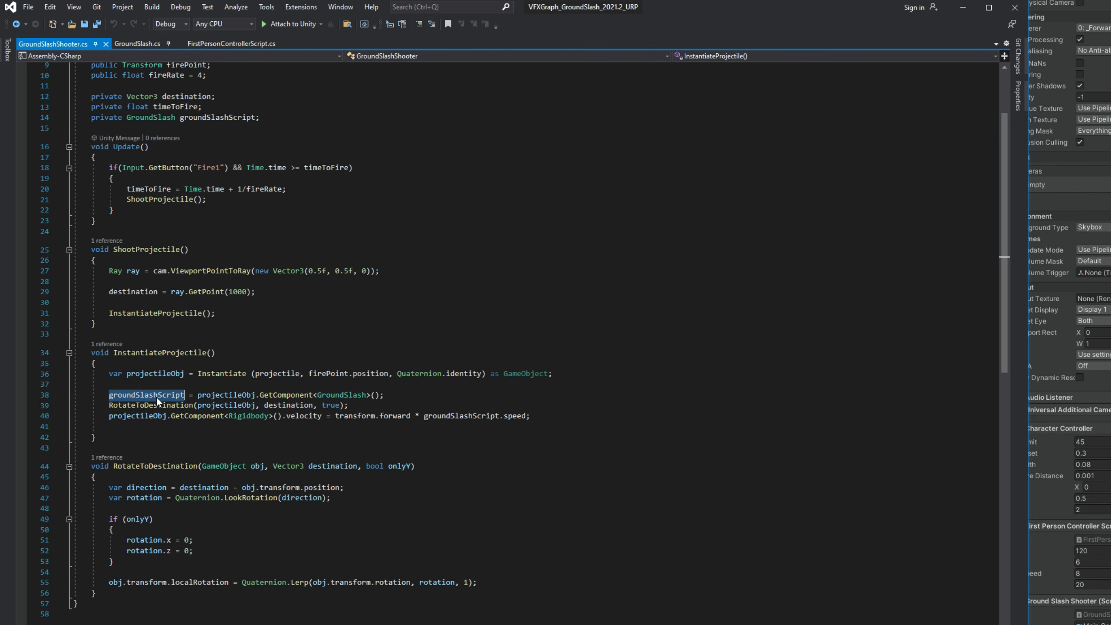
pyautogui.click(130, 405)
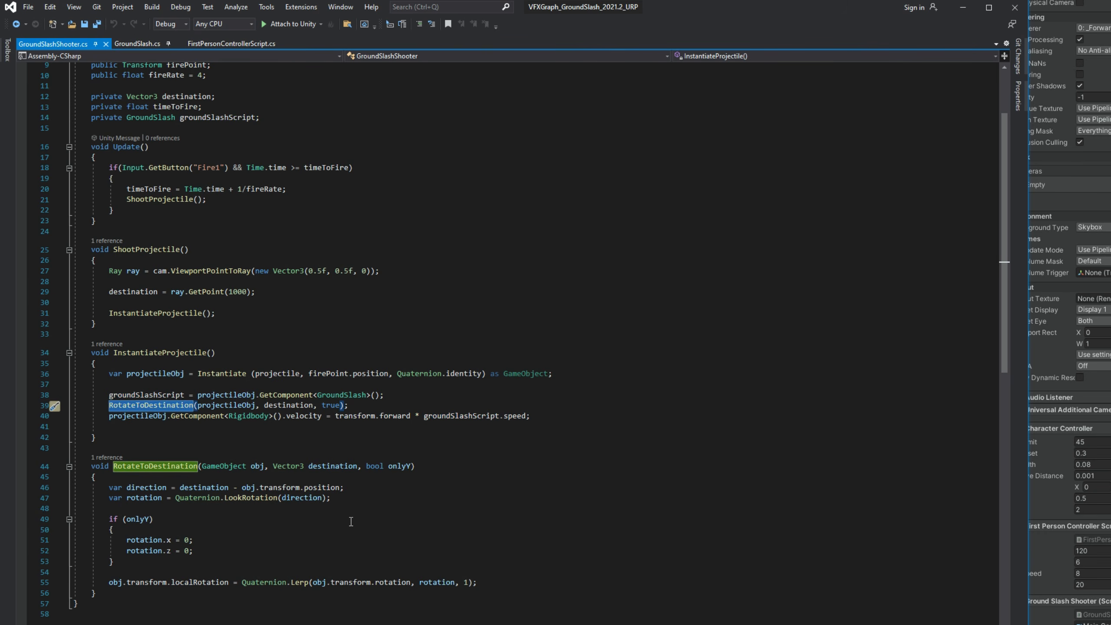
pyautogui.click(343, 406)
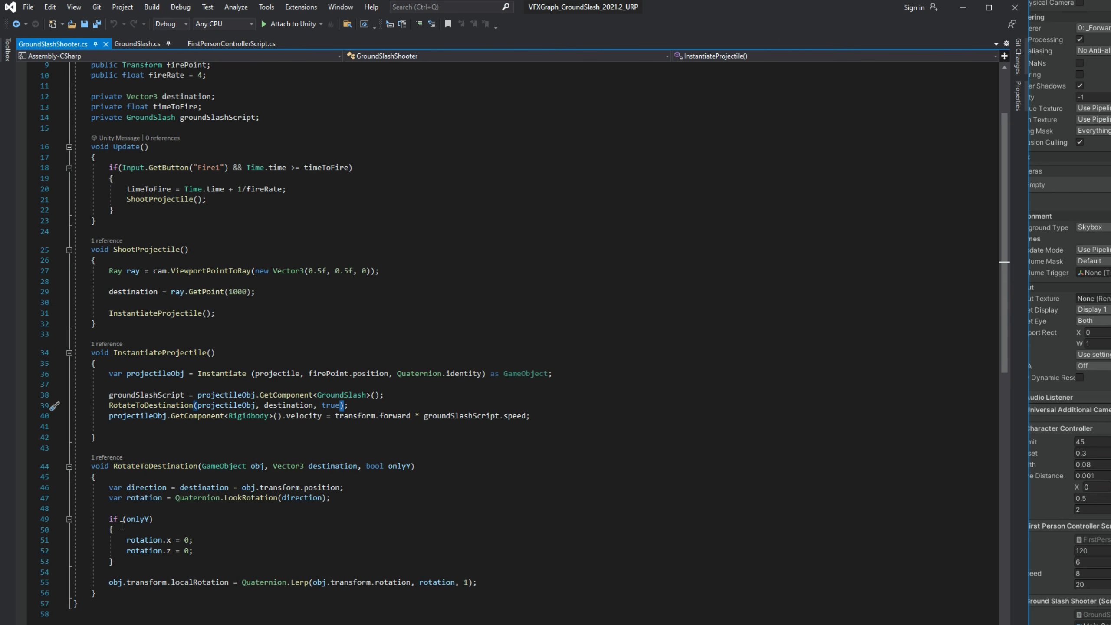
pyautogui.keyDown('alt'); pyautogui.moveTo(126, 538); pyautogui.dragTo(162, 552); pyautogui.keyUp('alt')
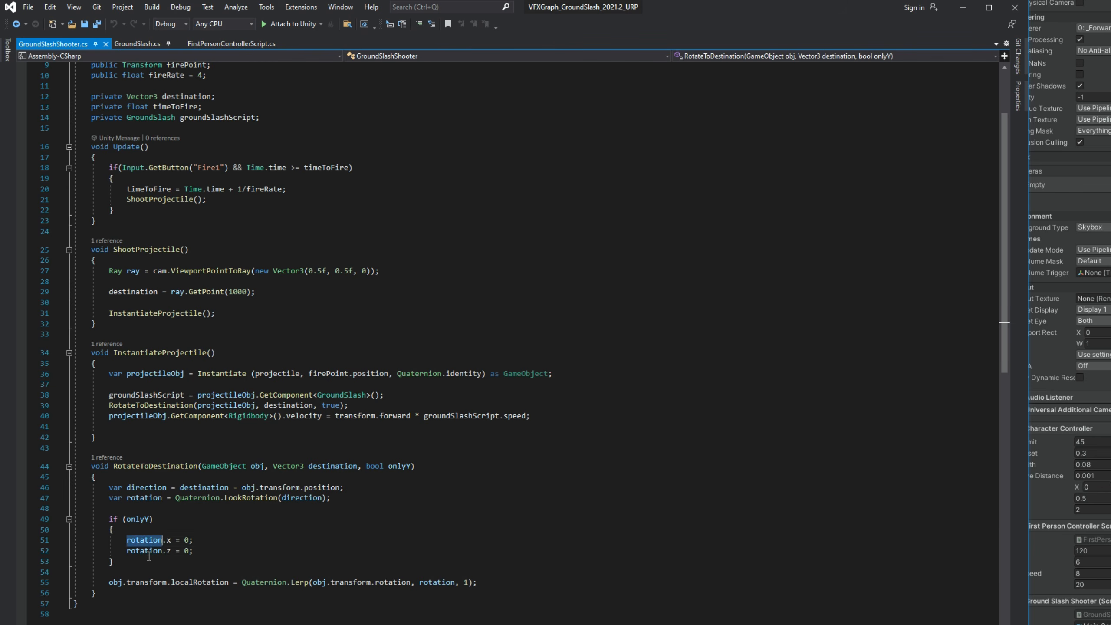
# Examine the onlyY check and localRotation assignment in RotateToDestination, and the Rigidbody velocity line in InstantiateProjectile
pyautogui.click(138, 521)
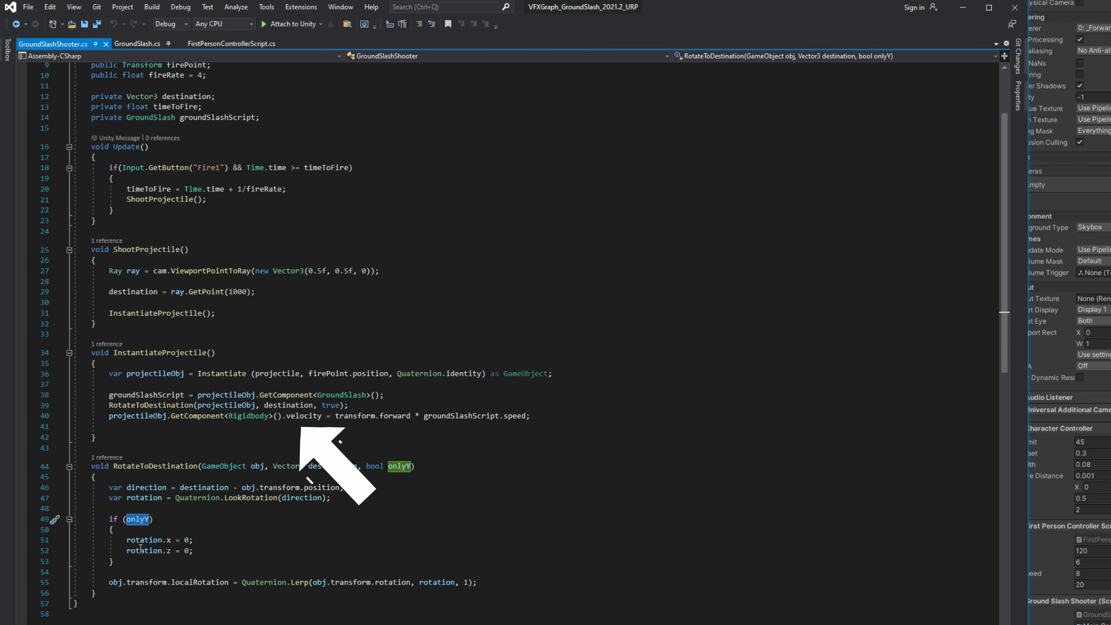
pyautogui.click(199, 583)
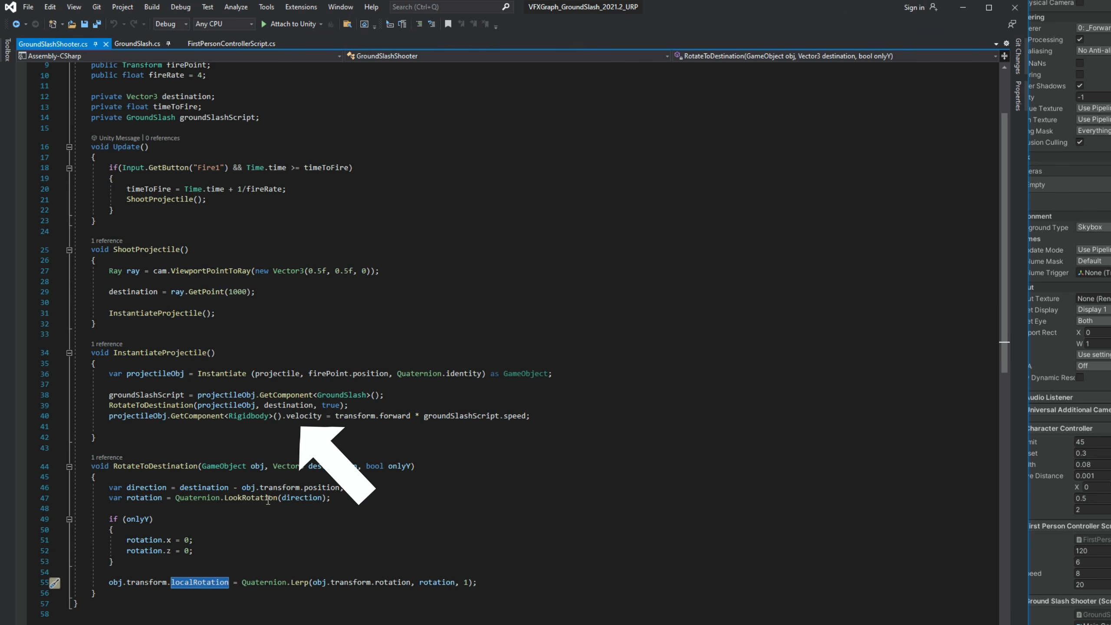
pyautogui.click(251, 415)
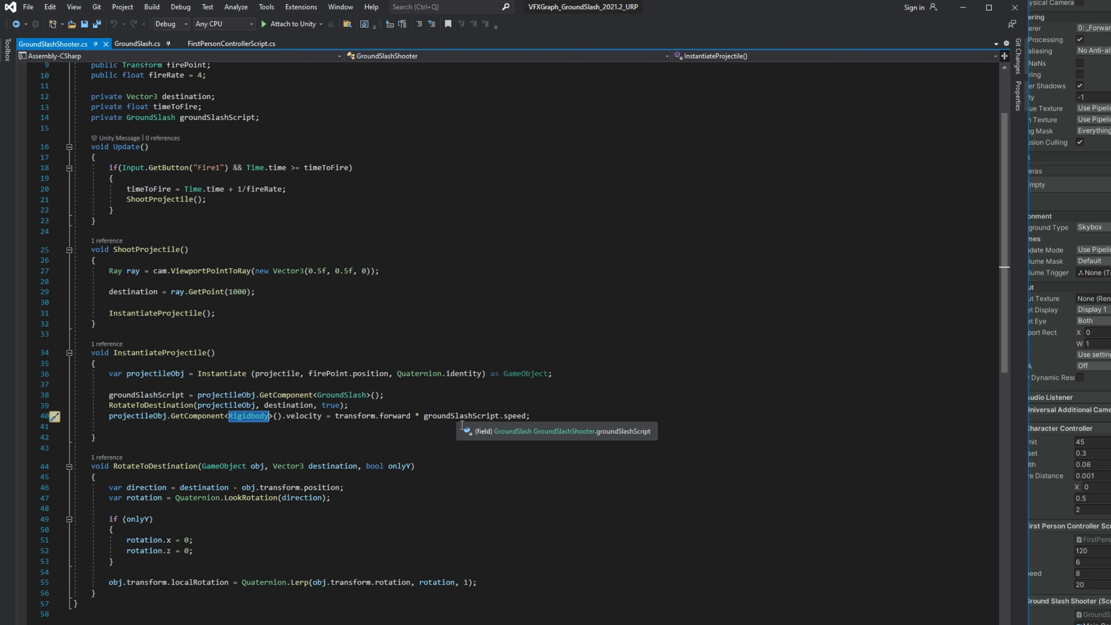
# Switch to Unity, check the components on vfx_GroundSlash_v1, and add a Rigidbody component to vfx_GroundSlashTut_v1
pyautogui.hotkey('alt', 'Tab')
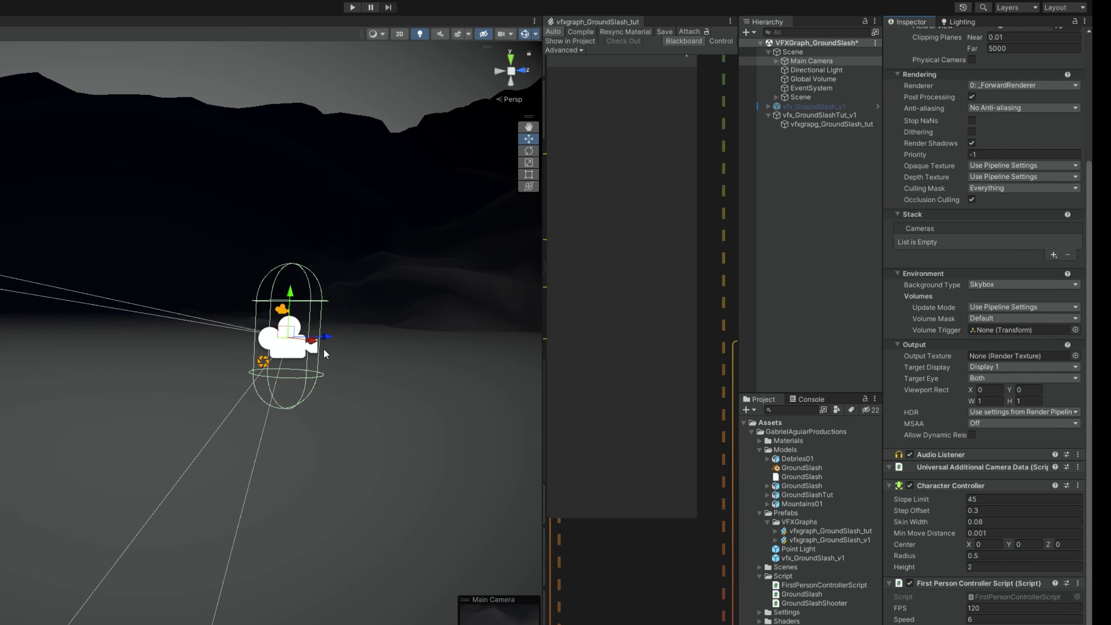
pyautogui.click(769, 52)
pyautogui.click(806, 77)
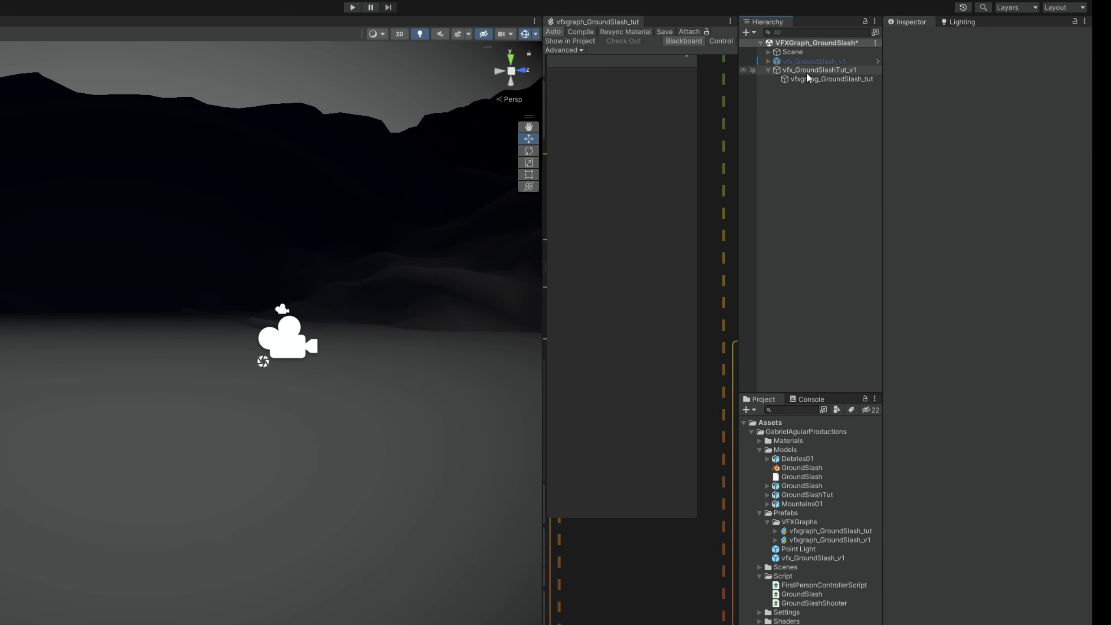
pyautogui.click(818, 61)
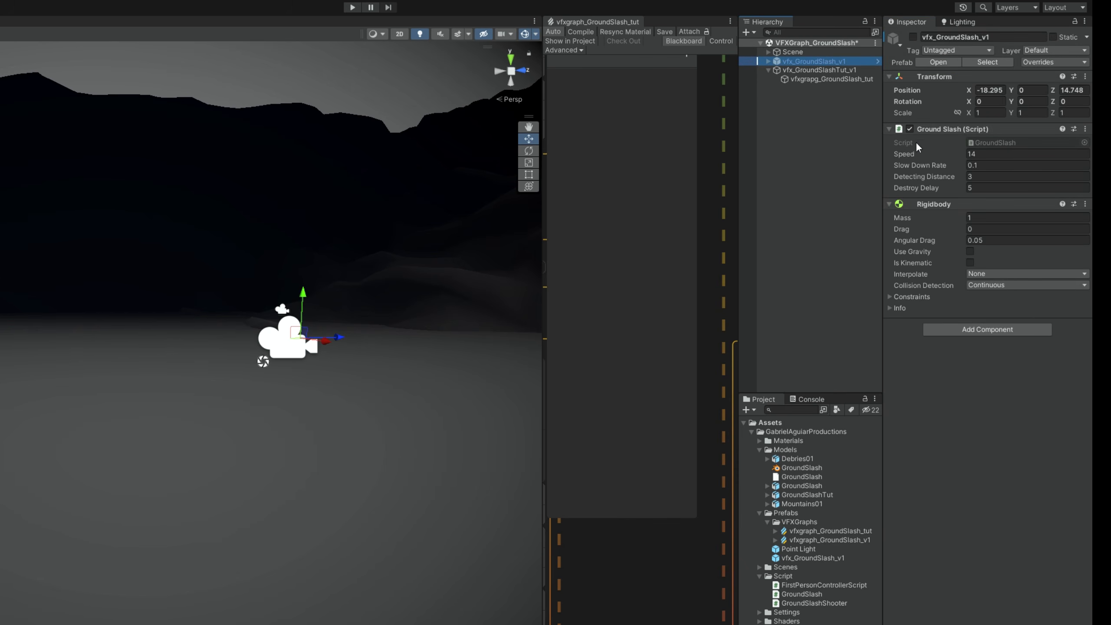
pyautogui.click(854, 69)
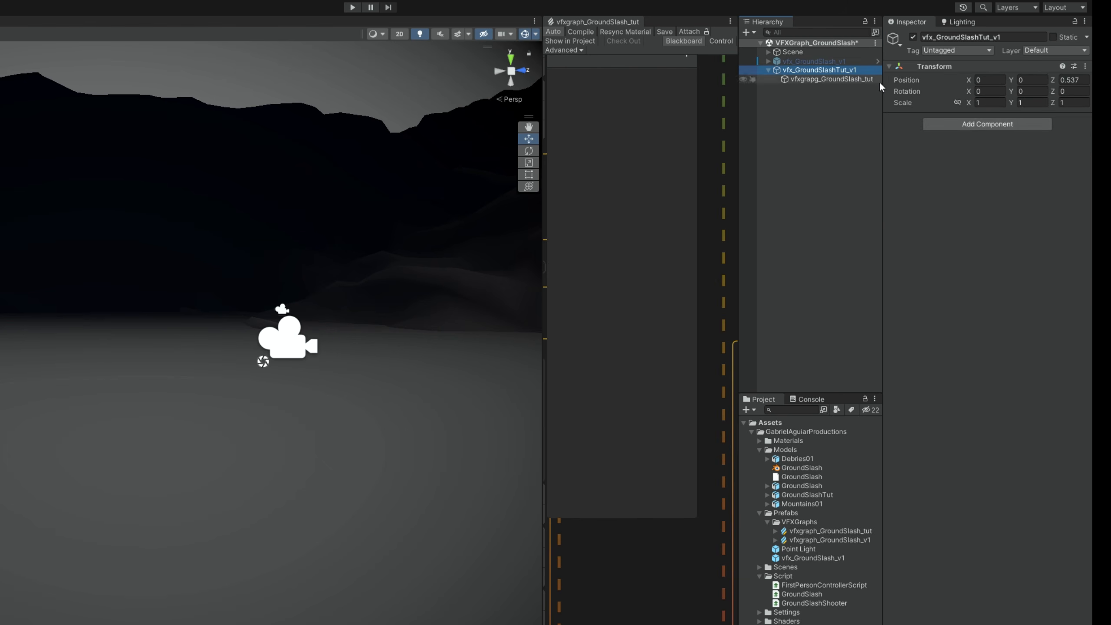
pyautogui.click(967, 124)
pyautogui.write('rig')
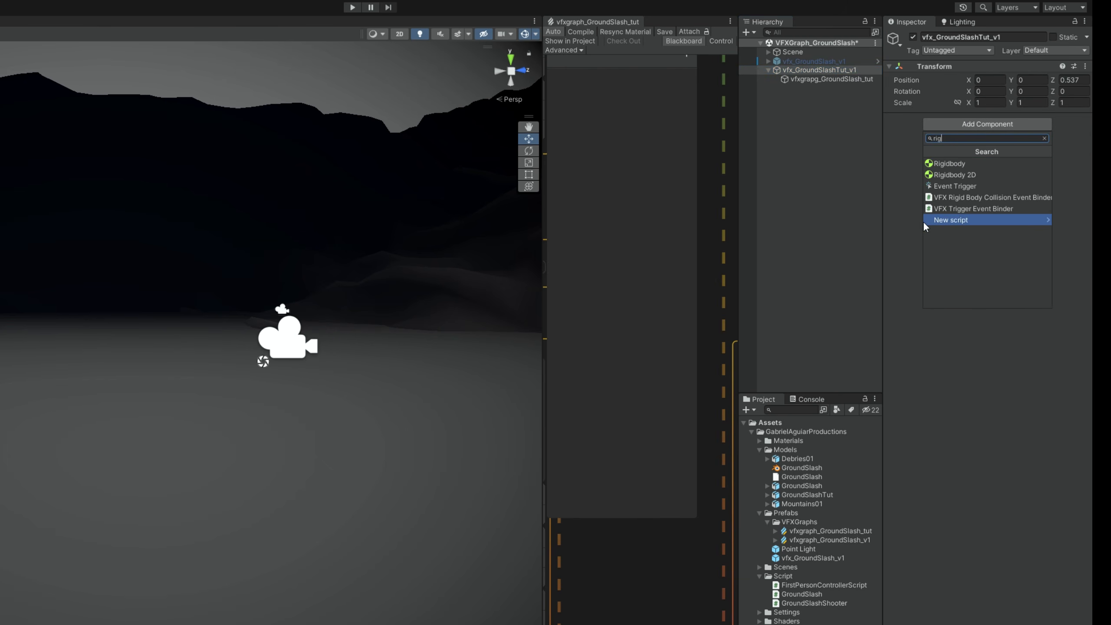
pyautogui.click(958, 166)
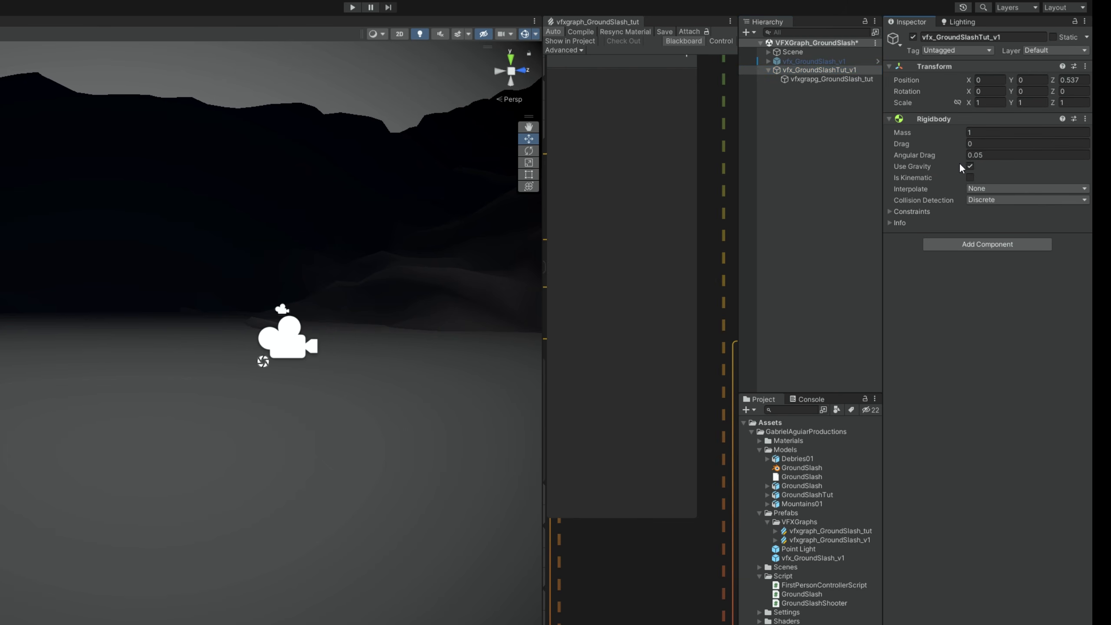
# Add the Ground Slash script component to vfx_GroundSlashTut_v1
pyautogui.click(952, 241)
pyautogui.write('ground')
pyautogui.click(955, 283)
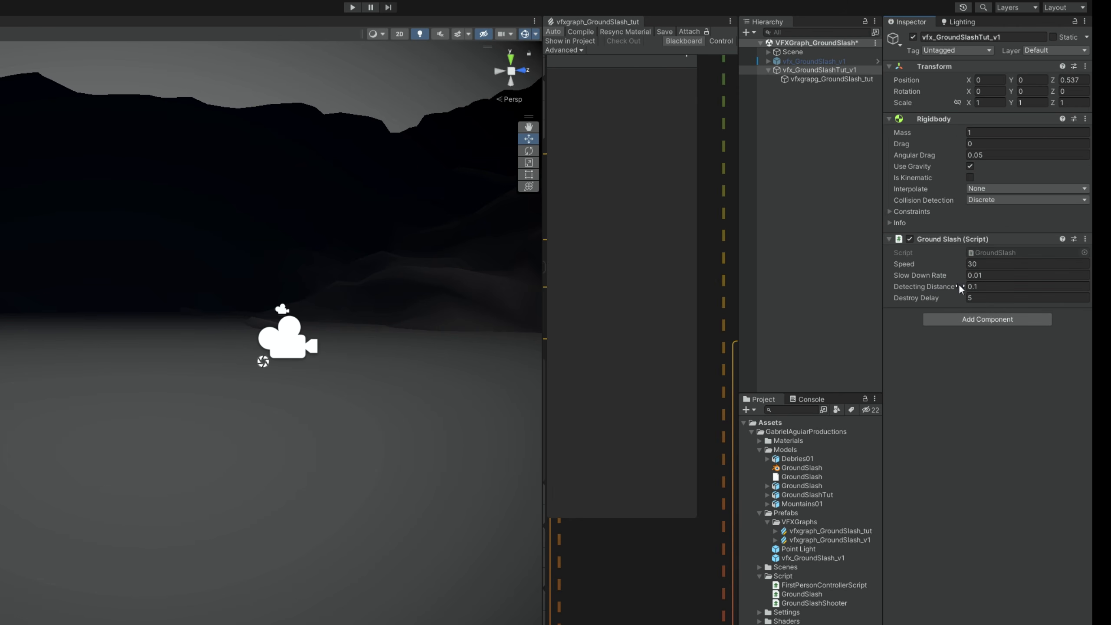
# Open the GroundSlash script and examine its speed, slowDownRate, detectingDistance and destroyDelay fields and its private variables
pyautogui.doubleClick(808, 594)
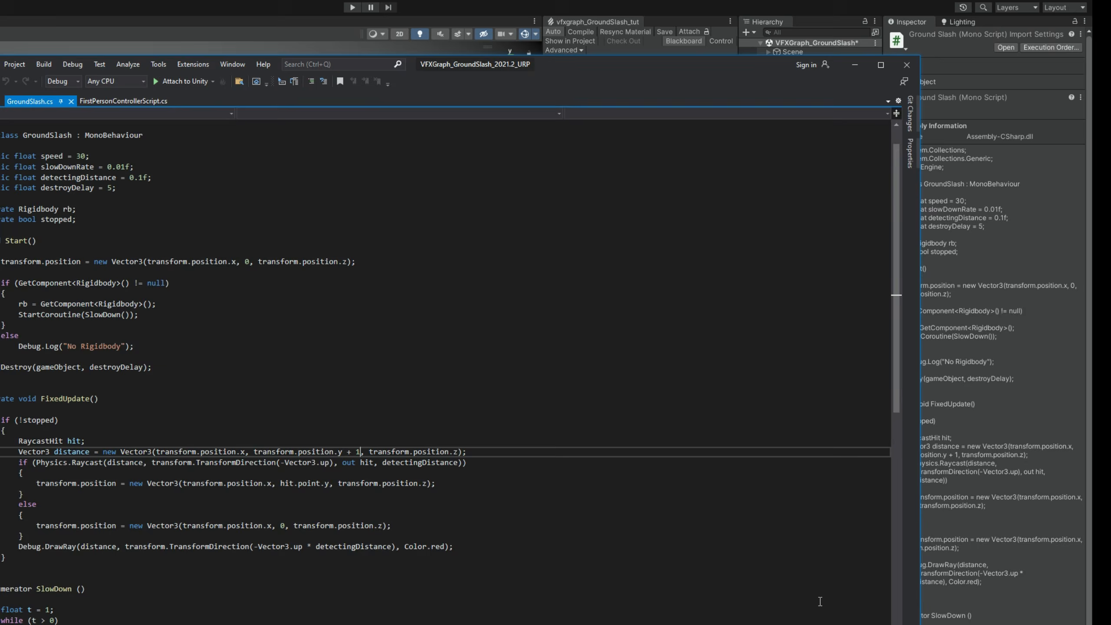
pyautogui.doubleClick(160, 136)
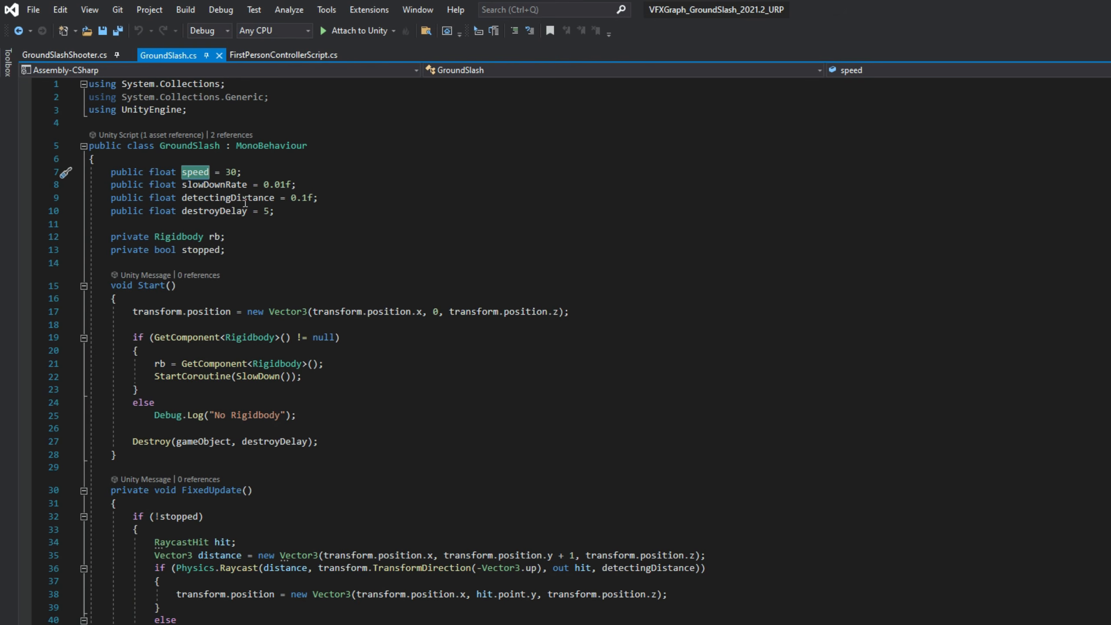
pyautogui.doubleClick(230, 186)
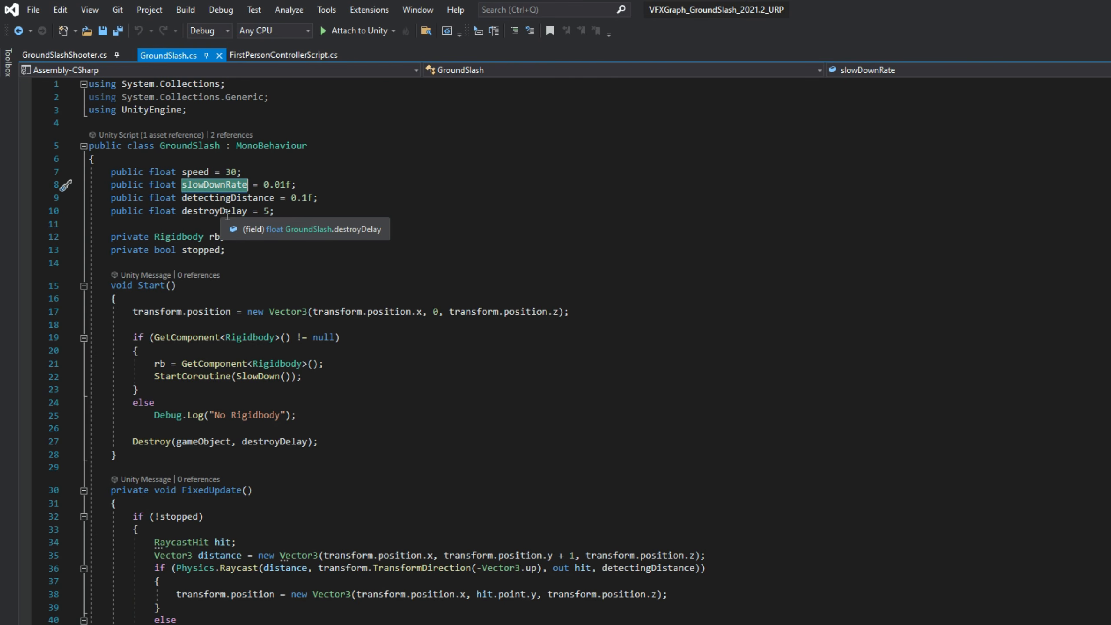
pyautogui.doubleClick(237, 198)
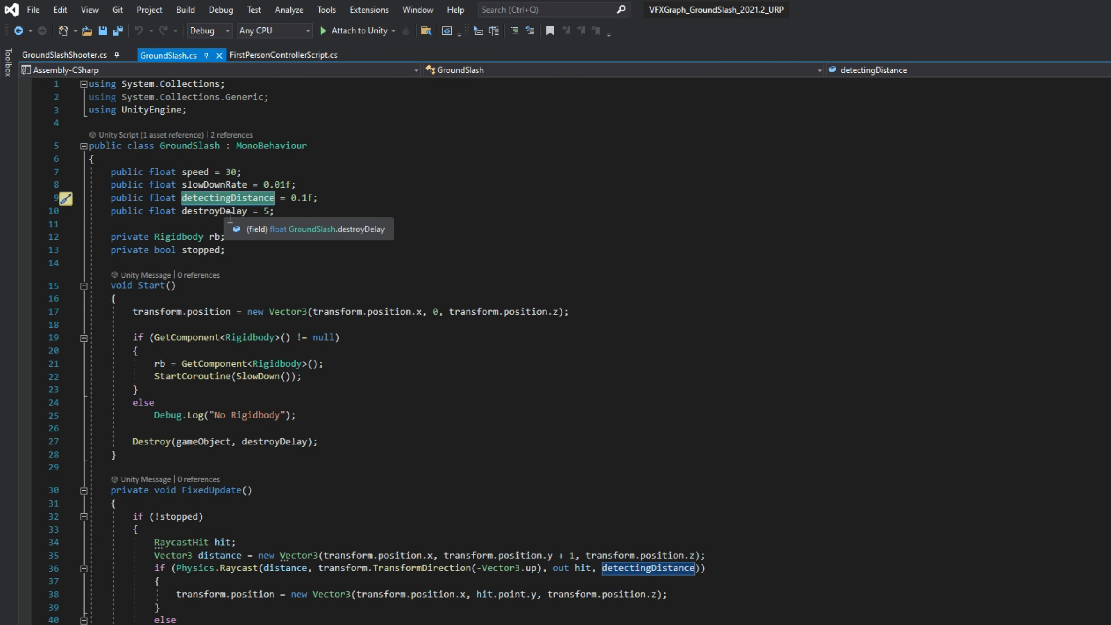
pyautogui.doubleClick(222, 211)
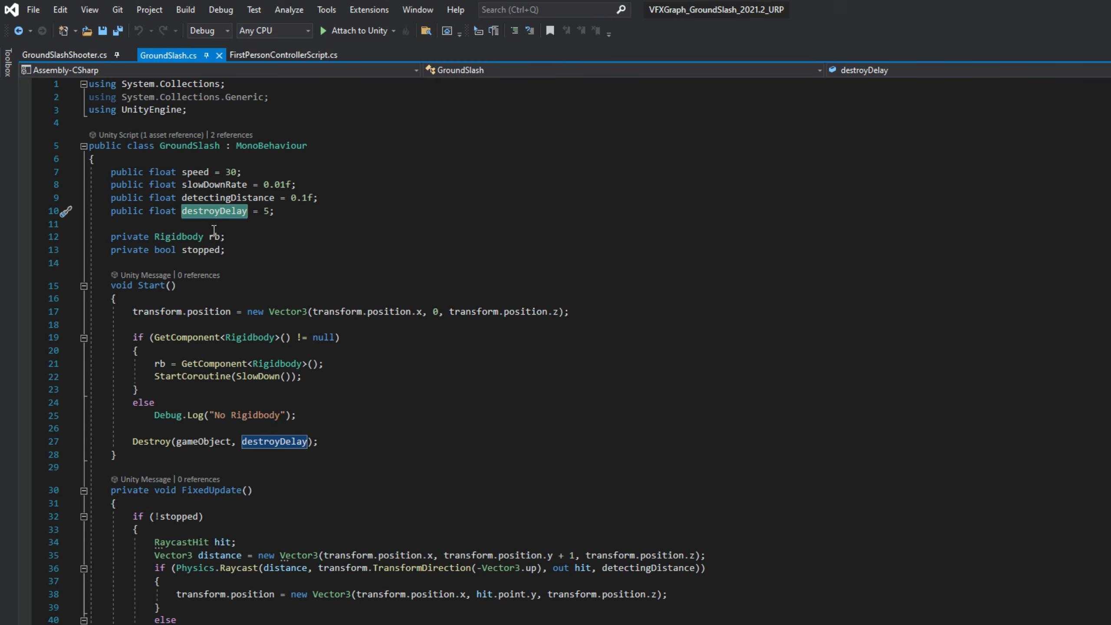
pyautogui.click(217, 237)
pyautogui.click(201, 251)
# Examine the position reset and coroutine call in Start, plus the SlowDown coroutine's loop and stopped flag
pyautogui.moveTo(132, 313); pyautogui.dragTo(434, 314)
pyautogui.click(434, 313)
pyautogui.doubleClick(438, 313)
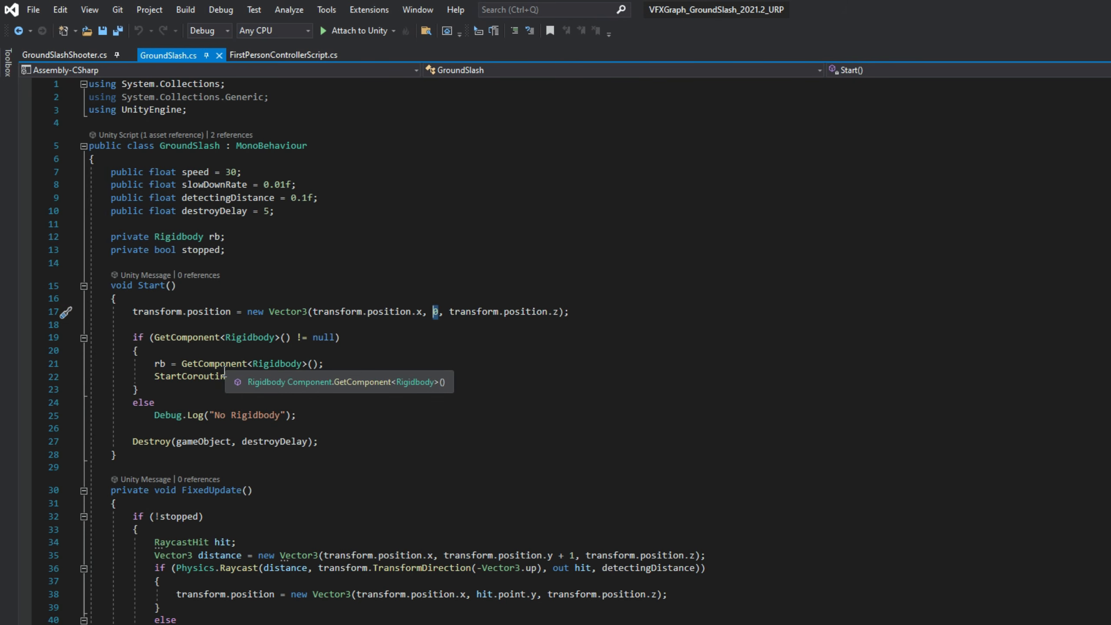
pyautogui.doubleClick(263, 377)
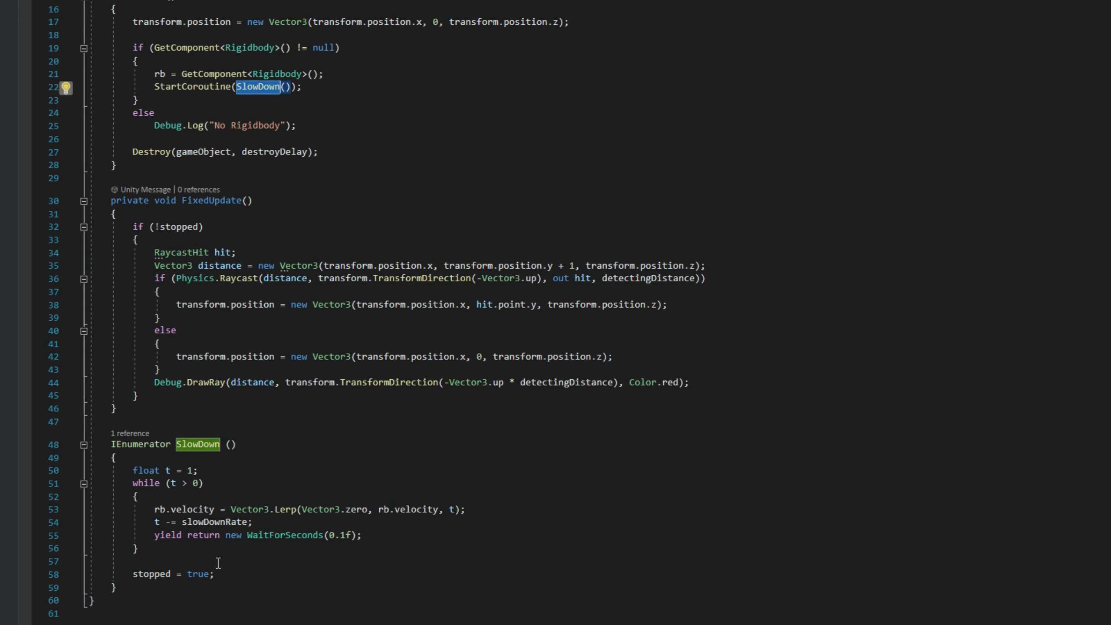
pyautogui.doubleClick(175, 431)
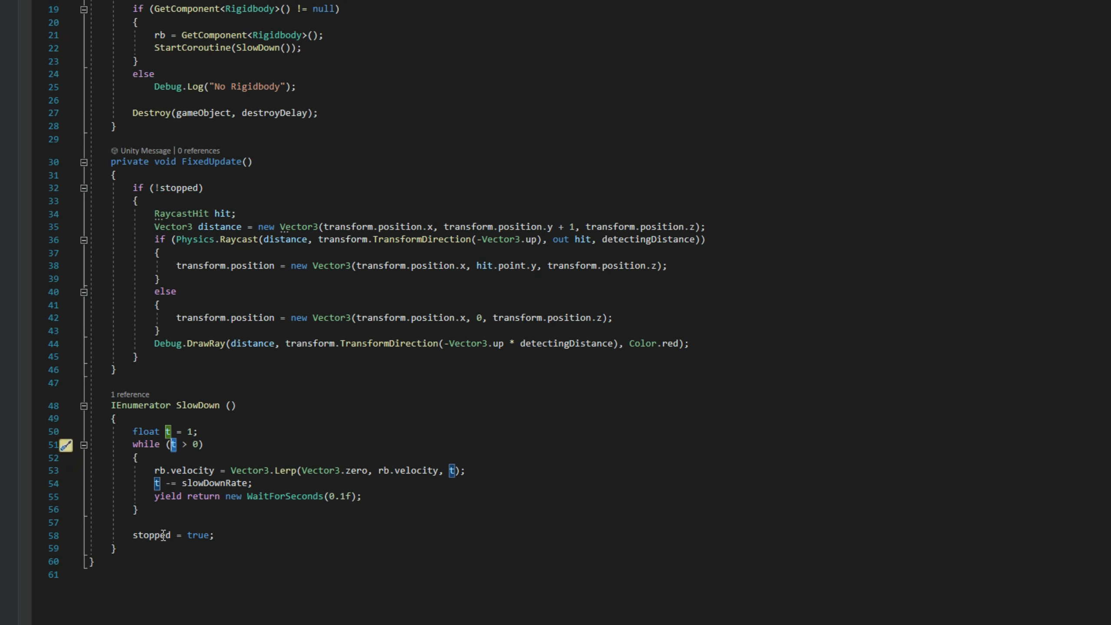
pyautogui.tripleClick(158, 536)
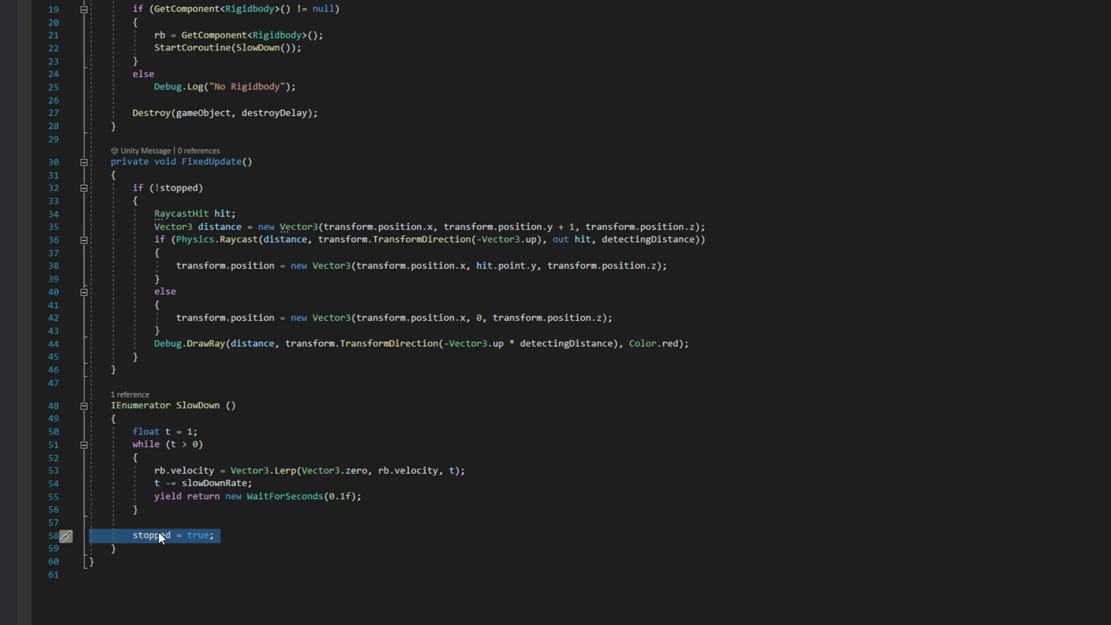
# Examine the downward raycast in FixedUpdate, the hit and else branches that set the height, and the DrawRay call
pyautogui.scroll(3, 243, 360)
pyautogui.doubleClick(241, 279)
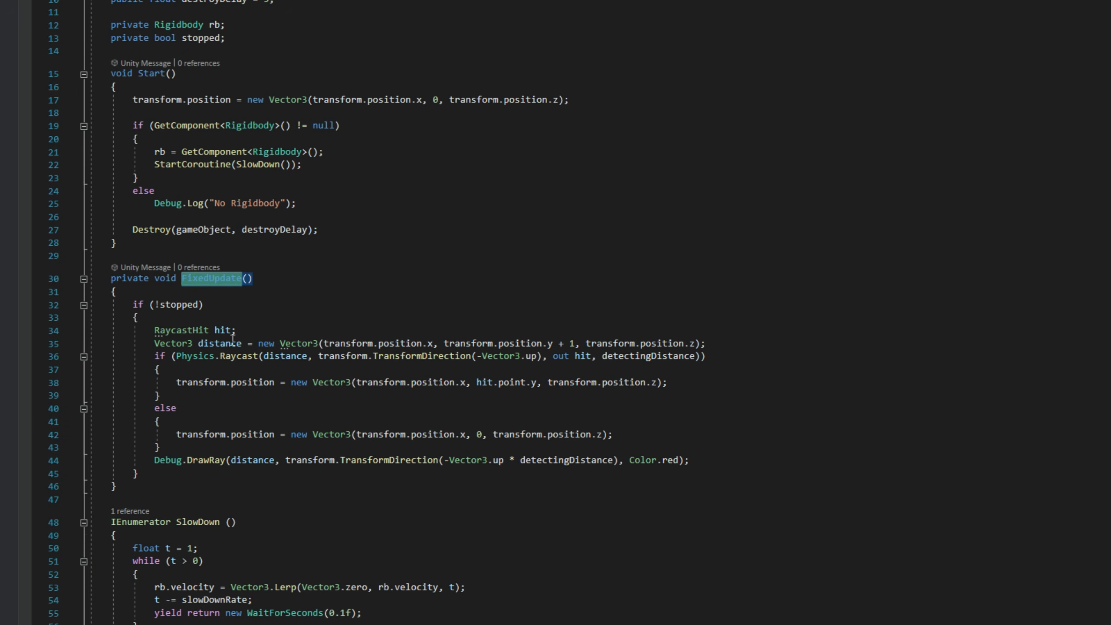
pyautogui.moveTo(324, 344); pyautogui.dragTo(696, 343)
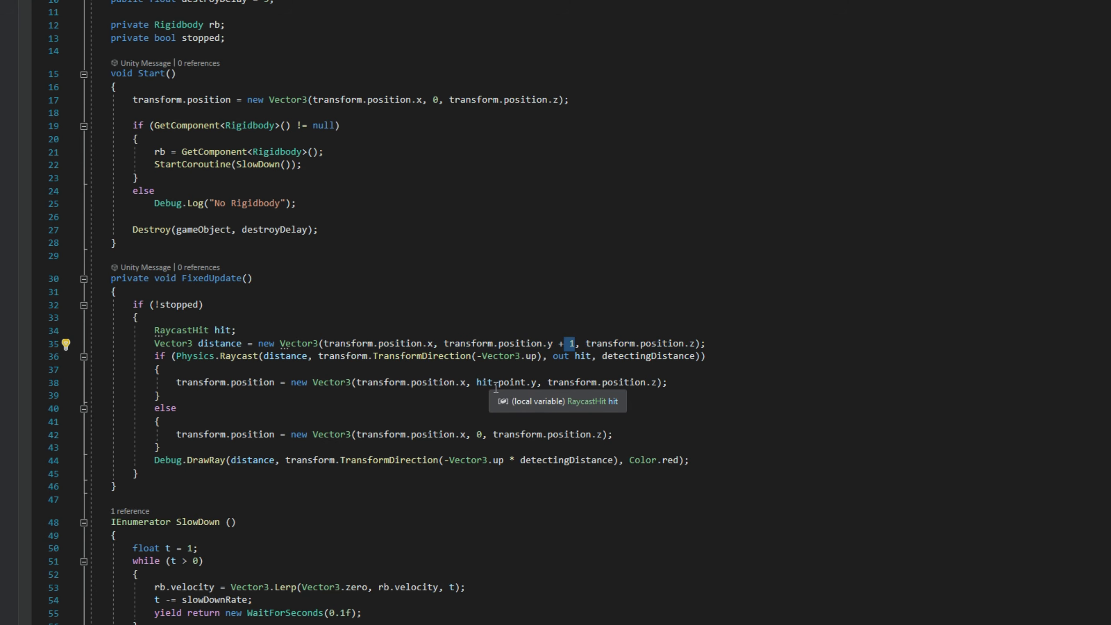
pyautogui.click(497, 385)
pyautogui.moveTo(536, 383); pyautogui.dragTo(485, 390)
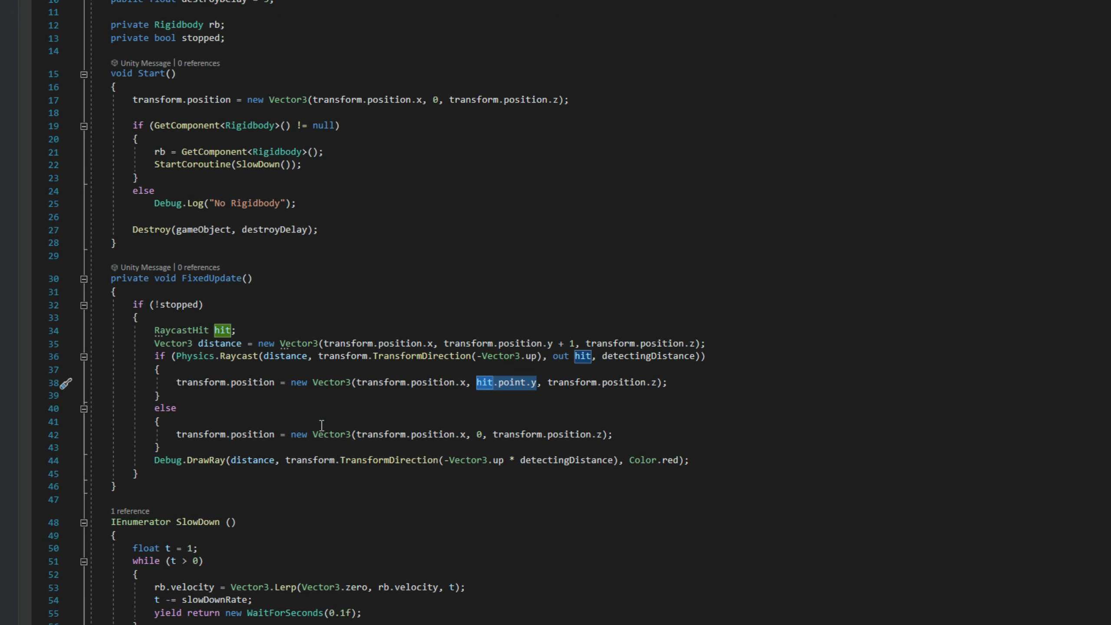
pyautogui.click(491, 435)
pyautogui.doubleClick(479, 435)
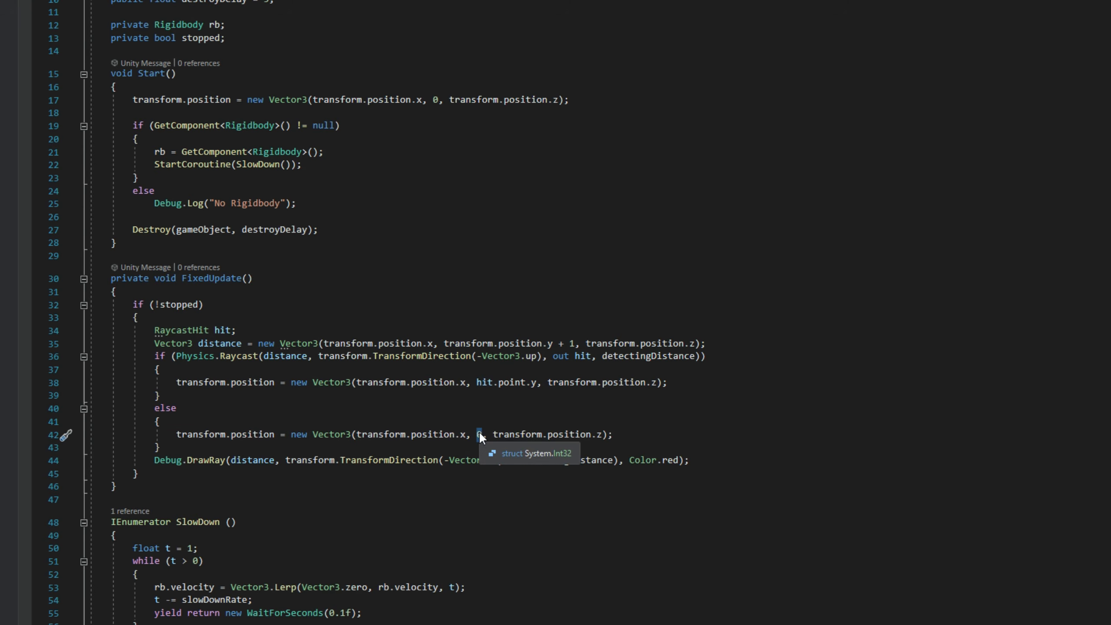
pyautogui.doubleClick(197, 459)
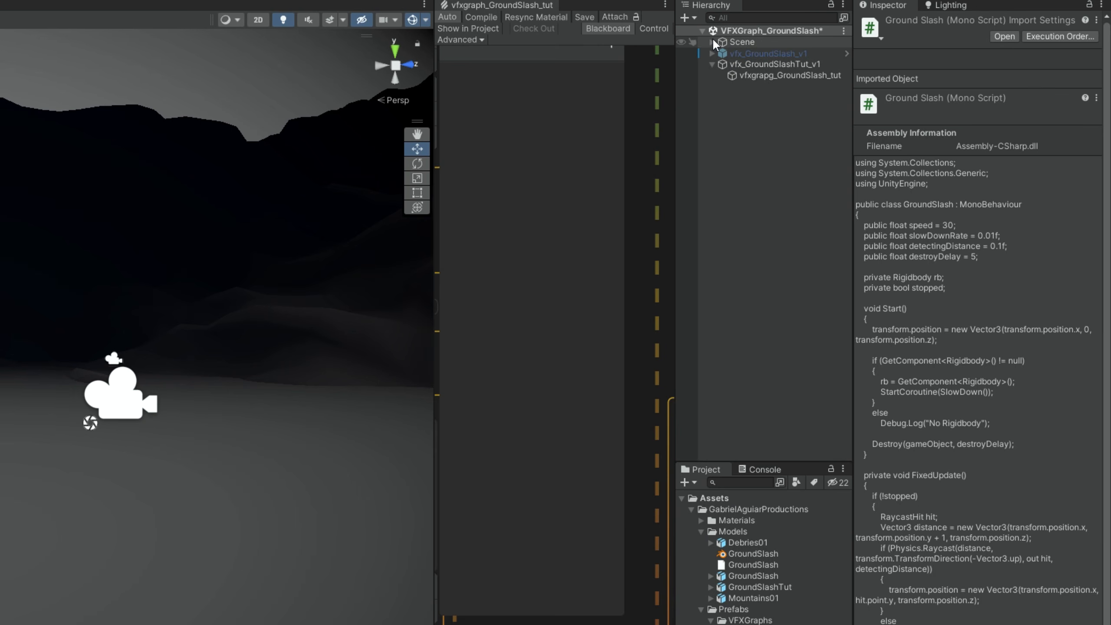
# Save the vfx_GroundSlashTut_v1 object from the scene as a prefab in the Prefabs folder
pyautogui.click(712, 42)
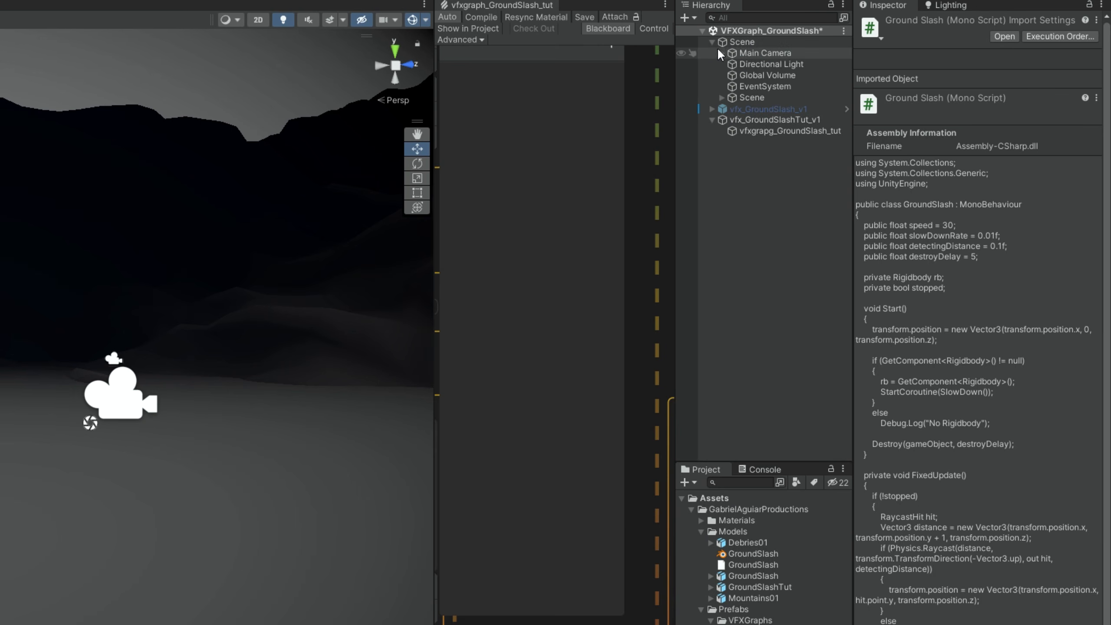
pyautogui.click(734, 50)
pyautogui.scroll(-5, 960, 597)
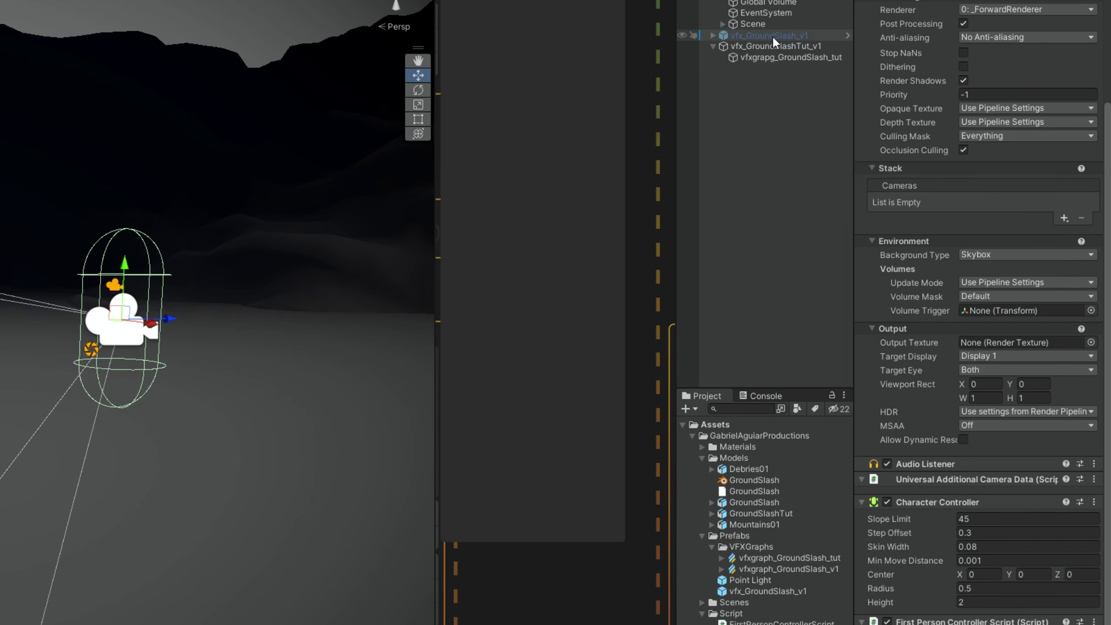
pyautogui.click(777, 45)
pyautogui.moveTo(837, 218); pyautogui.dragTo(740, 541)
# Assign the vfx_GroundSlashTut_v1 prefab as the Projectile of the Main Camera's Ground Slash Shooter and test it in Play mode
pyautogui.click(799, 52)
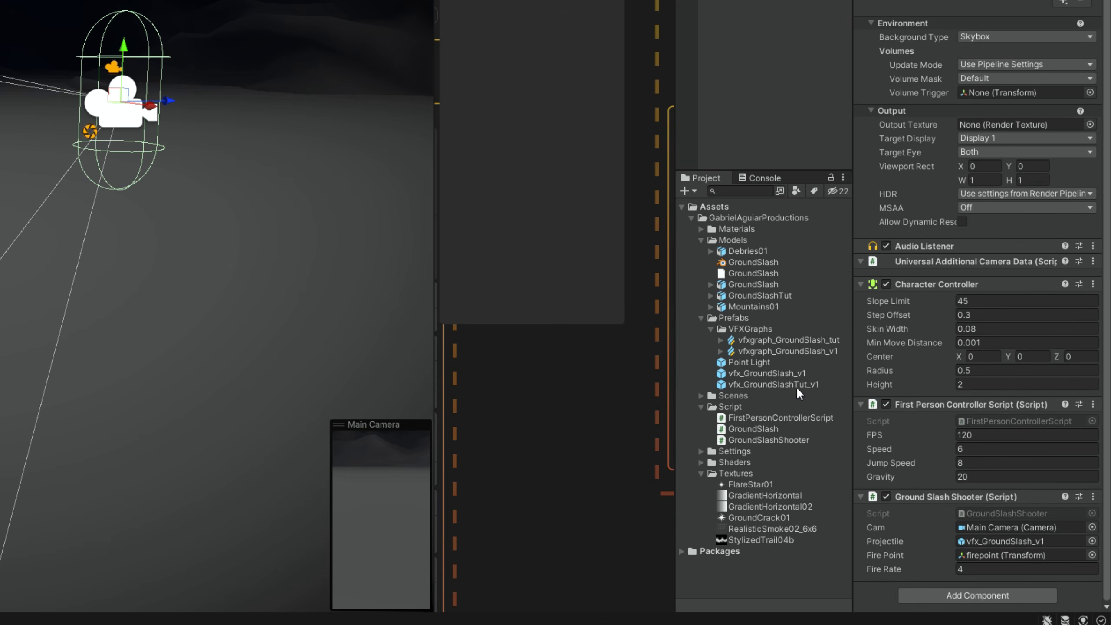
pyautogui.moveTo(788, 381); pyautogui.dragTo(1027, 539)
pyautogui.click(999, 555)
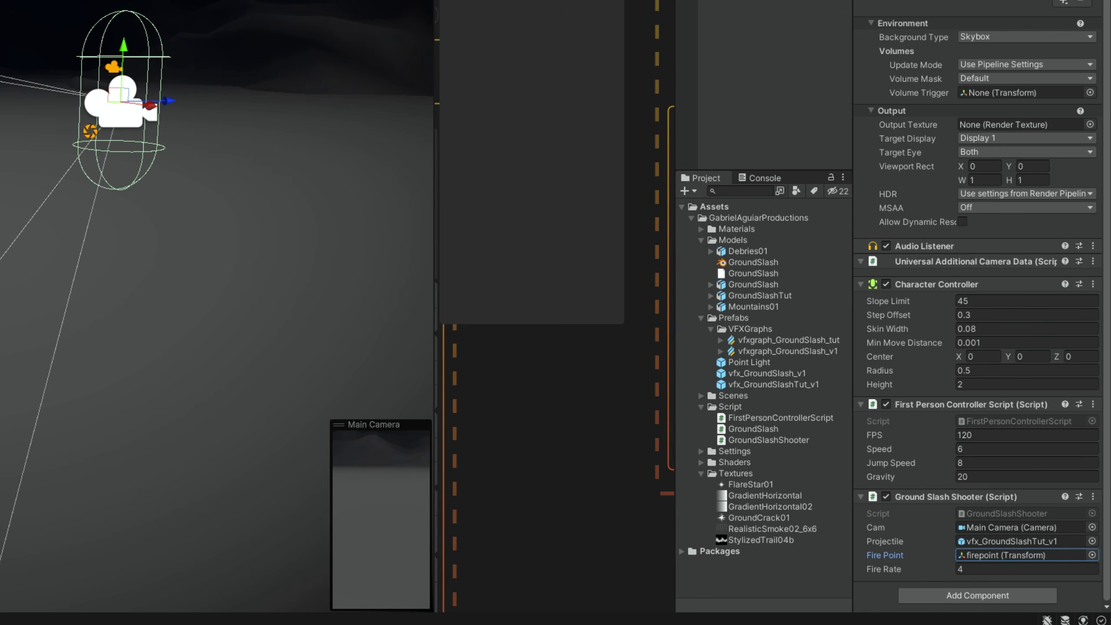
pyautogui.click(60, 193)
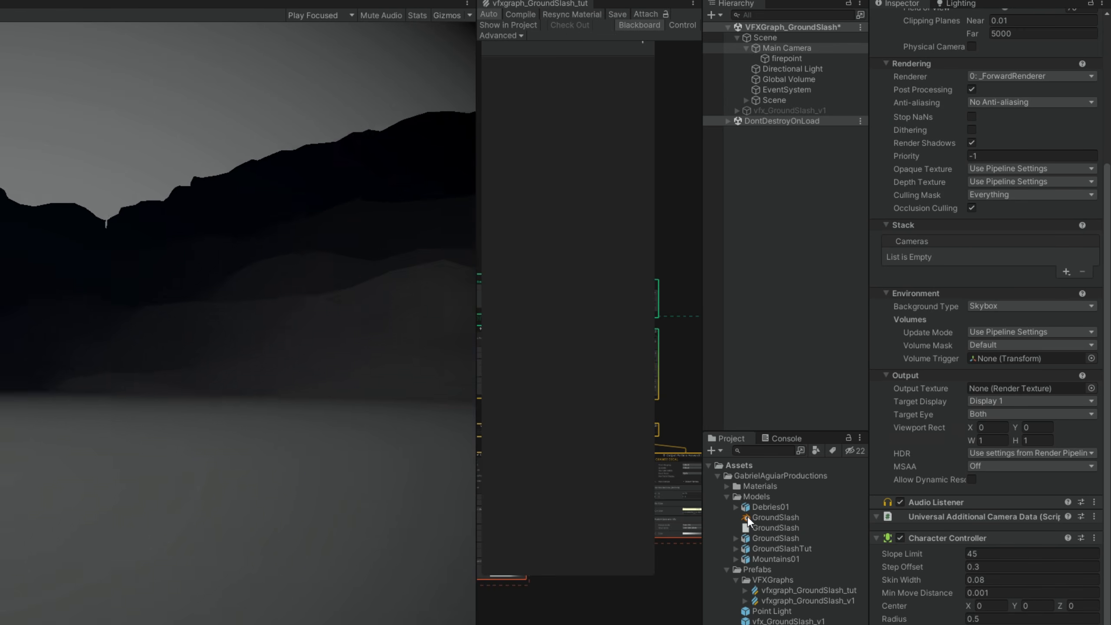
# Set the vfx_GroundSlashTut_v1 prefab's Speed to 14, Slow Down Rate to 0.1 and Detecting Distance to 3, matching vfx_GroundSlash_v1
pyautogui.click(819, 624)
pyautogui.click(818, 621)
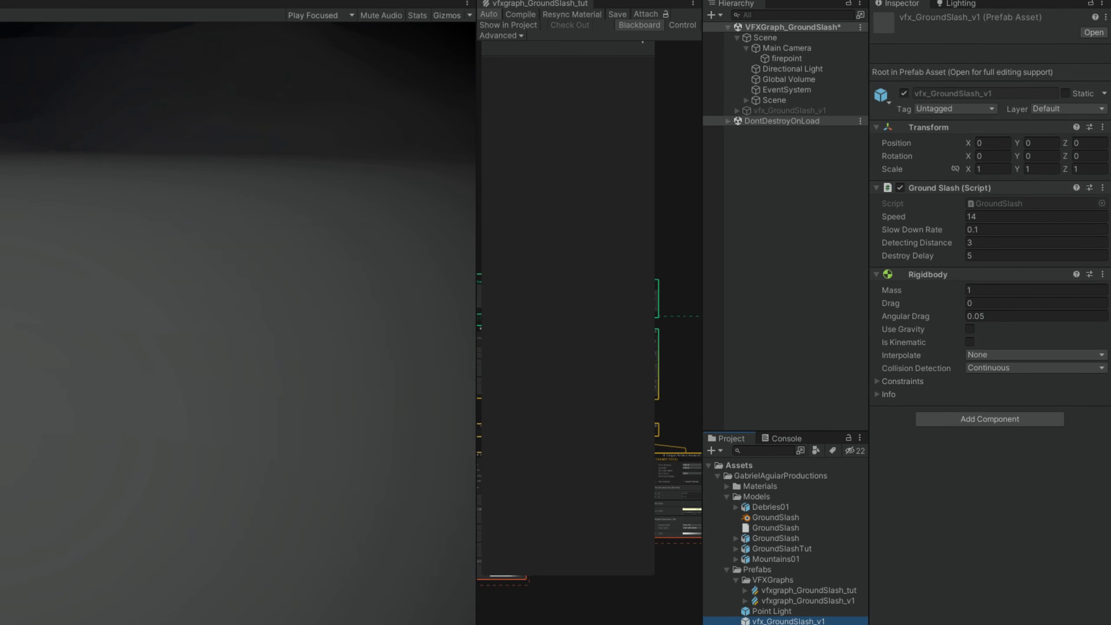
pyautogui.press('Down')
pyautogui.click(980, 358)
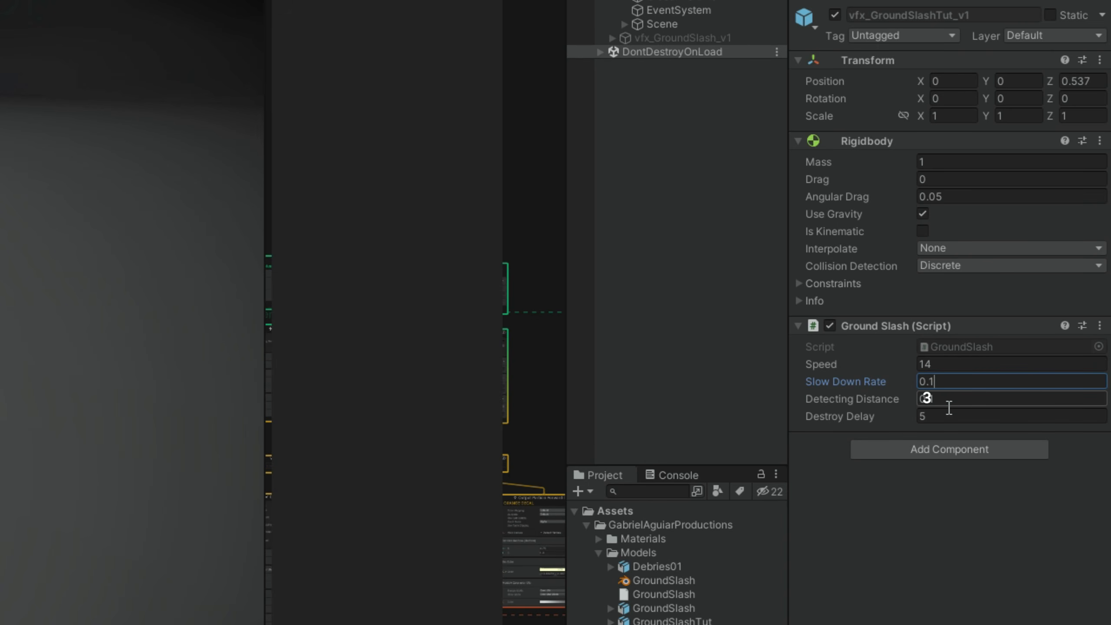
pyautogui.click(949, 400)
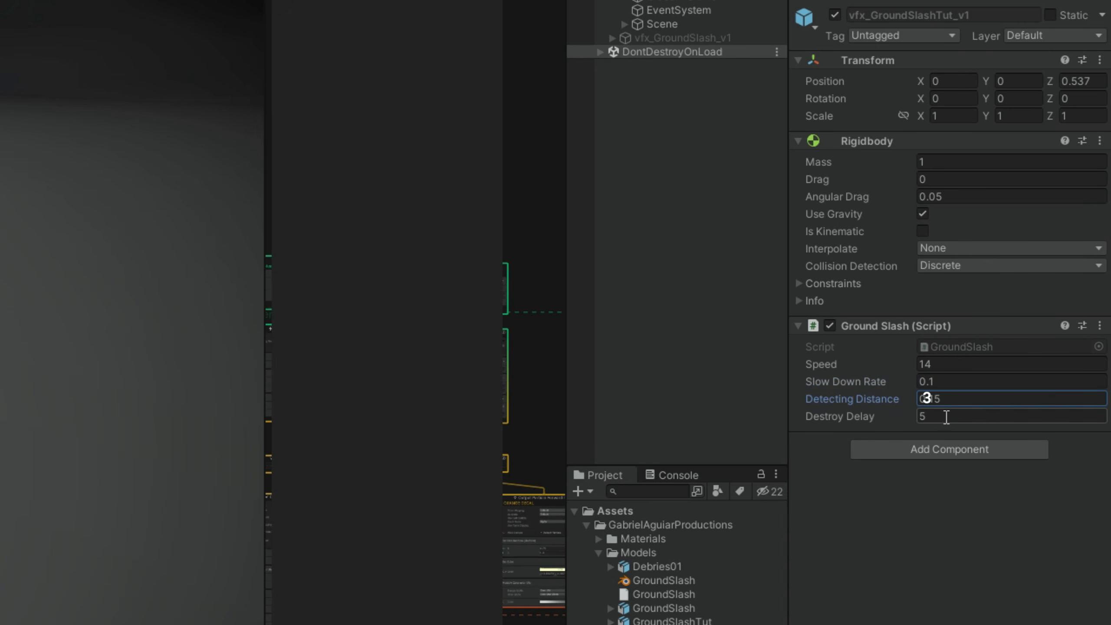
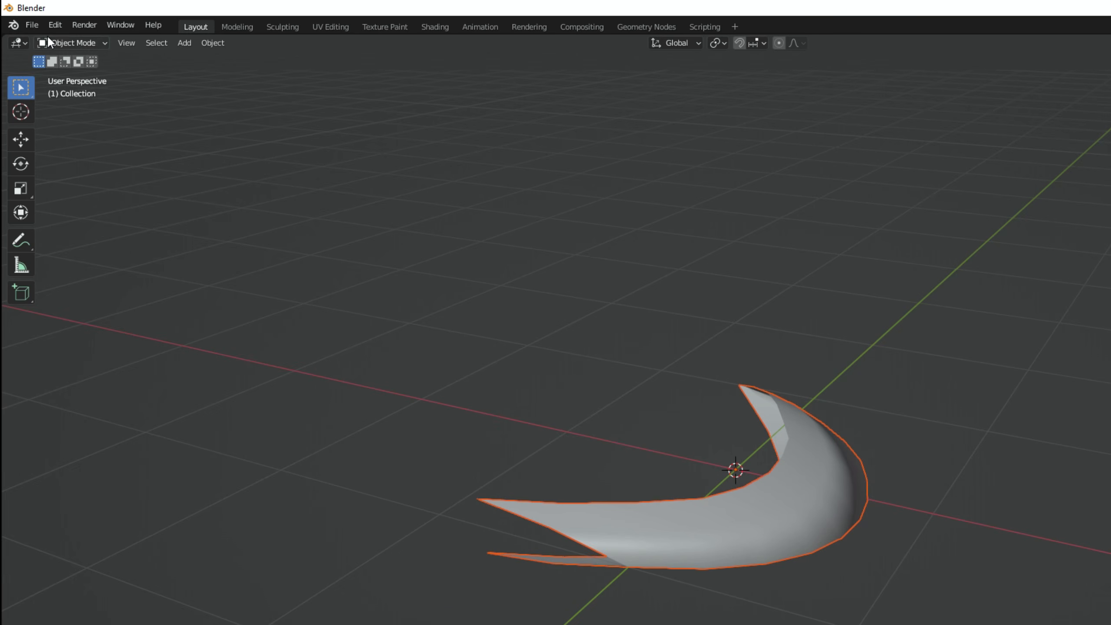
# Switch to Blender and enable the Object: Cell Fracture add-on in the preferences
pyautogui.click(52, 24)
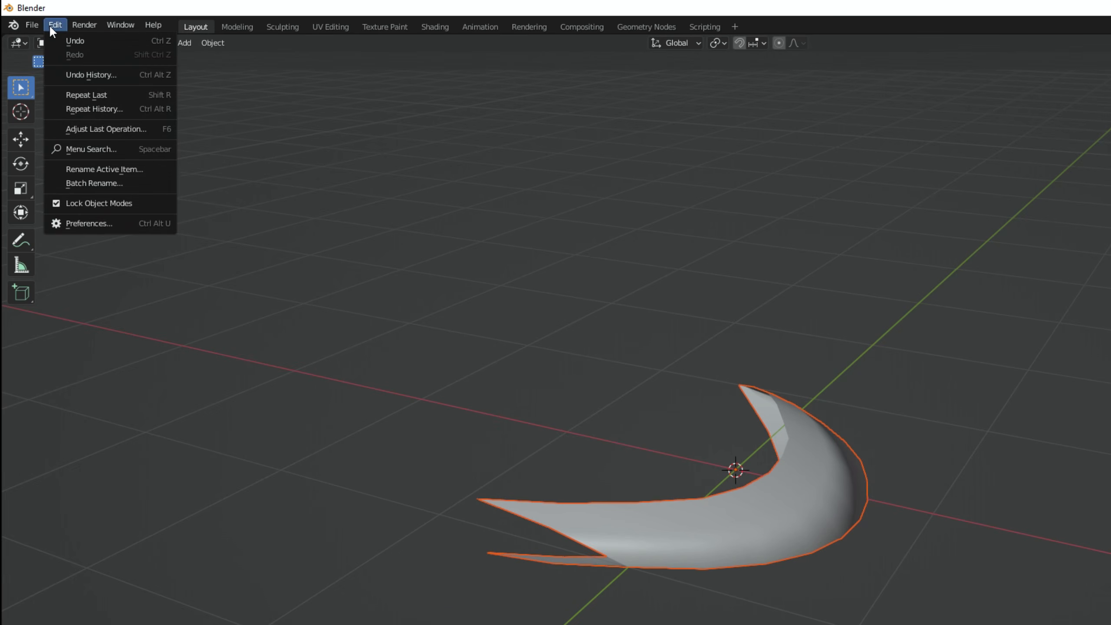
pyautogui.click(93, 223)
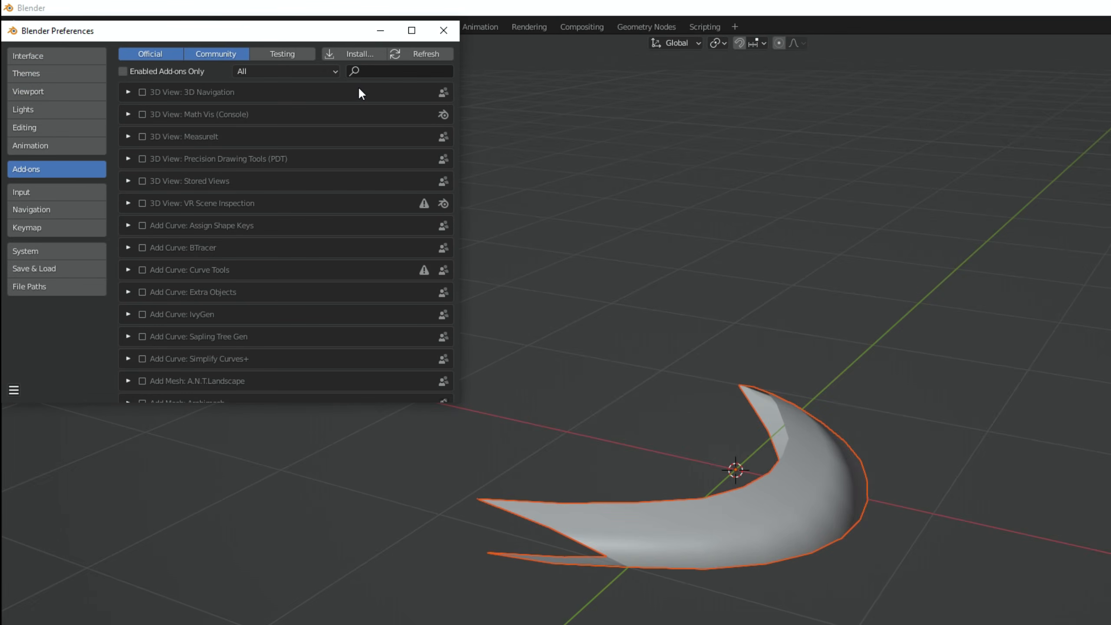
pyautogui.write('cell')
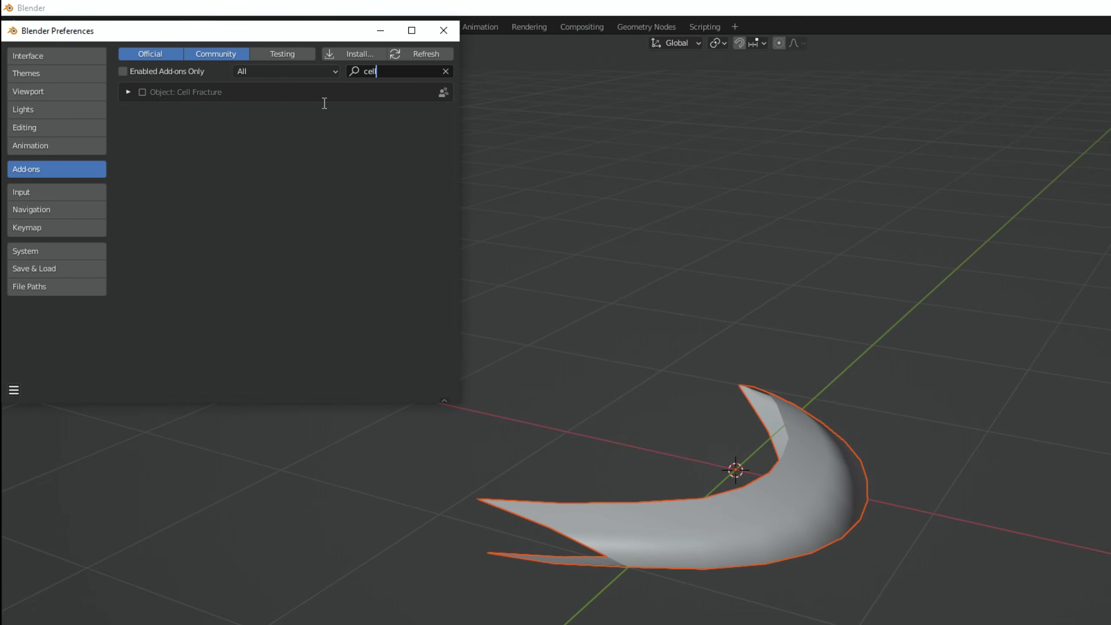
pyautogui.click(142, 93)
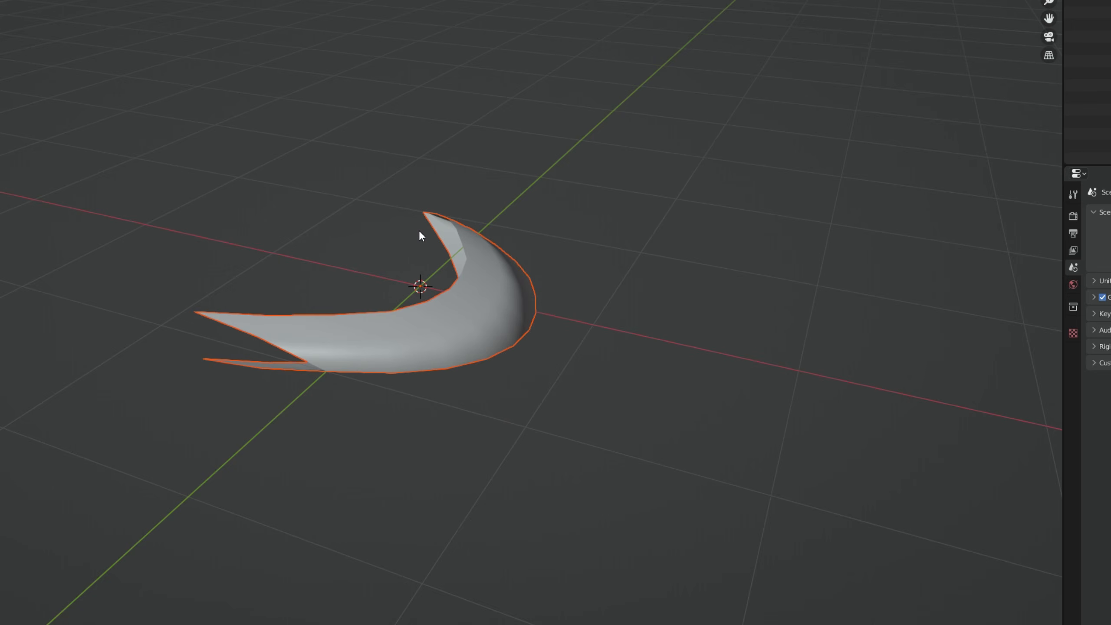
# Add a cube mesh at the 3D cursor, around the slash mesh
pyautogui.hotkey('shift', 'a')
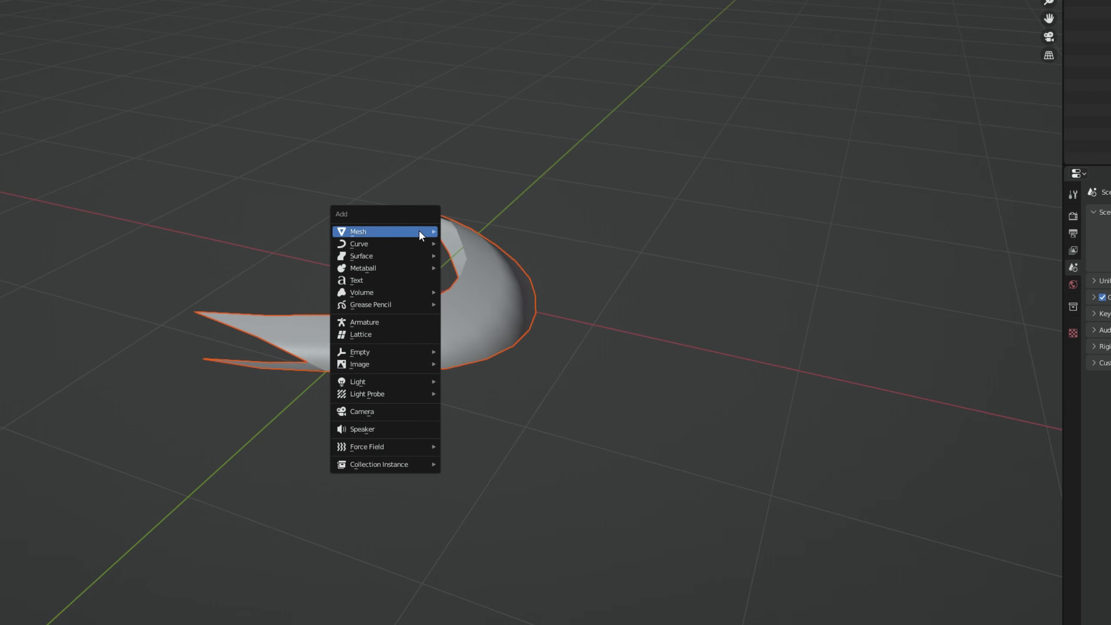
pyautogui.moveTo(420, 232)
pyautogui.click(467, 244)
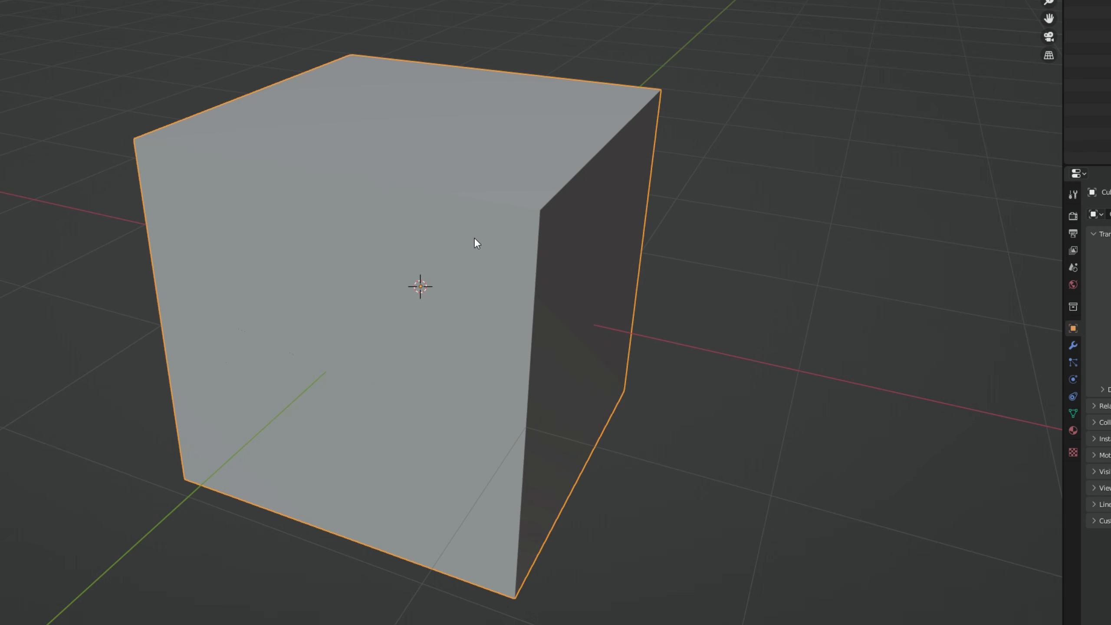
# Run Cell Fracture on the cube with a recursive Source Limit of 16, Recursion 1 and an adjusted Noise value
pyautogui.press('F3')
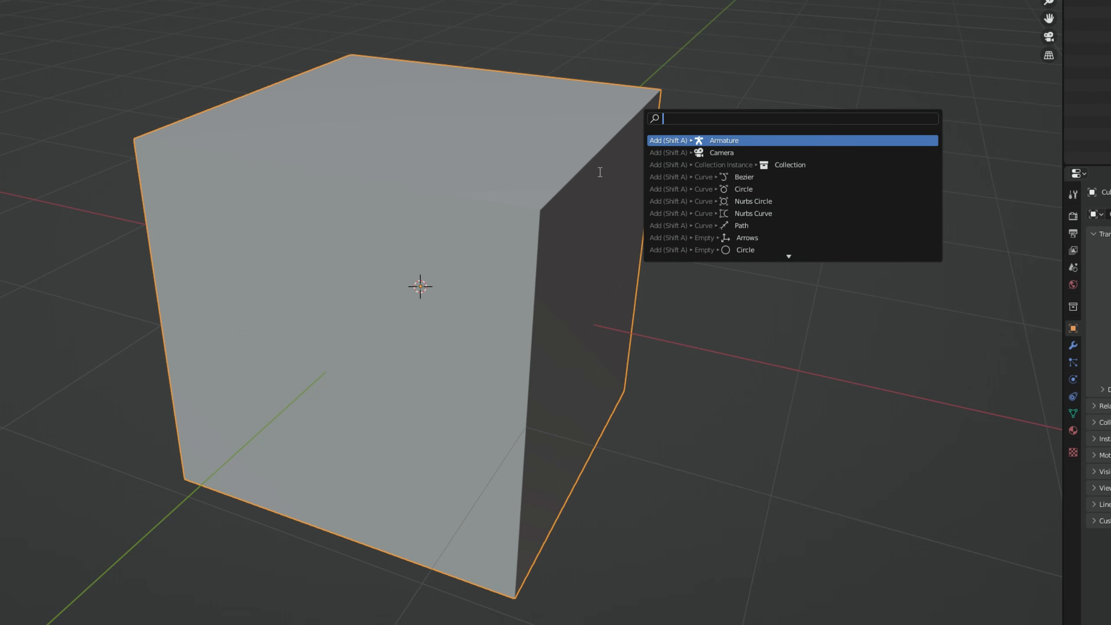
pyautogui.write('cell')
pyautogui.click(701, 142)
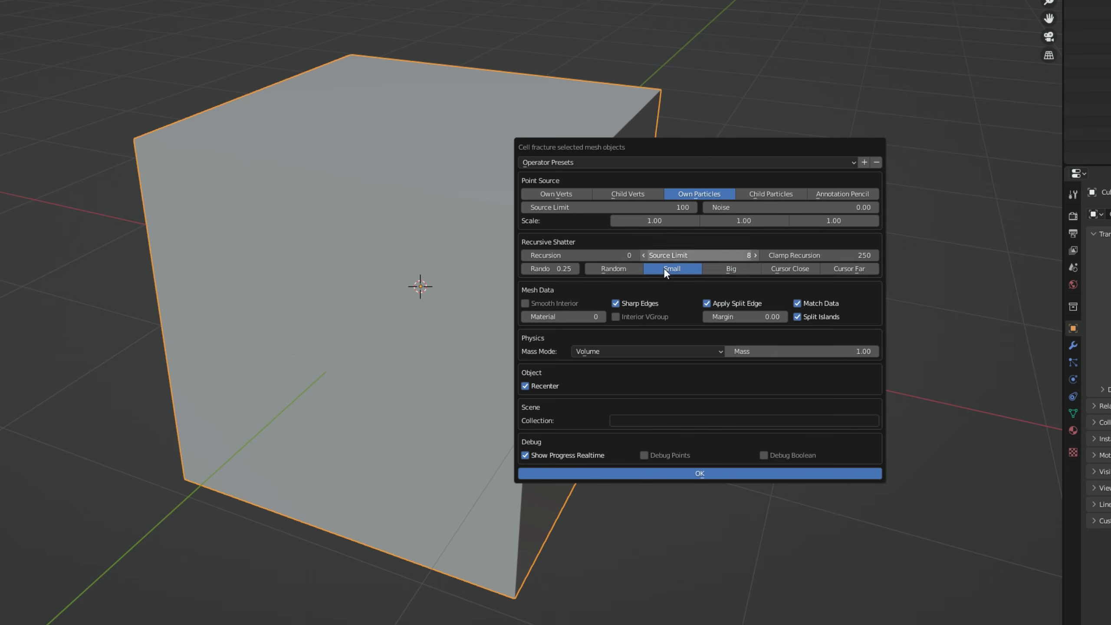
pyautogui.click(756, 256)
pyautogui.click(755, 255)
pyautogui.click(756, 255)
pyautogui.click(756, 256)
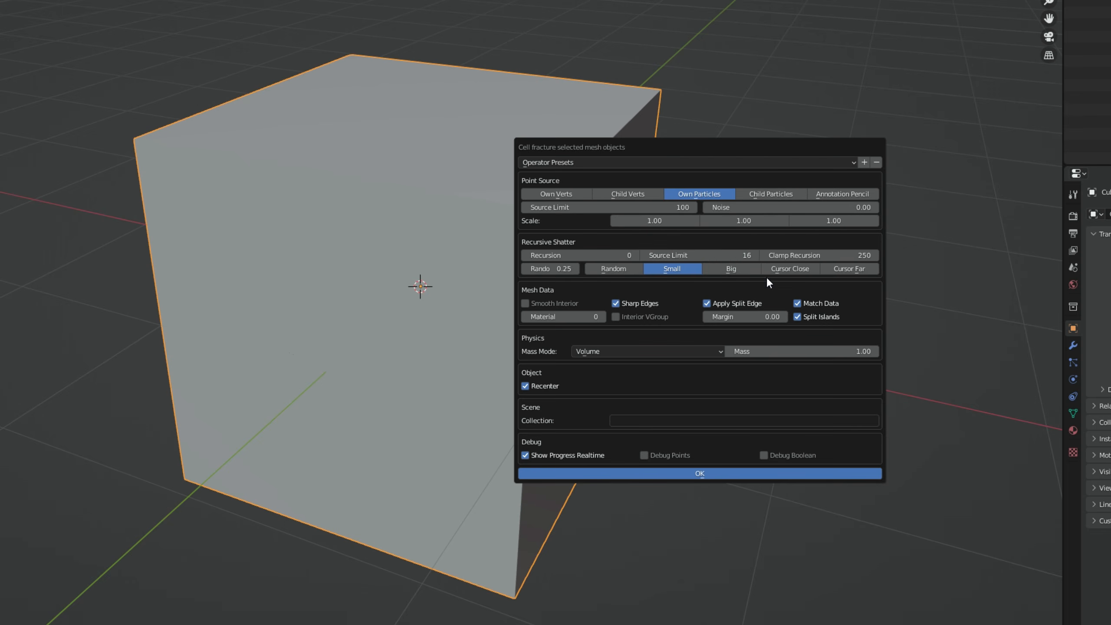
pyautogui.click(636, 255)
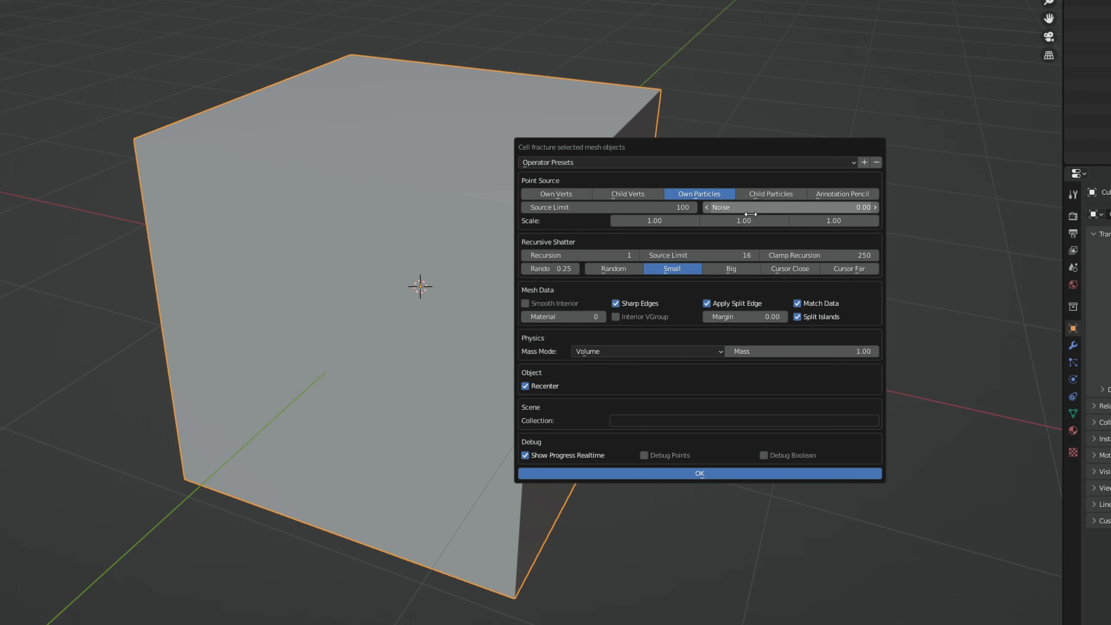
pyautogui.click(792, 208)
pyautogui.press('Return')
pyautogui.click(704, 474)
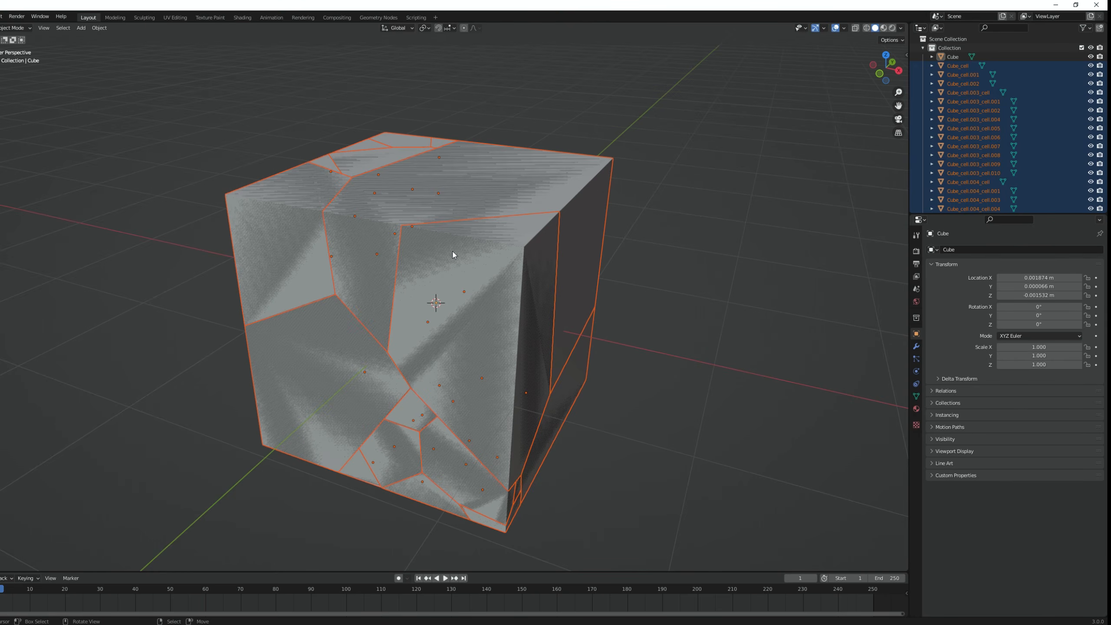
# Pick two small fracture cells to keep in wireframe view and delete the cube and all other cells
pyautogui.moveTo(458, 264)
pyautogui.mouseDown(button='middle')
pyautogui.moveTo(466, 291)
pyautogui.moveTo(478, 262)
pyautogui.moveTo(392, 272)
pyautogui.moveTo(438, 285)
pyautogui.moveTo(492, 368)
pyautogui.mouseUp(button='middle')
pyautogui.hotkey('shift', 'z')
pyautogui.click(359, 268)
pyautogui.keyDown('shift'); pyautogui.click(492, 367); pyautogui.keyUp('shift')
pyautogui.moveTo(566, 306); pyautogui.dragTo(490, 353, button='middle')
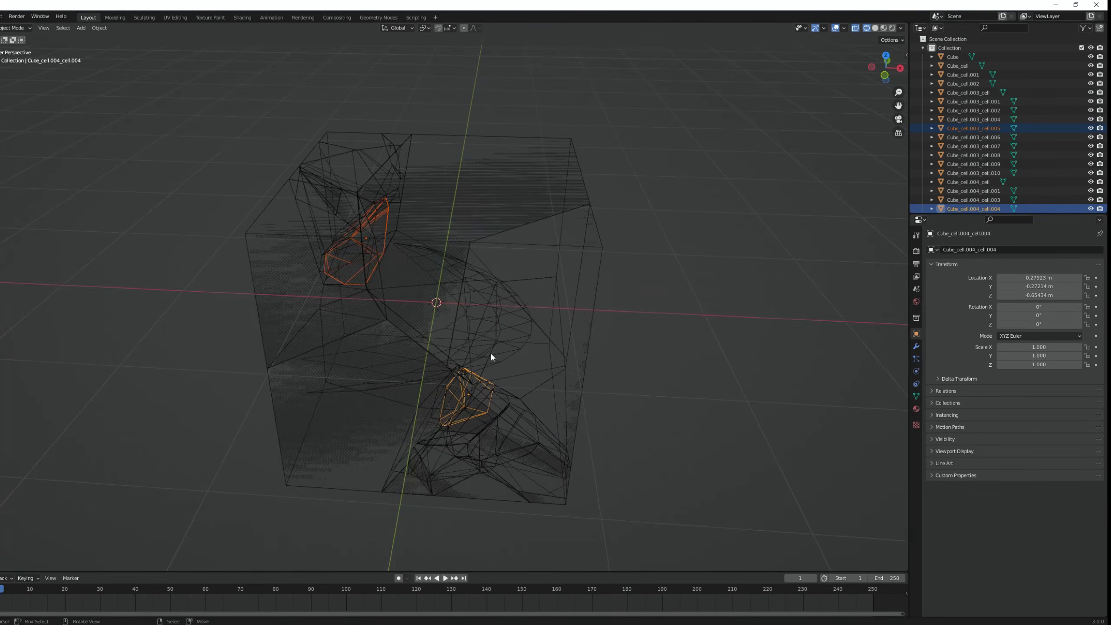
pyautogui.hotkey('ctrl', 'i')
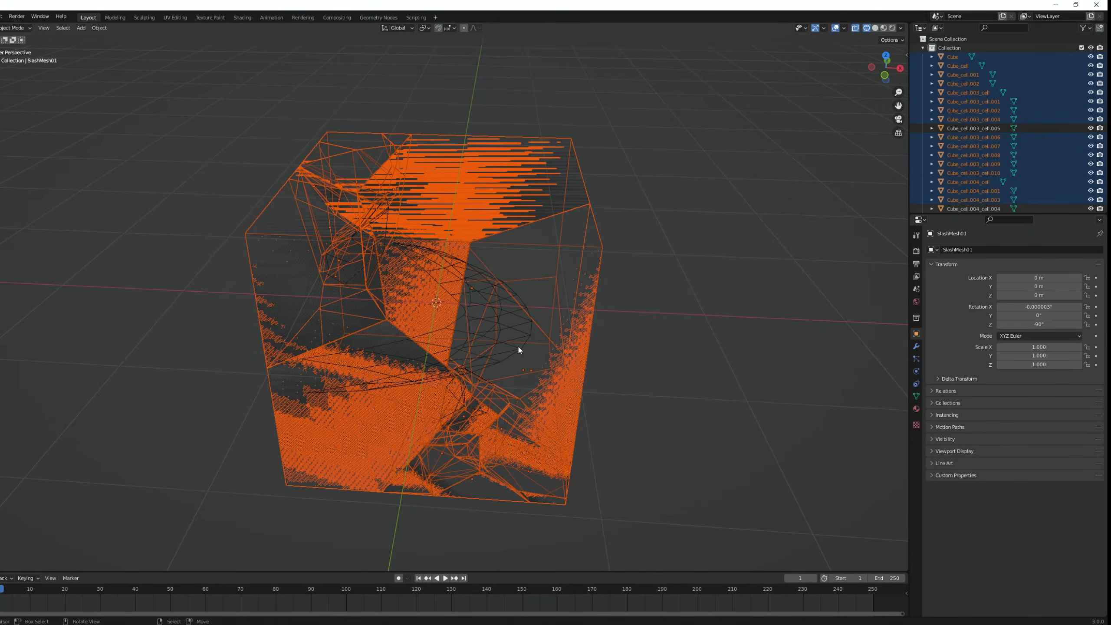
pyautogui.press('Delete')
# Select both debris pieces, Debrie01 and Debrie02, and apply their rotation and scale
pyautogui.moveTo(506, 340); pyautogui.dragTo(502, 325, button='middle')
pyautogui.press('n')
pyautogui.click(456, 305)
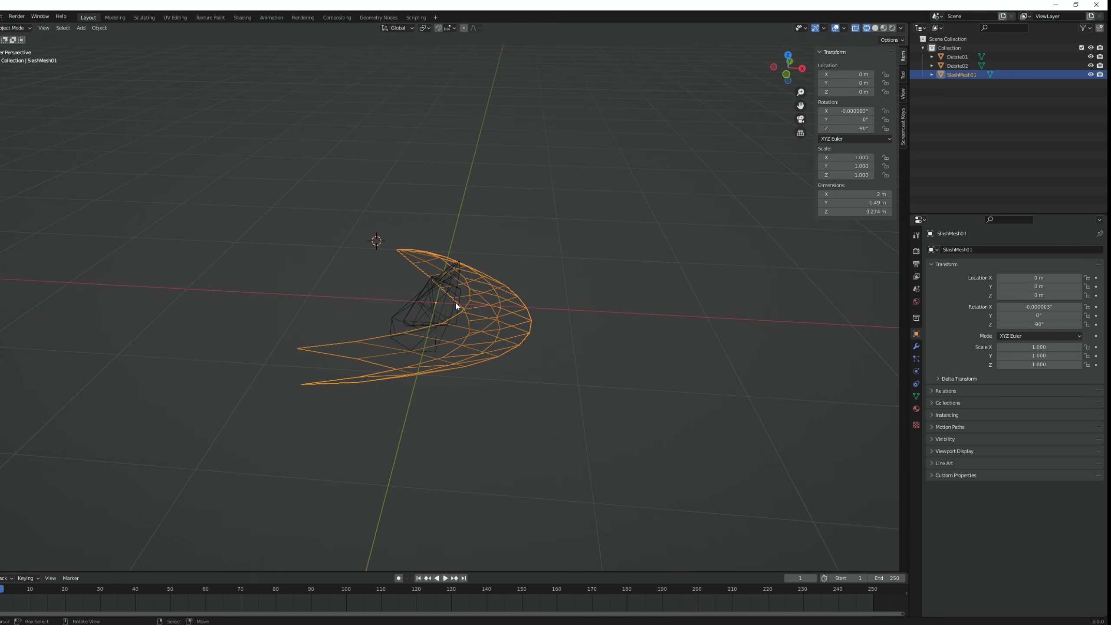
pyautogui.click(431, 309)
pyautogui.moveTo(413, 295); pyautogui.dragTo(425, 305)
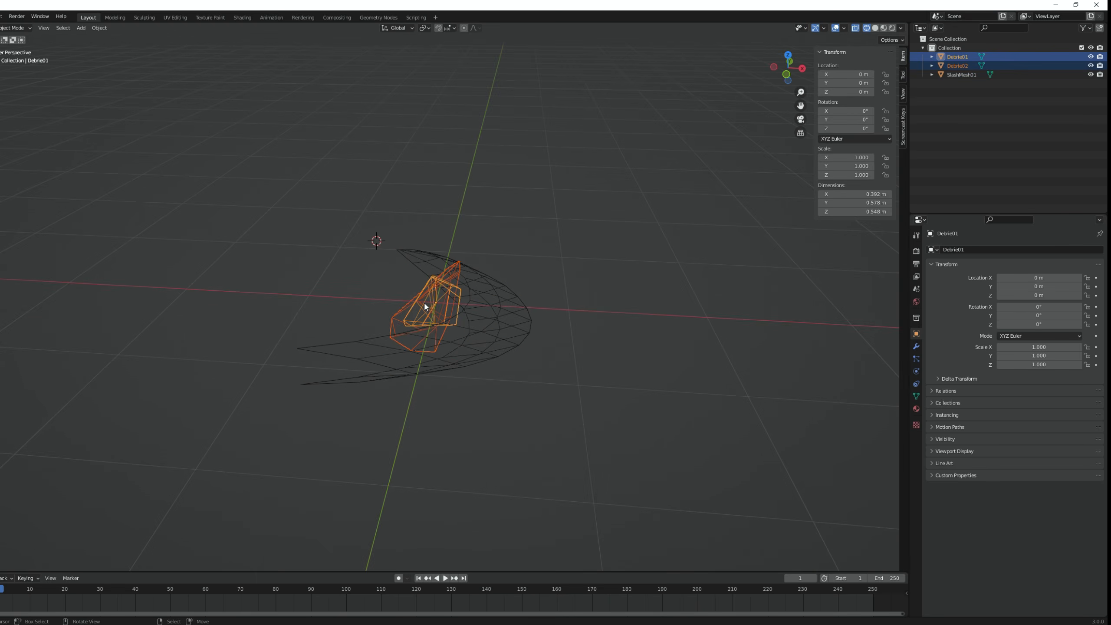
pyautogui.hotkey('ctrl', 'a')
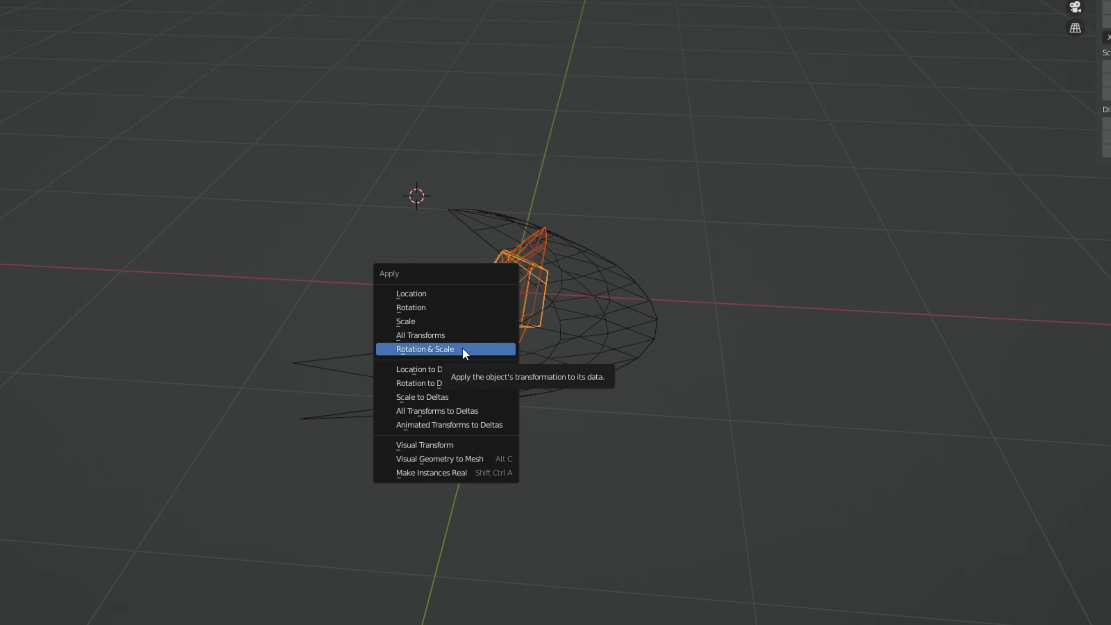
pyautogui.click(462, 349)
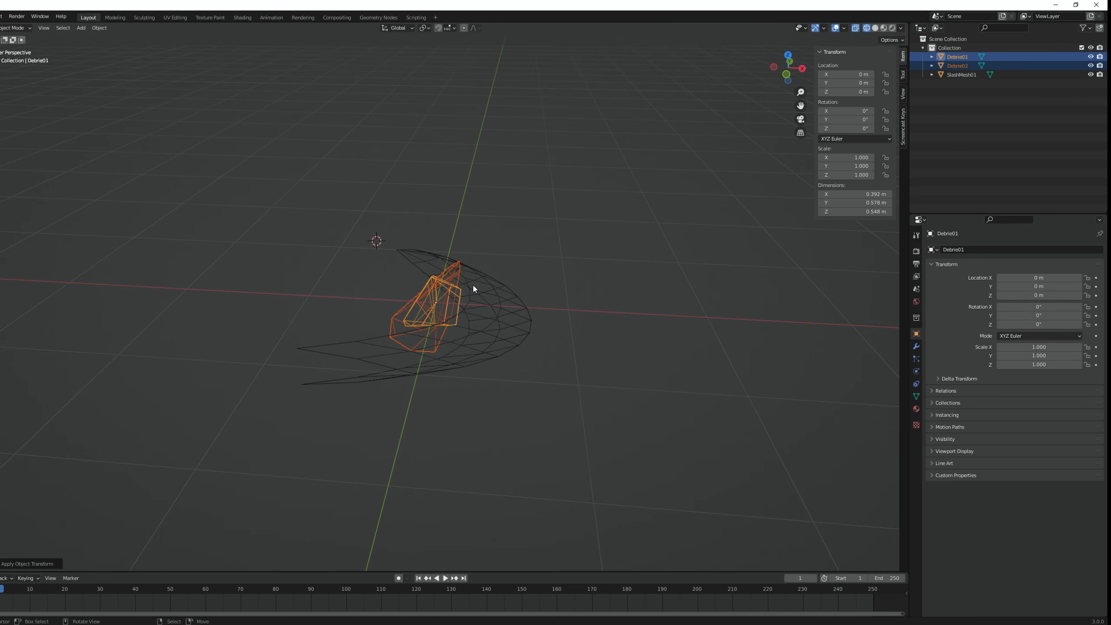
# Export only the selected debris pieces as Debries02.fbx into the project's Models folder
pyautogui.click(0, 17)
pyautogui.moveTo(3, 147)
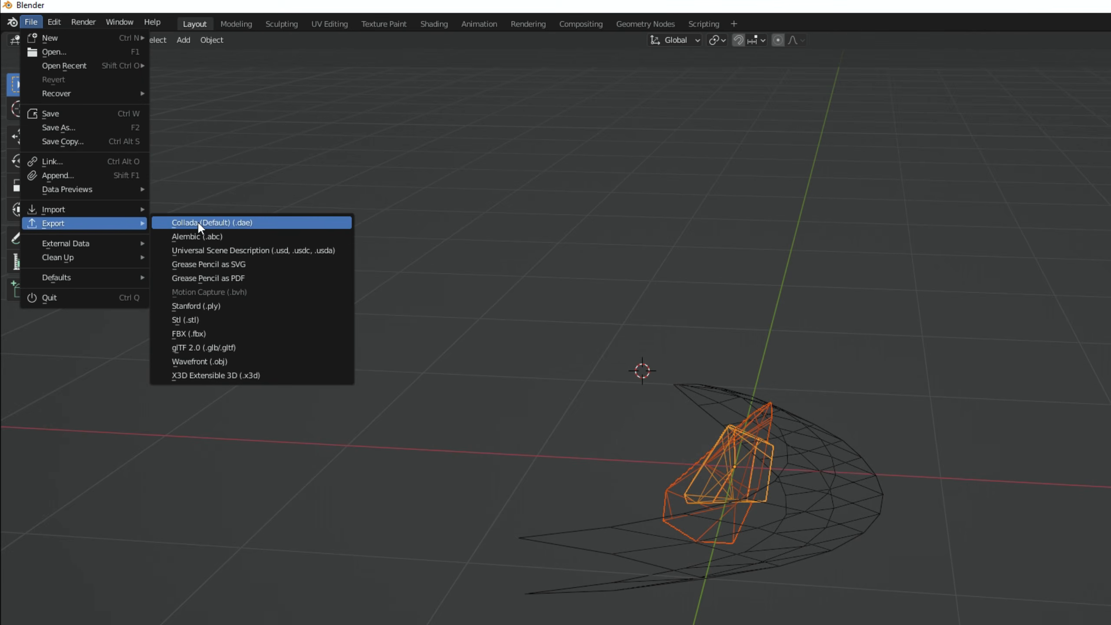
pyautogui.click(202, 333)
pyautogui.doubleClick(385, 198)
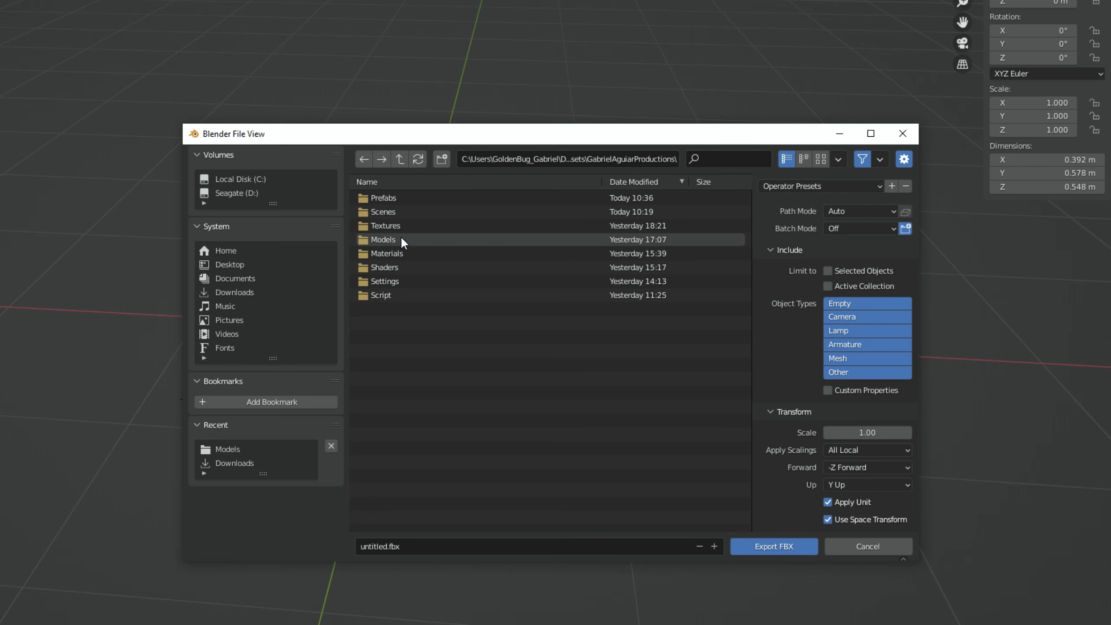
pyautogui.doubleClick(401, 236)
pyautogui.click(403, 211)
pyautogui.click(379, 546)
pyautogui.click(392, 546)
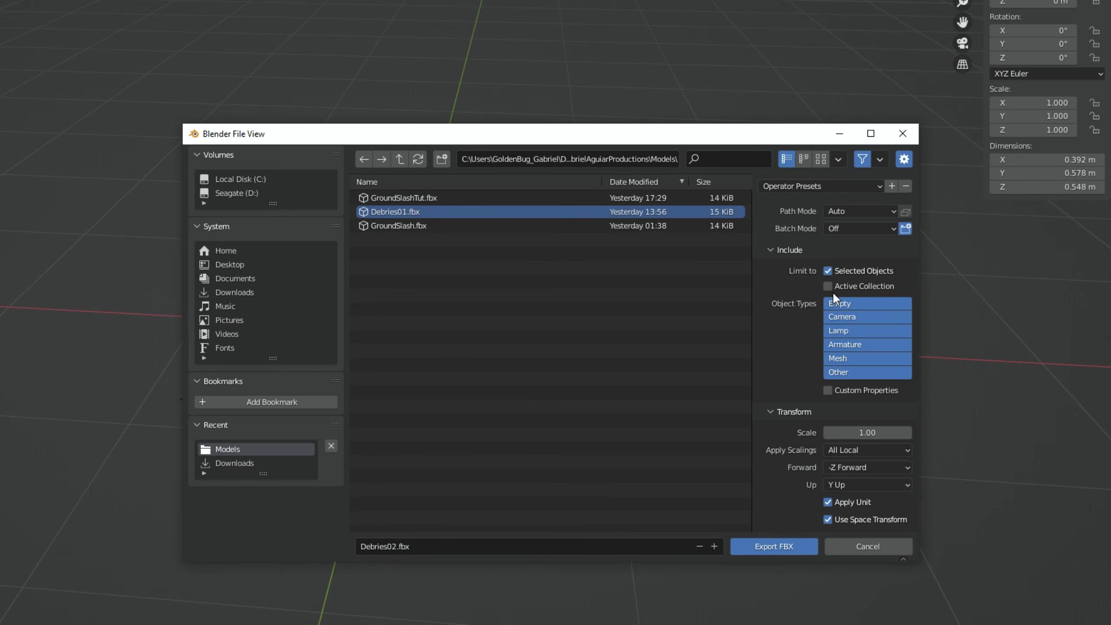
pyautogui.click(774, 545)
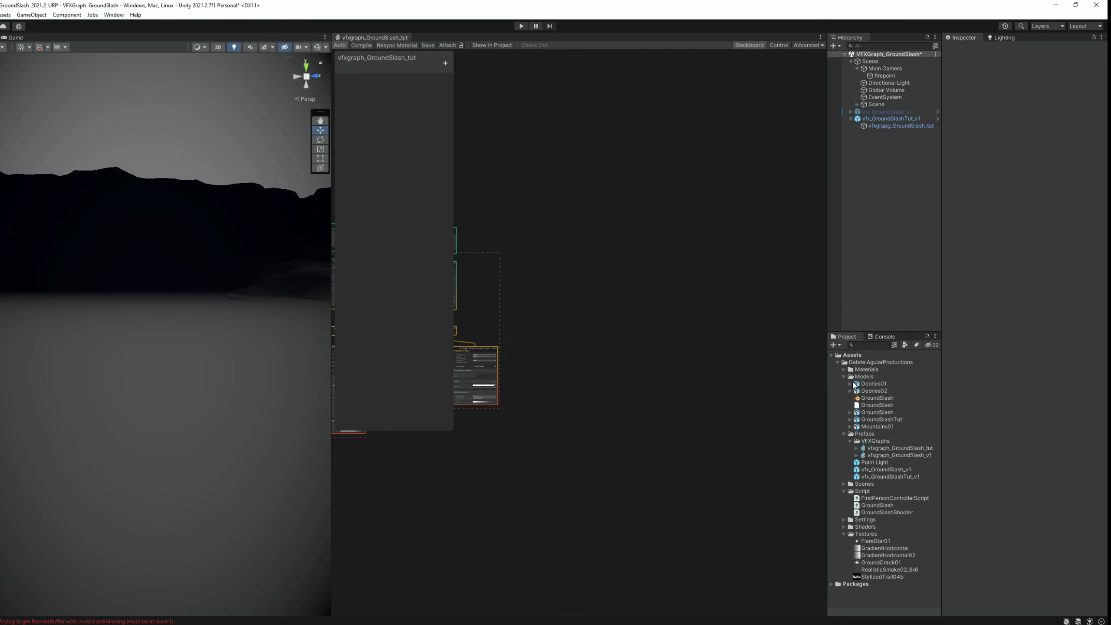
# Switch to Unity, set the import scale factor of the Debries02 model to 100 and apply it
pyautogui.click(871, 390)
pyautogui.click(981, 90)
pyautogui.write('100')
pyautogui.click(1088, 466)
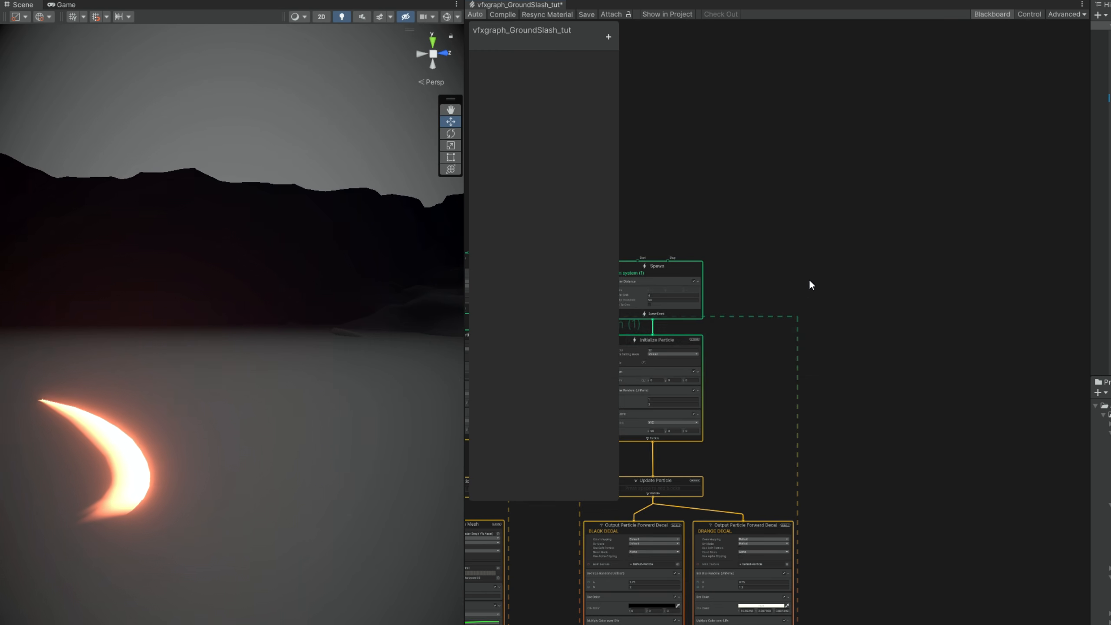
# Duplicate the whole decal system with its spawn context and distance-spawning position node beside the original in the graph
pyautogui.moveTo(605, 256); pyautogui.dragTo(669, 238, button='middle')
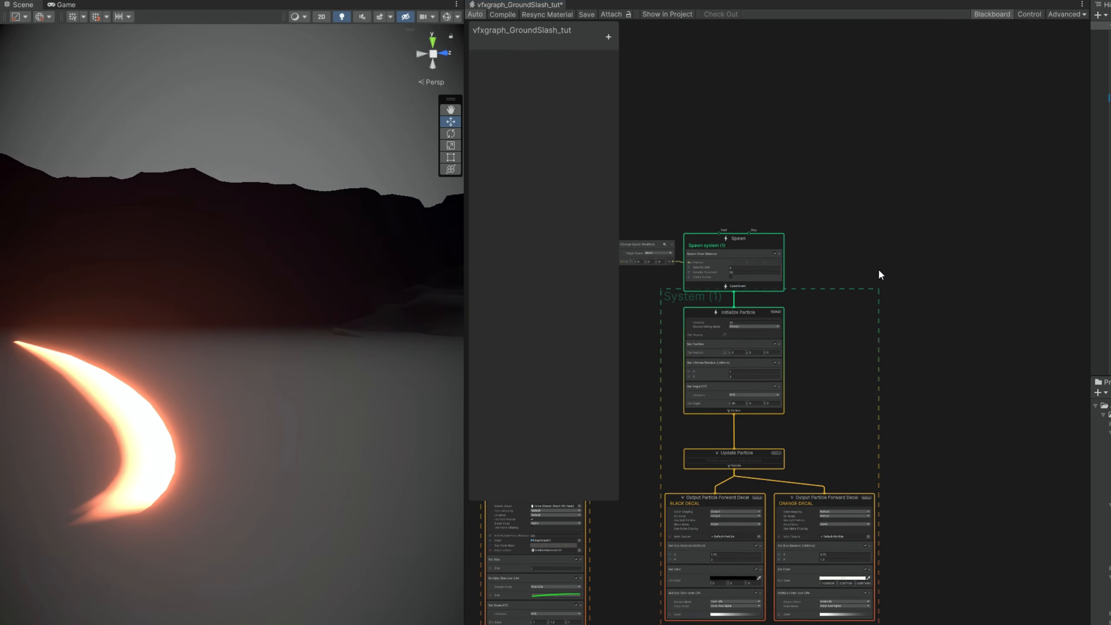
pyautogui.scroll(-3, 657, 253)
pyautogui.moveTo(691, 476); pyautogui.dragTo(506, 207)
pyautogui.moveTo(685, 219); pyautogui.dragTo(685, 219)
pyautogui.moveTo(984, 258); pyautogui.dragTo(793, 289, button='middle')
pyautogui.hotkey('ctrl', 'd')
# Replace the black and orange decal outputs of the duplicated system with an Output Particle Mesh connected to Update Particle
pyautogui.scroll(5, 793, 268)
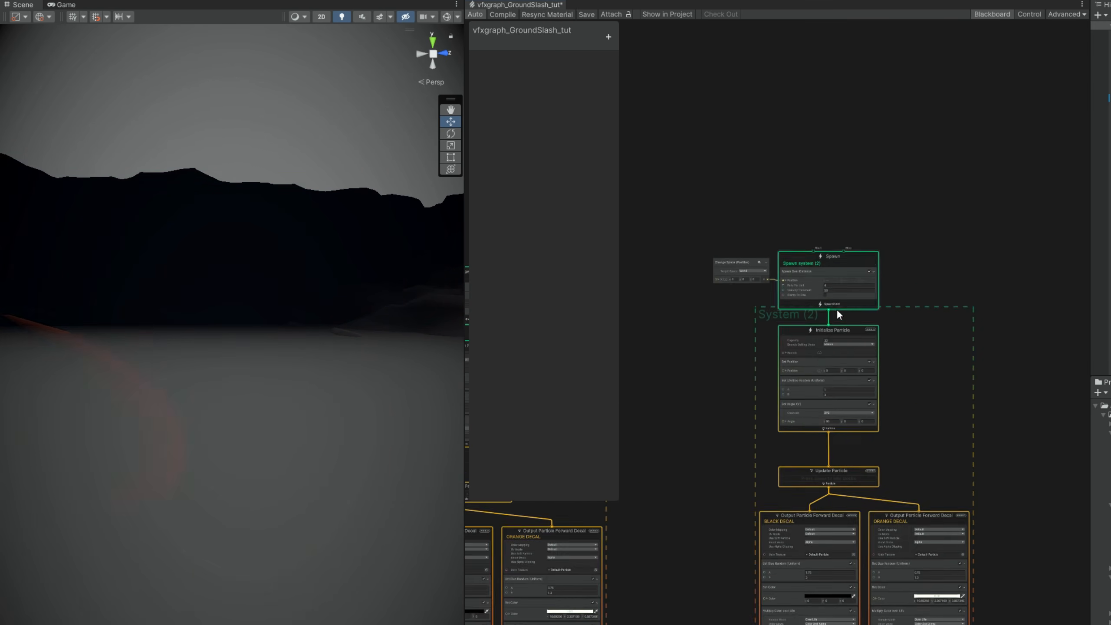
pyautogui.moveTo(826, 412); pyautogui.dragTo(763, 474)
pyautogui.press('Delete')
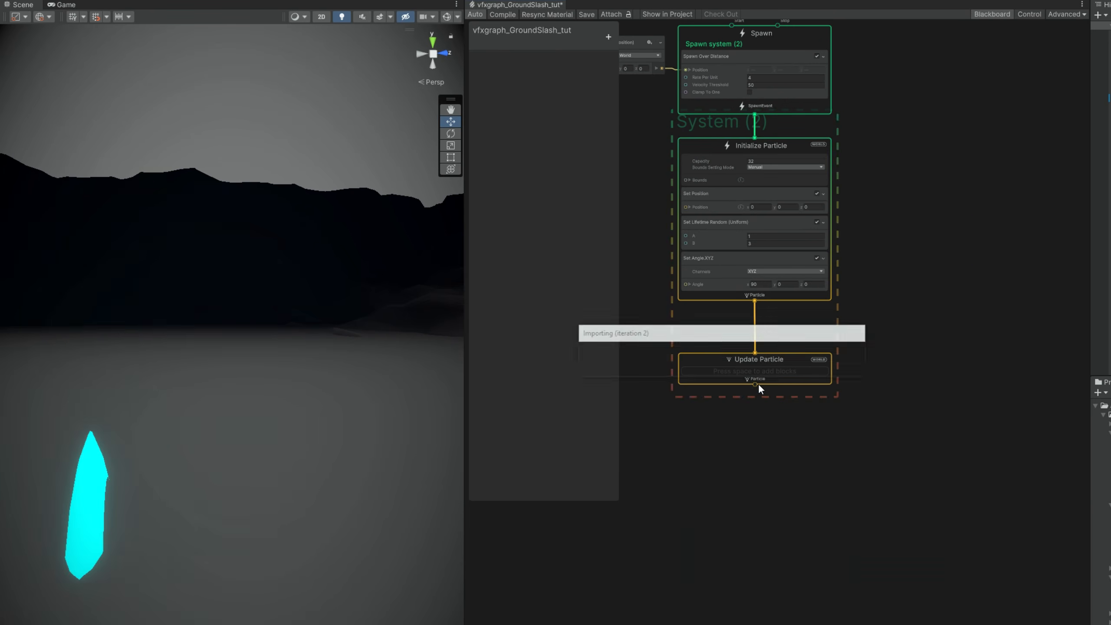
pyautogui.moveTo(755, 410); pyautogui.dragTo(756, 410)
pyautogui.write('m')
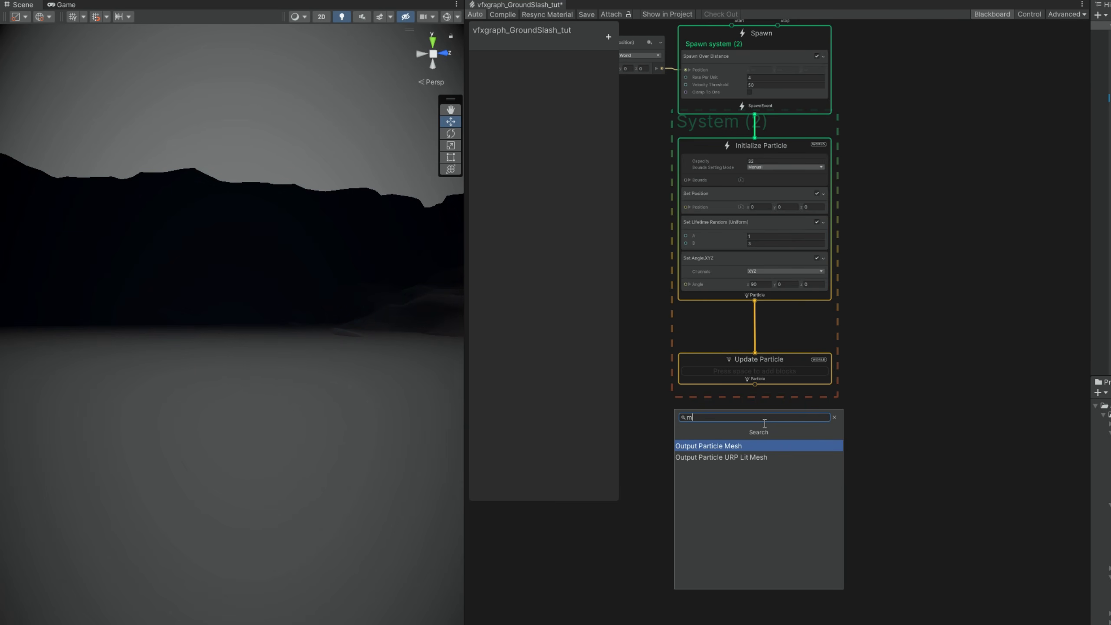
pyautogui.click(729, 443)
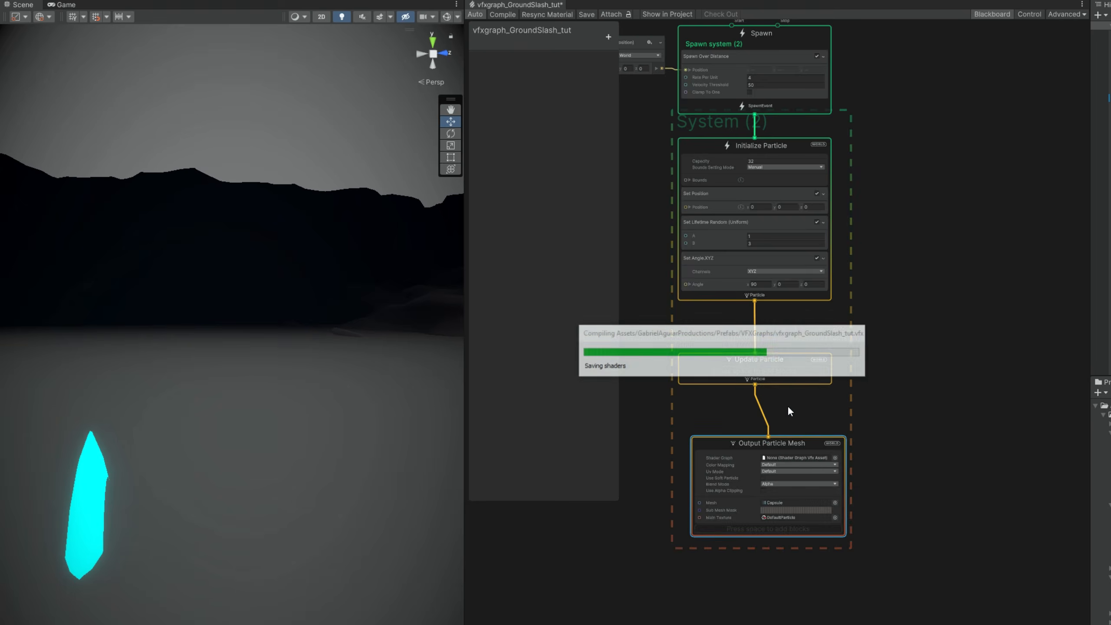
pyautogui.scroll(5, 760, 445)
pyautogui.moveTo(715, 431); pyautogui.dragTo(703, 433)
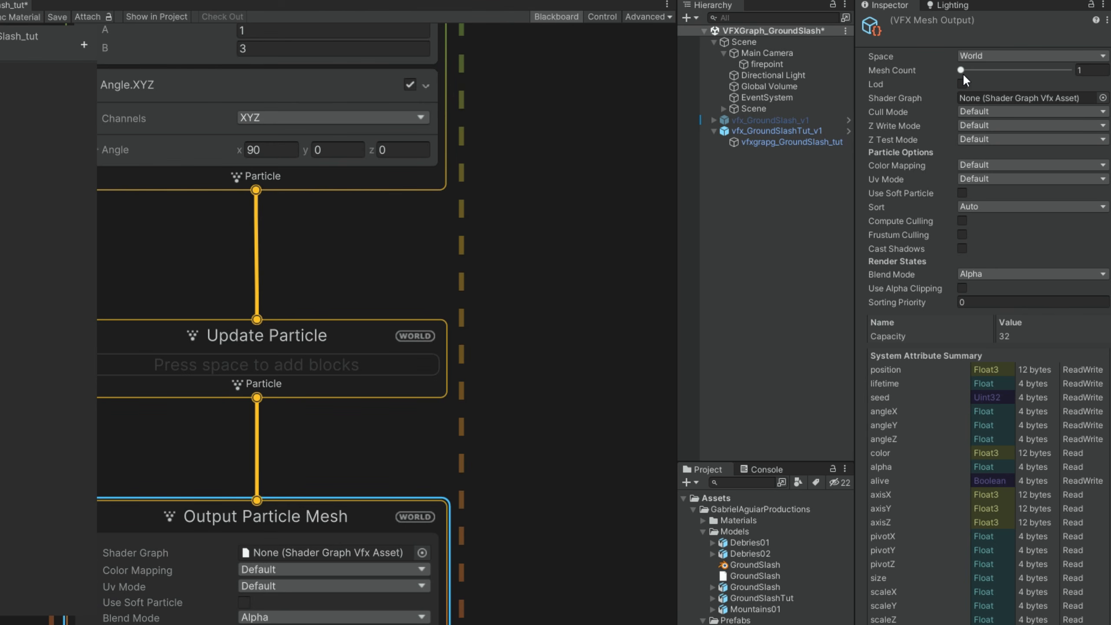
# Set the mesh output's Mesh Count to 2 and assign Debrie01 as Mesh 0 and Debrie02 as Mesh 1
pyautogui.moveTo(960, 71); pyautogui.dragTo(992, 76)
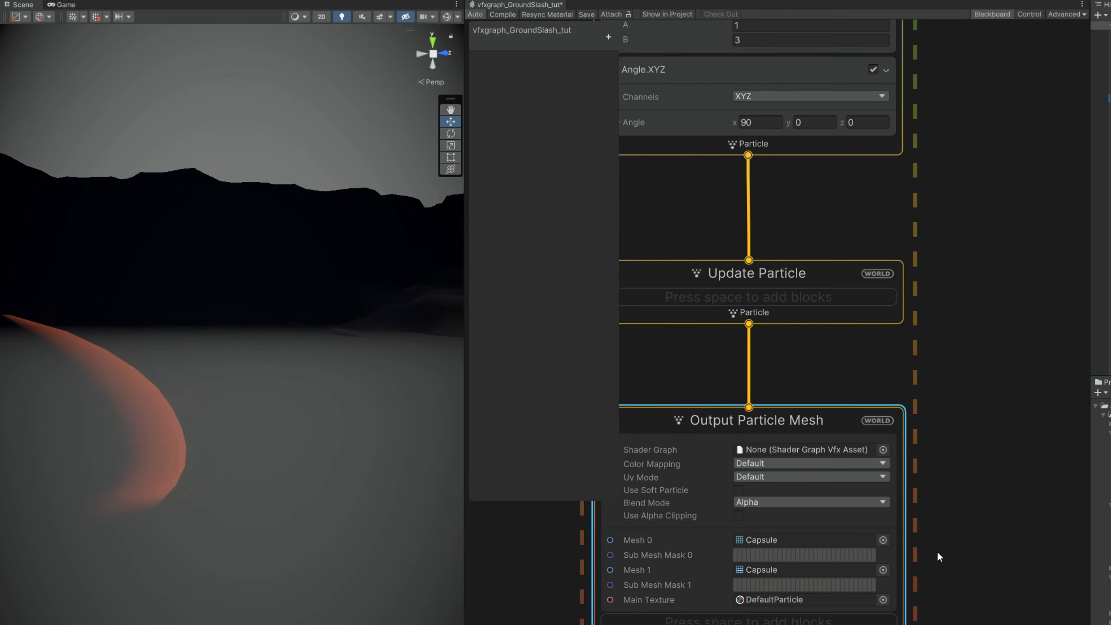
pyautogui.click(974, 464)
pyautogui.click(853, 356)
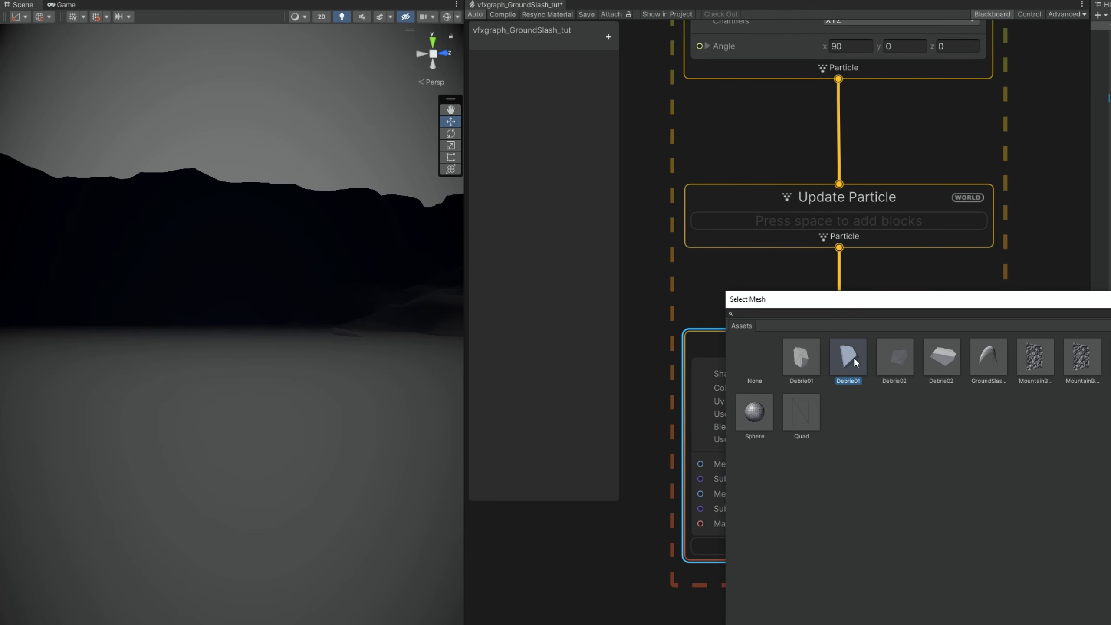
pyautogui.doubleClick(854, 357)
pyautogui.click(973, 494)
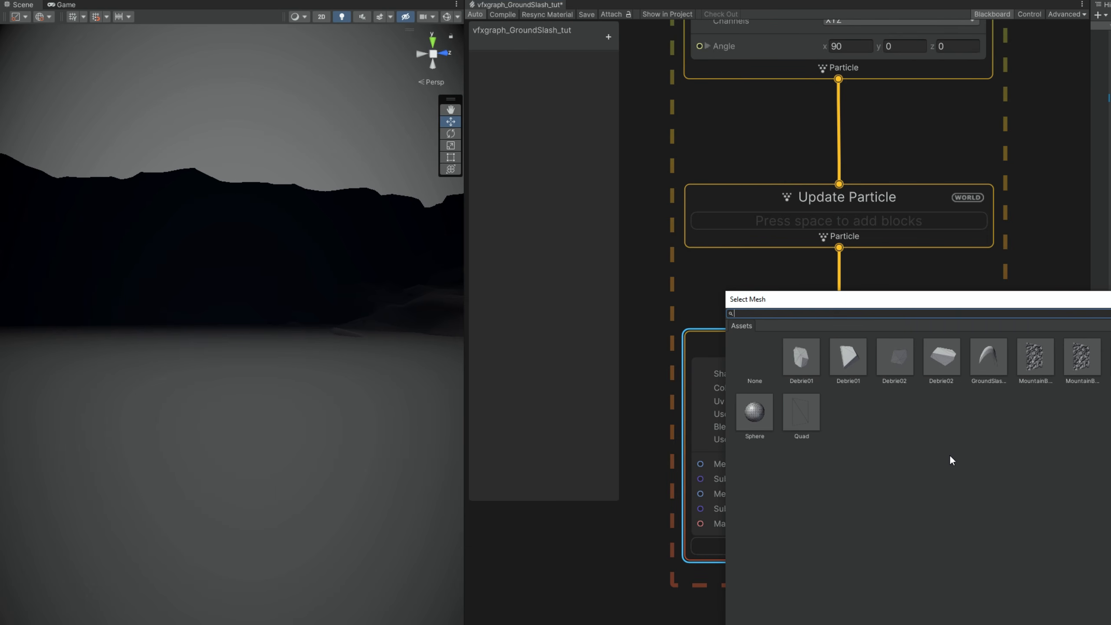
pyautogui.click(941, 373)
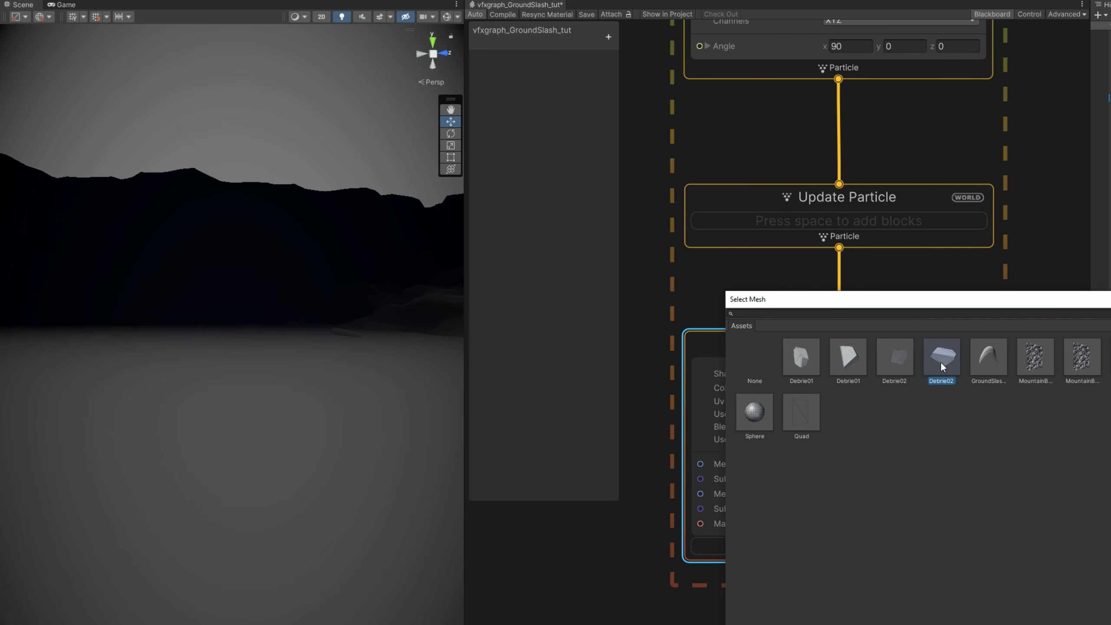
pyautogui.doubleClick(942, 362)
# Make the debris mesh output Opaque in blend mode and set its Main Texture to None
pyautogui.click(848, 425)
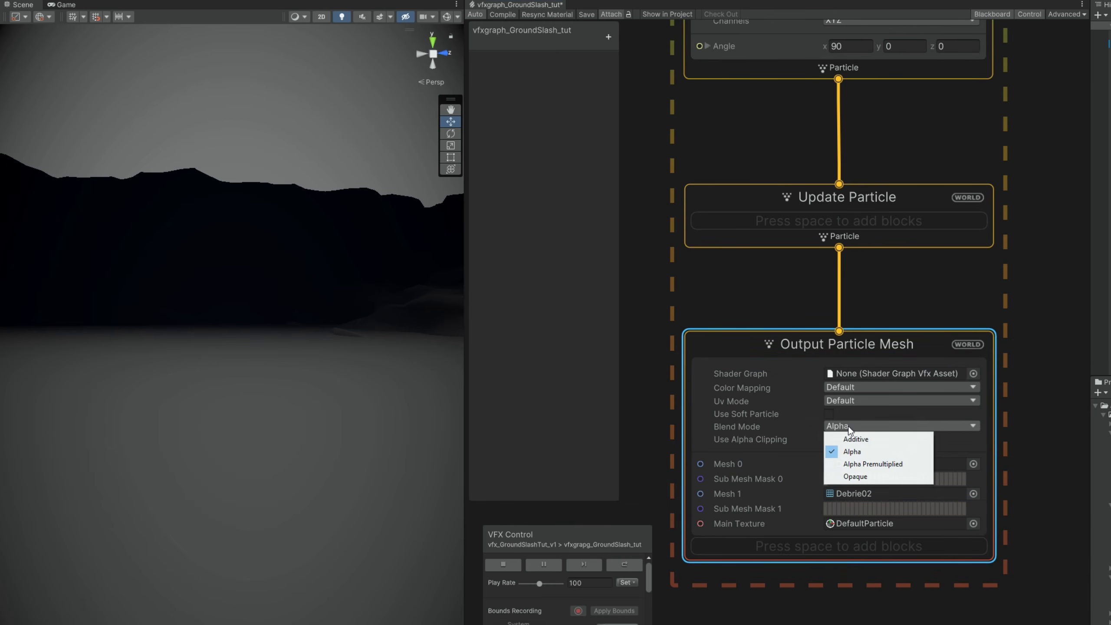
pyautogui.click(851, 476)
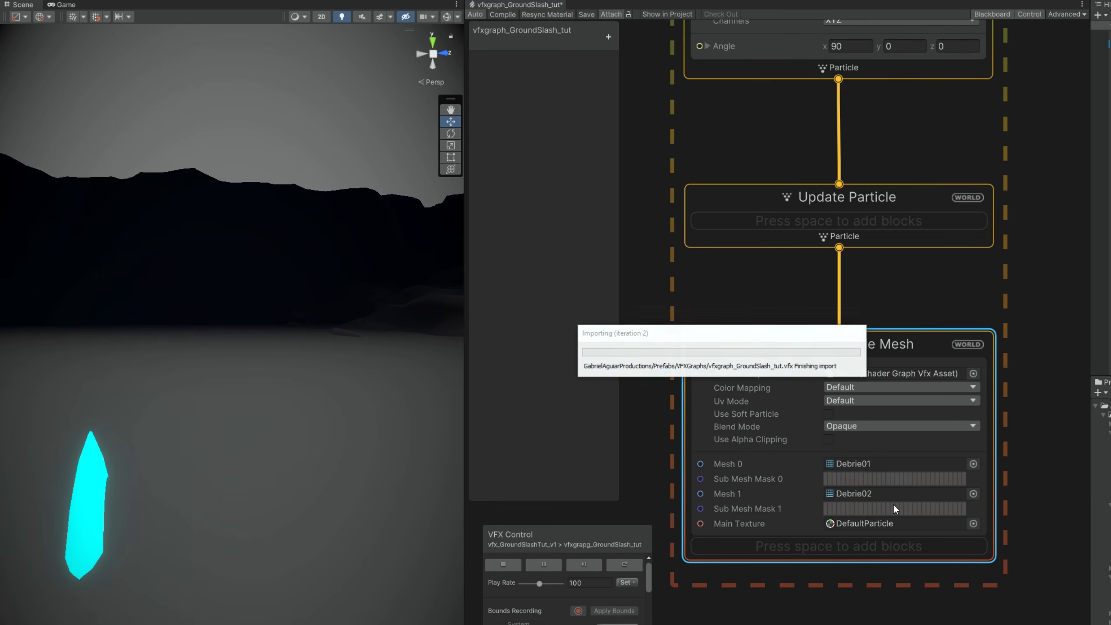
pyautogui.click(973, 512)
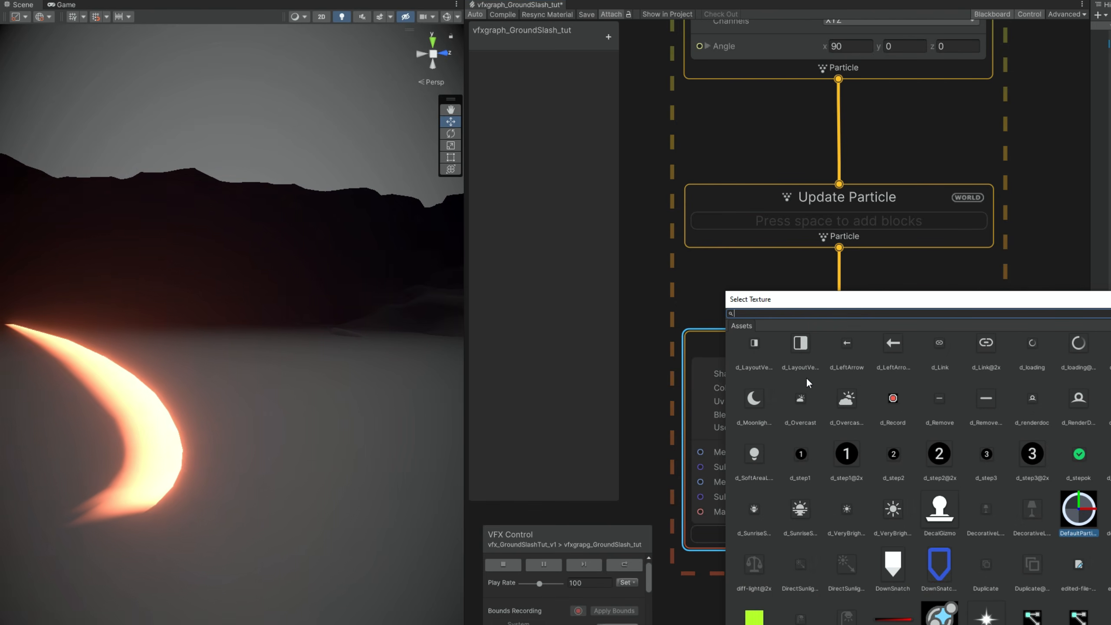
pyautogui.write('aa')
pyautogui.doubleClick(755, 350)
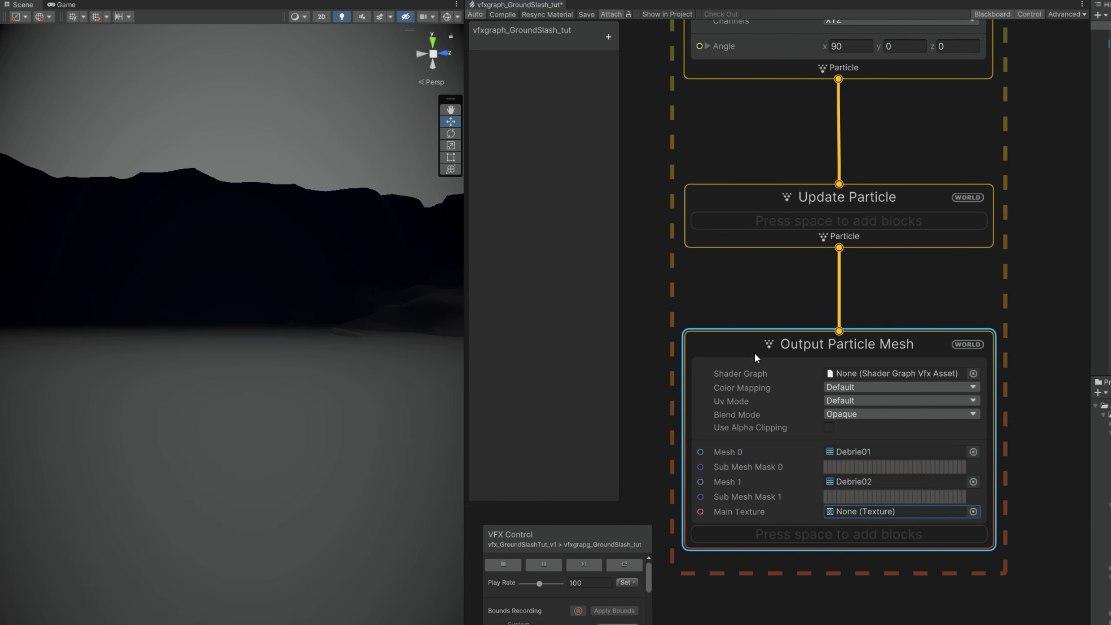
# Add a Set Color block with Uniform random to the mesh output, ranging from dark grey (about 0.057) to lighter grey (about 0.443)
pyautogui.press('space')
pyautogui.write('set colo')
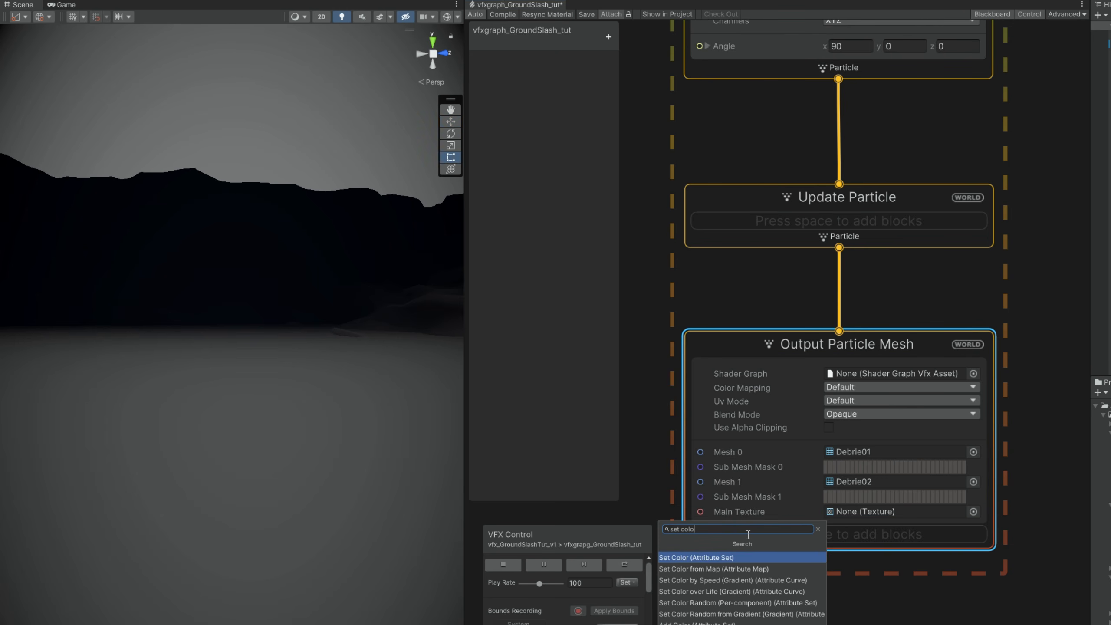
pyautogui.press('Return')
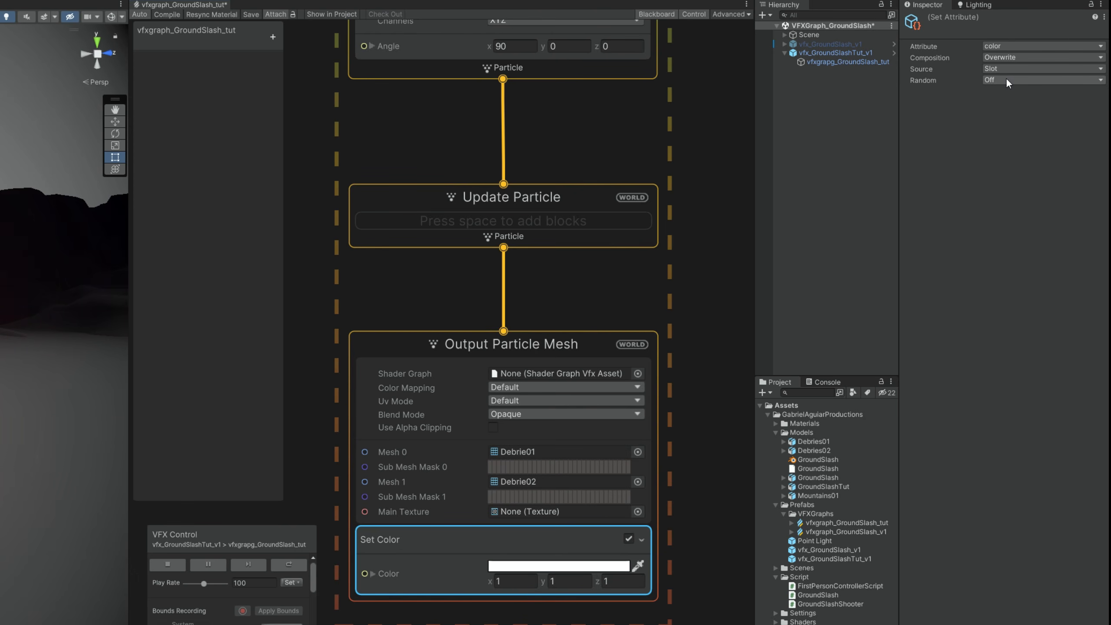
pyautogui.click(1007, 79)
pyautogui.click(1005, 120)
pyautogui.click(528, 566)
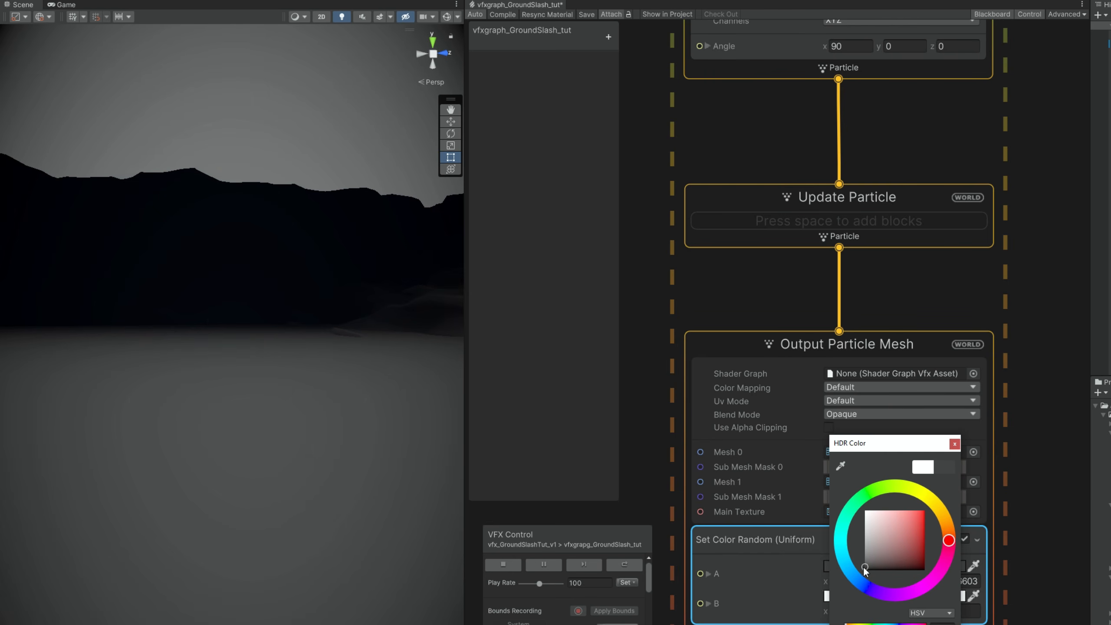
pyautogui.click(827, 596)
pyautogui.click(815, 567)
# Add a Set Size block with Uniform random to the mesh output, ranging from 0.1 to 0.66
pyautogui.moveTo(758, 575); pyautogui.dragTo(784, 405, button='middle')
pyautogui.press('space')
pyautogui.write('size')
pyautogui.press('Return')
pyautogui.moveTo(776, 363); pyautogui.dragTo(775, 488)
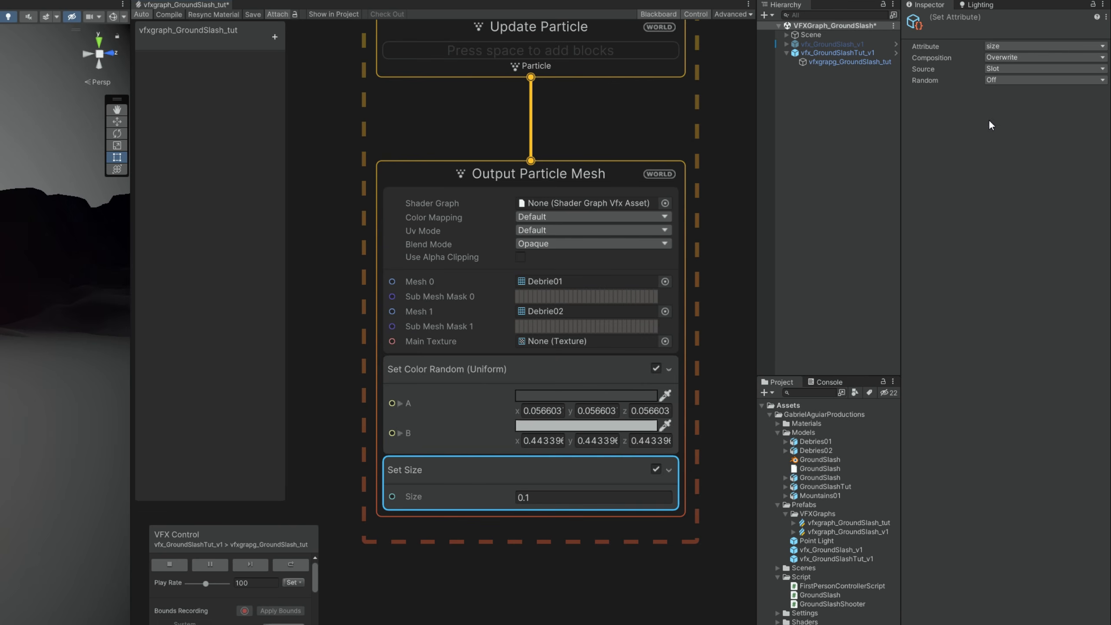
pyautogui.click(1002, 81)
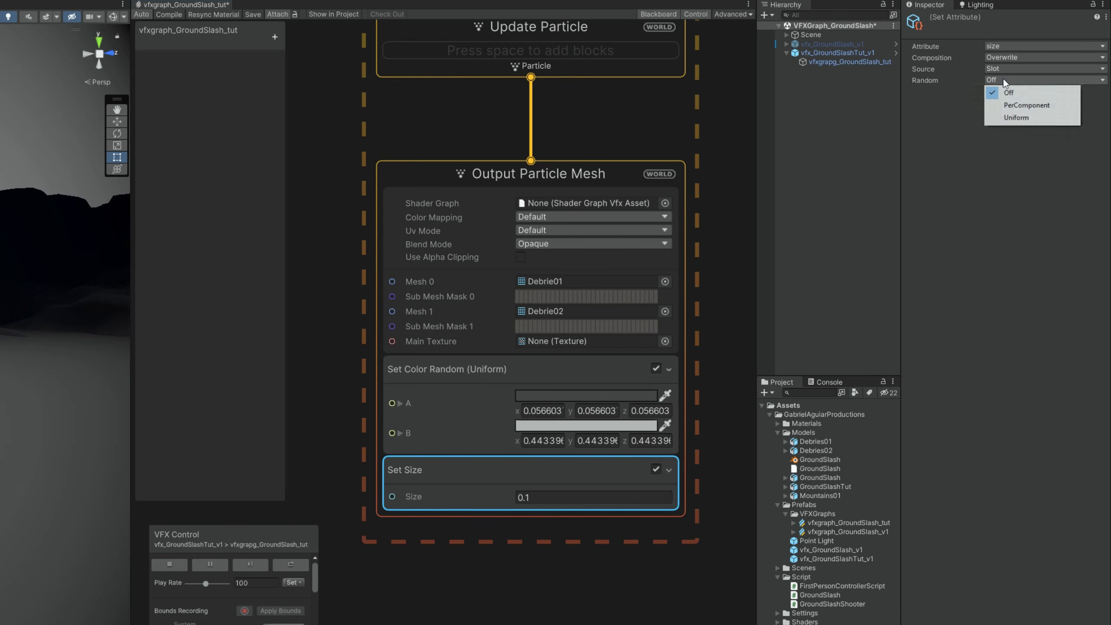
pyautogui.click(1012, 117)
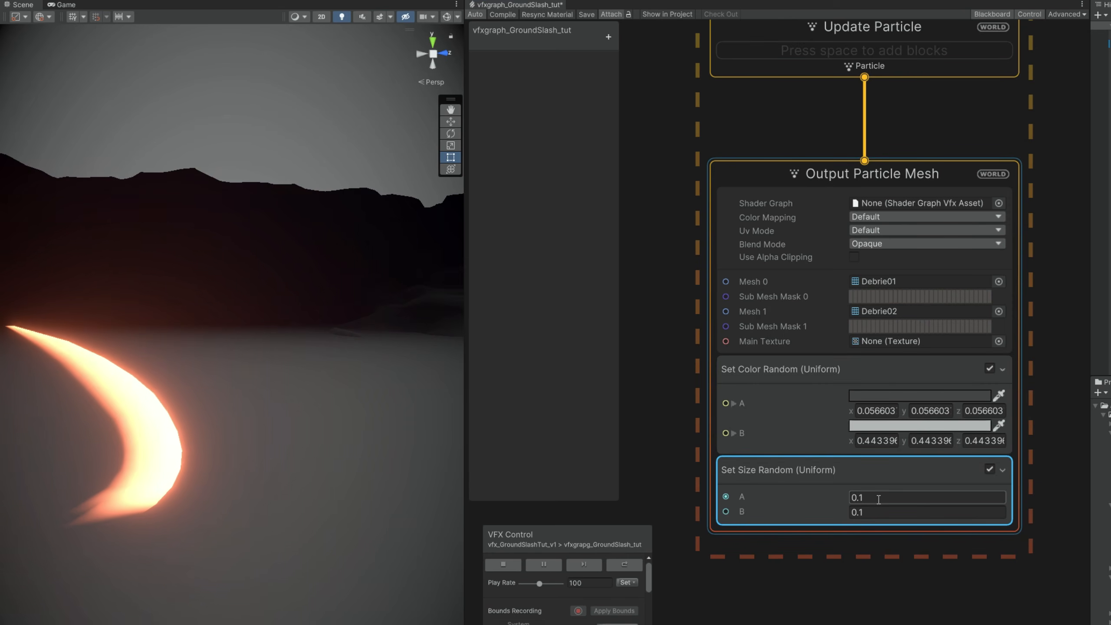
pyautogui.click(876, 512)
pyautogui.write('.66')
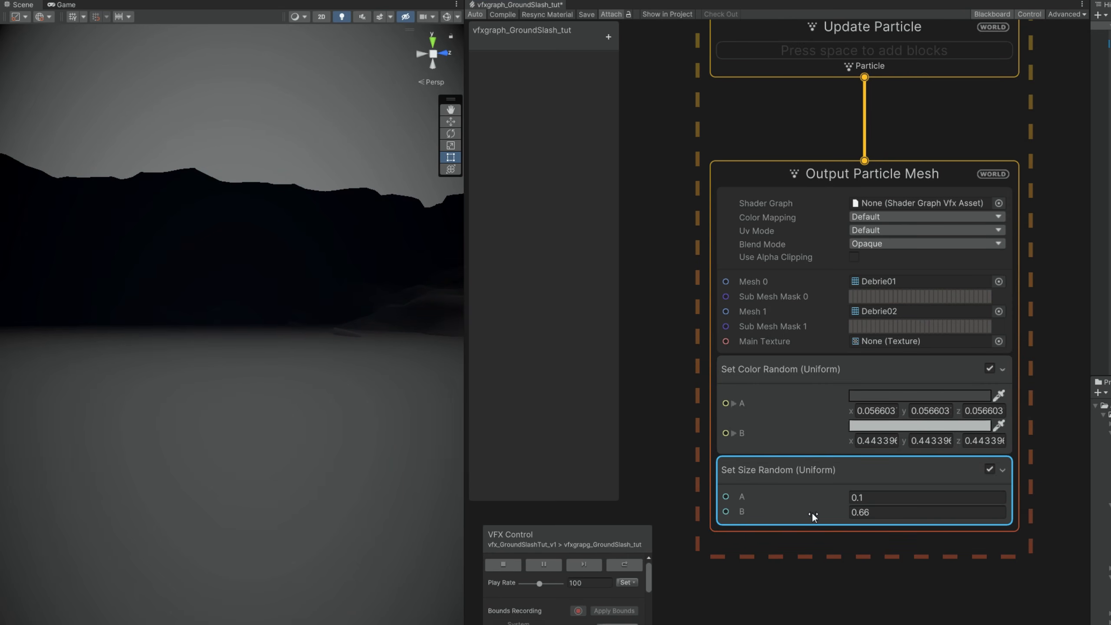
# Add Set Size over Life with a curve holding 1 before easing down to 0, and preview the debris by moving the effect in the scene
pyautogui.press('space')
pyautogui.write('set size over')
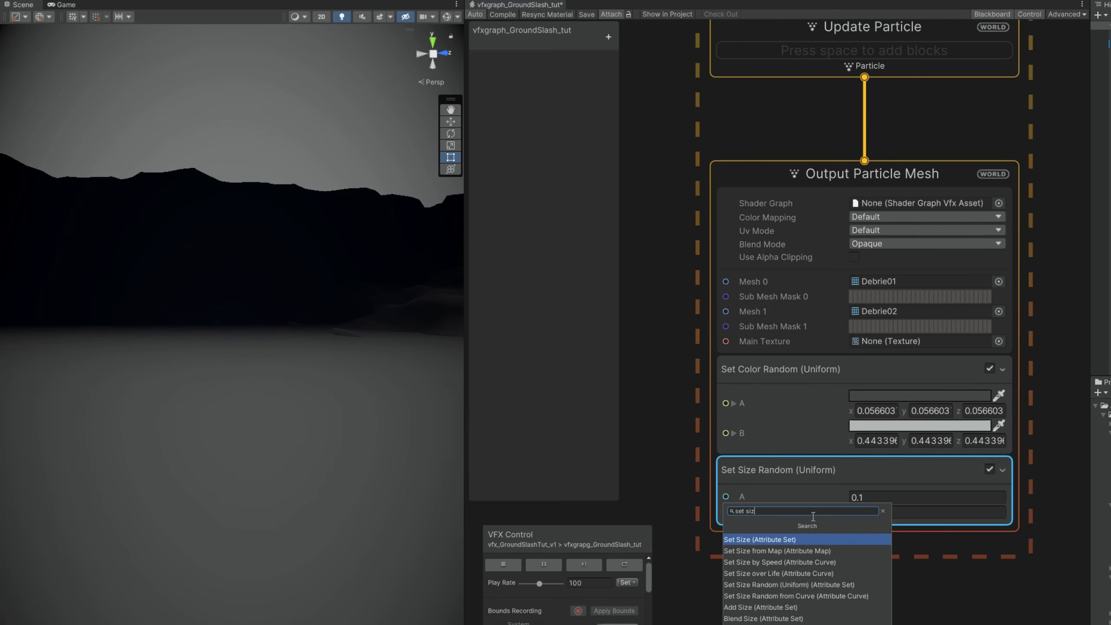
pyautogui.press('Return')
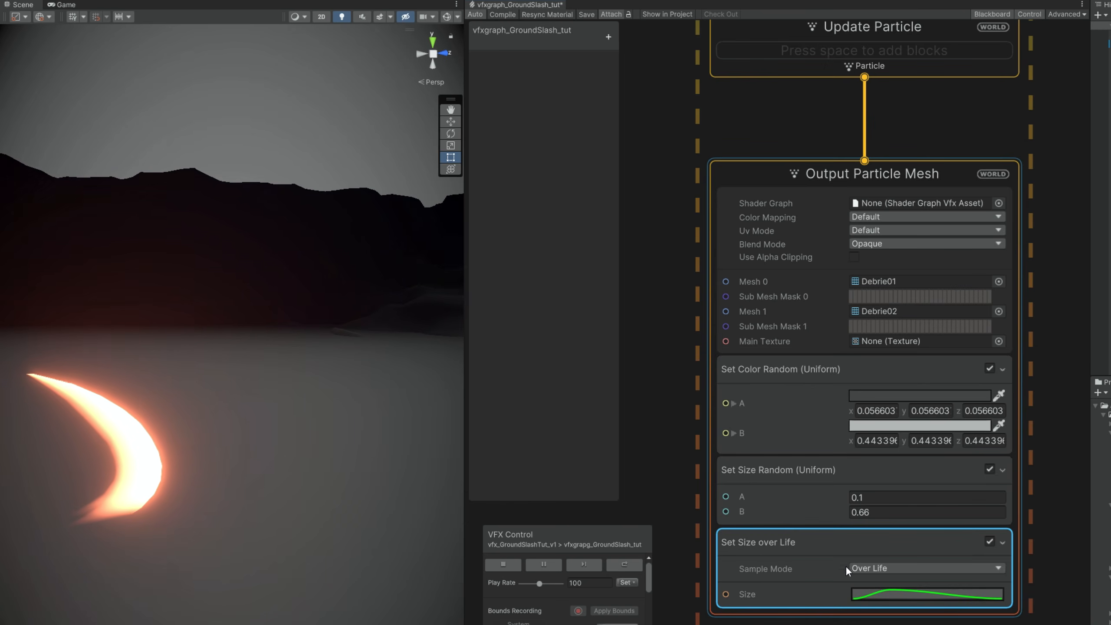
pyautogui.click(869, 590)
pyautogui.moveTo(969, 576); pyautogui.dragTo(811, 292)
pyautogui.click(886, 463)
pyautogui.moveTo(749, 329); pyautogui.dragTo(821, 327)
pyautogui.click(981, 428)
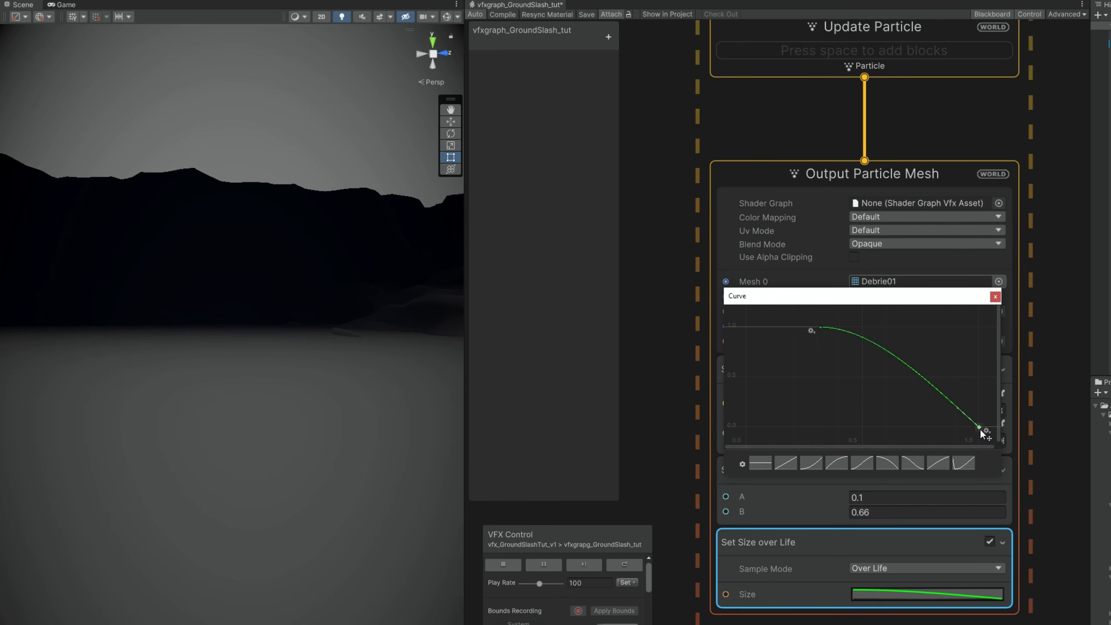
pyautogui.click(996, 297)
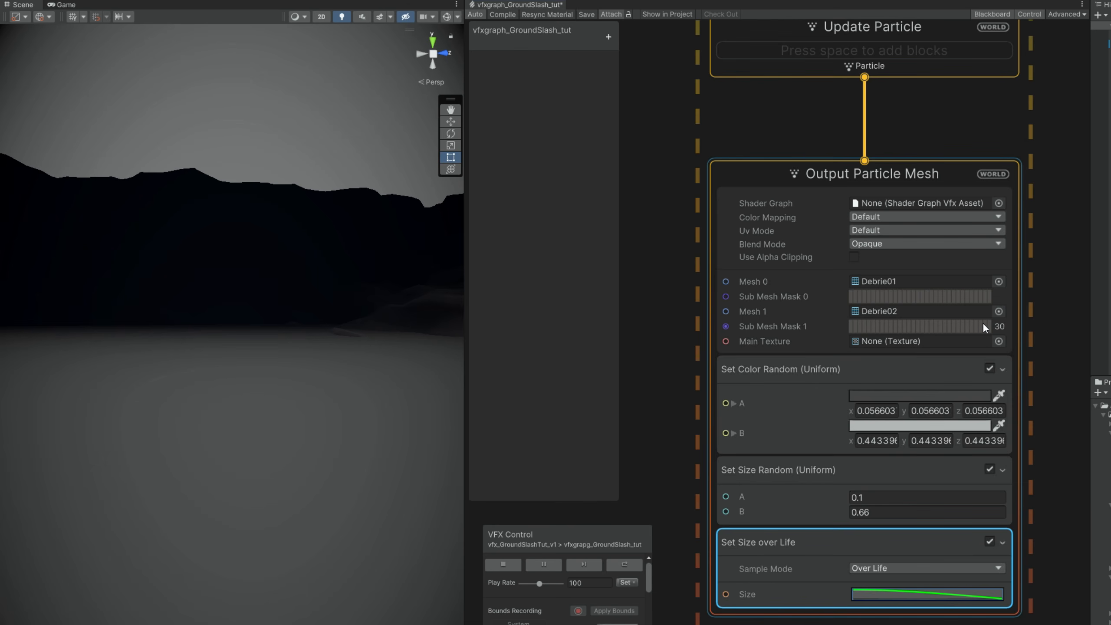
pyautogui.moveTo(135, 508); pyautogui.dragTo(164, 517, button='middle')
pyautogui.moveTo(241, 507); pyautogui.dragTo(57, 551)
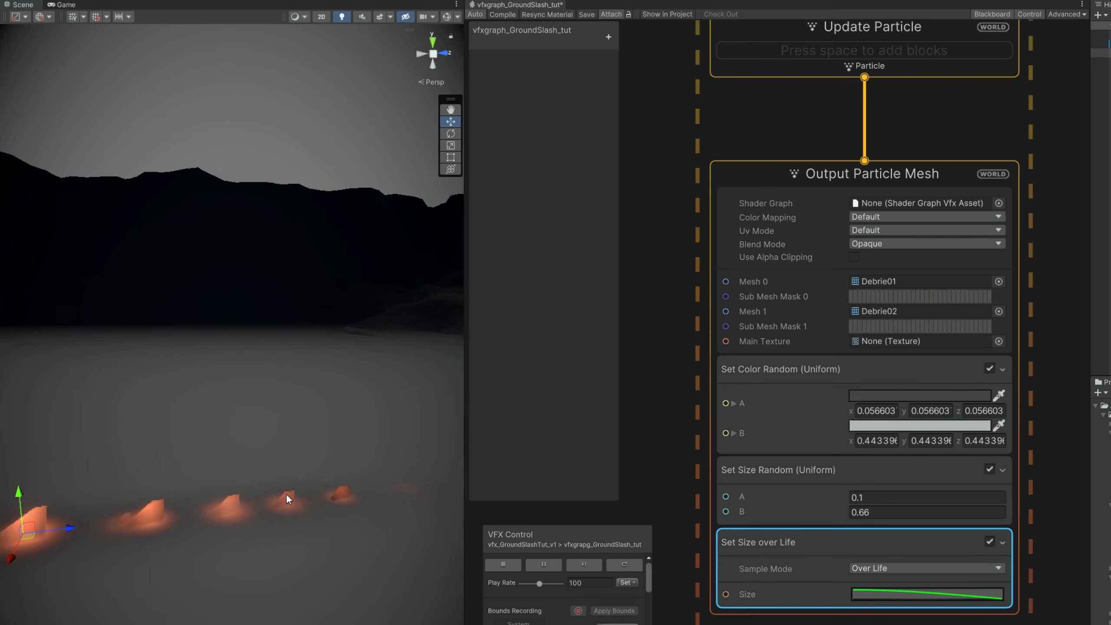
# Make the debris system's Set Angle block Uniform random, with A at 360 and B at -360 on all axes
pyautogui.moveTo(717, 162); pyautogui.dragTo(712, 622, button='middle')
pyautogui.moveTo(705, 445); pyautogui.dragTo(749, 518, button='middle')
pyautogui.click(858, 358)
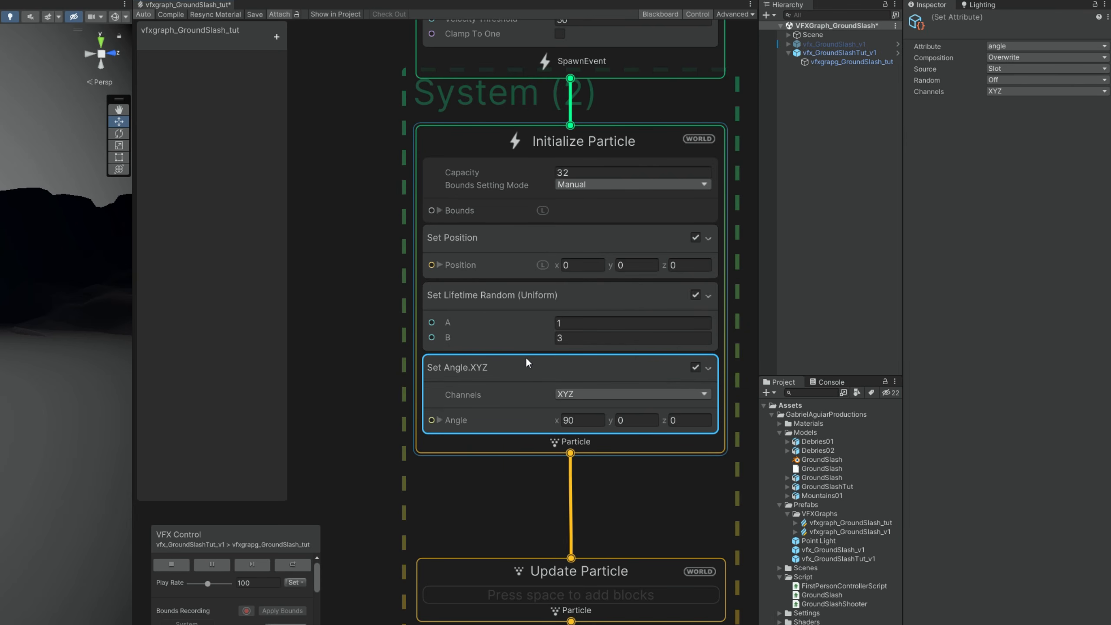
pyautogui.click(1007, 81)
pyautogui.click(1019, 118)
pyautogui.click(577, 420)
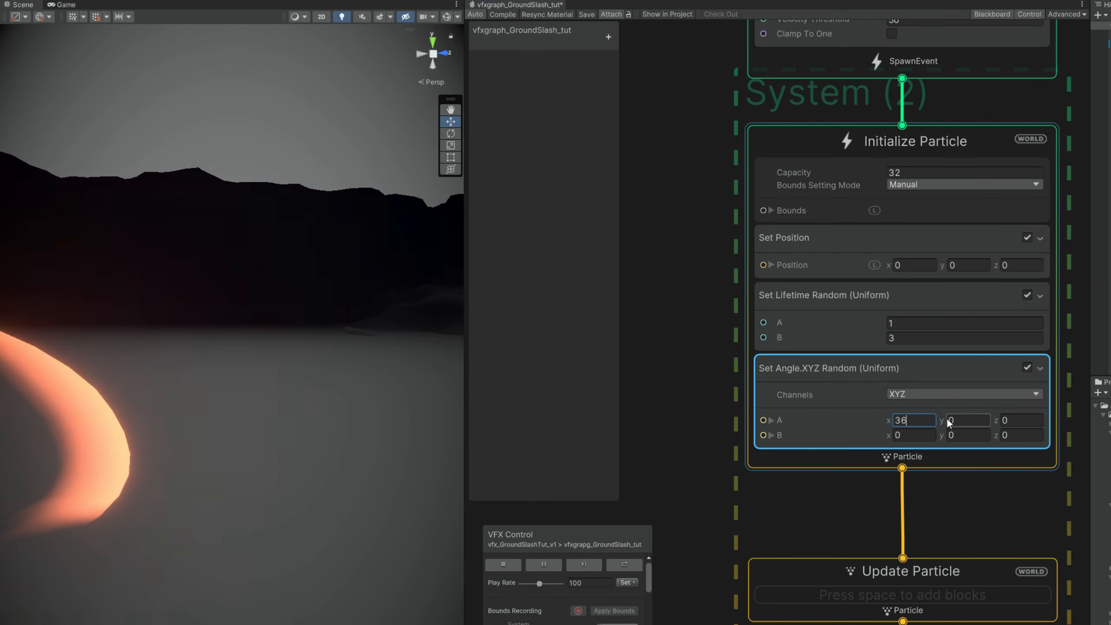
pyautogui.write('360')
pyautogui.press('Return')
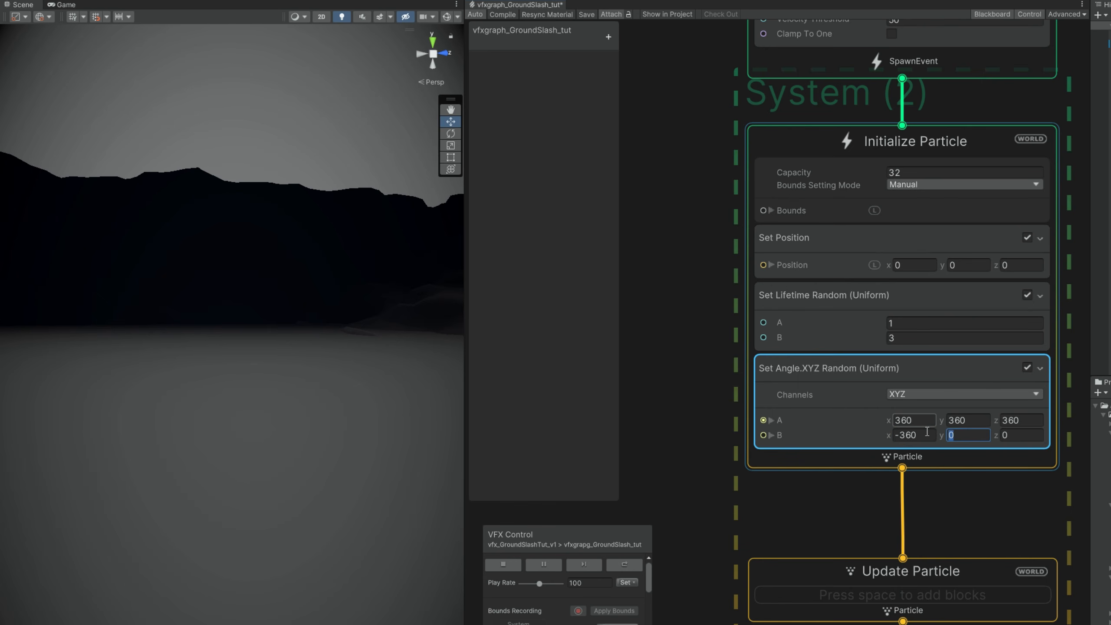
# Add a Uniform random Set Velocity block in local space, from (2, 0.5, 2) to (-2, 3, -2), and test it by moving the effect
pyautogui.click(836, 431)
pyautogui.press('space')
pyautogui.write('set vel')
pyautogui.press('Return')
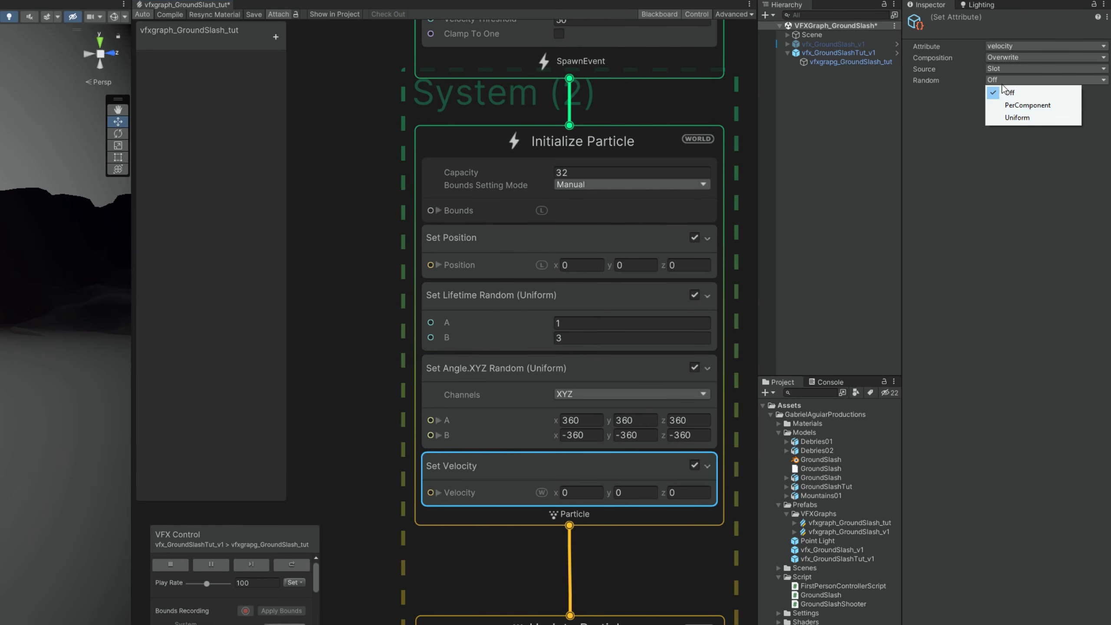
pyautogui.click(1010, 118)
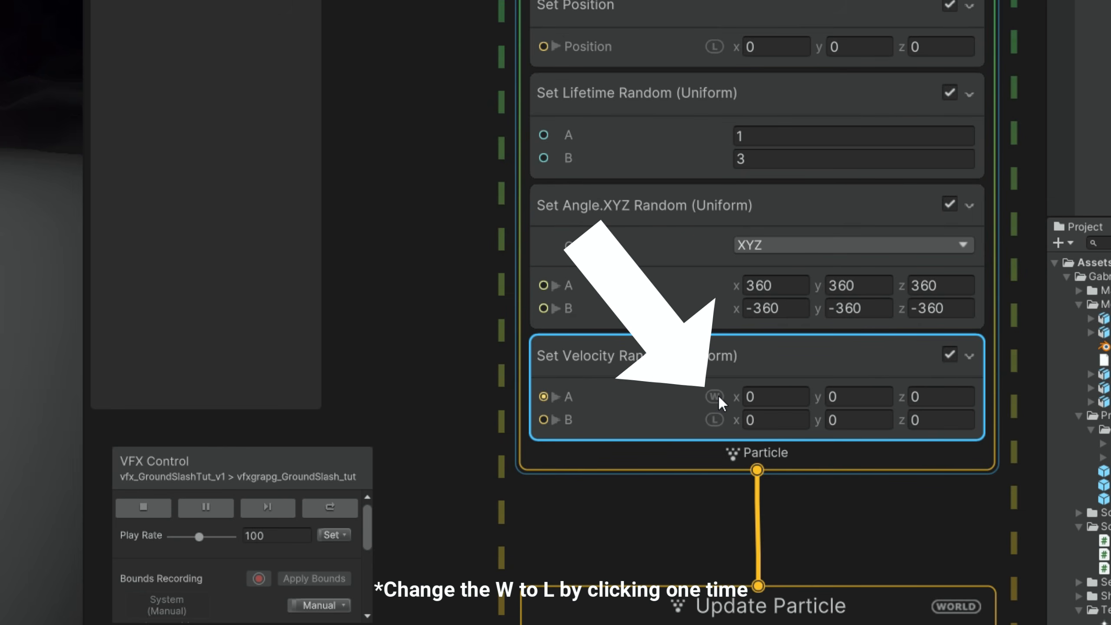
pyautogui.click(717, 397)
pyautogui.click(783, 403)
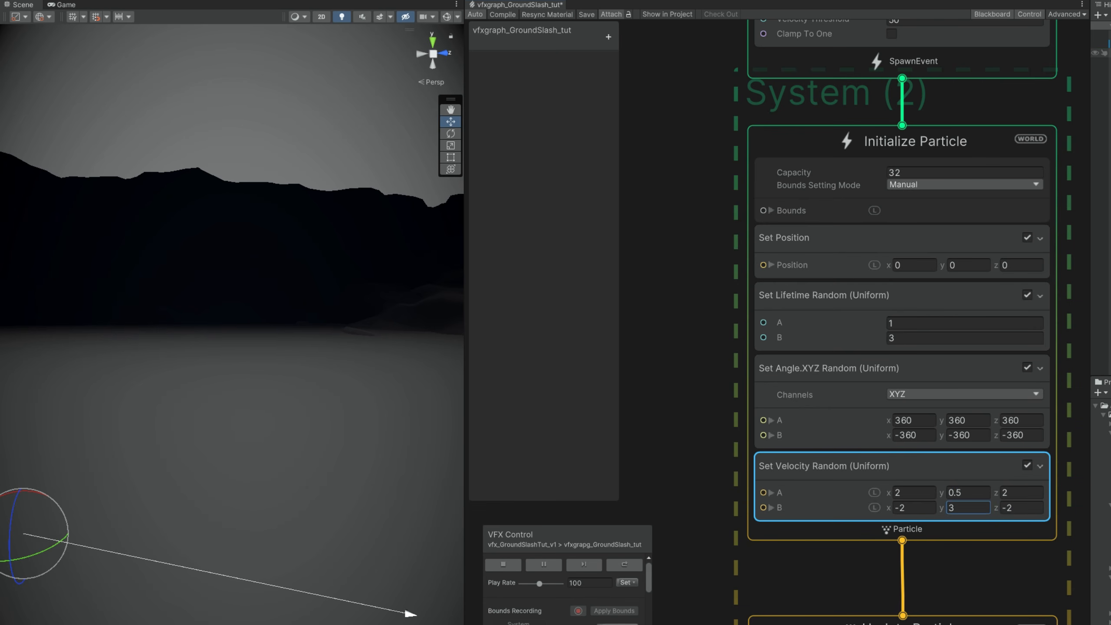
pyautogui.moveTo(65, 532); pyautogui.dragTo(365, 481)
pyautogui.moveTo(422, 442); pyautogui.dragTo(362, 450)
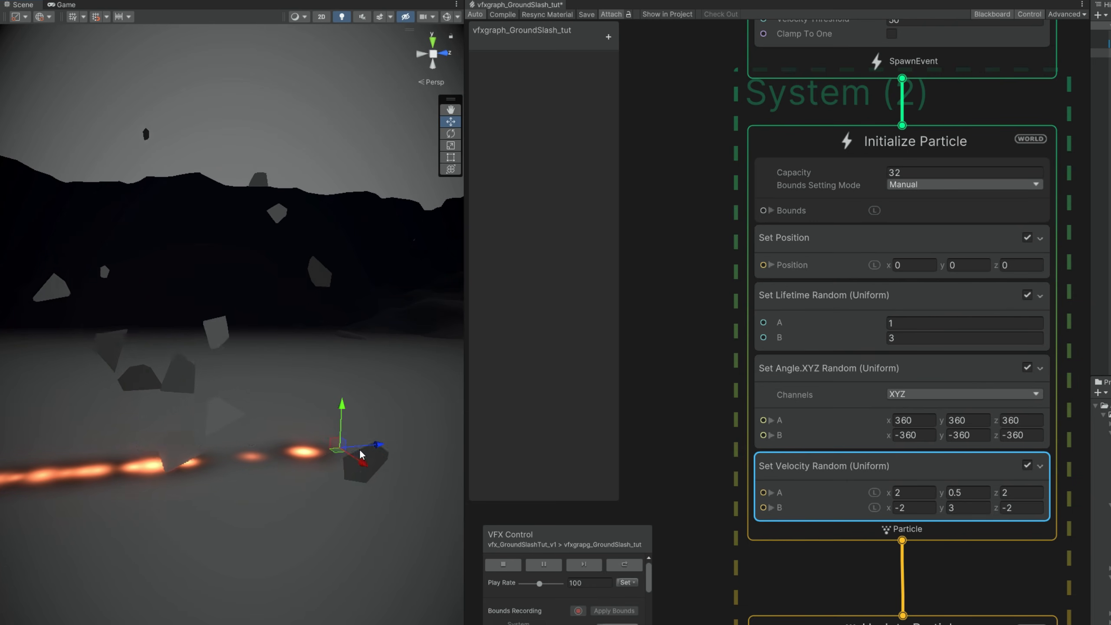
# Add a Gravity block to the debris system's Update Particle context and test it by moving the effect in the scene
pyautogui.moveTo(676, 537); pyautogui.dragTo(648, 262, button='middle')
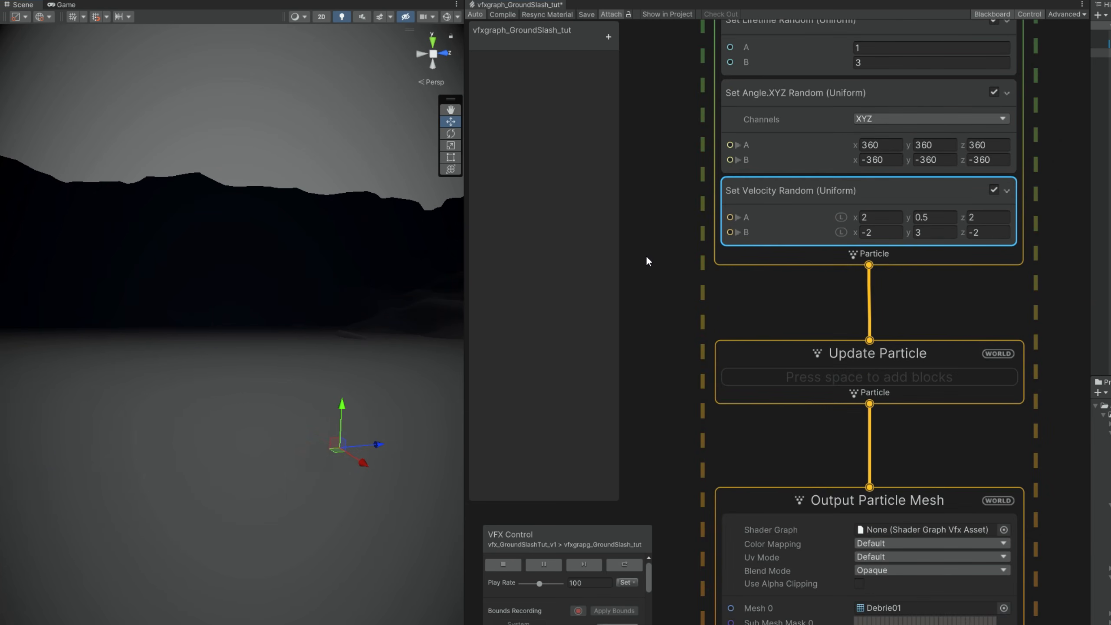
pyautogui.click(749, 379)
pyautogui.press('space')
pyautogui.write('gra')
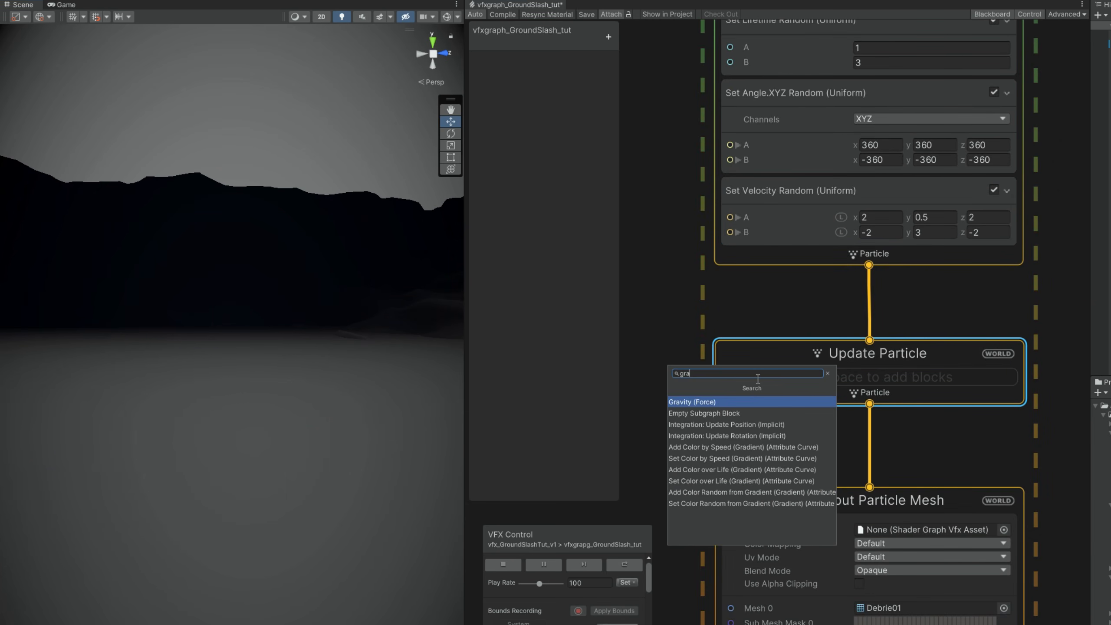
pyautogui.click(718, 402)
pyautogui.click(401, 421)
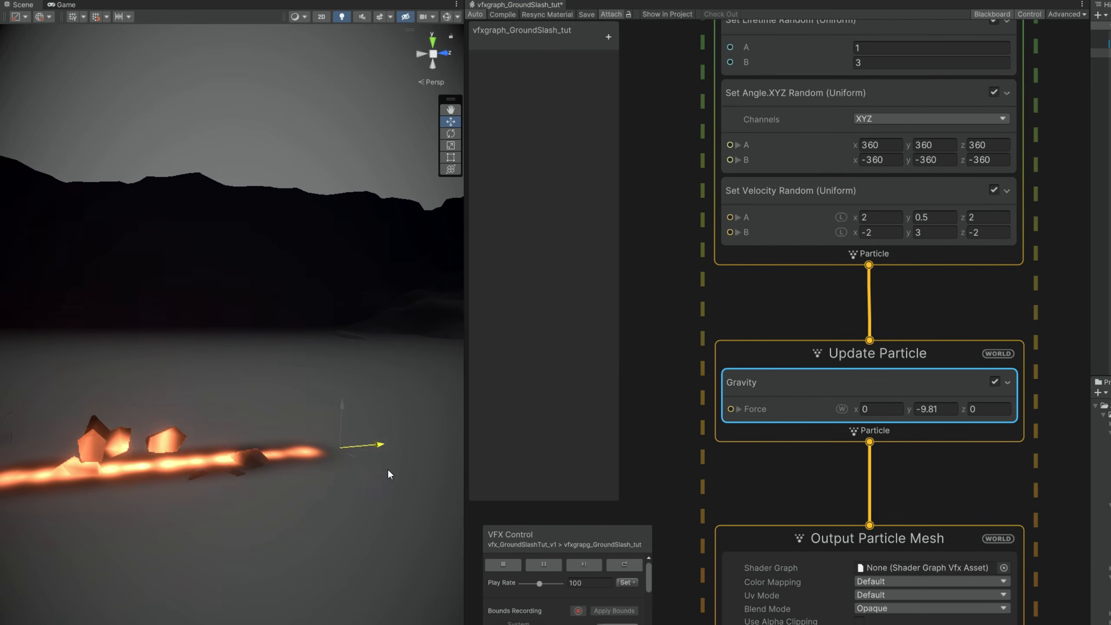
# Add a Collide with Plane block below Gravity and test the debris landing by moving the effect through the scene
pyautogui.click(765, 439)
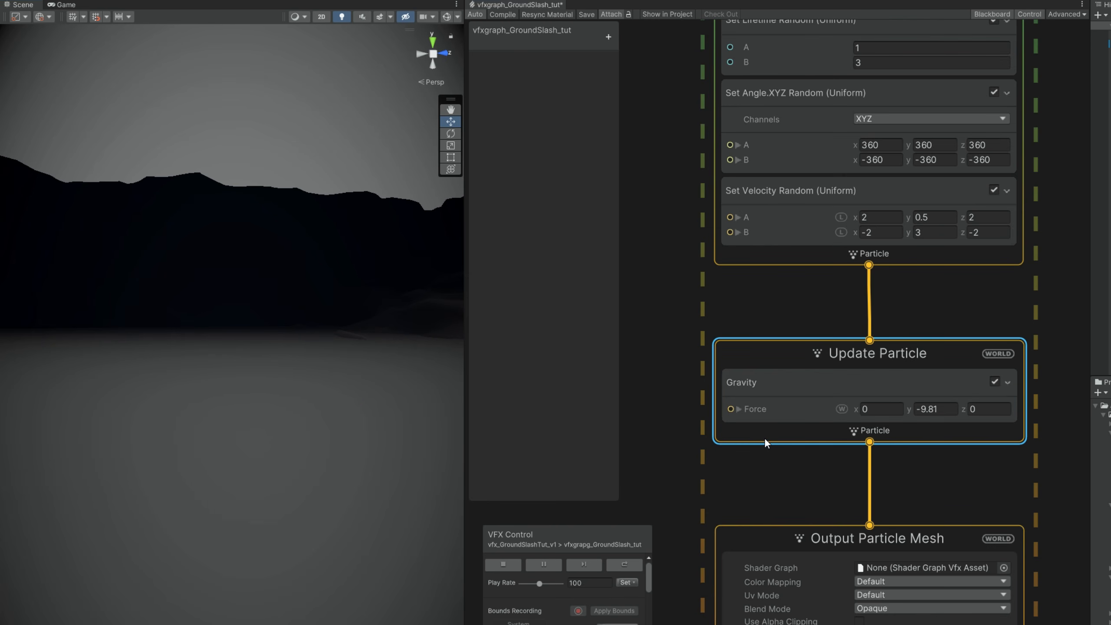
pyautogui.press('space')
pyautogui.write('colli')
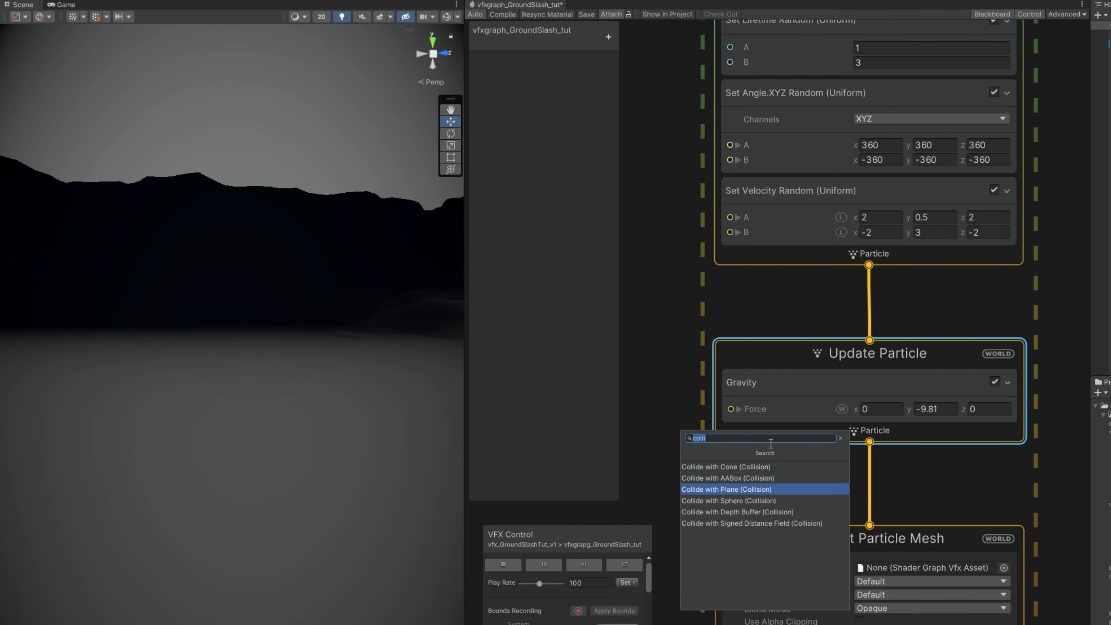
pyautogui.press('Return')
pyautogui.moveTo(685, 463); pyautogui.dragTo(672, 317, button='middle')
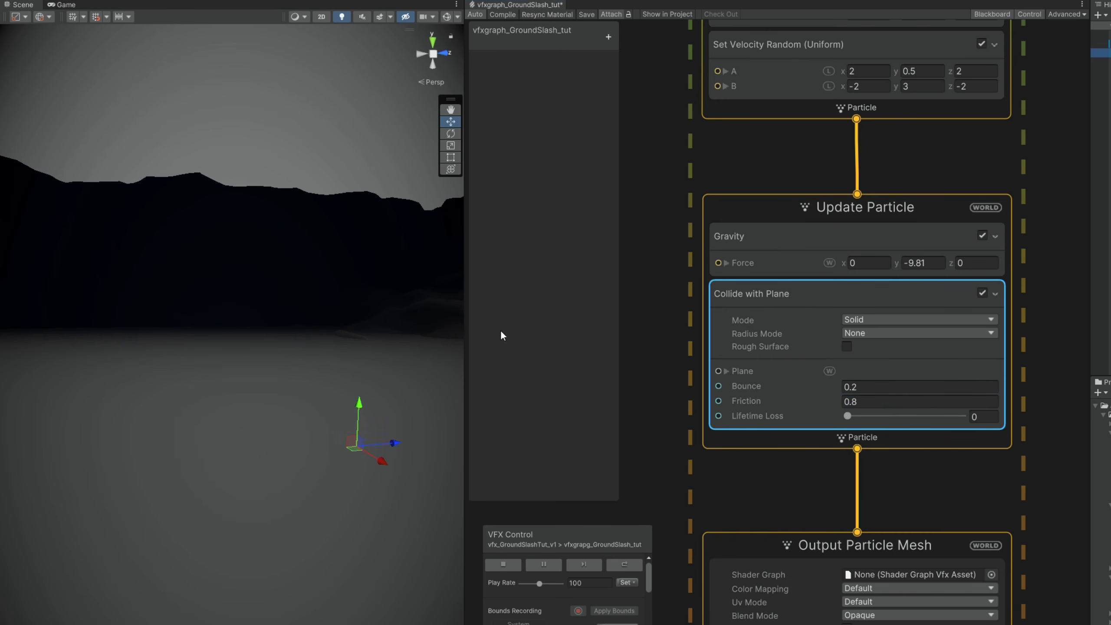
pyautogui.moveTo(121, 504); pyautogui.dragTo(420, 468)
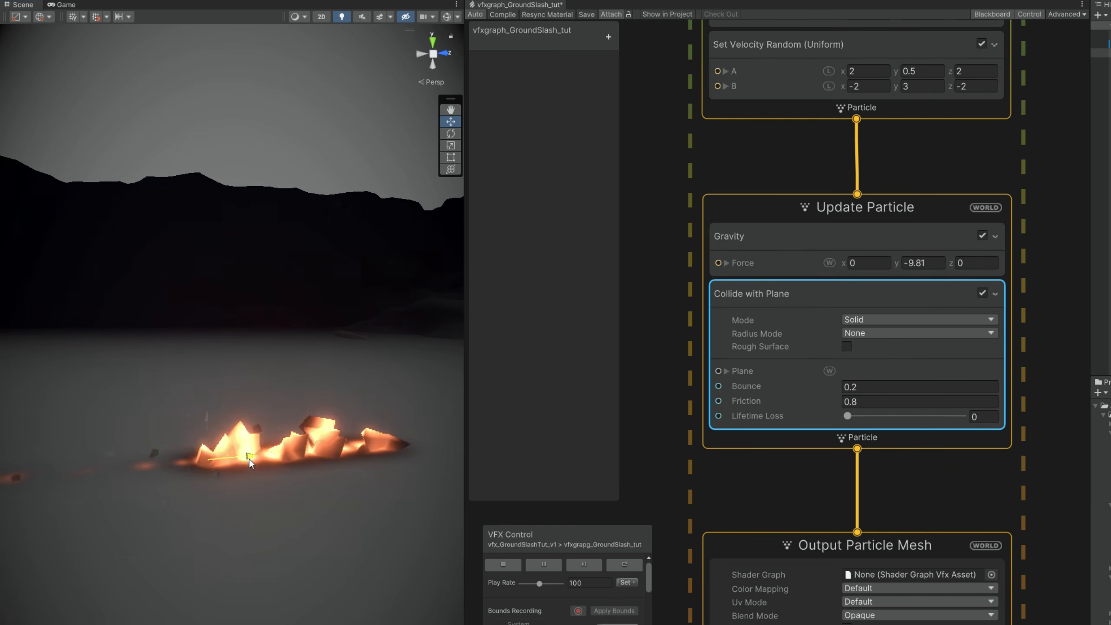
# Set the debris's random size range to 0.05 and 0.3, and adjust the attribute settings of the Set Size over Life block
pyautogui.moveTo(860, 482); pyautogui.dragTo(834, 63, button='middle')
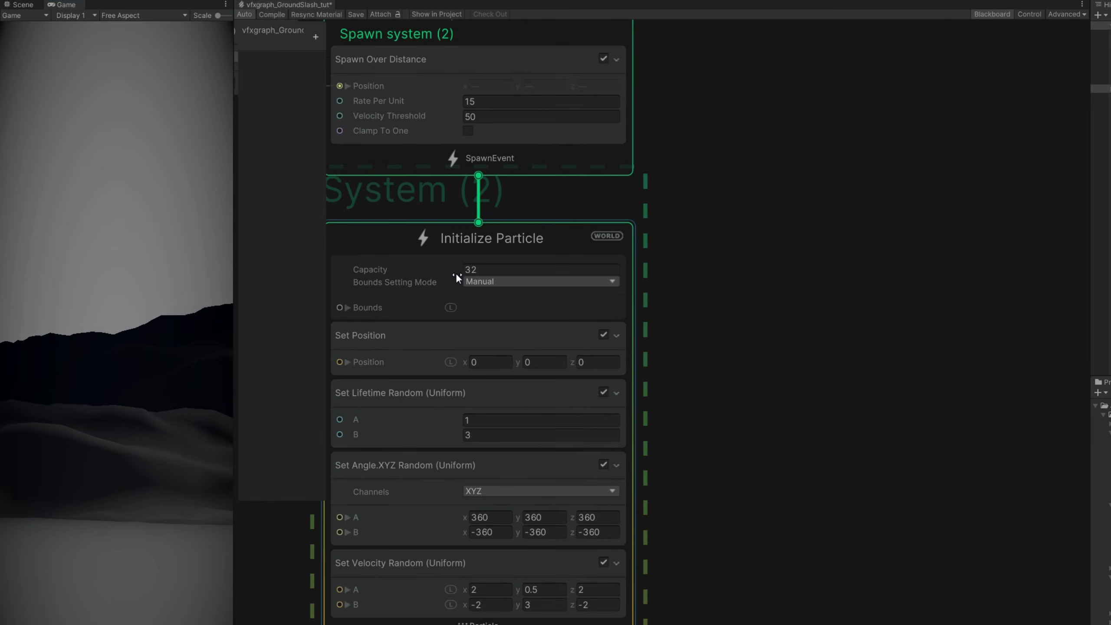
pyautogui.scroll(3, 455, 273)
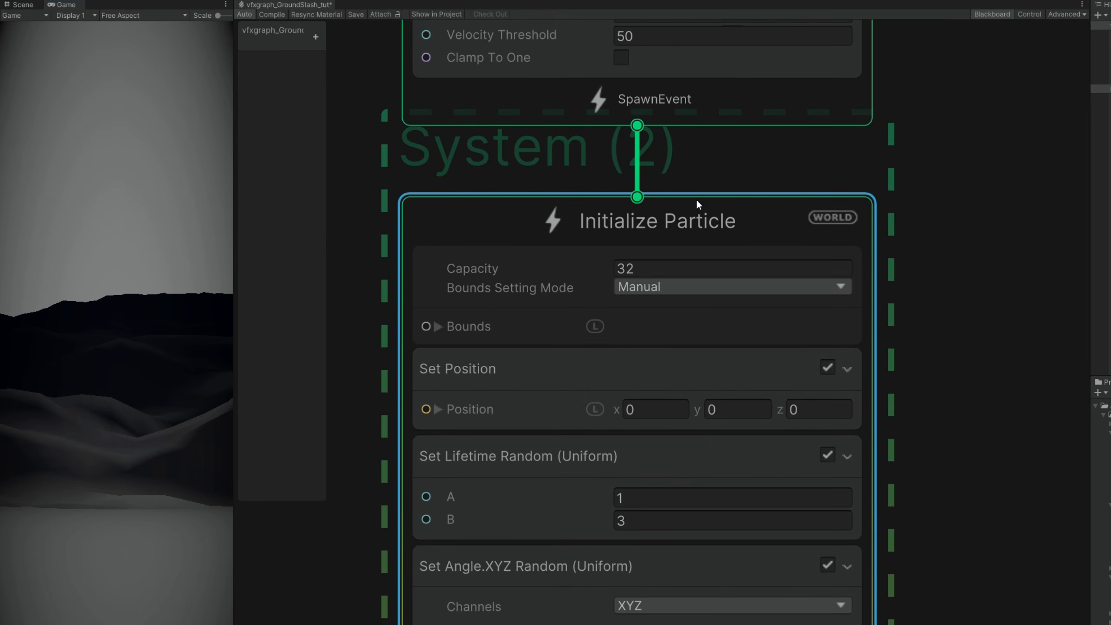
pyautogui.write('0')
pyautogui.press('Return')
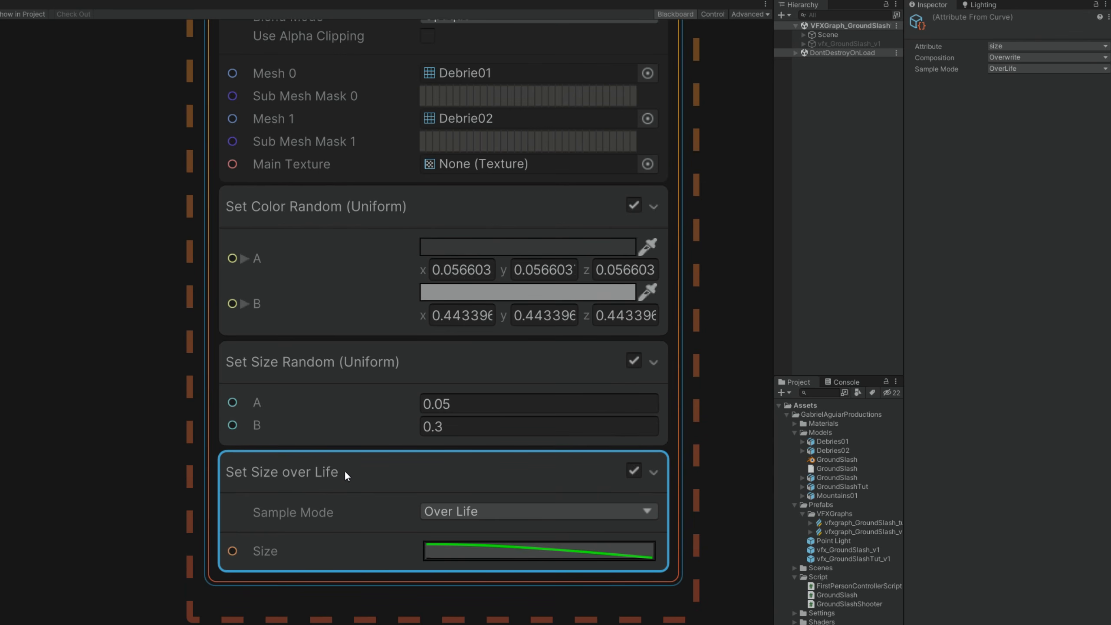
pyautogui.click(1023, 98)
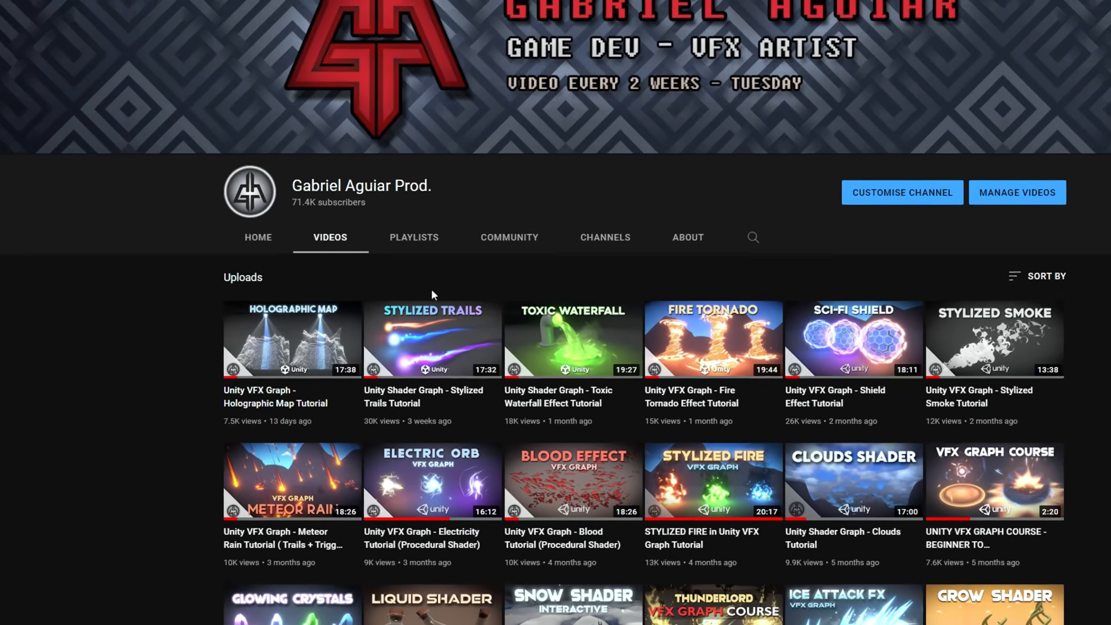
# Switch to YouTube and open the Stylized Fire in Unity VFX Graph tutorial from the channel's uploads
pyautogui.click(404, 305)
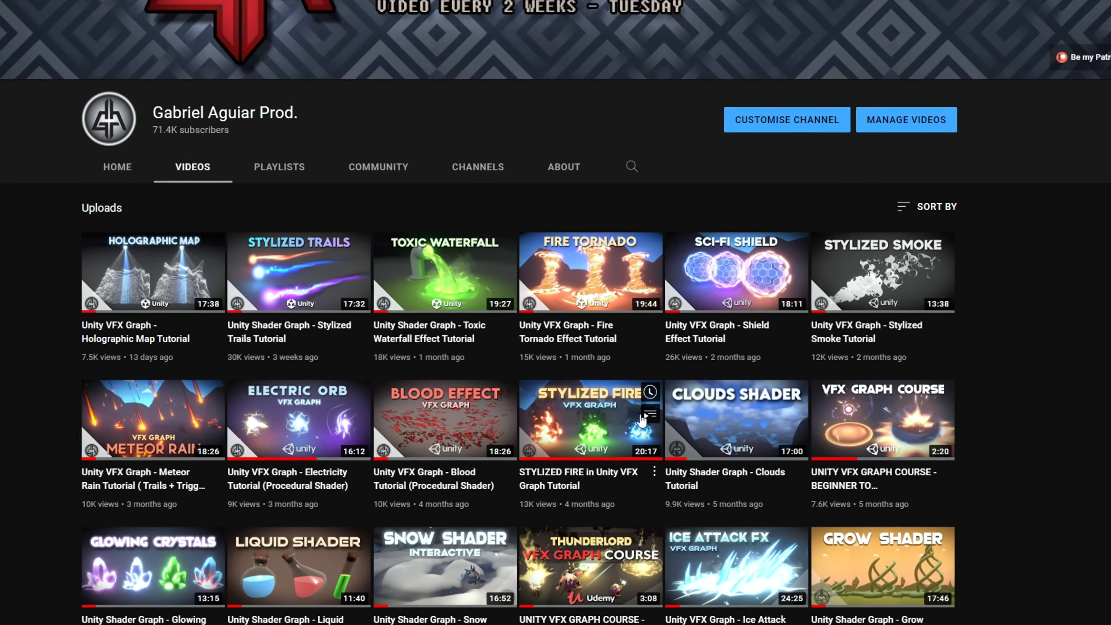
pyautogui.click(663, 420)
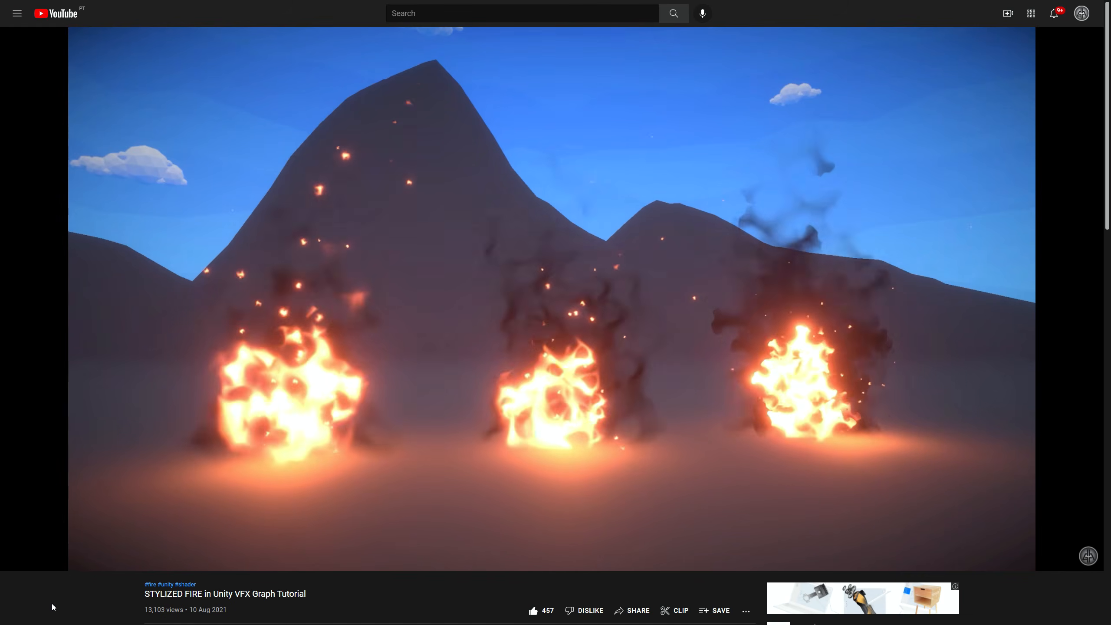